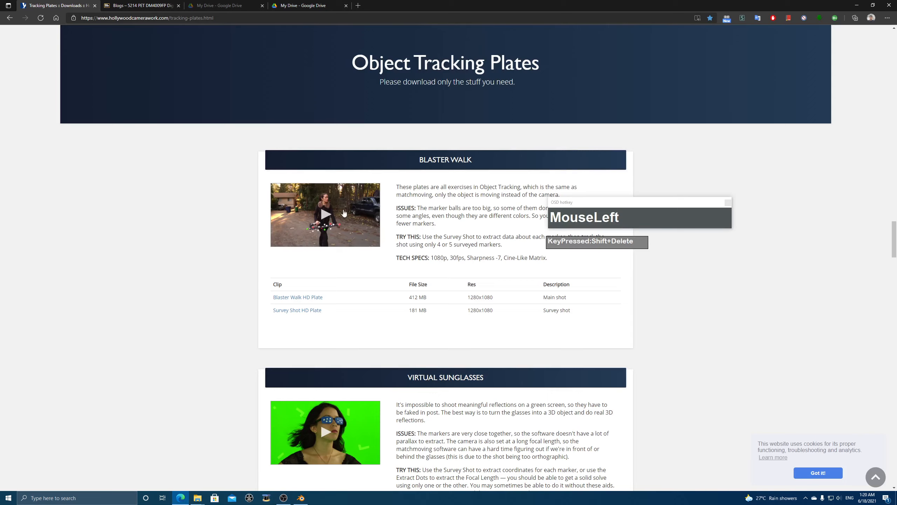
Step: Examine the Blaster Walk entry and its downloadable clips on the Object Tracking Plates page, enlarged for reading
scroll(385, 300, "down", 5)
scroll(384, 300, "up", 9)
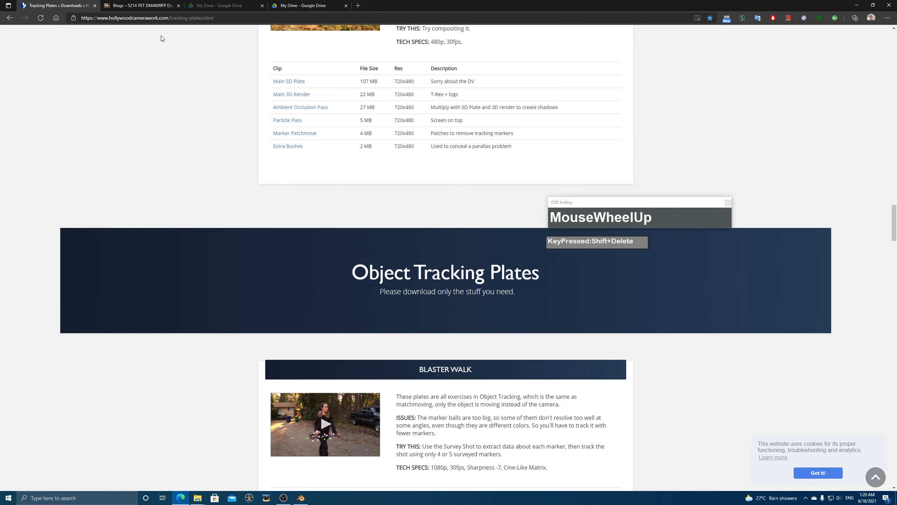
scroll(166, 52, "down", 4)
scroll(179, 76, "up", 1)
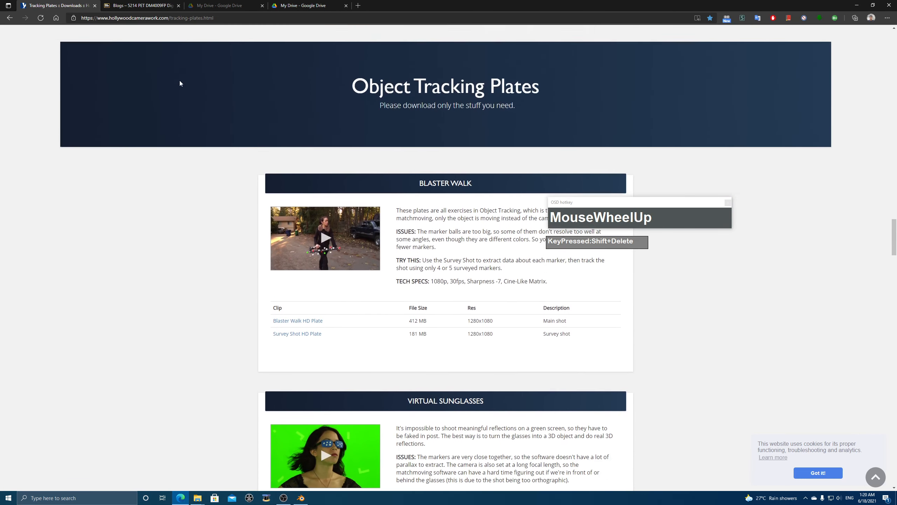
scroll(179, 83, "up", 1)
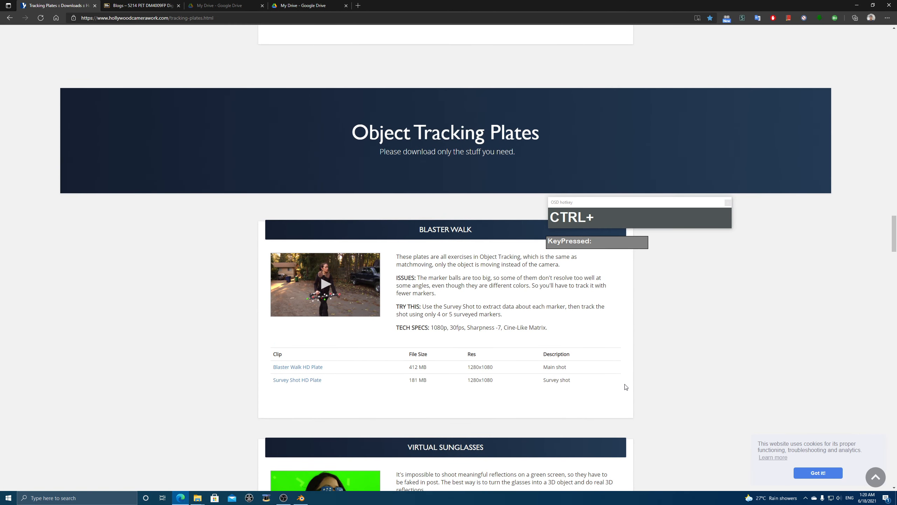
scroll(646, 403, "up", 2, "ctrl")
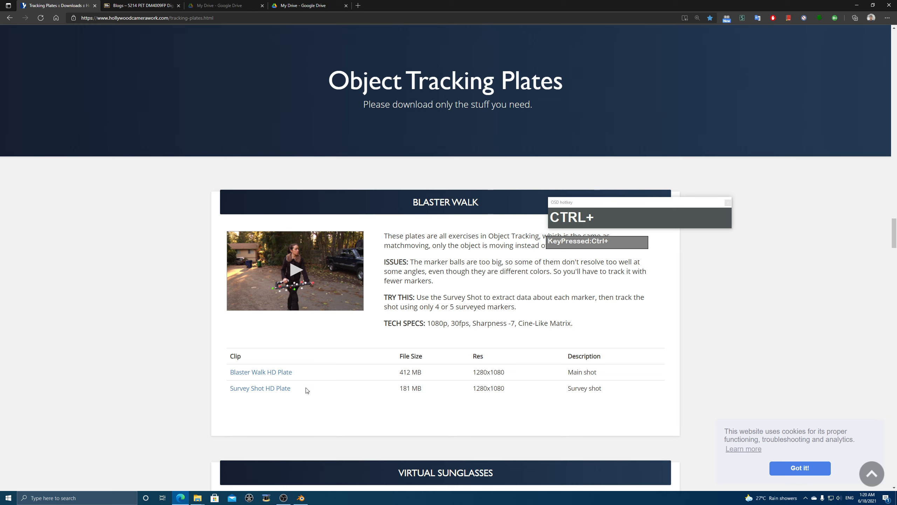
Step: Switch to File Explorer and show the Blaster Walk folder inside hcw_blaster_walk in a maximized window
left_click(197, 499)
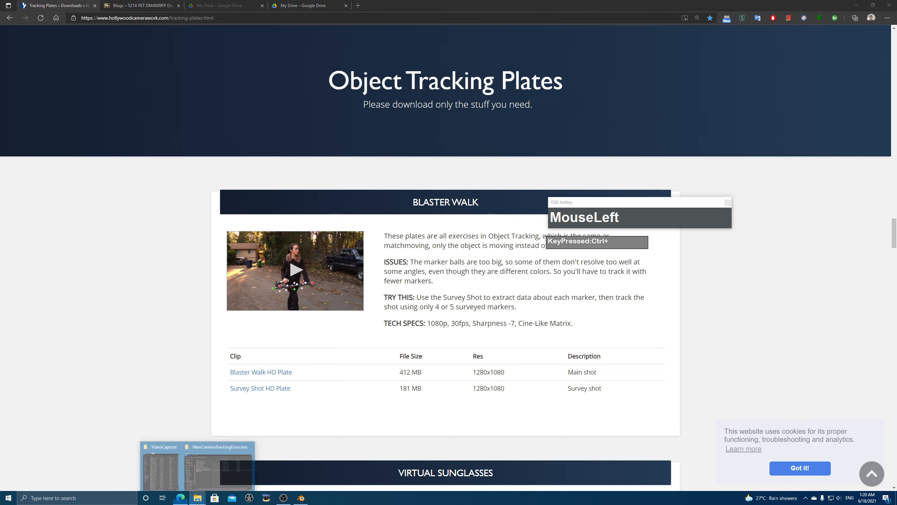
left_click(218, 468)
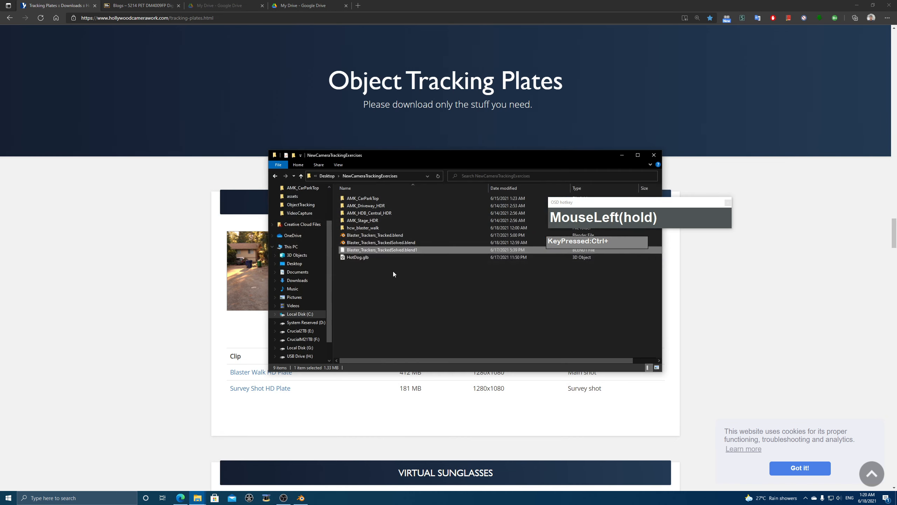
left_click(367, 228)
double_click(368, 228)
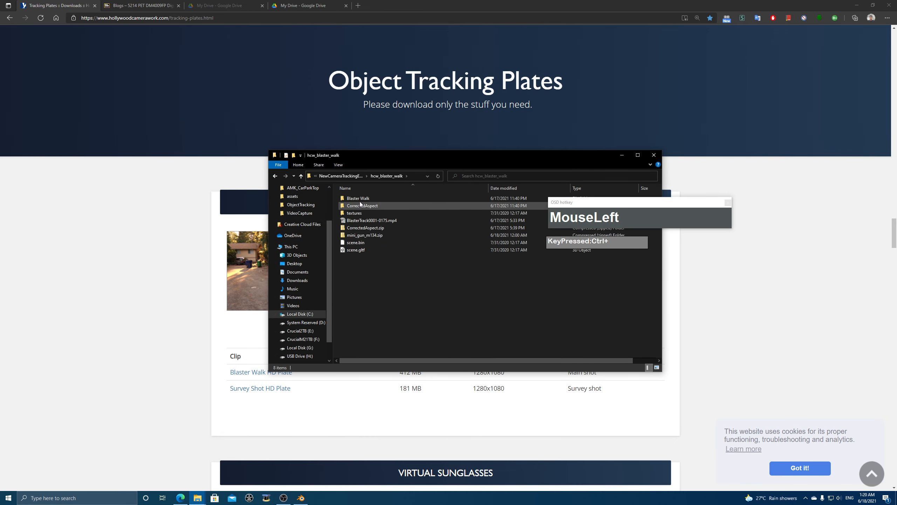
double_click(358, 199)
left_click(637, 155)
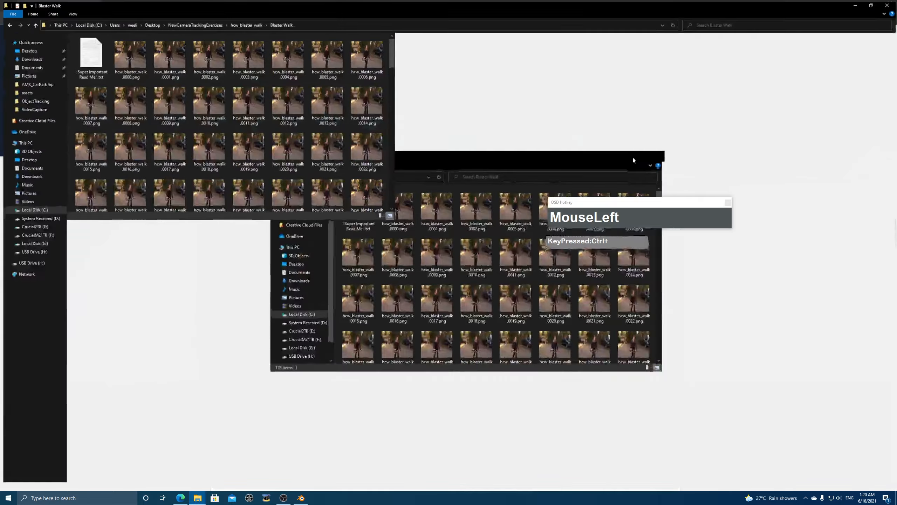
Step: View the first frame, hcw_blaster_walk.0000.png, at full size and return to the folder's image sequence
double_click(126, 53)
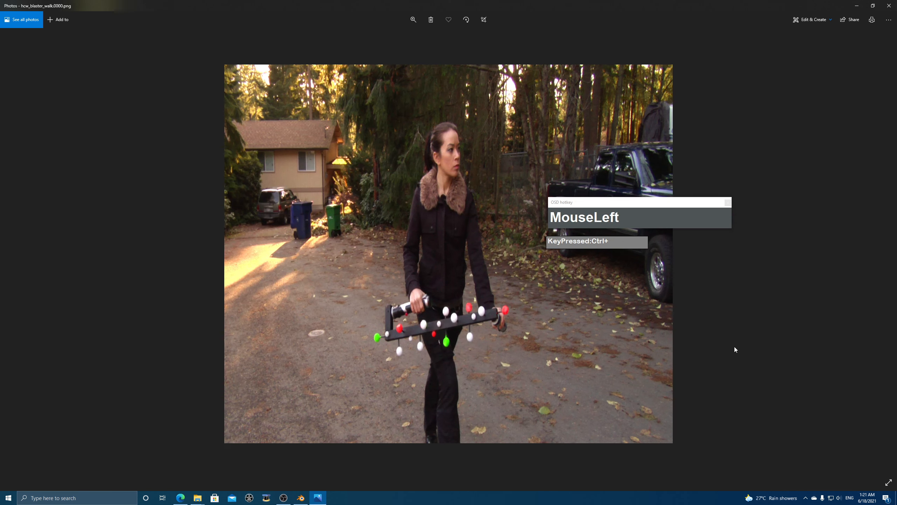
left_click(859, 9)
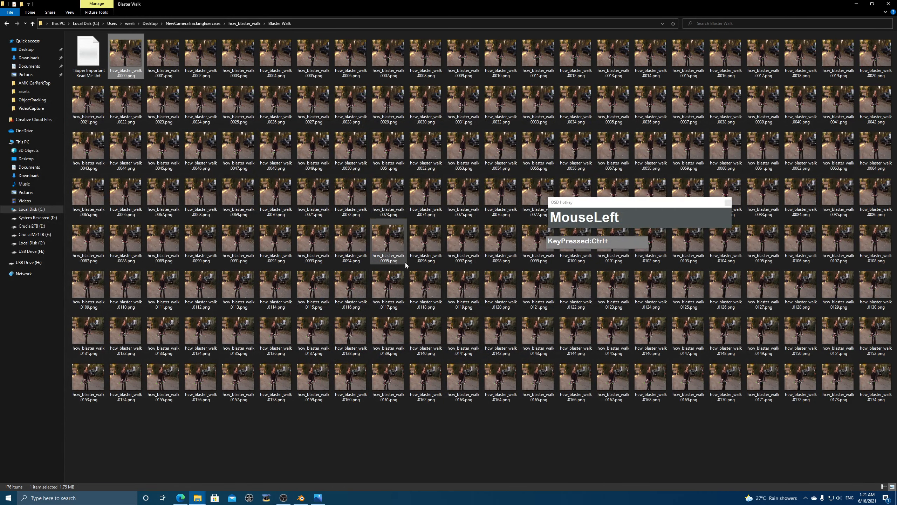
scroll(582, 306, "down", 1)
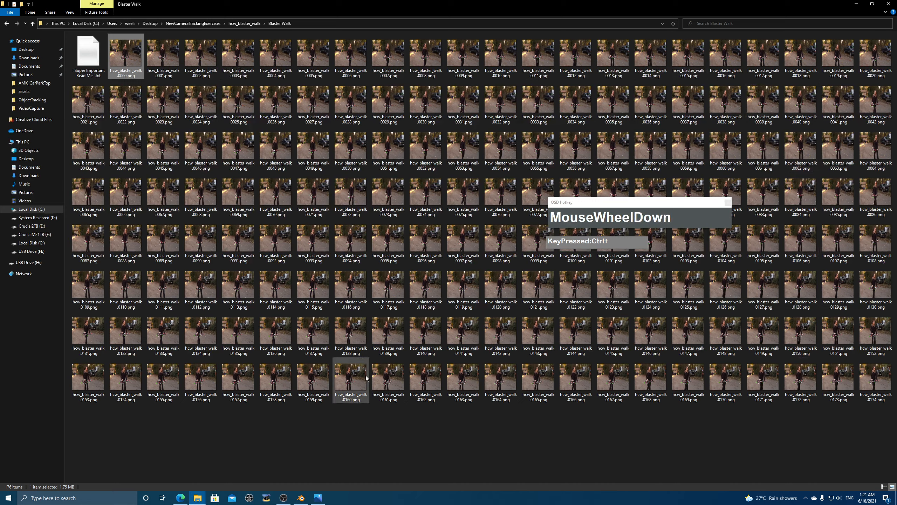
Step: Switch to Blender, stop the playing animation and start a new General file
left_click(303, 498)
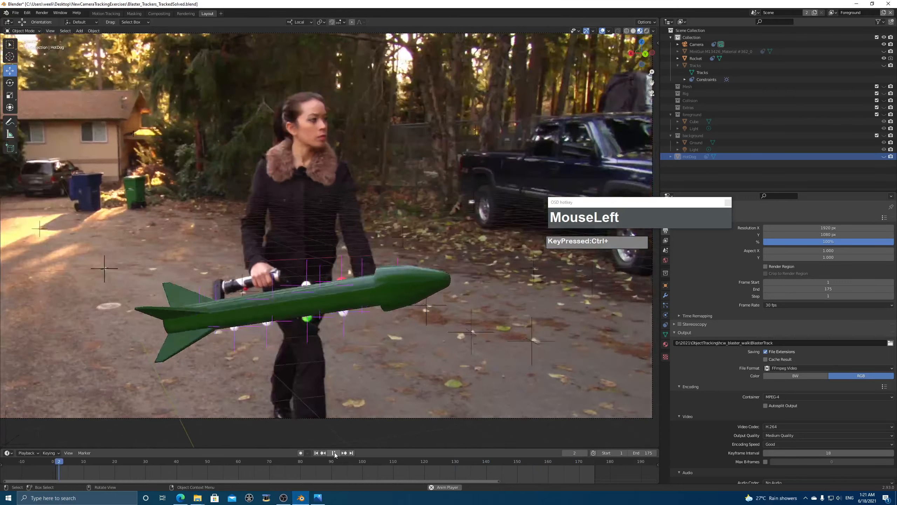
left_click(334, 454)
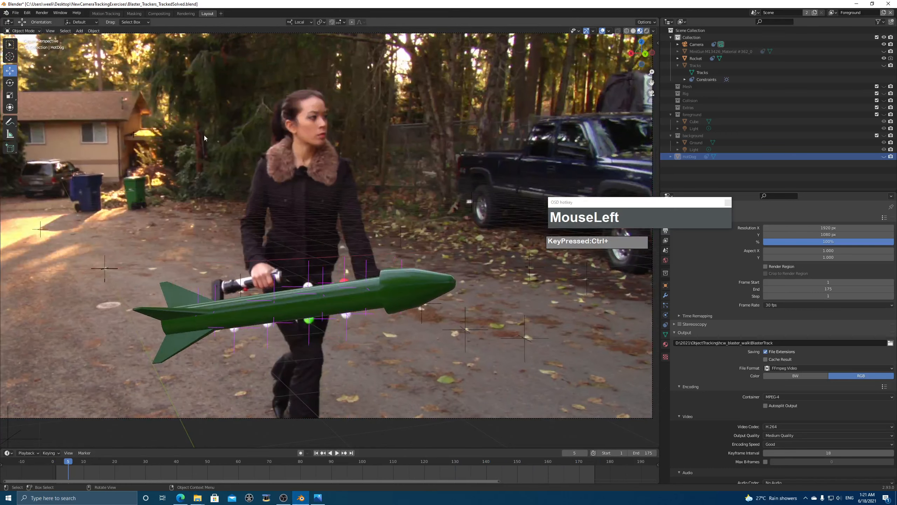
left_click(16, 13)
mouse_move(24, 20)
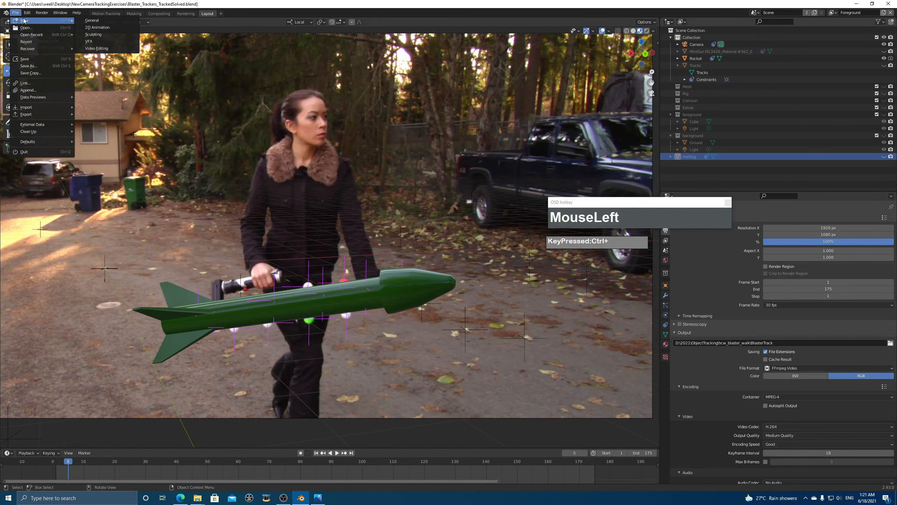
left_click(93, 21)
left_click(461, 261)
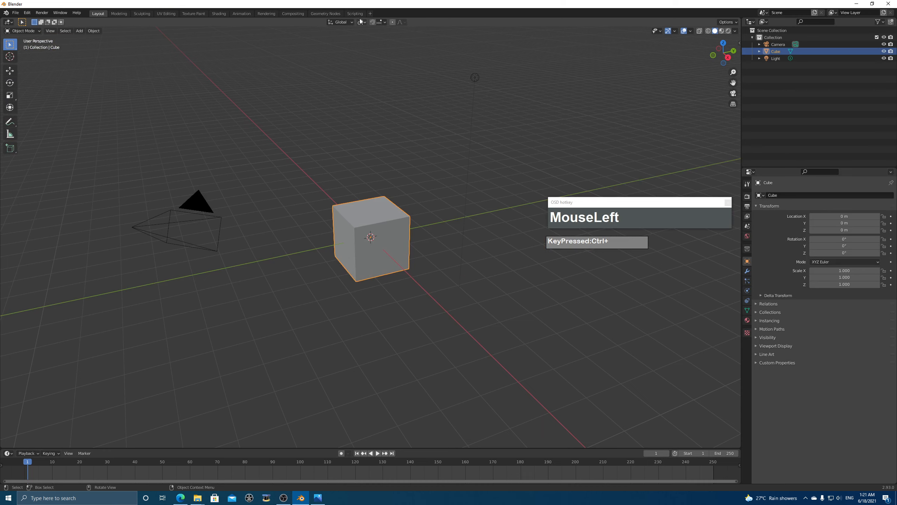
Step: Add a Video Editing workspace
left_click(370, 14)
mouse_move(337, 55)
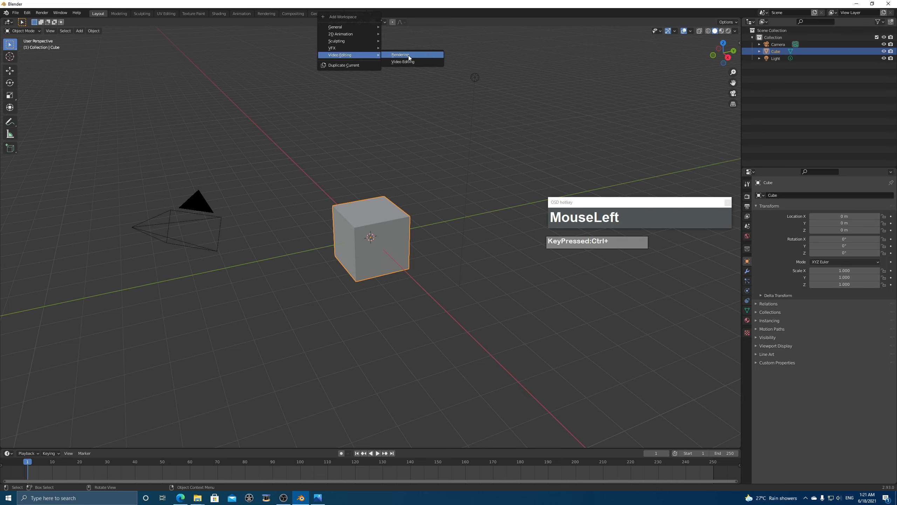
left_click(411, 63)
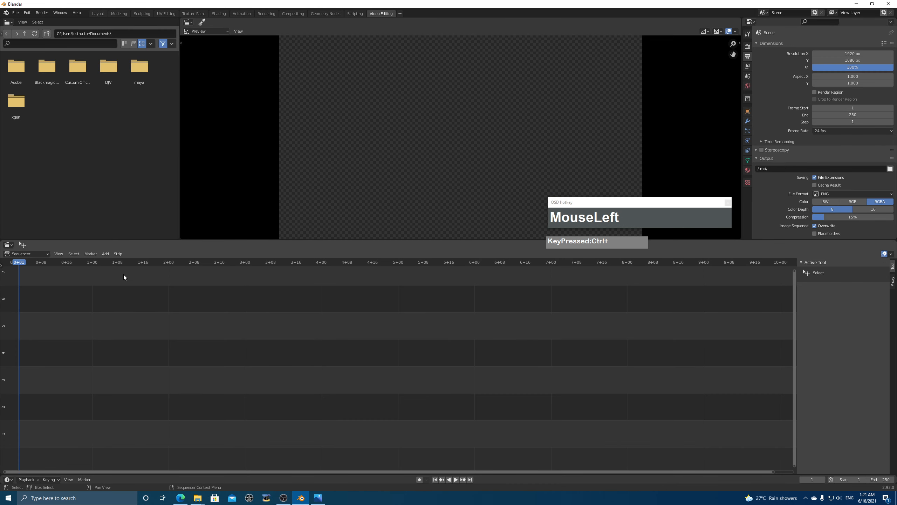
Step: Add all images in the Blaster Walk folder to the sequencer as one image strip
left_click(106, 255)
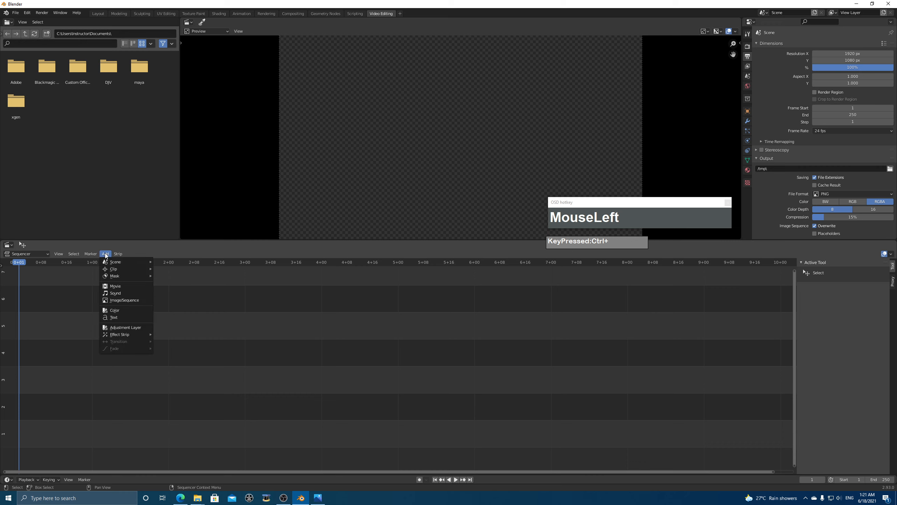
left_click(124, 300)
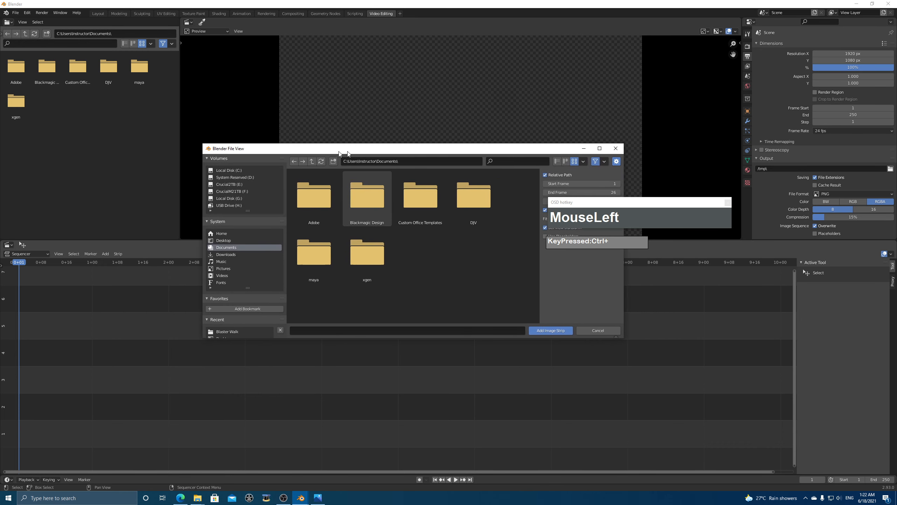
scroll(194, 327, "down", 3)
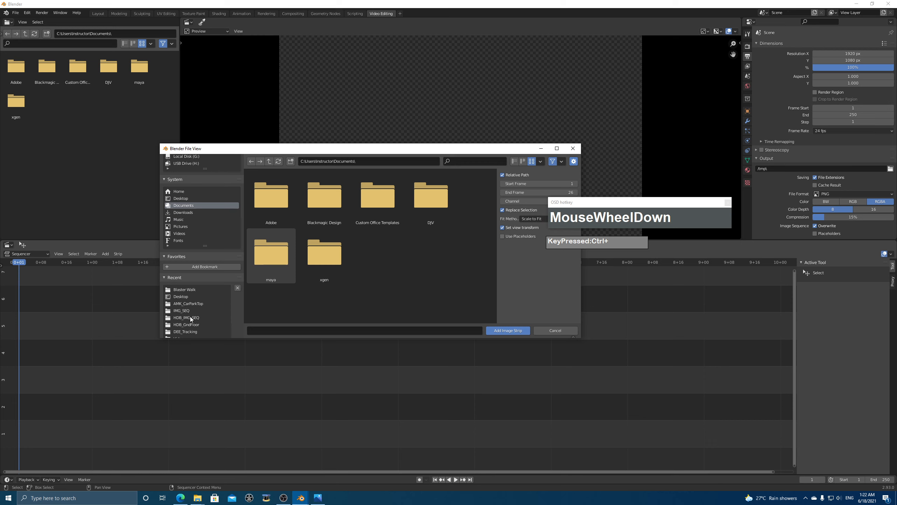
left_click(190, 289)
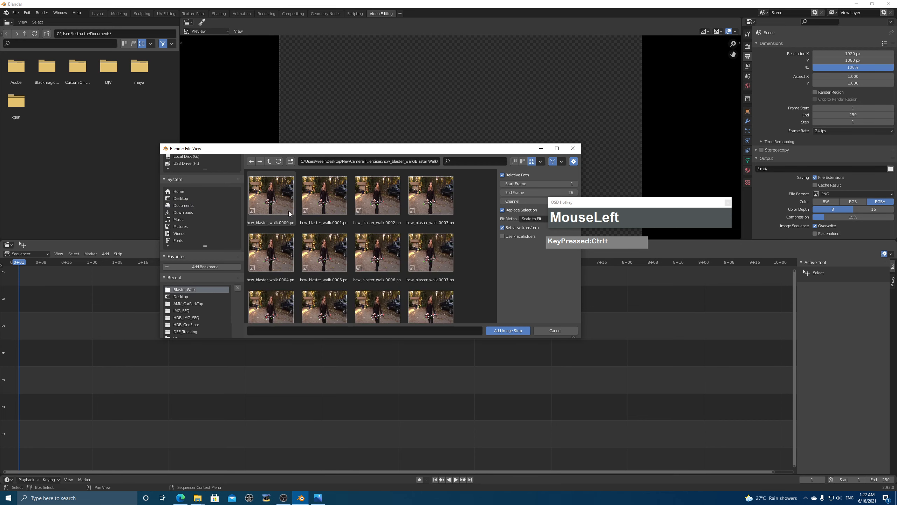
key("a")
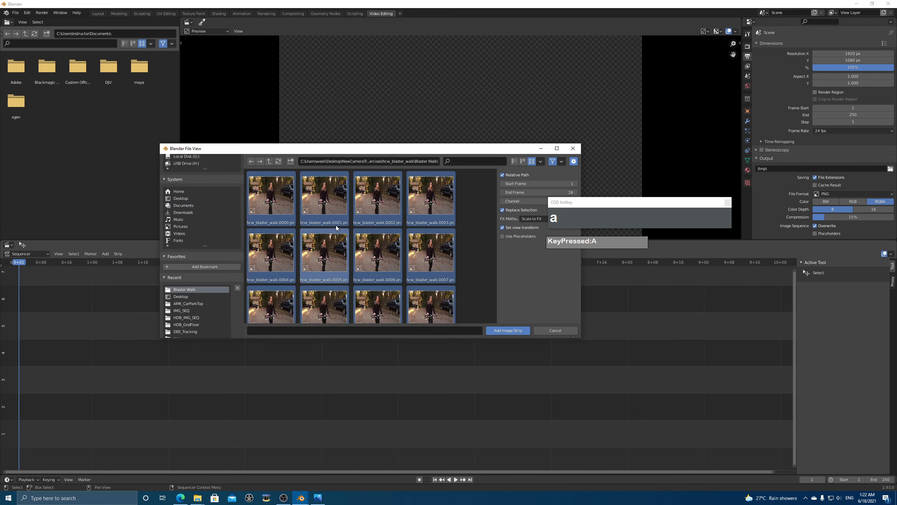
left_click(508, 330)
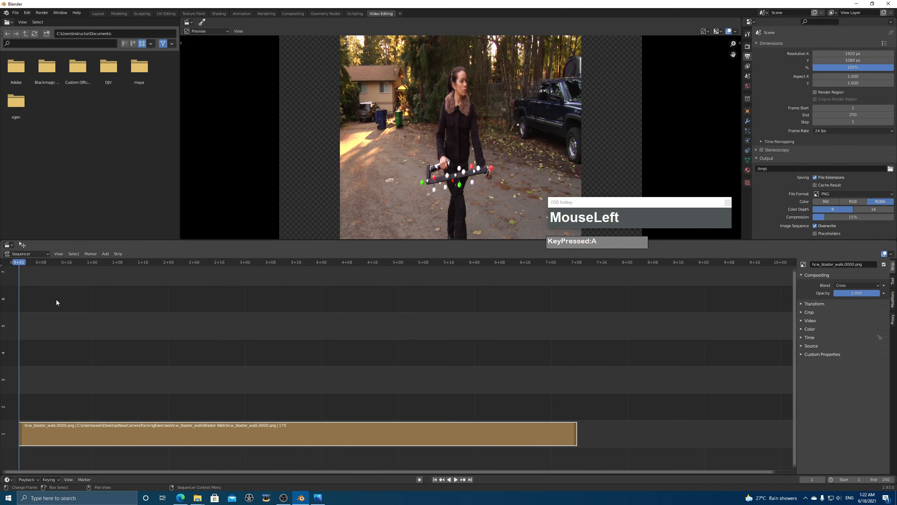
Step: Scrub the strip to frame 138 and apply the DVCPRO HD 1080p preset to the render dimensions
left_click_drag(21, 271, 456, 283)
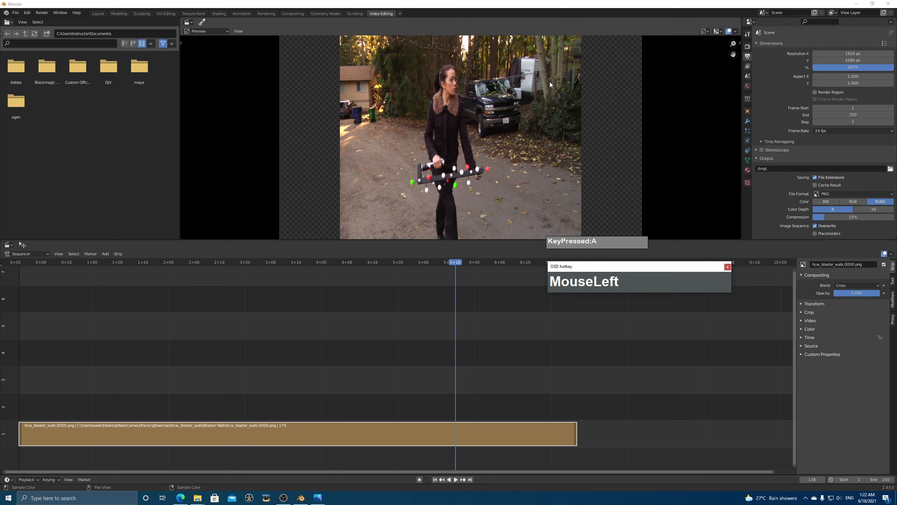
left_click(887, 44)
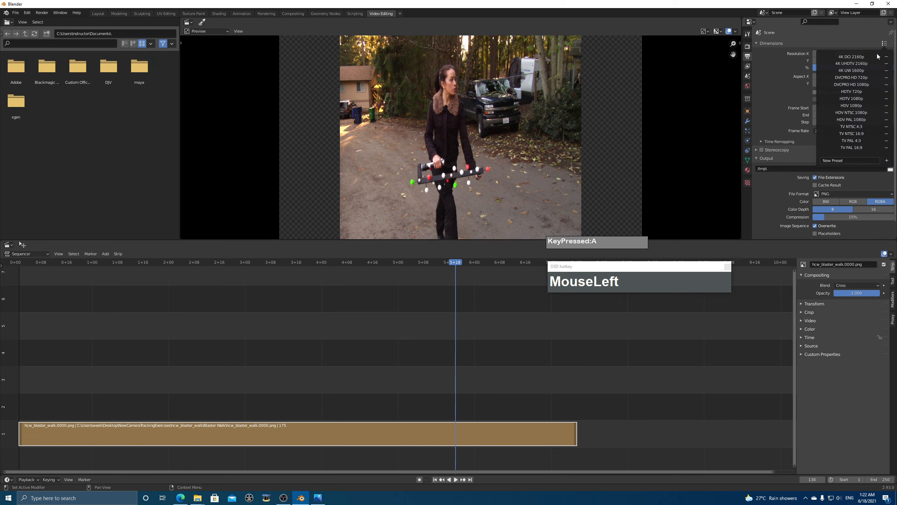
left_click(860, 85)
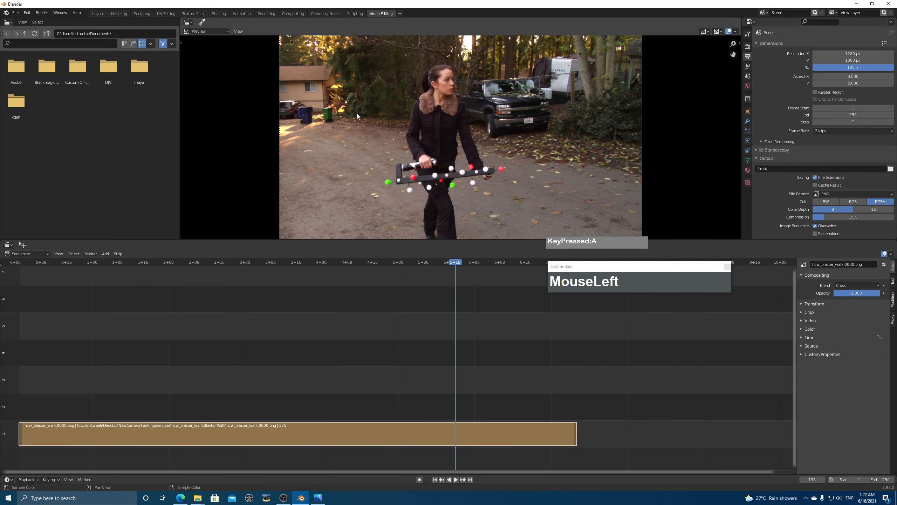
Step: Add a Masking workspace from the VFX set
left_click(400, 13)
mouse_move(385, 48)
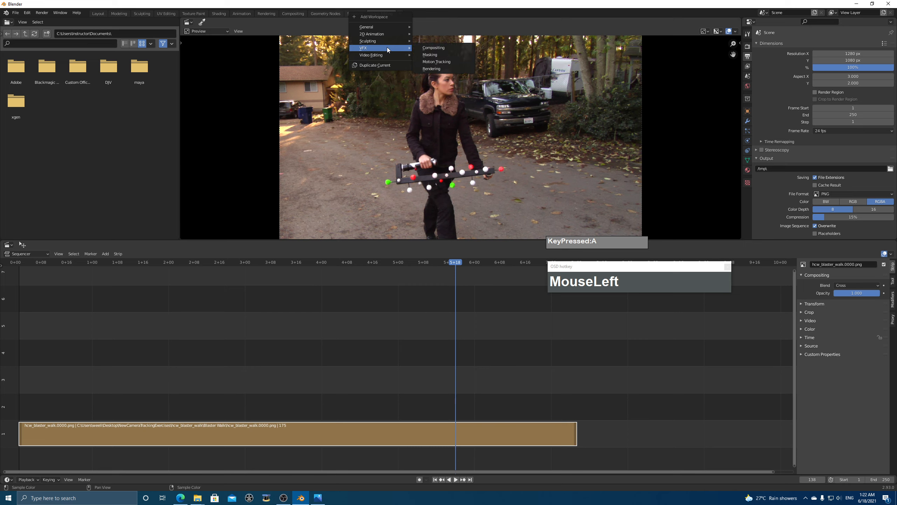
left_click(438, 55)
Step: Load hcw_blaster_walk.0000.png from the Blaster Walk folder as the movie clip and fit the whole frame in view
left_click(345, 191)
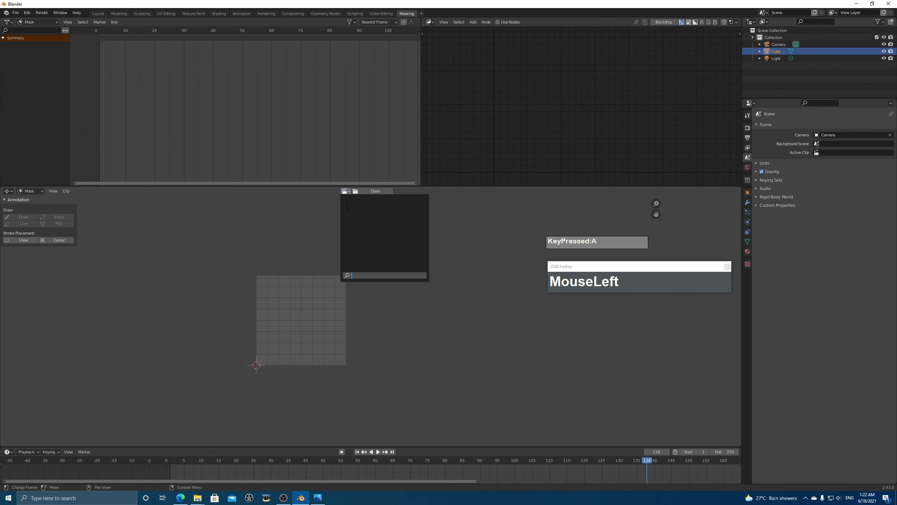
left_click(357, 191)
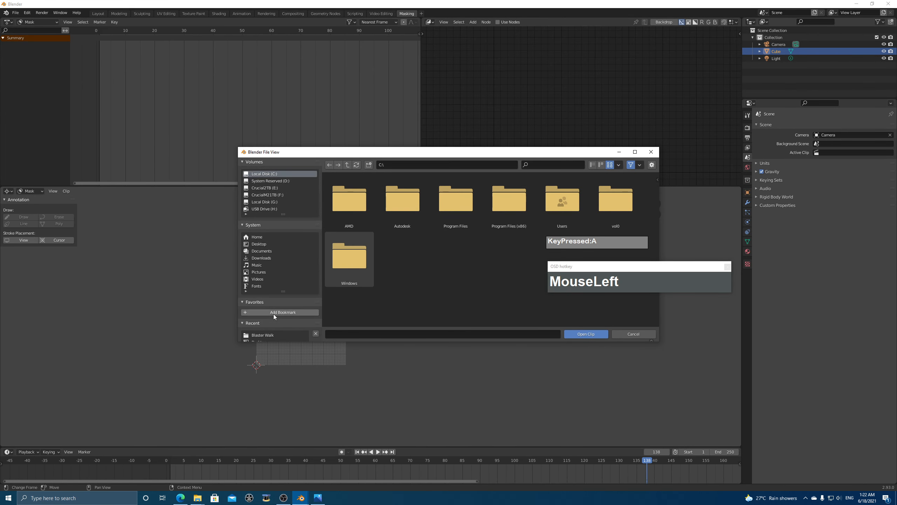
scroll(268, 324, "down", 2)
left_click(268, 320)
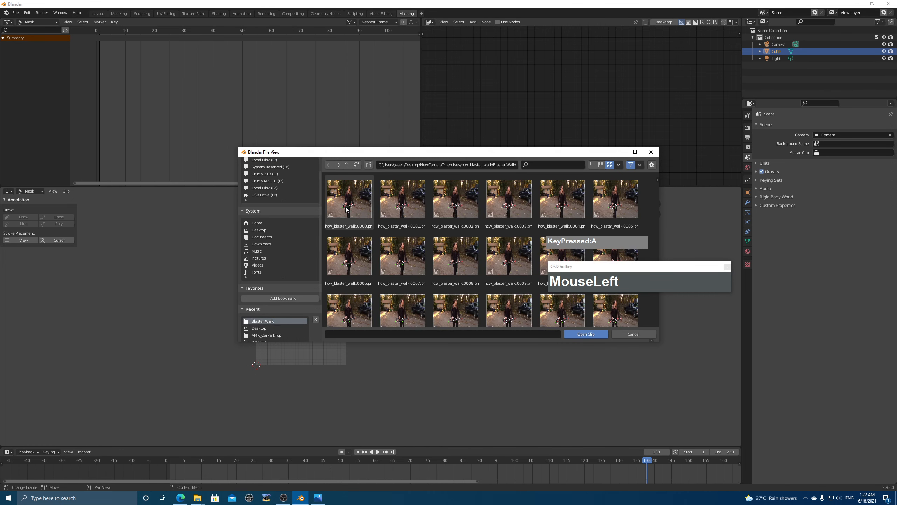
double_click(346, 209)
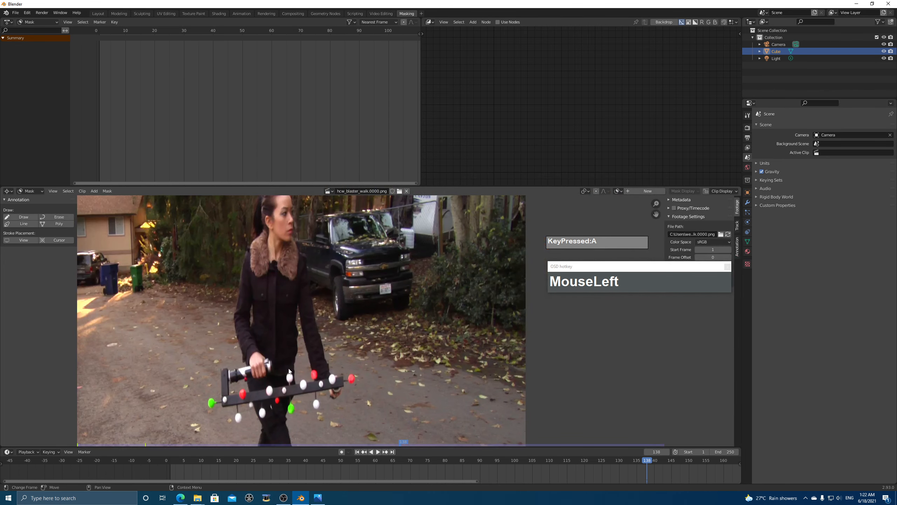
scroll(292, 345, "up", 2)
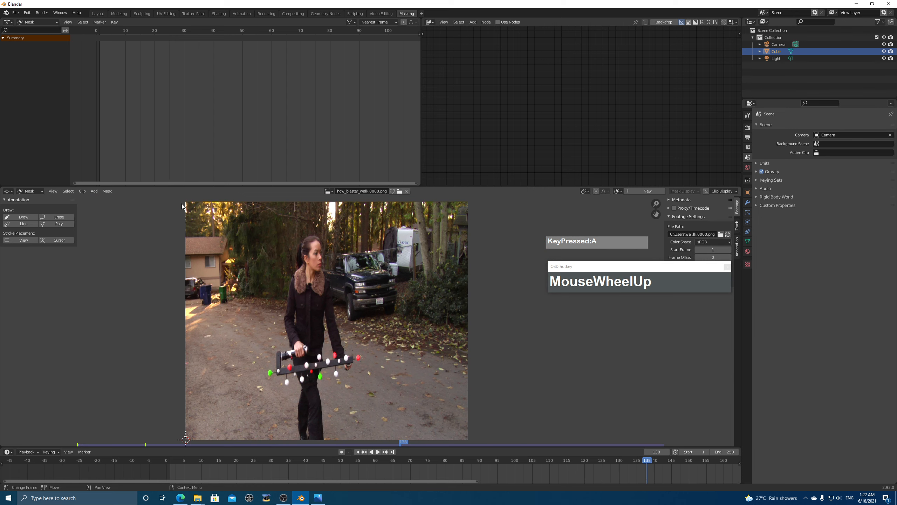
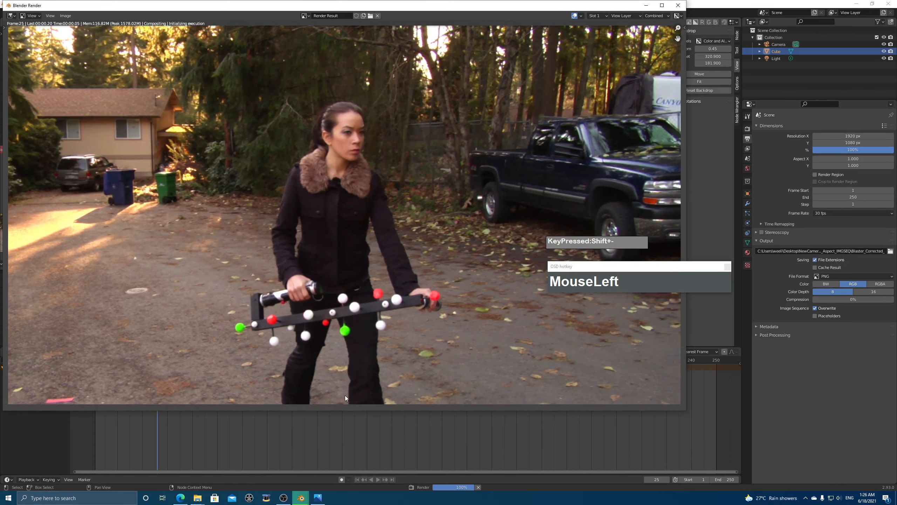
Step: Switch to File Explorer, open the HD_Aspect_IMGSEQ folder and inspect Blaster_Corrected_0001.png at full size
mouse_move(200, 499)
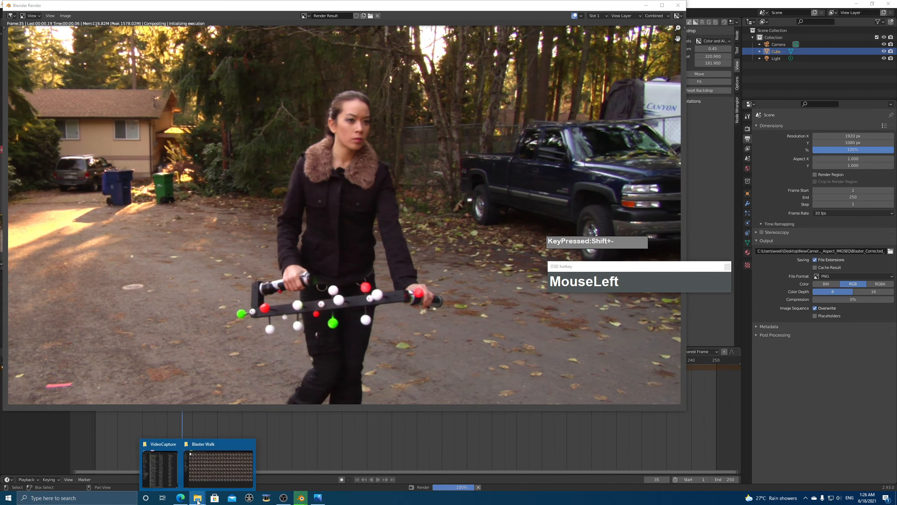
left_click(219, 451)
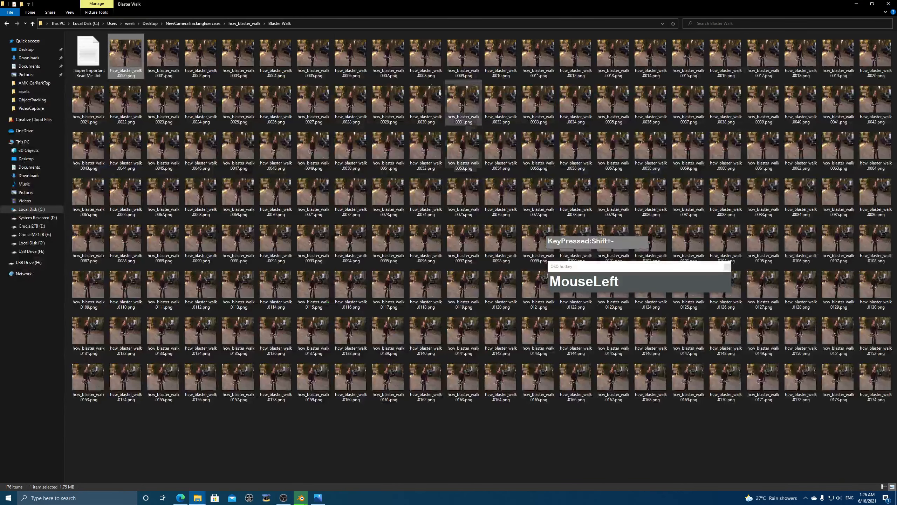
left_click(243, 24)
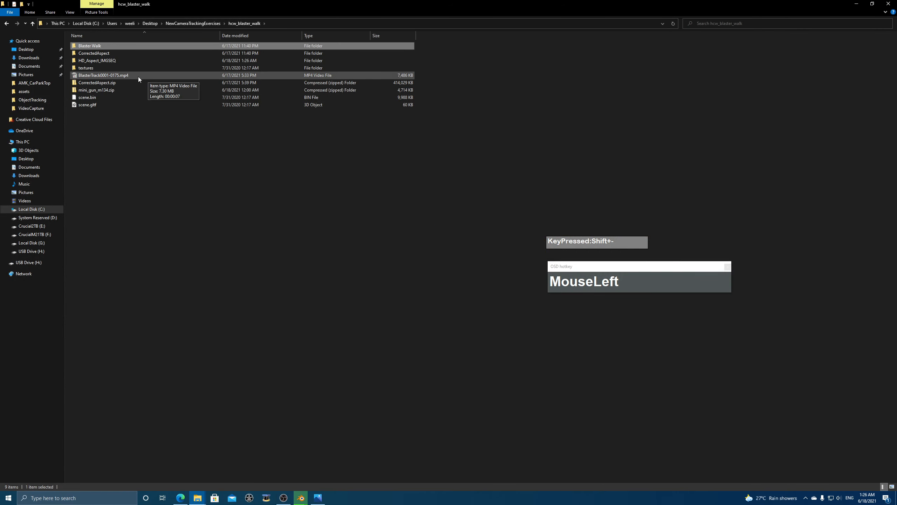
double_click(102, 61)
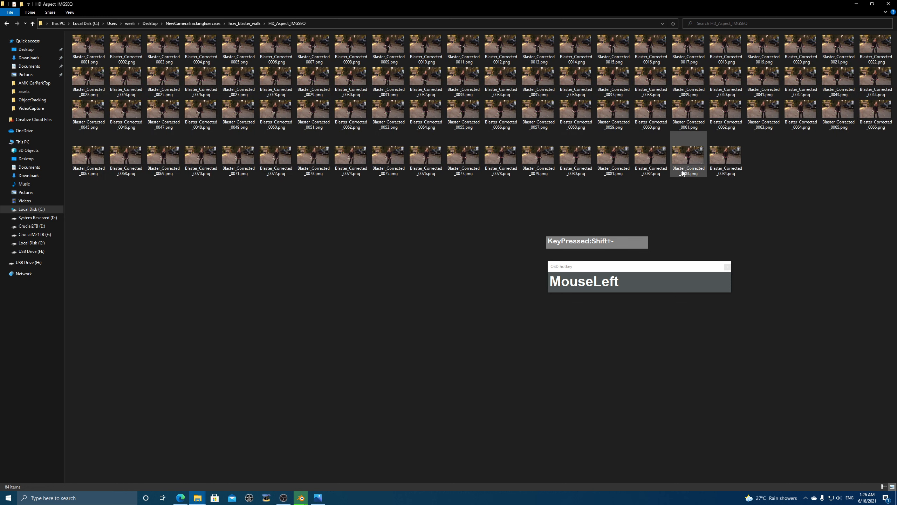
left_click(88, 44)
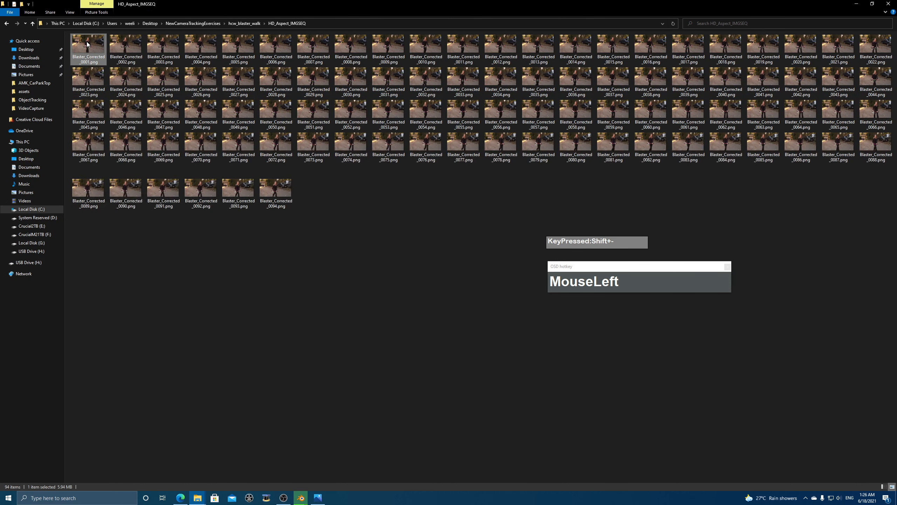
double_click(101, 58)
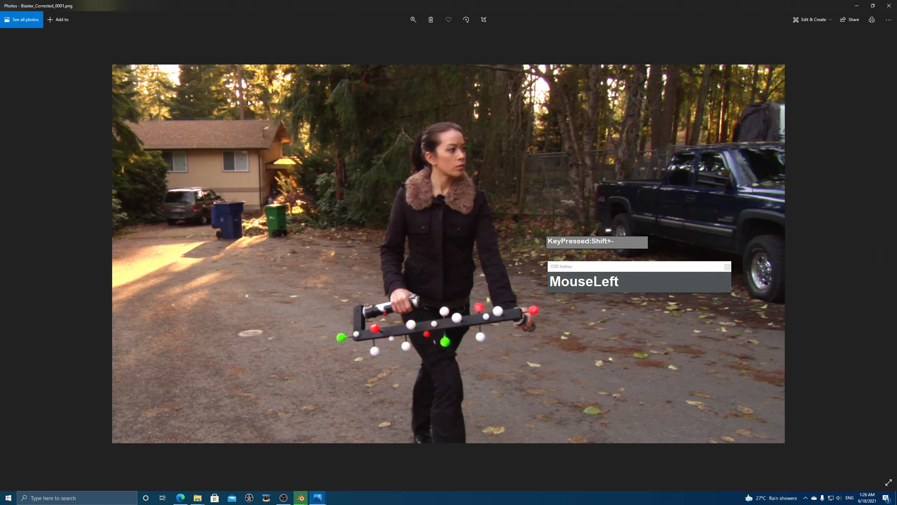
left_click(891, 5)
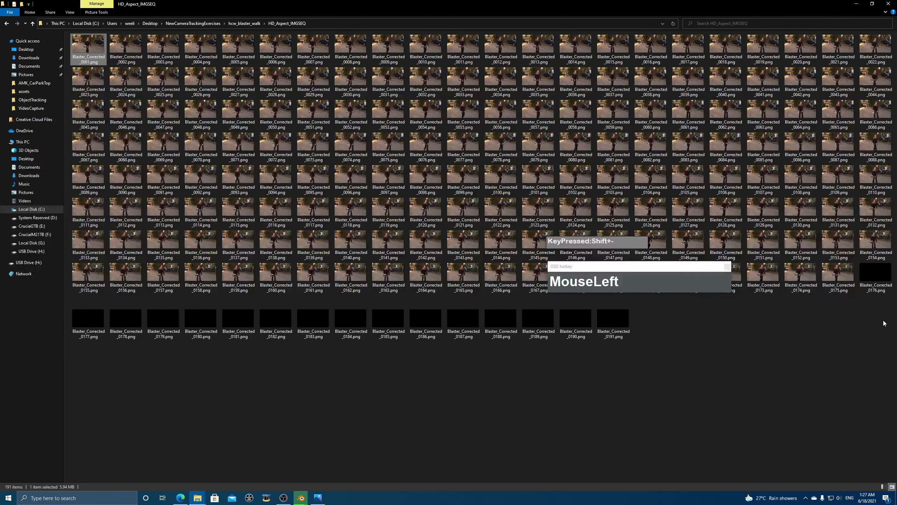
left_click(728, 437)
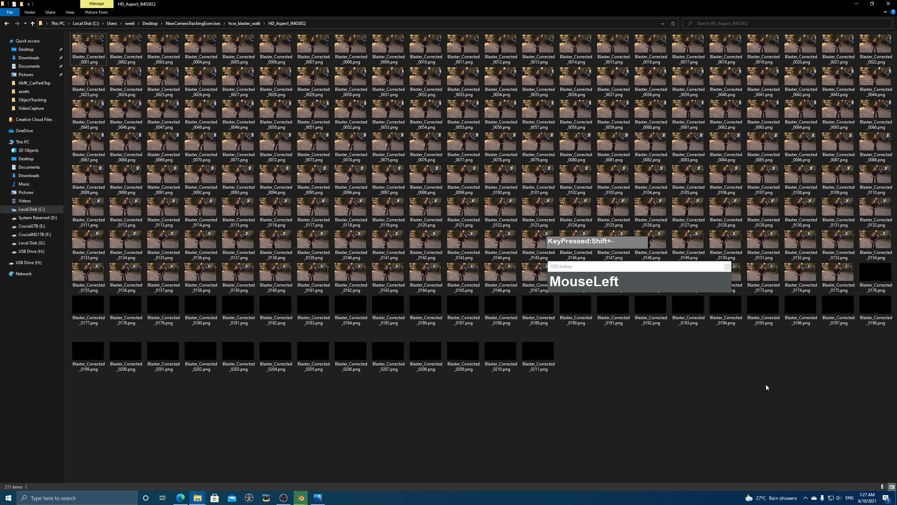
Step: Switch to Blender to close the render window, and check the rendered frames in the HD_Aspect_IMGSEQ folder
left_click(301, 498)
left_click(283, 467)
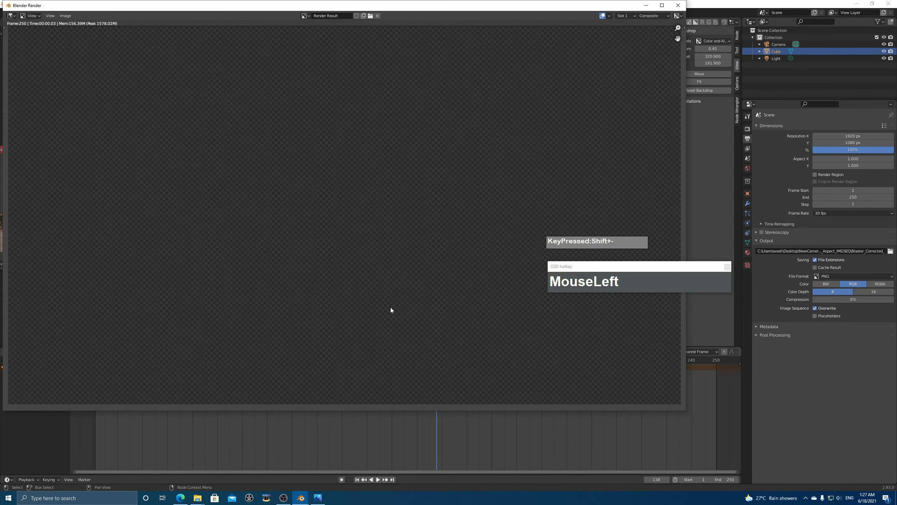
key("Escape")
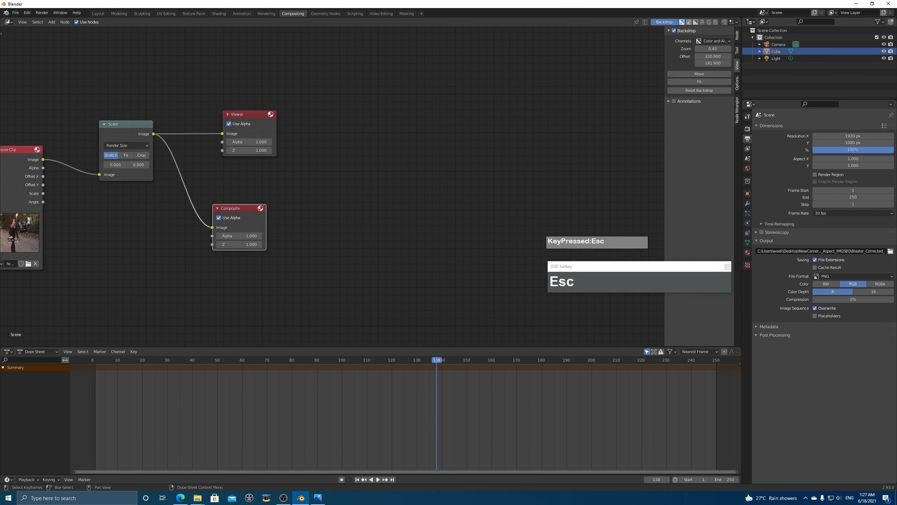
mouse_move(210, 497)
left_click(219, 463)
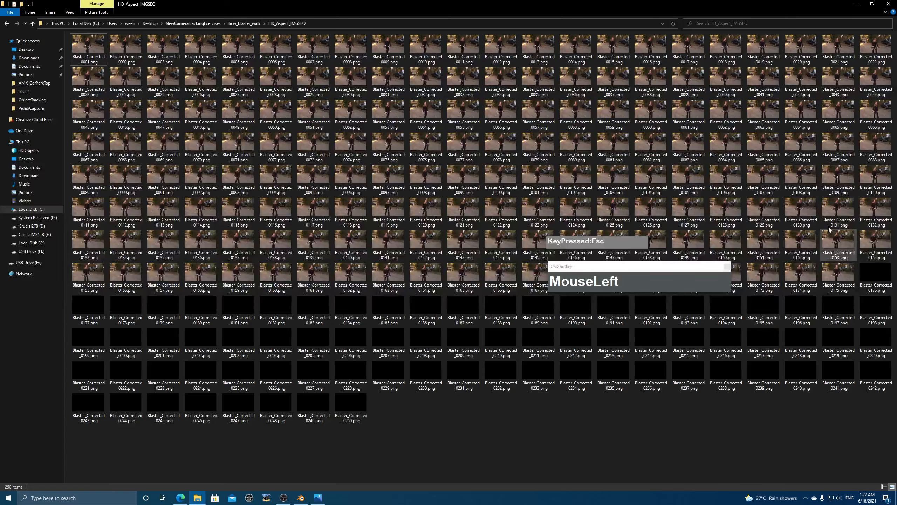
Step: Switch back to Blender and set the scene's end frame to 175
left_click(301, 497)
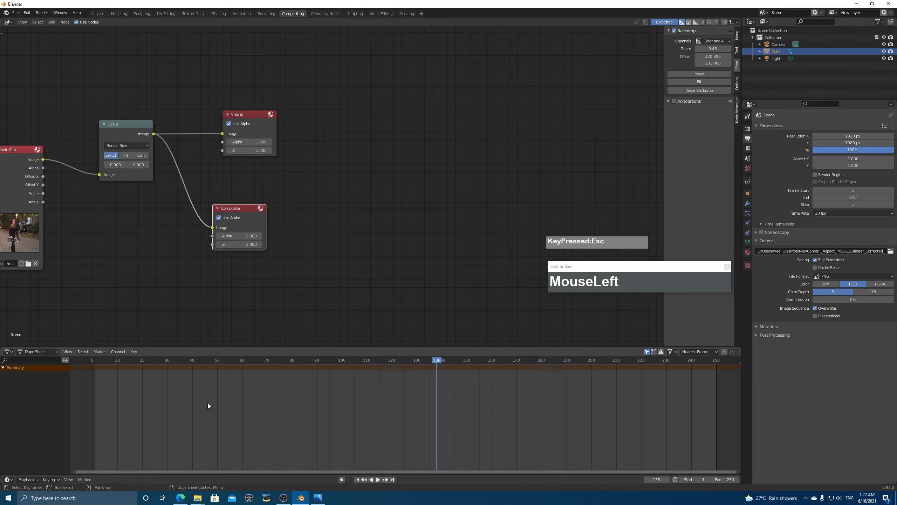
left_click(723, 479)
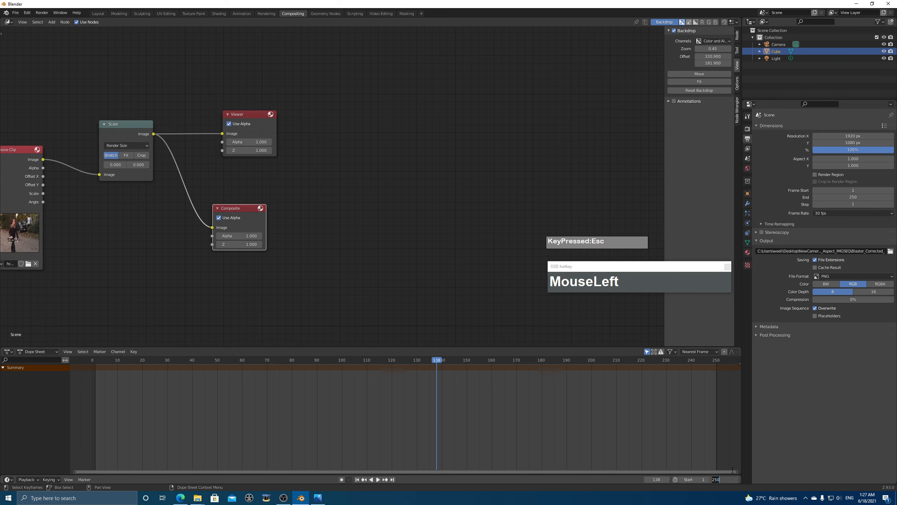
type("175")
key("KP_Enter")
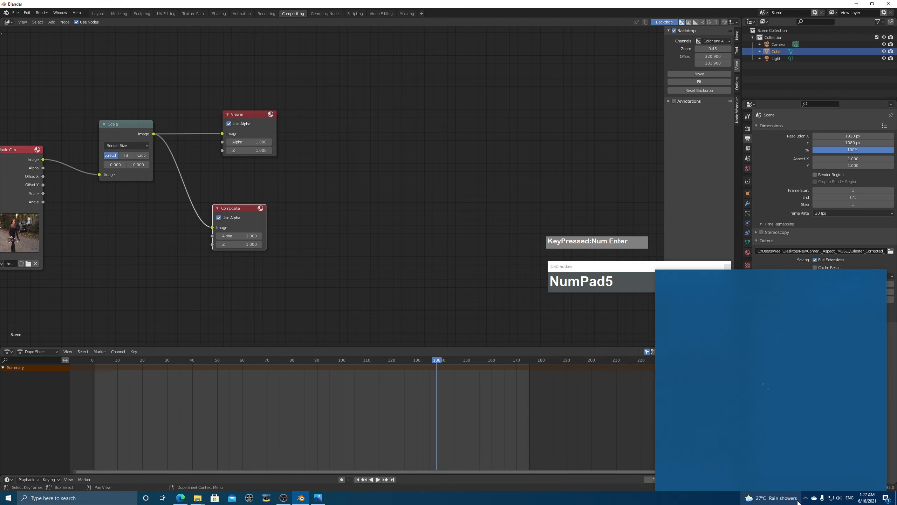
left_click(537, 459)
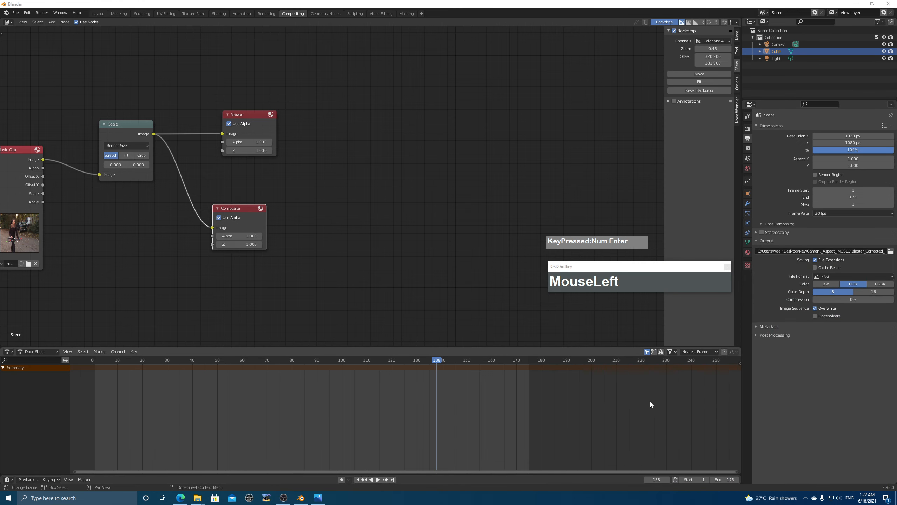
Step: Close the open image viewer and permanently delete the black frames Blaster_Corrected_0176.png to Blaster_Corrected_0250.png from the HD_Aspect_IMGSEQ folder
left_click(317, 498)
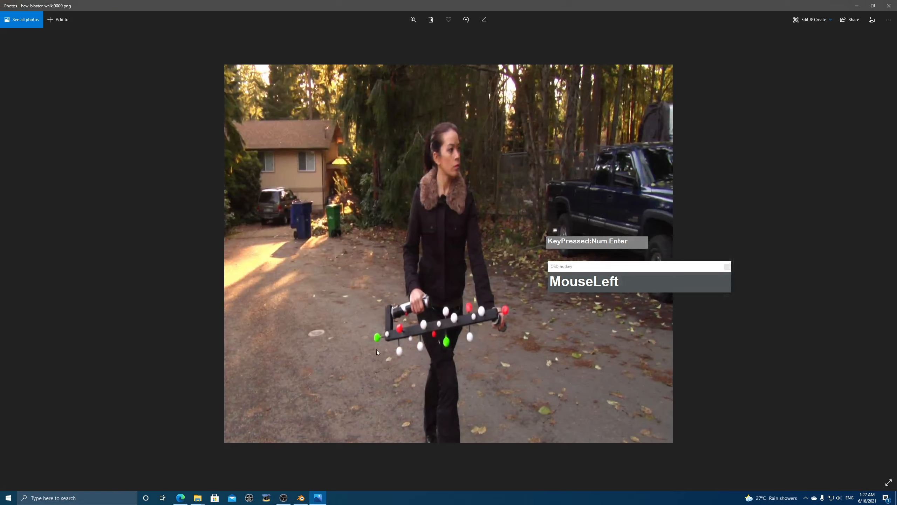
left_click(889, 5)
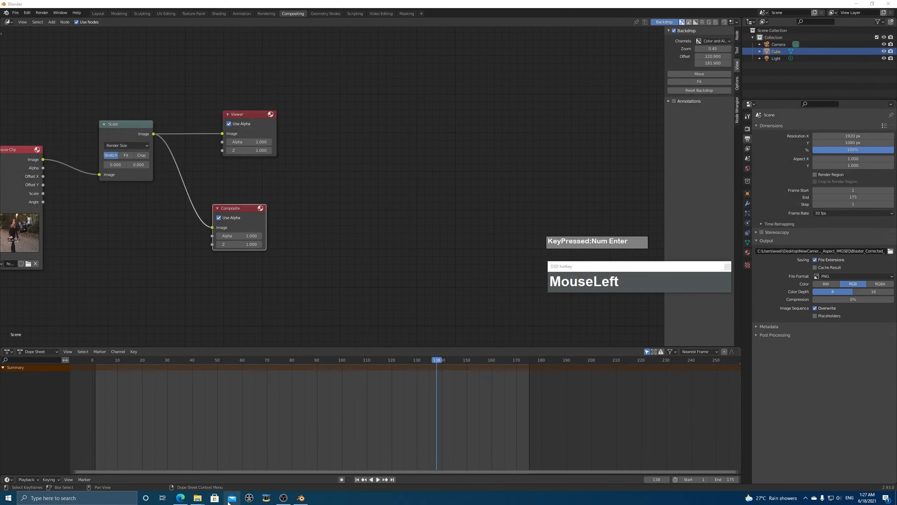
mouse_move(198, 498)
left_click(222, 472)
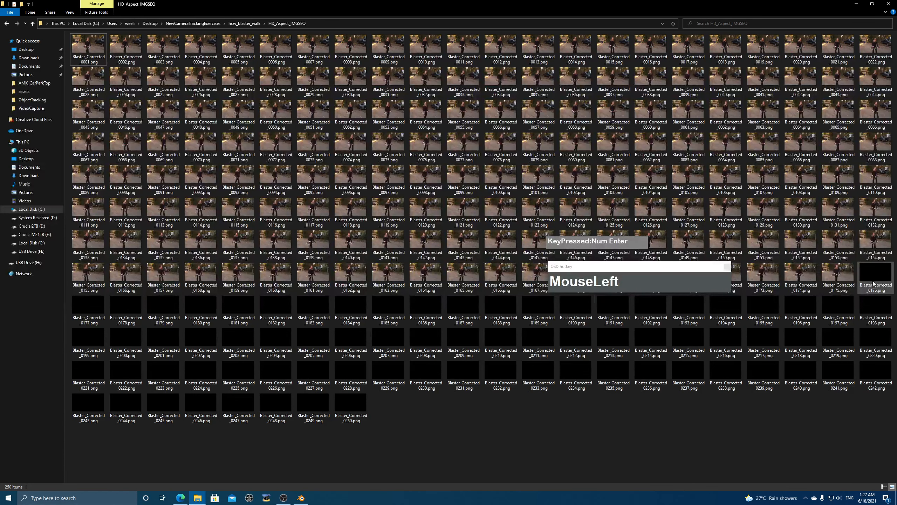
left_click(367, 407, "shift")
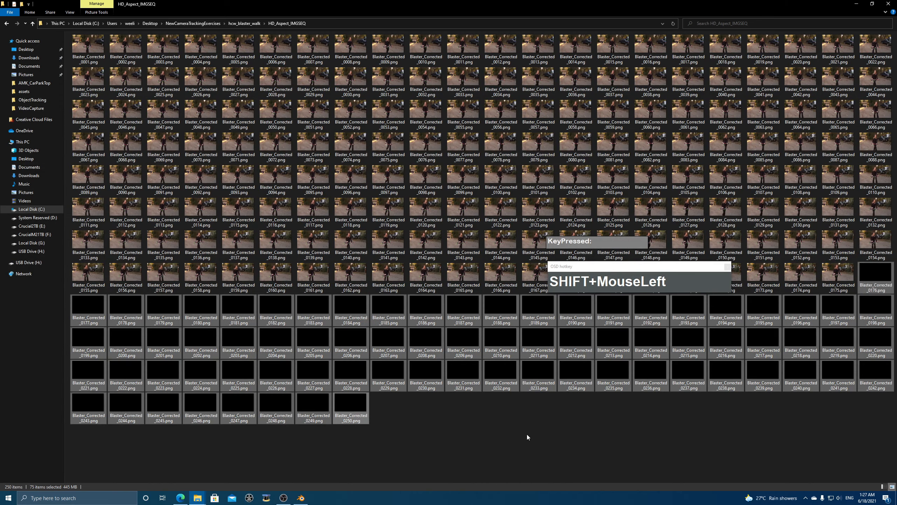
key("shift+Delete")
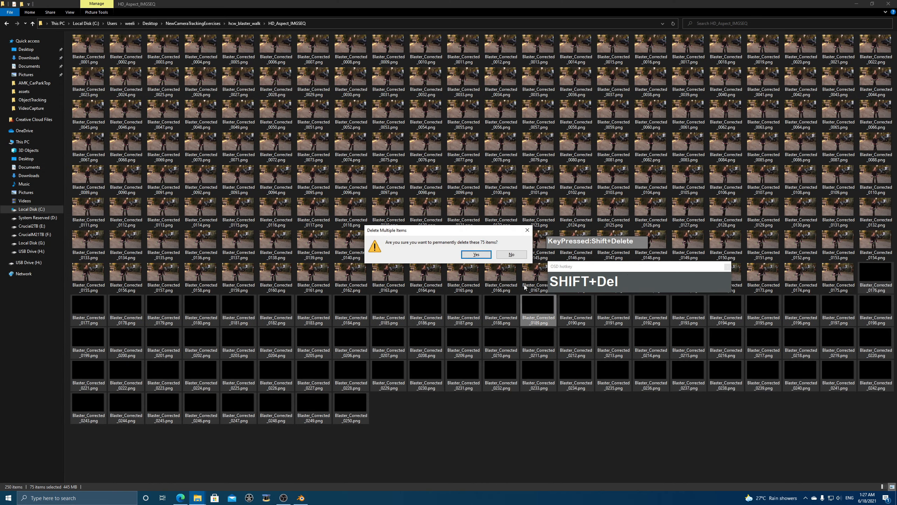
left_click(479, 257)
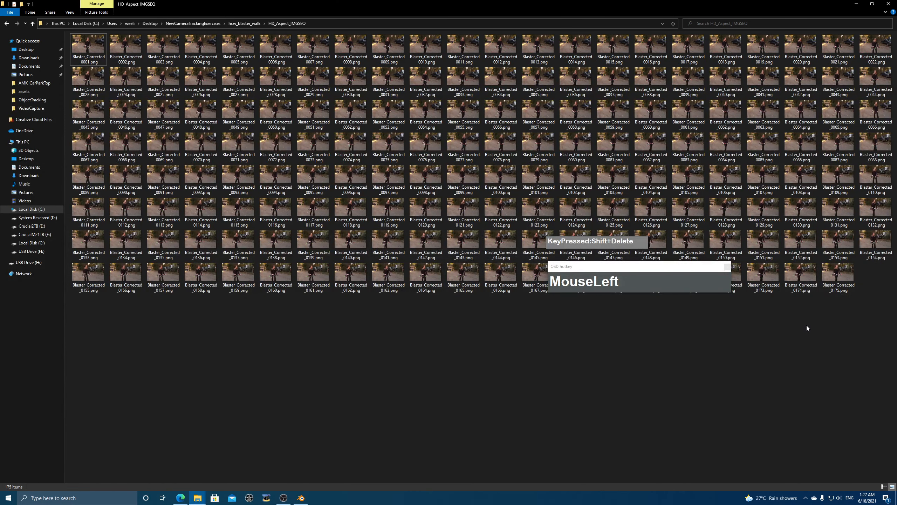
scroll(187, 127, "up", 1)
Step: Switch to Blender and start a new VFX project without saving the current file
left_click(302, 497)
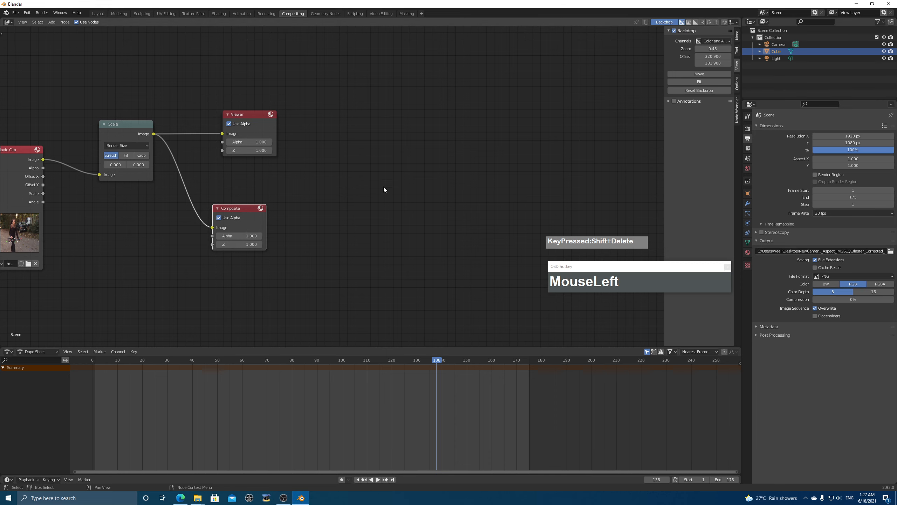
left_click(16, 12)
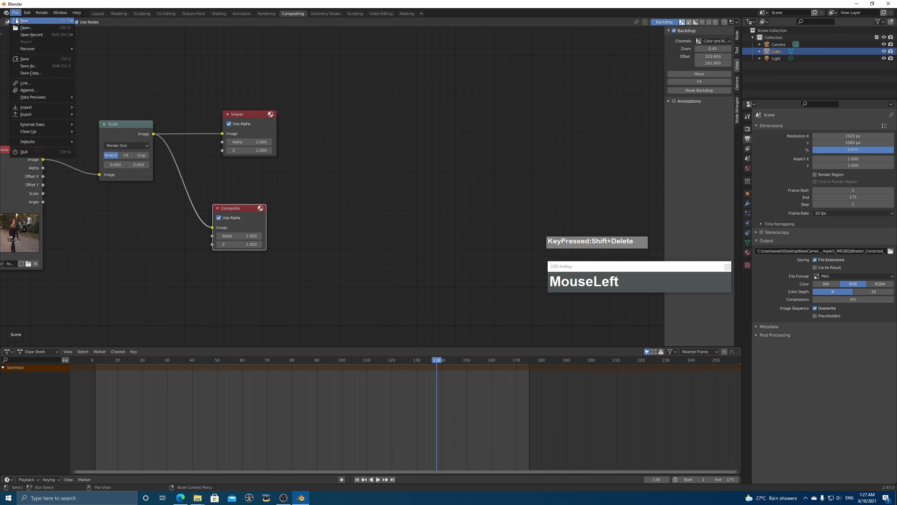
mouse_move(25, 20)
left_click(93, 43)
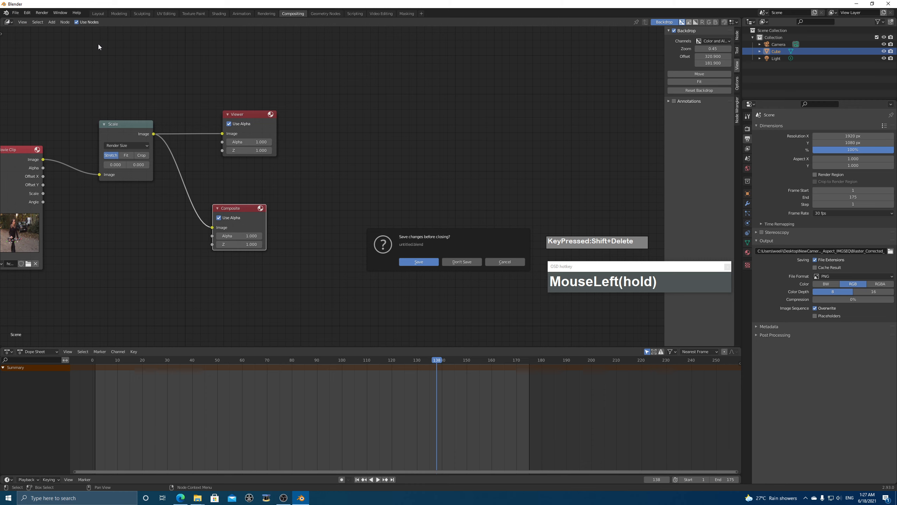
left_click(461, 262)
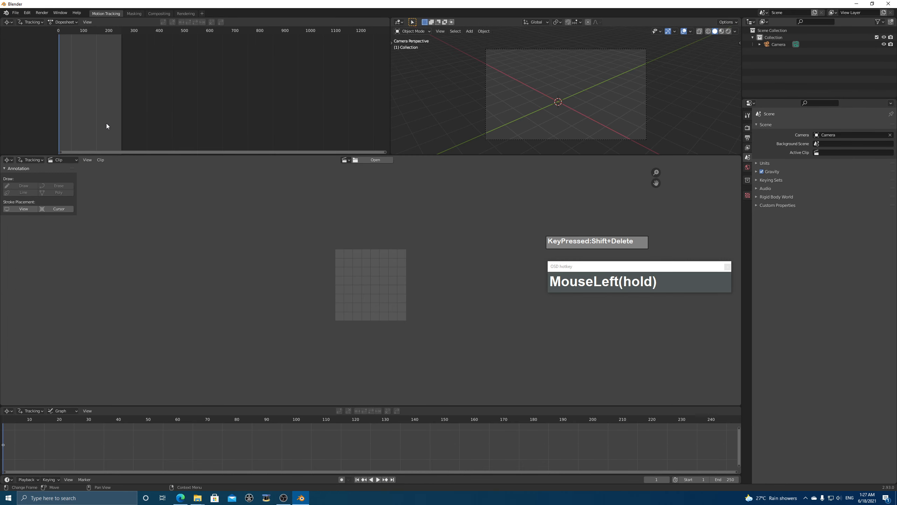
Step: Open Blaster_Corrected_0001.png from the HD_Aspect_IMGSEQ folder as the tracking clip, browsing the files as a detailed list
left_click(369, 160)
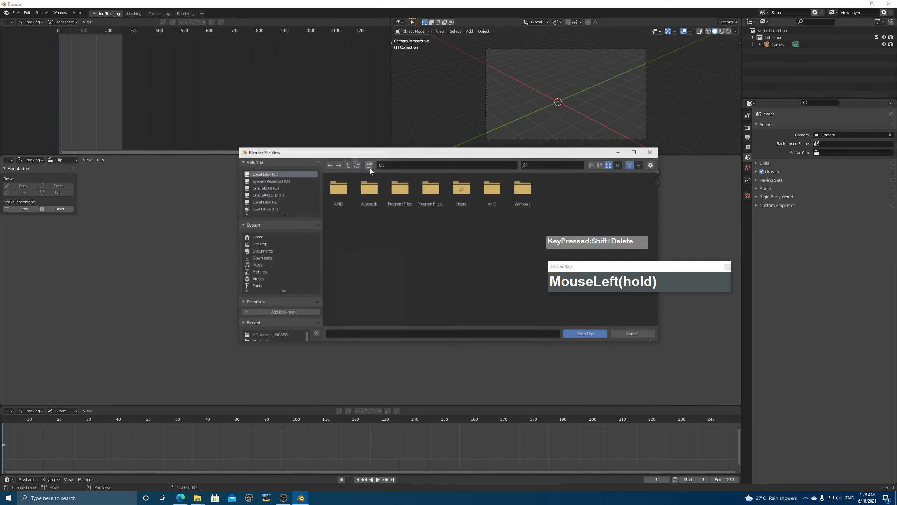
left_click(276, 335)
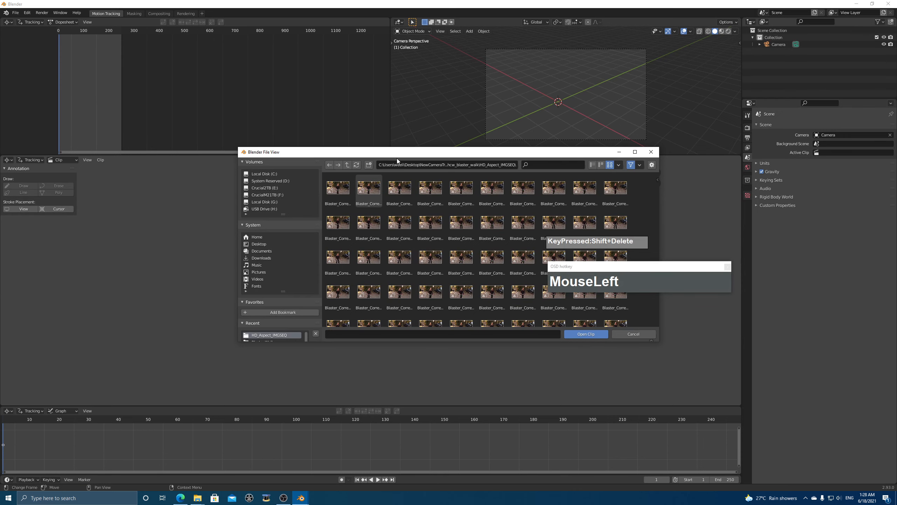
left_click_drag(397, 155, 345, 140)
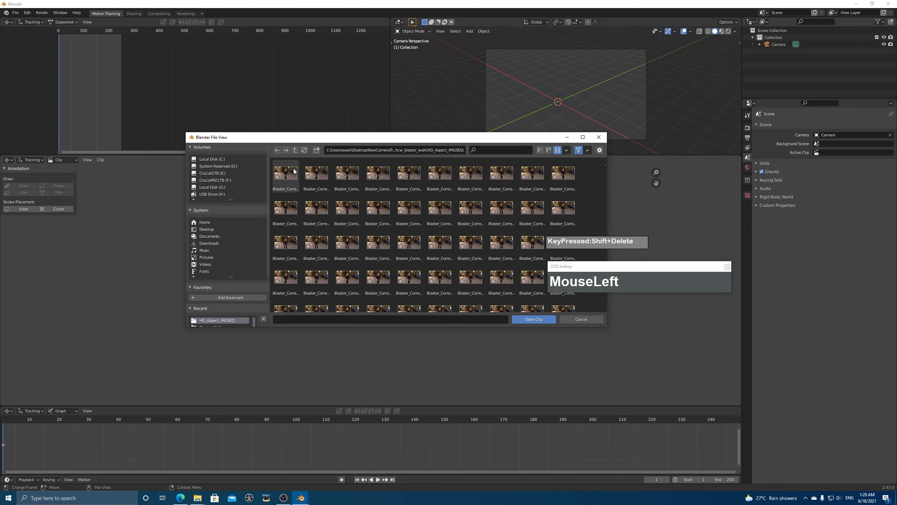
left_click(540, 150)
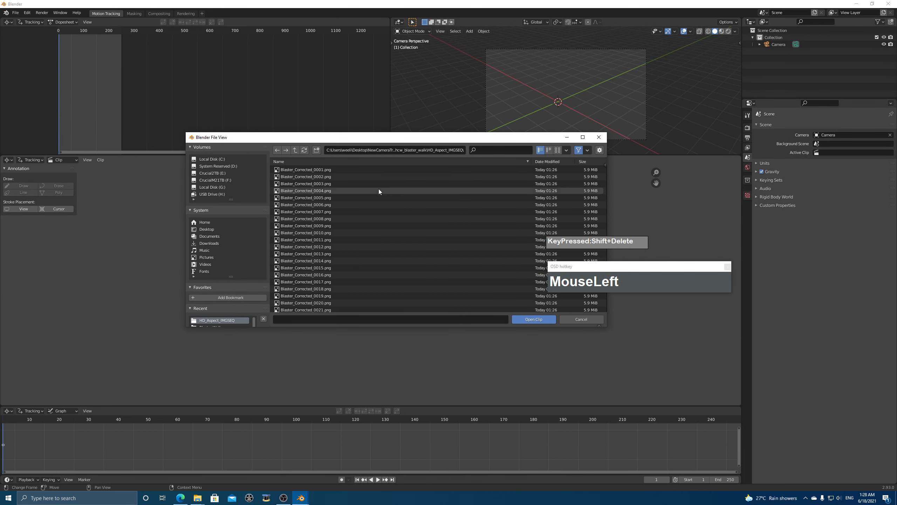
left_click(306, 170)
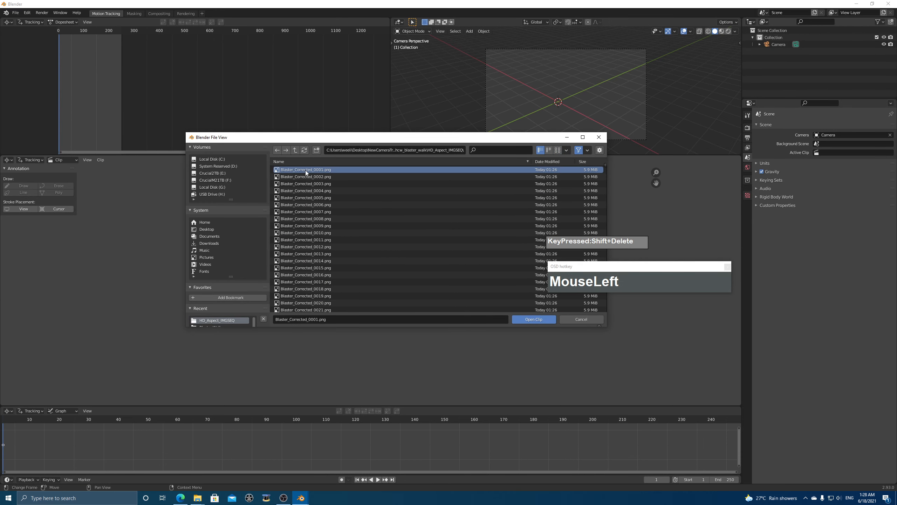
left_click(532, 320)
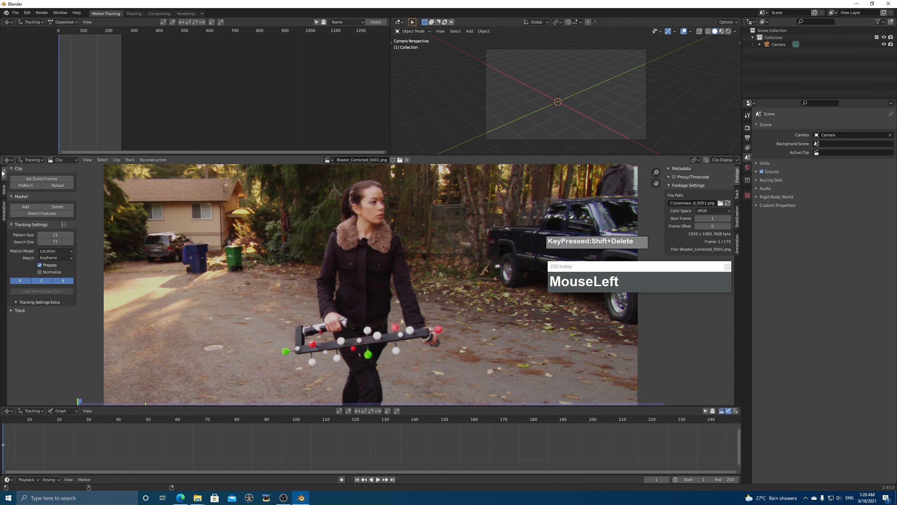
Step: Match the scene's frame range to the clip length and prefetch the clip's frames
left_click(42, 179)
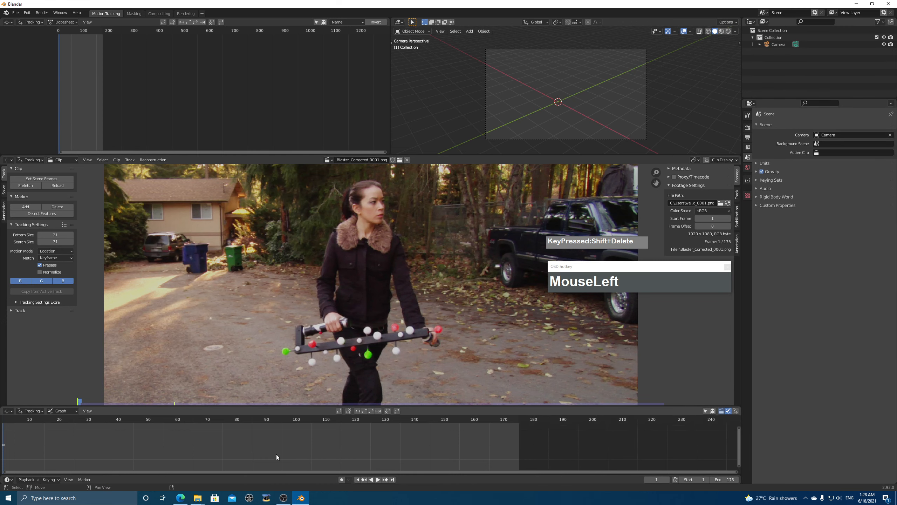
middle_click_drag(277, 455, 369, 457)
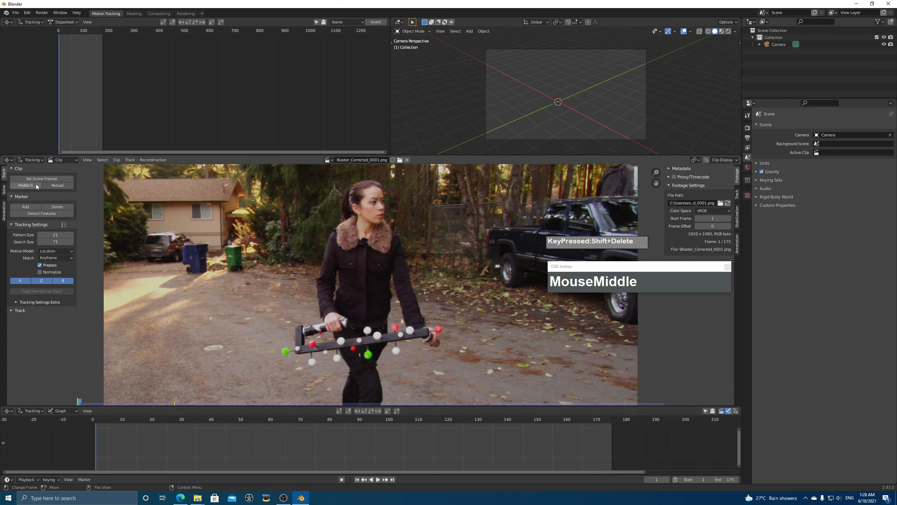
left_click(26, 185)
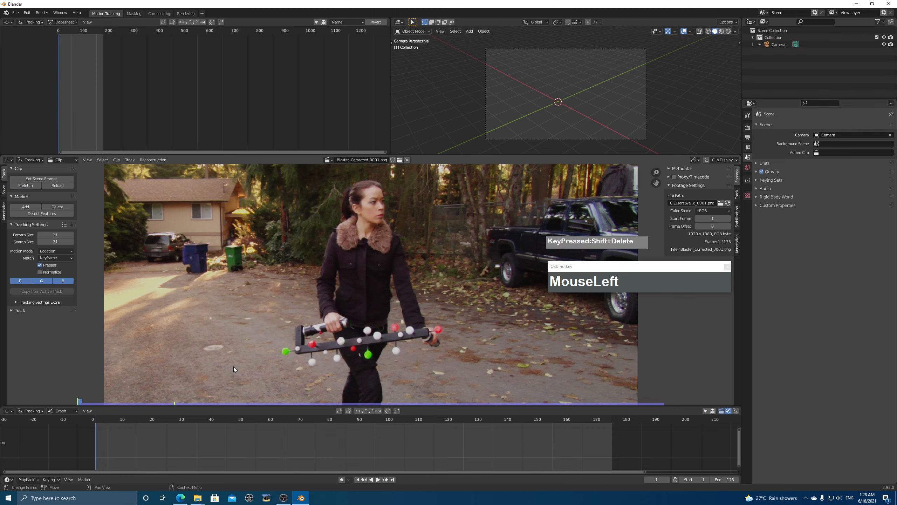
Step: Scrub the footage to frame 100 to check the markers on the blaster prop
left_click_drag(102, 418, 389, 429)
scroll(393, 317, "down", 2)
scroll(394, 316, "up", 1)
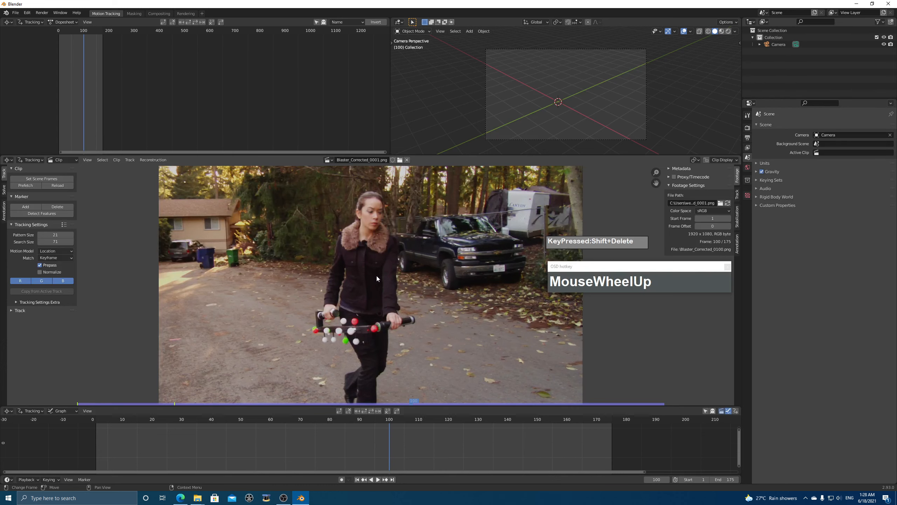
Step: Set the scene's colour management view transform to Standard
left_click(748, 128)
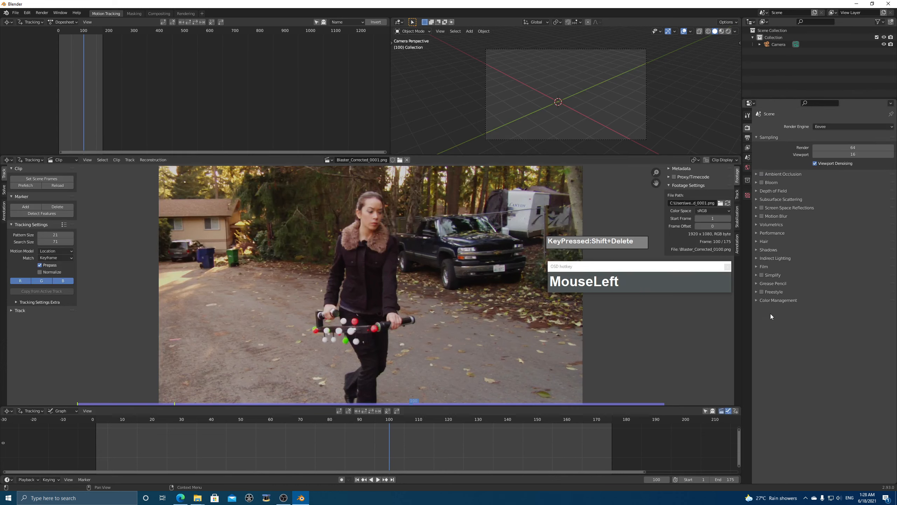
left_click(760, 300)
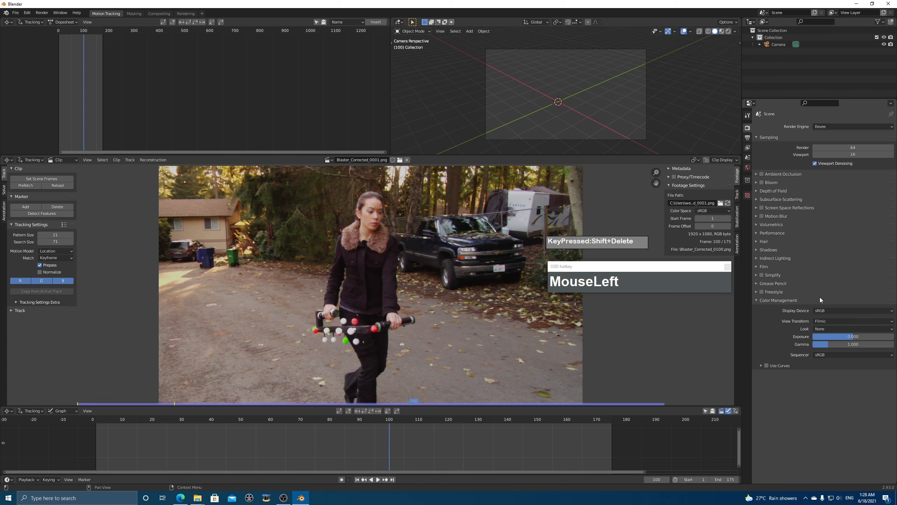
left_click(830, 320)
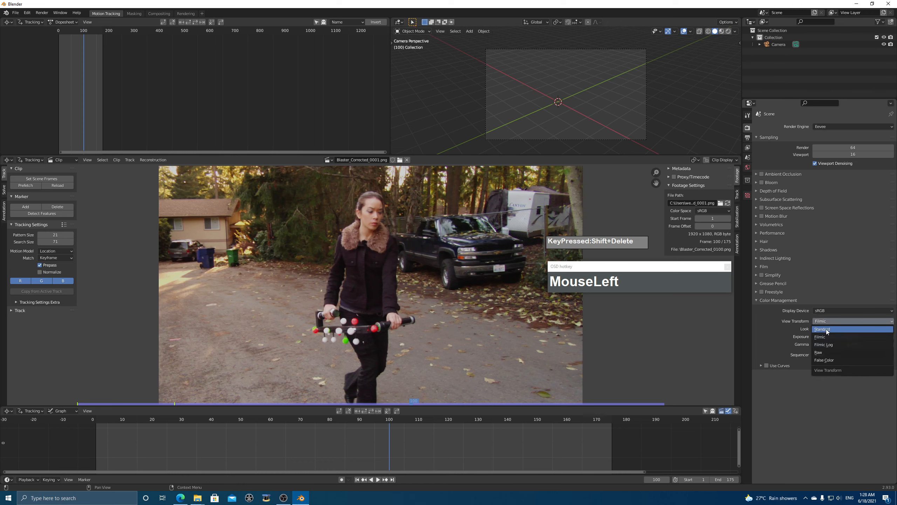
left_click(826, 329)
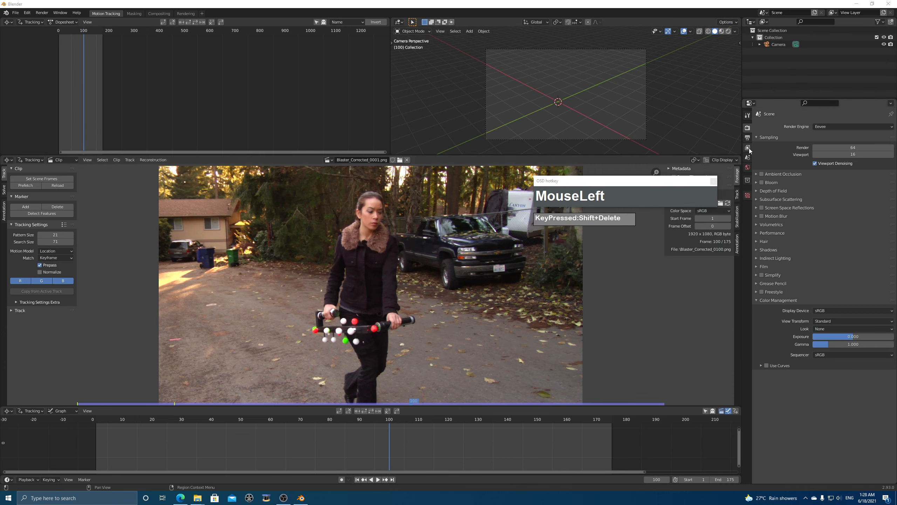
Step: Set the scene's output frame rate to 30 fps
left_click(749, 138)
left_click(826, 213)
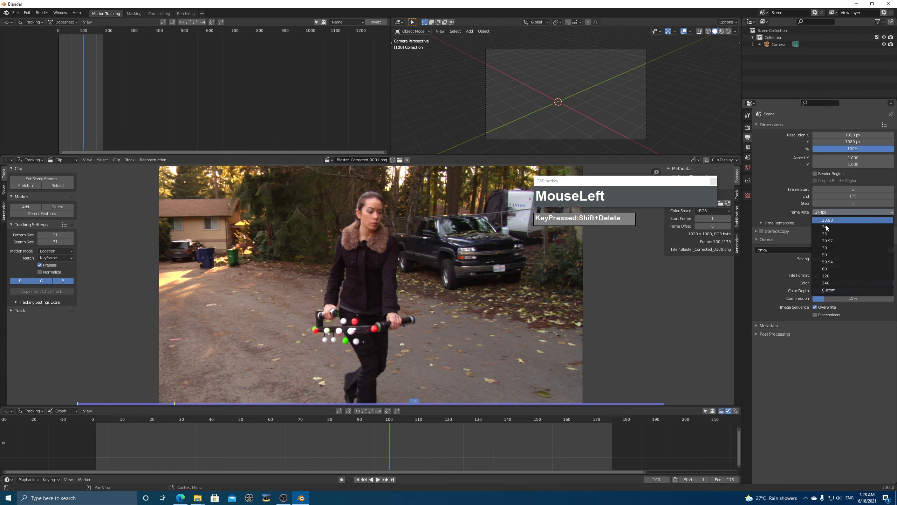
left_click(834, 248)
Step: Scrub the footage to frame 147 and back to frame 90 to examine the blaster prop's markers
left_click_drag(393, 419, 529, 455)
scroll(385, 312, "down", 1)
scroll(415, 339, "up", 1)
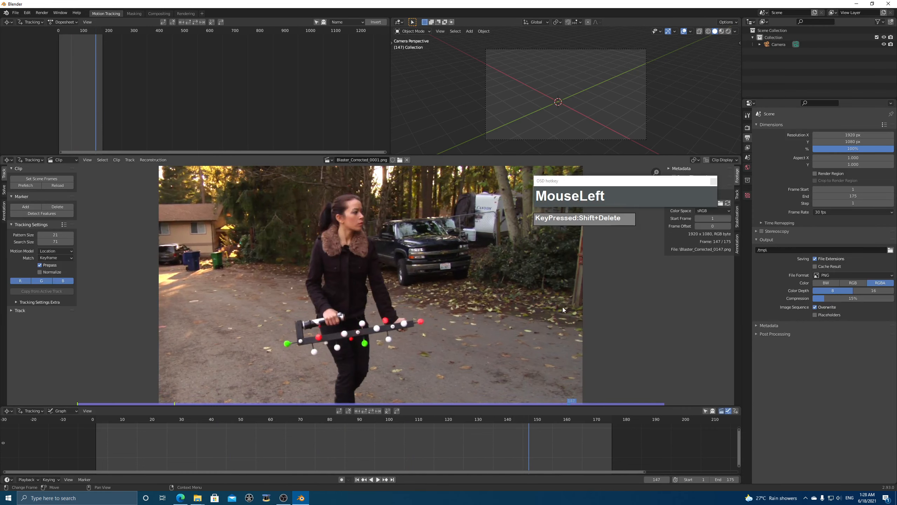
left_click_drag(603, 185, 611, 119)
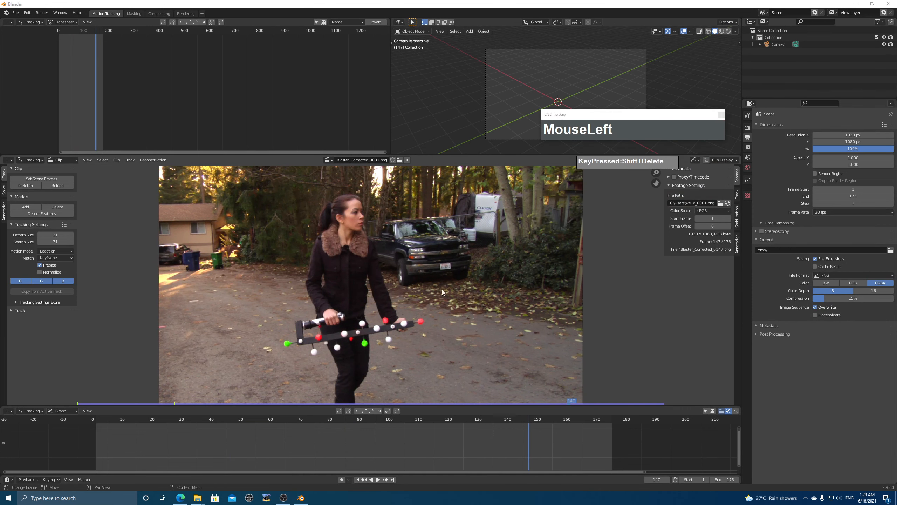
left_click(360, 428)
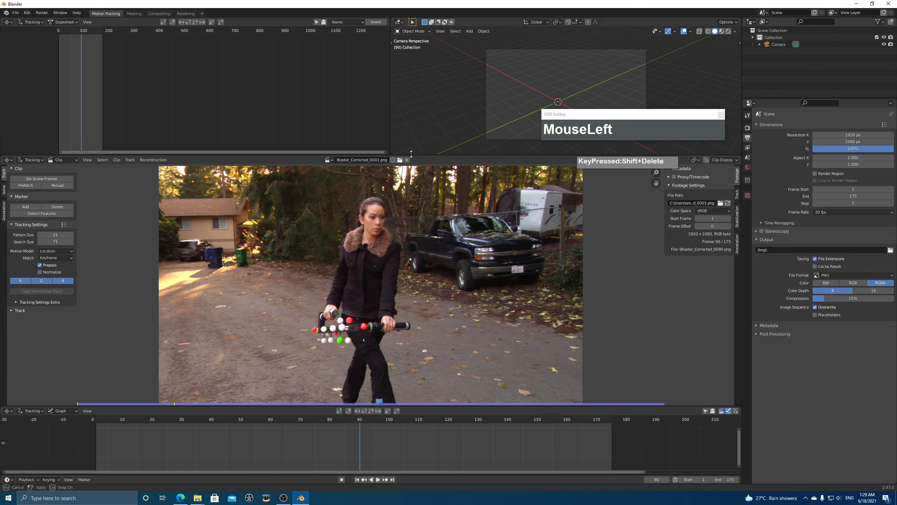
Step: Enlarge the clip editor so the full footage frame fits, and return to frame 90
left_click_drag(409, 154, 409, 113)
mouse_move(363, 424)
left_mouse_down()
mouse_move(374, 424)
mouse_move(239, 425)
mouse_move(357, 426)
left_mouse_up()
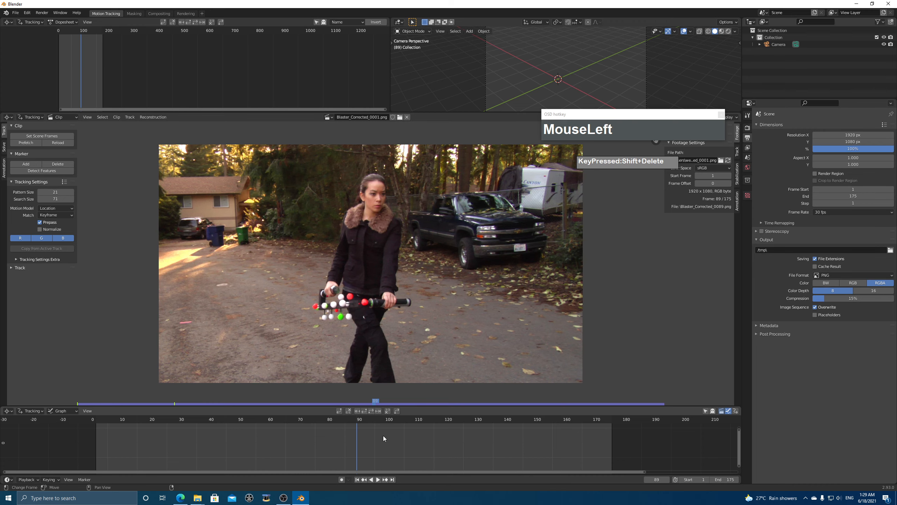
left_click(360, 423)
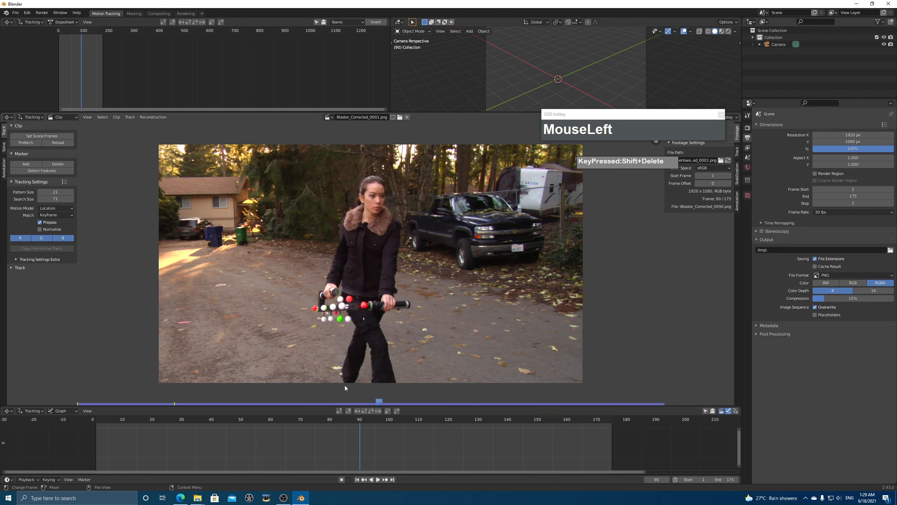
Step: Go to frame 1 and draw an annotation outline around the actress and the blaster prop
left_click_drag(345, 420, 96, 436)
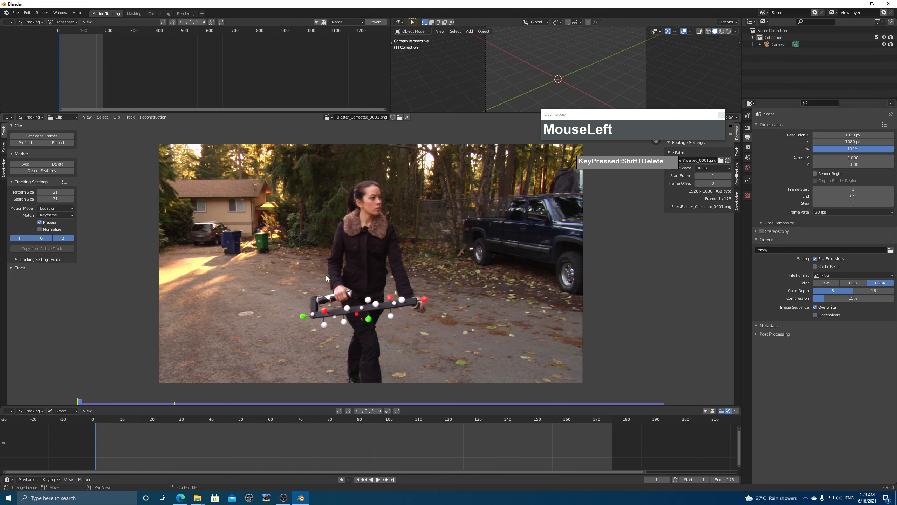
key("d")
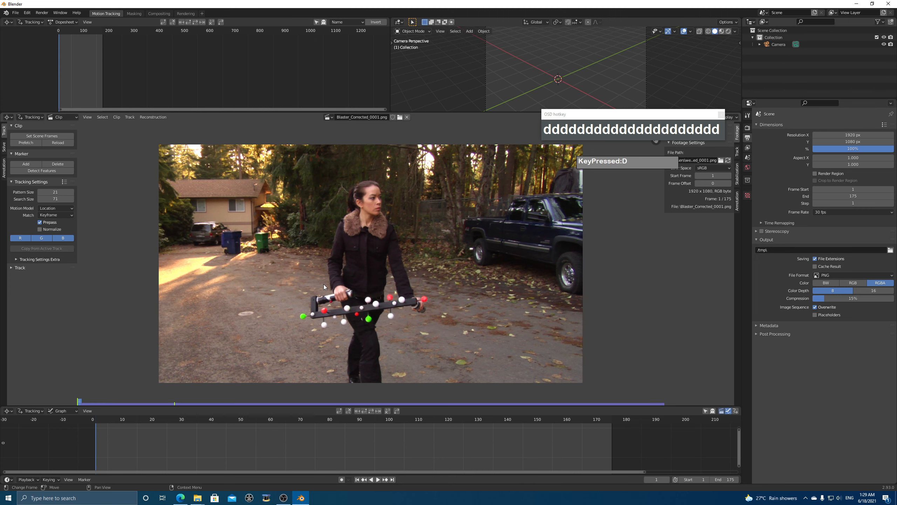
left_click_drag(325, 285, 329, 245)
mouse_move(342, 217)
left_mouse_down()
mouse_move(348, 192)
mouse_move(377, 170)
mouse_move(433, 290)
mouse_move(435, 313)
mouse_move(394, 327)
mouse_move(389, 374)
mouse_move(364, 389)
mouse_move(290, 302)
mouse_move(328, 282)
left_mouse_up()
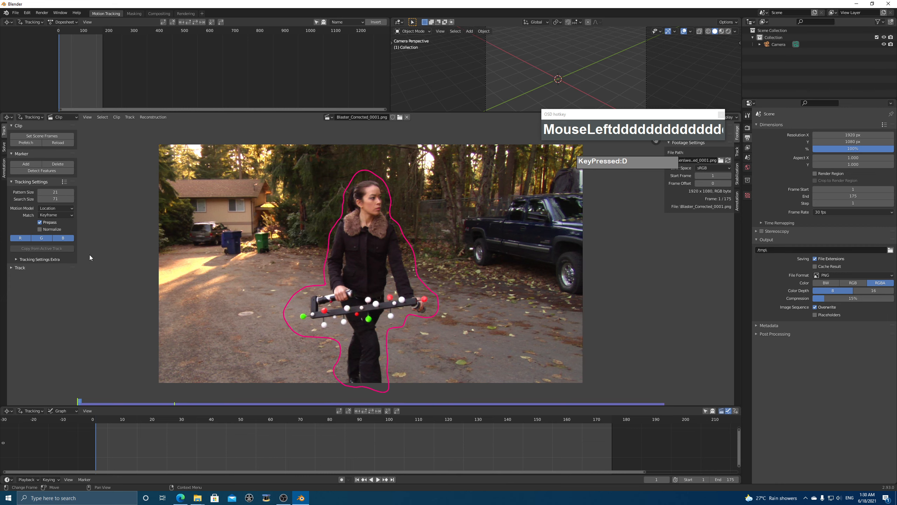
Step: Set the tracking pattern size to 33 and search size to 92, and match against the previous frame
left_click_drag(53, 192, 106, 241)
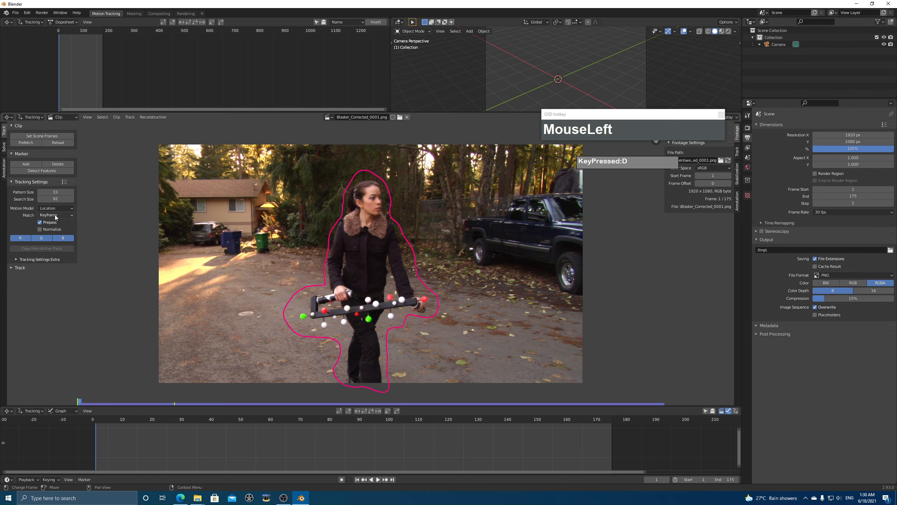
left_click_drag(56, 215, 58, 232)
middle_click(66, 222)
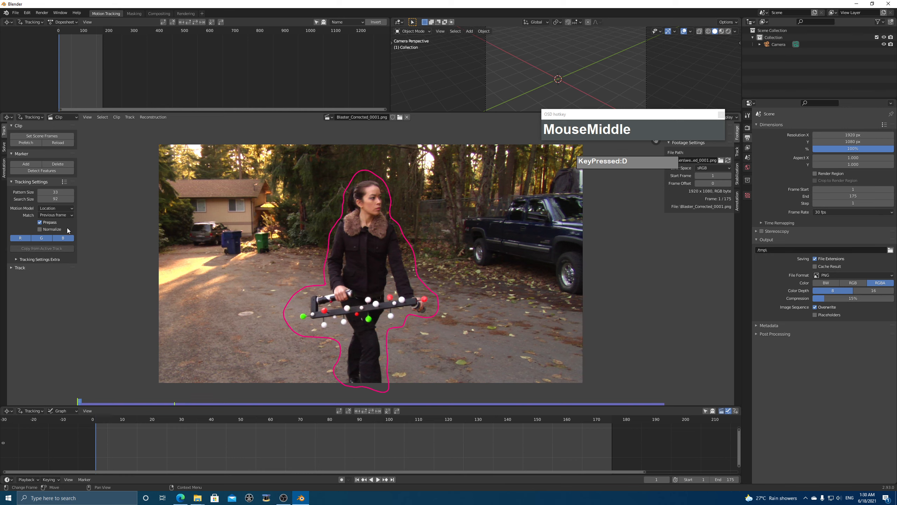
Step: Expand the extra tracking settings and set the correlation to 0.9
left_click(43, 260)
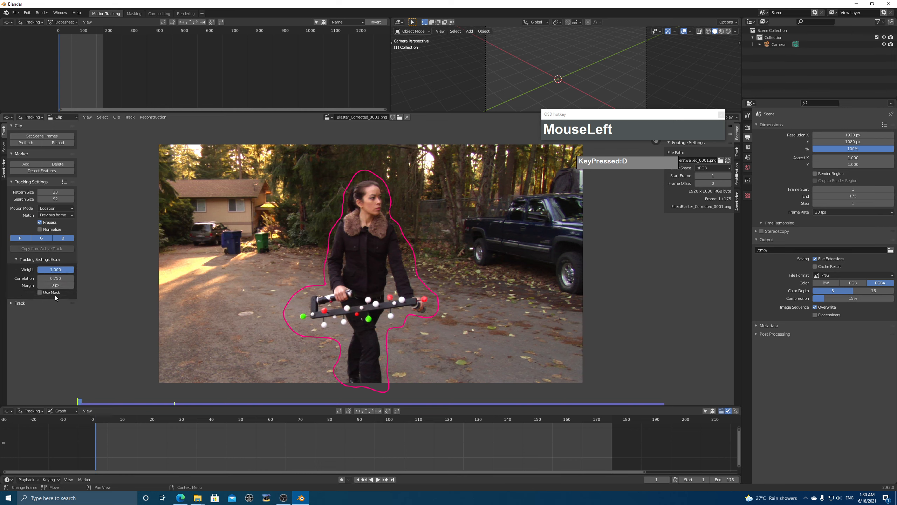
left_click(55, 279)
type("0.9")
key("Return")
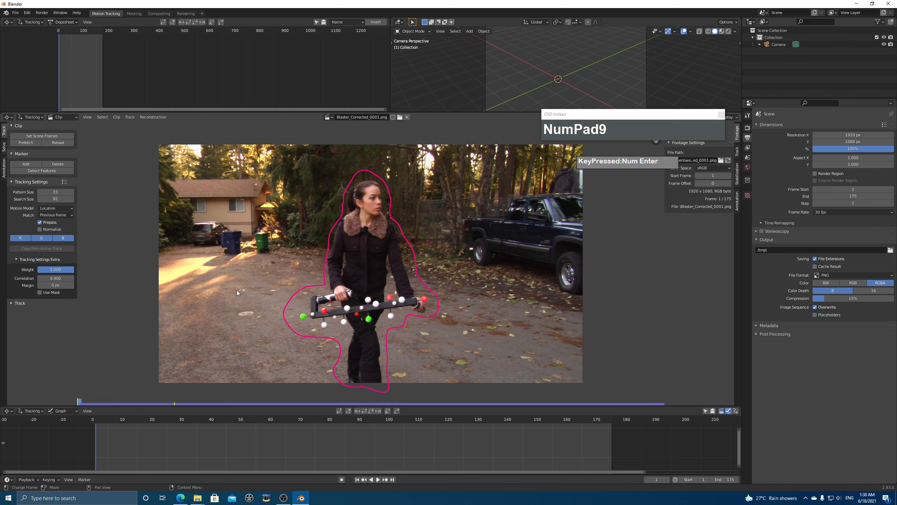
Step: Increase the tracking search size to 98
left_click(72, 200)
left_click(72, 200)
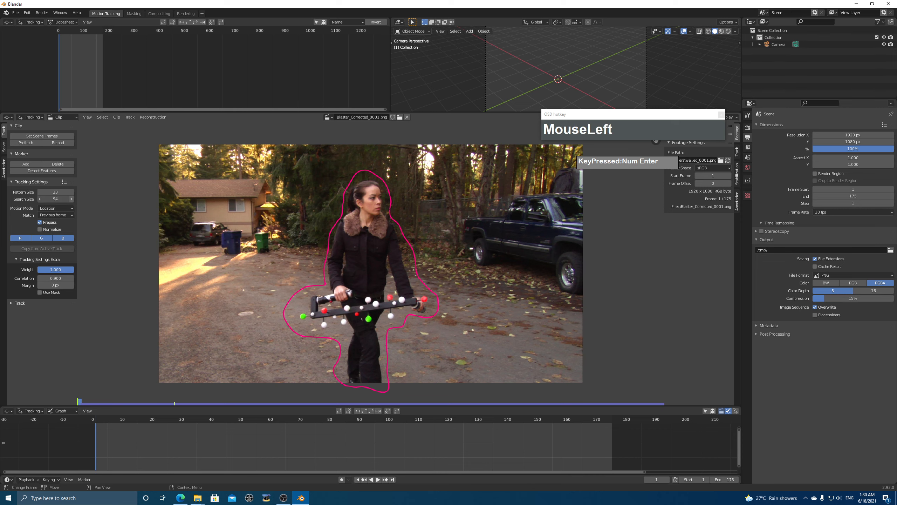
left_click(72, 199)
left_click(71, 199)
left_click(72, 199)
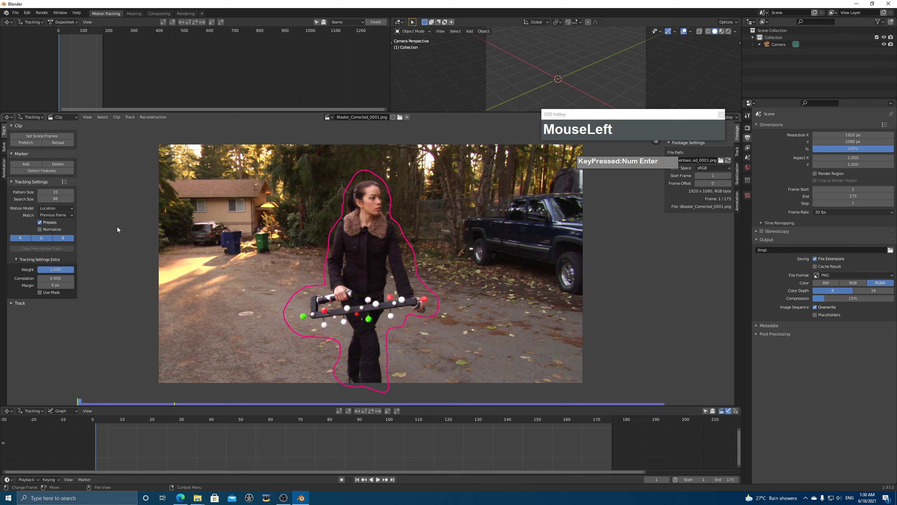
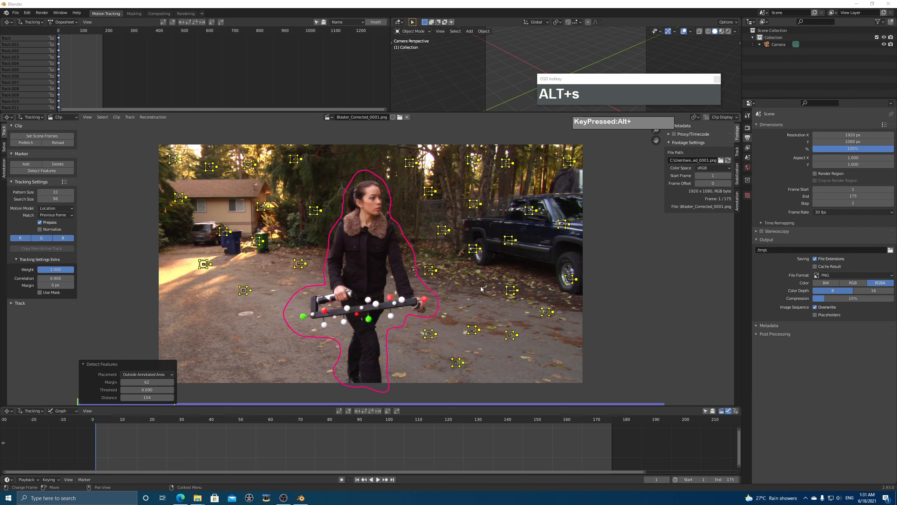
Step: Turn on the search area display for the detected markers in the clip view
left_click_drag(633, 123, 555, 116)
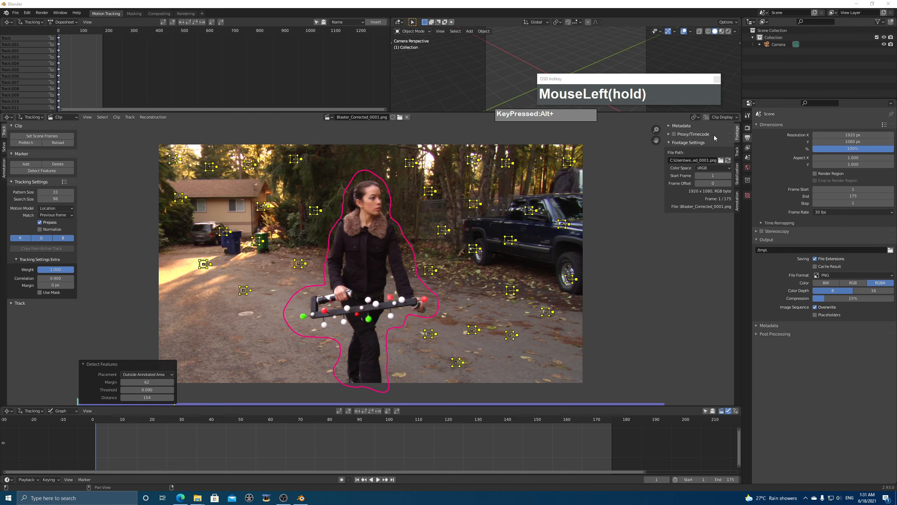
left_click(725, 117)
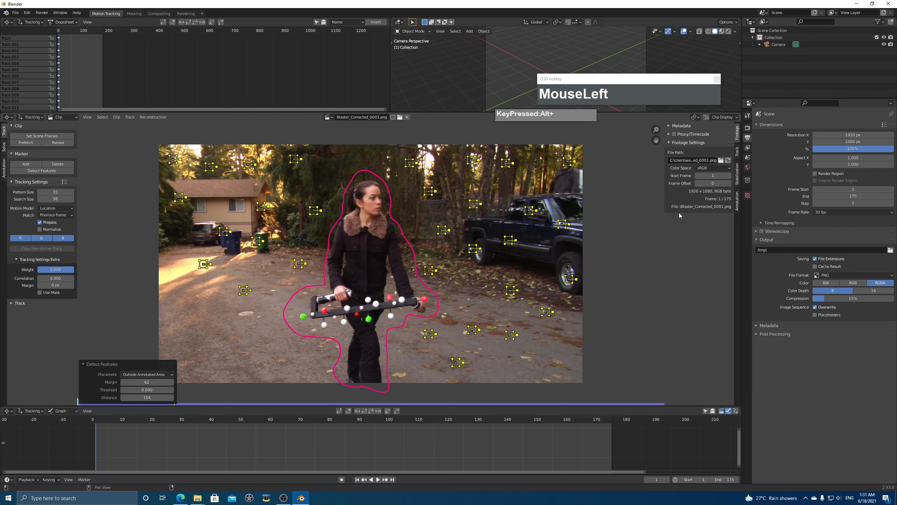
left_click(725, 117)
left_click(683, 217)
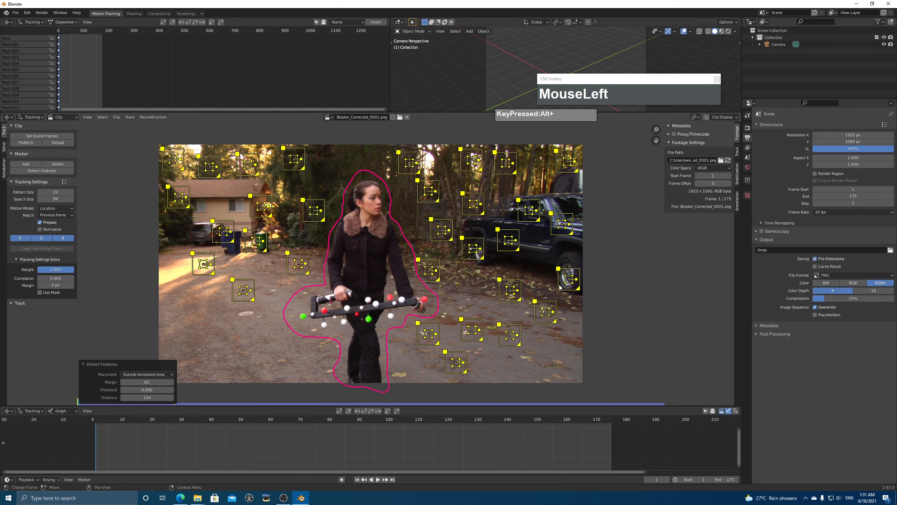
key("alt+s")
key("alt+s")
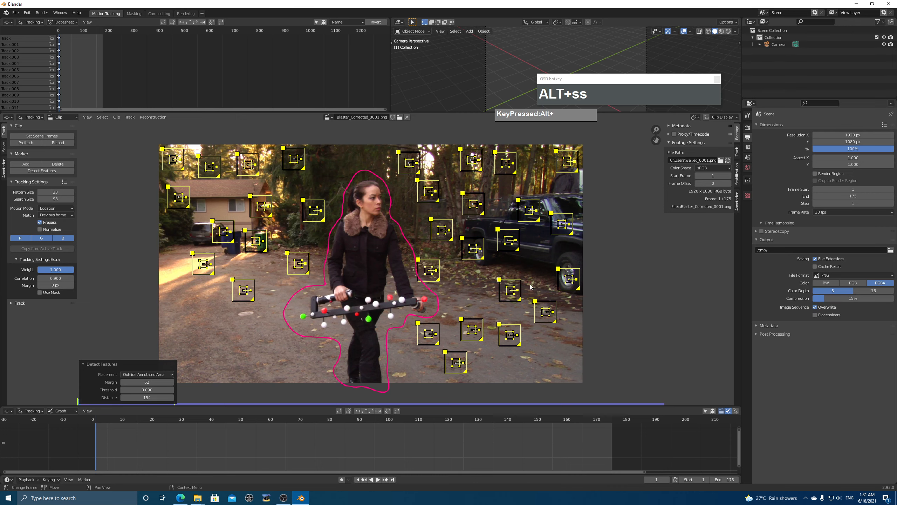
Step: Delete all detected markers and enable Normalize in the tracking settings
key("x")
left_click(463, 260)
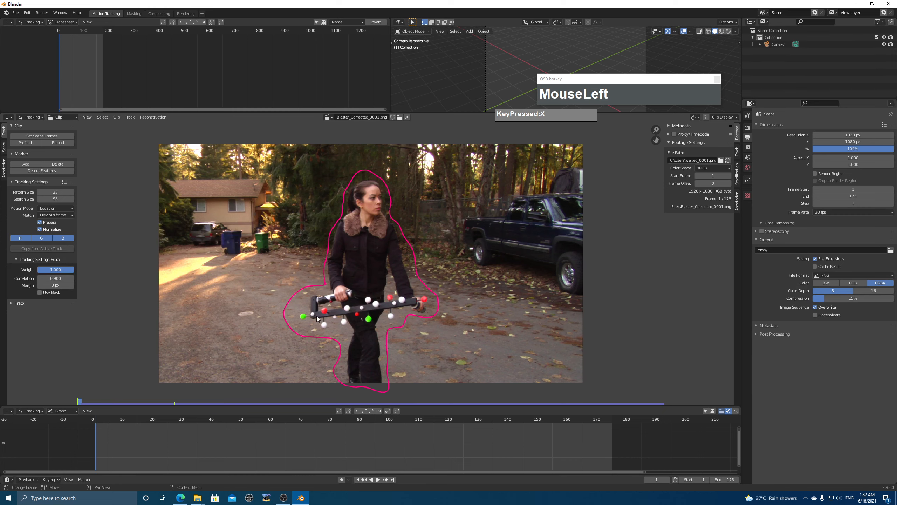
Step: Detect features outside the annotated area with a margin of 70
left_click(31, 171)
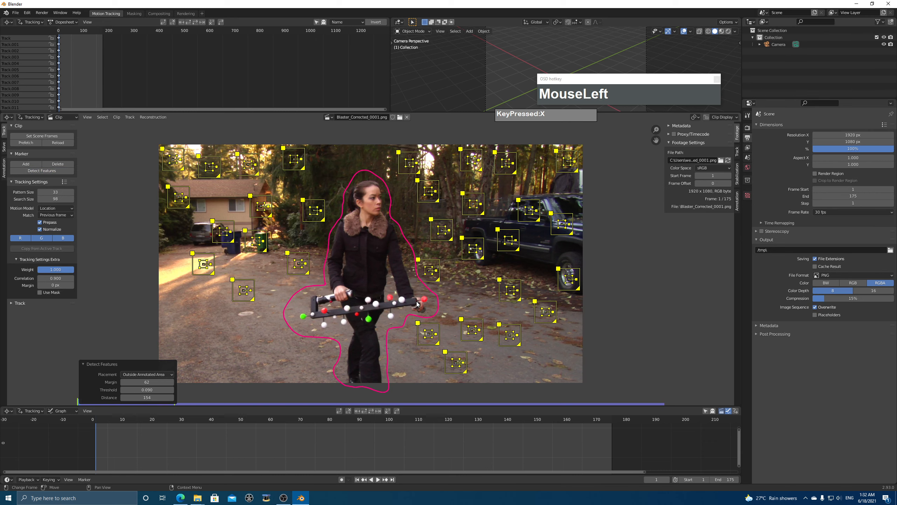
left_click(172, 383)
left_click_drag(171, 383, 184, 382)
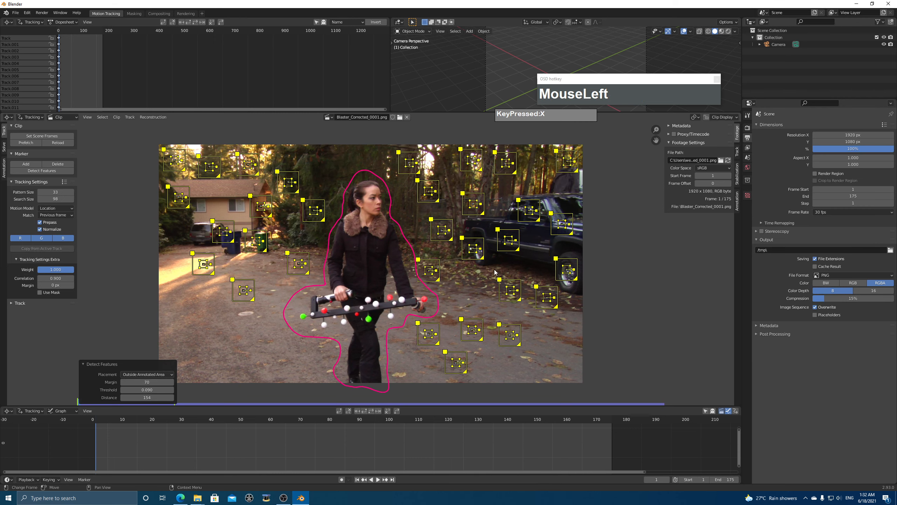
Step: Track all markers forward through the clip, and scrub back to frame 29 to review their paths
key("ctrl+t")
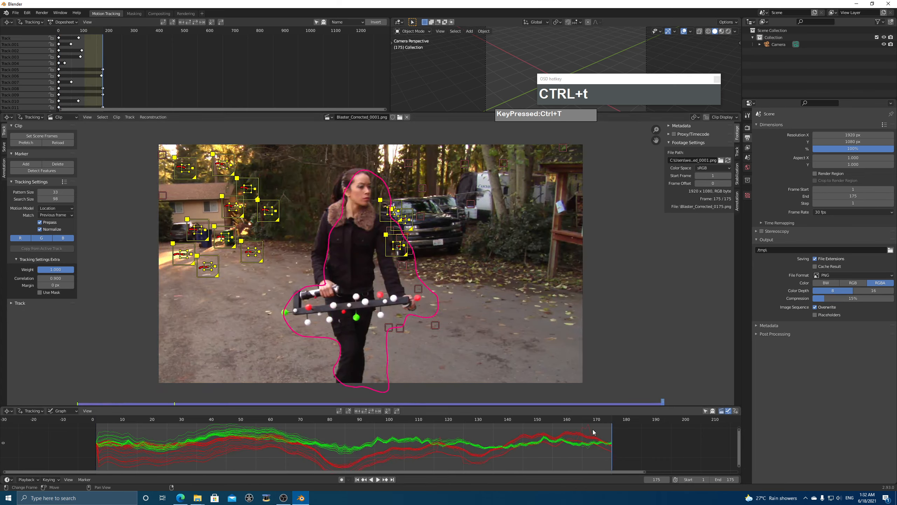
left_click_drag(594, 432, 203, 449)
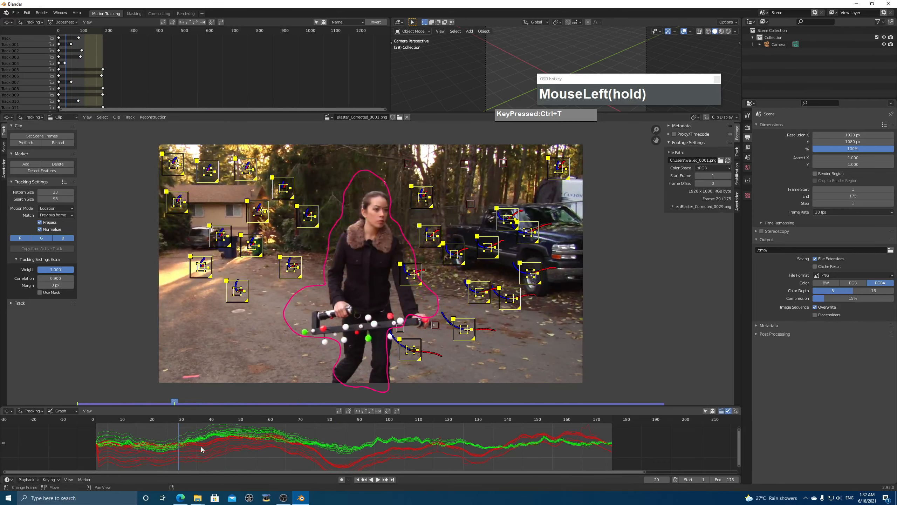
Step: Enlarge the graph editor and frame all the tracking curves in it
scroll(219, 449, "down", 2)
middle_click_drag(240, 452, 357, 414)
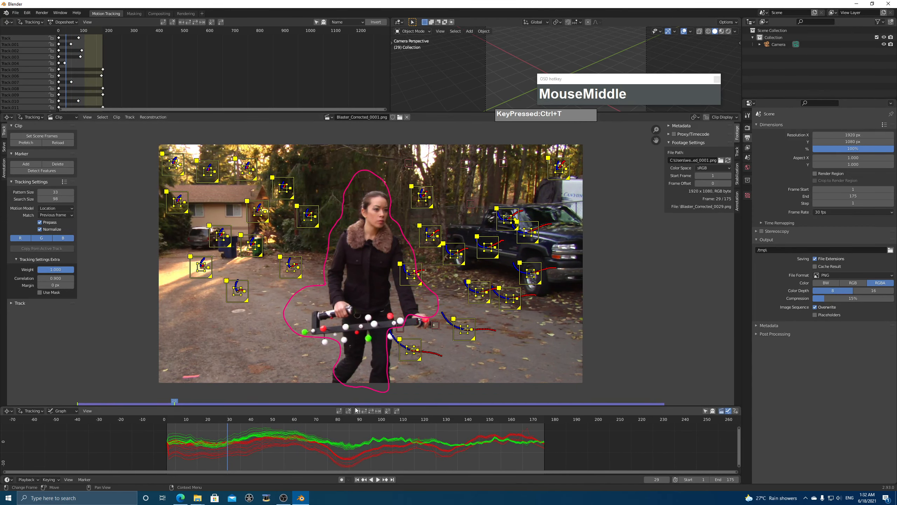
left_click_drag(356, 409, 357, 338)
middle_click_drag(392, 424, 380, 424)
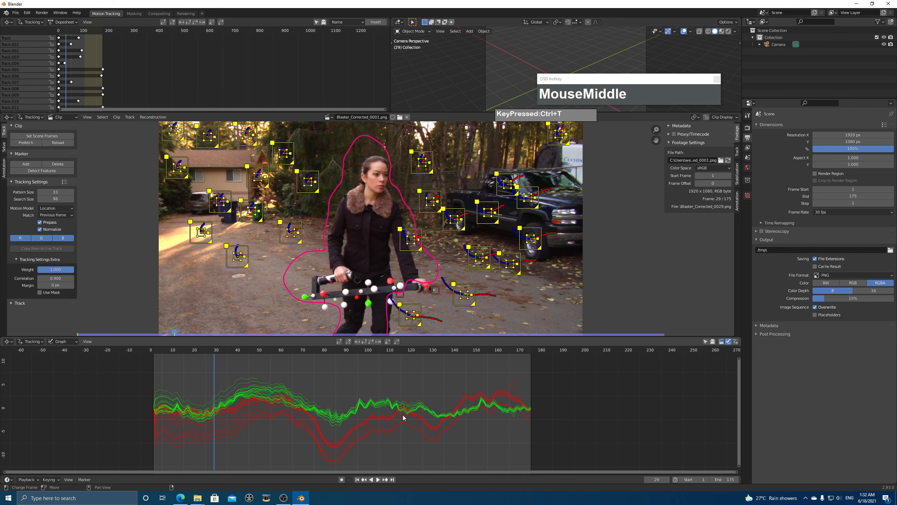
Step: Select the track with the spiking curve near frame 167, enlarge its preview, and scrub to frame 68 to inspect it
left_click(514, 384)
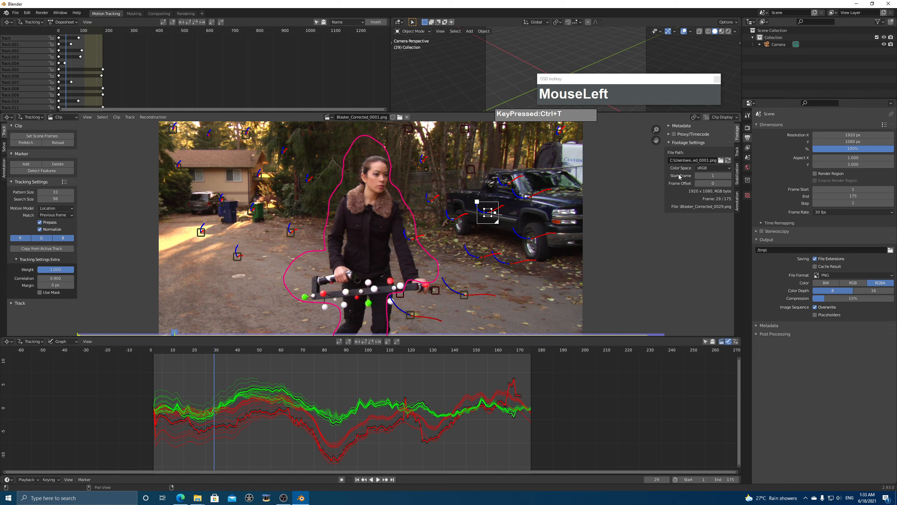
left_click(738, 152)
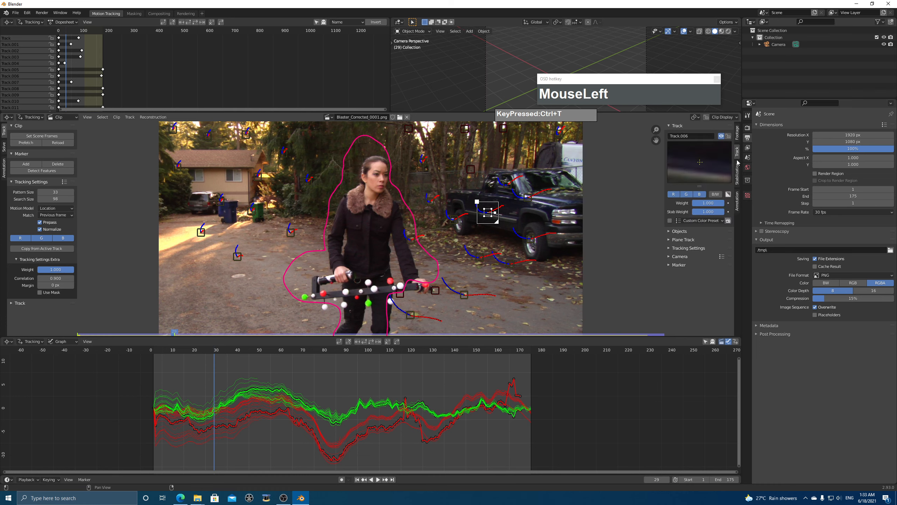
mouse_move(708, 183)
left_mouse_down()
mouse_move(677, 203)
mouse_move(597, 188)
left_mouse_up()
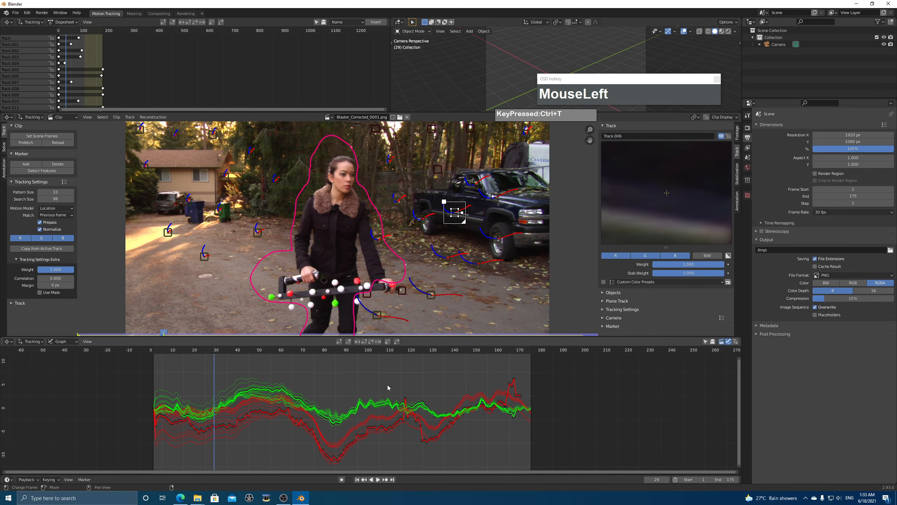
left_click_drag(219, 359, 294, 370)
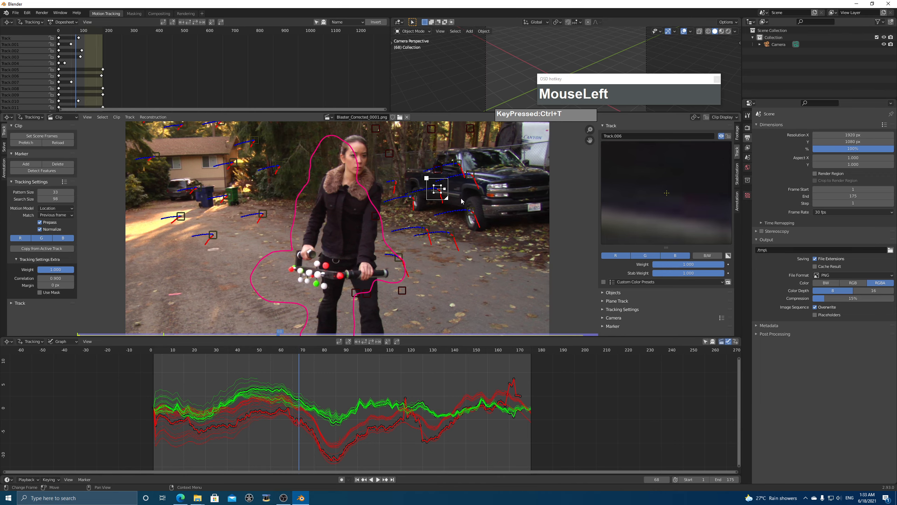
Step: Lock the view to the selected track on the truck's side, check it up to frame 102, and delete it
key("l")
middle_click_drag(494, 231, 370, 280)
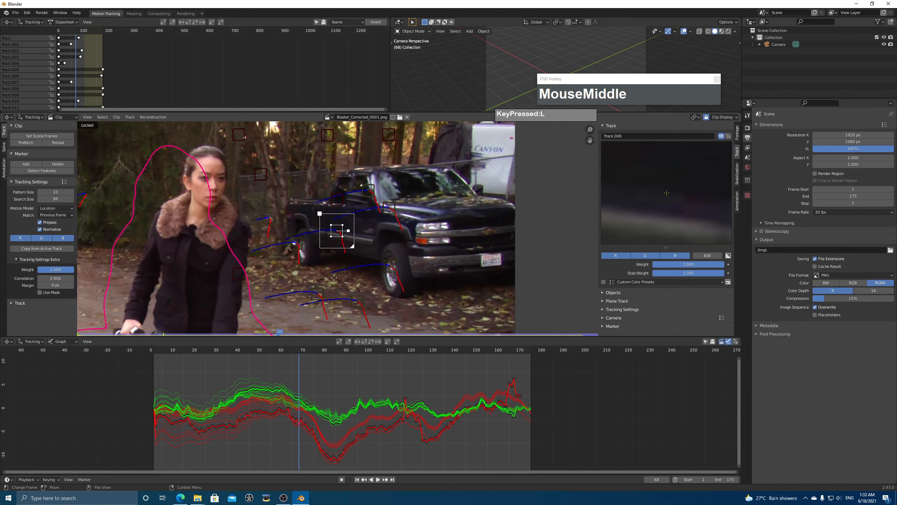
scroll(354, 284, "up", 4)
left_click_drag(305, 352, 367, 366)
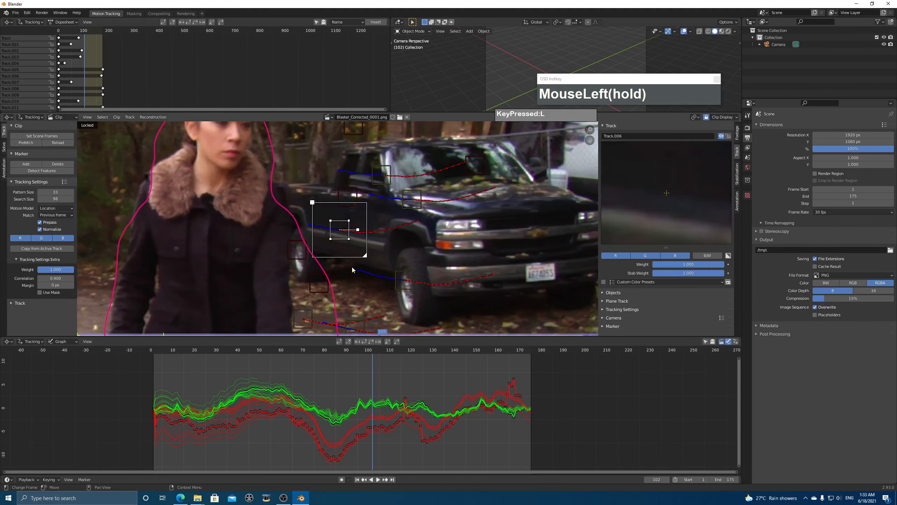
key("x")
left_click(379, 228)
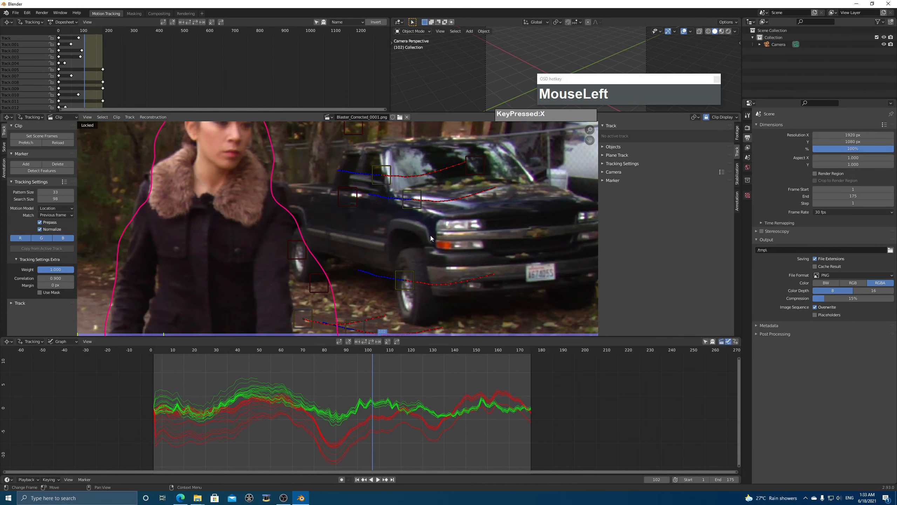
Step: Clear the path after frame 23 for the ground track beside the woman's elbow
scroll(430, 236, "down", 4)
mouse_move(350, 355)
left_mouse_down()
mouse_move(133, 360)
mouse_move(366, 355)
mouse_move(287, 353)
mouse_move(180, 359)
mouse_move(377, 362)
mouse_move(136, 374)
mouse_move(299, 381)
mouse_move(223, 362)
mouse_move(234, 367)
mouse_move(150, 377)
mouse_move(227, 384)
mouse_move(198, 385)
mouse_move(218, 386)
mouse_move(268, 381)
mouse_move(204, 392)
mouse_move(212, 417)
left_mouse_up()
scroll(402, 281, "down", 2)
left_click(331, 254)
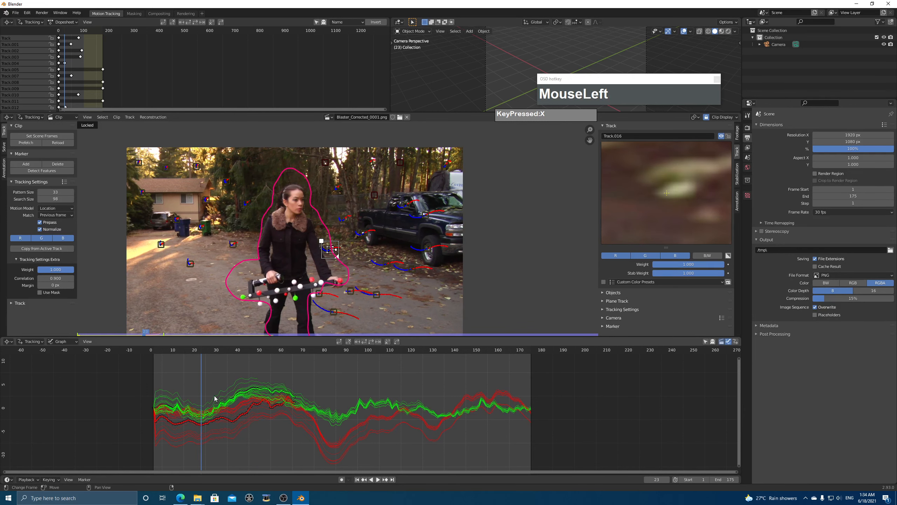
left_click(389, 342)
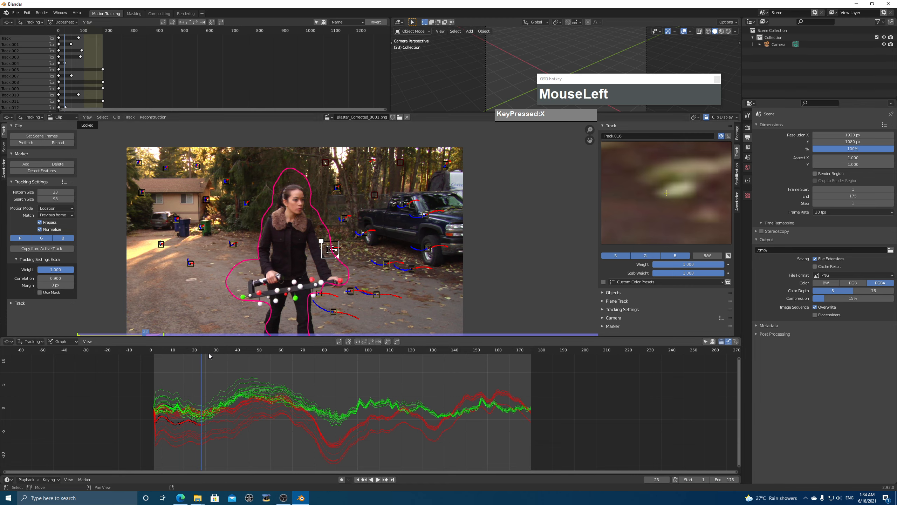
Step: Scrub to frame 39 and delete the track just behind the truck's rear end
mouse_move(209, 354)
left_mouse_down()
mouse_move(357, 368)
mouse_move(309, 373)
mouse_move(314, 348)
mouse_move(221, 360)
mouse_move(233, 367)
mouse_move(118, 374)
mouse_move(293, 378)
mouse_move(236, 384)
left_mouse_up()
left_click(342, 204)
left_click(353, 205)
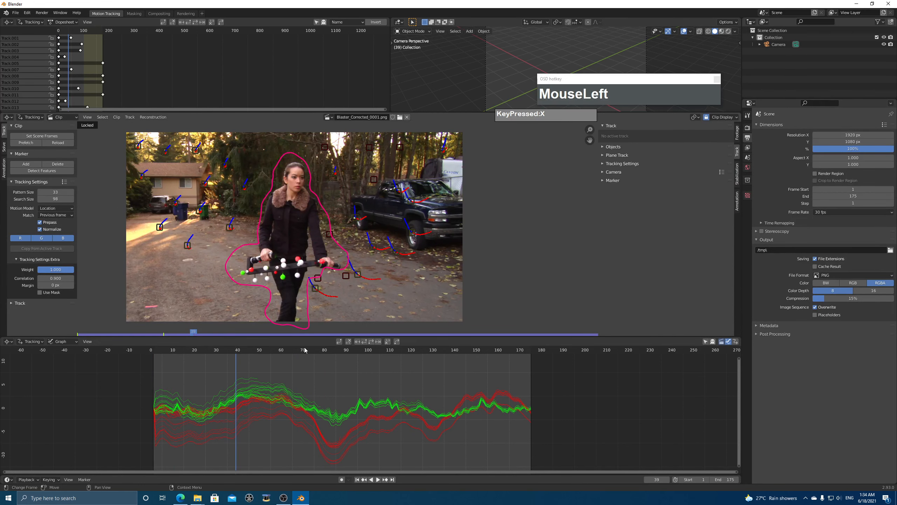
Step: Check the track on the truck's rear corner at frame 34 and delete it
left_click(356, 217)
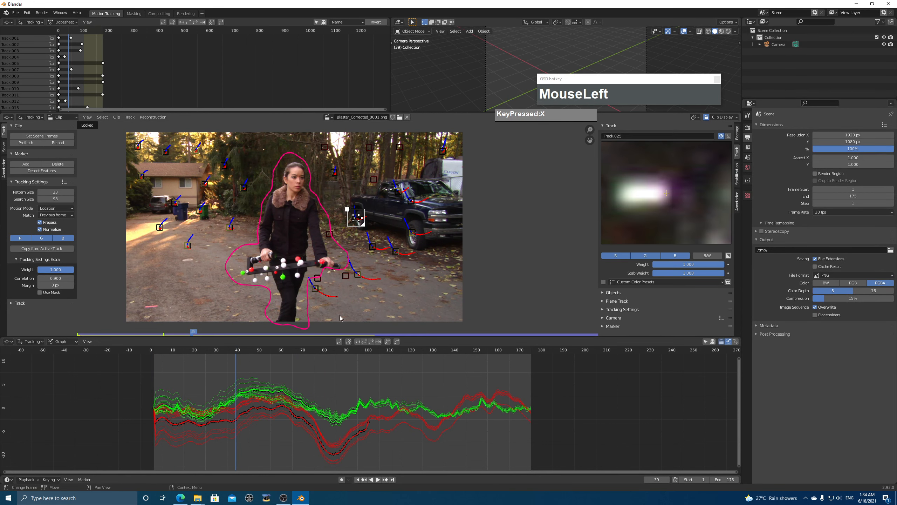
mouse_move(236, 368)
left_mouse_down()
mouse_move(372, 370)
mouse_move(240, 377)
mouse_move(421, 356)
mouse_move(356, 401)
mouse_move(221, 400)
mouse_move(290, 407)
mouse_move(196, 417)
mouse_move(225, 402)
left_mouse_up()
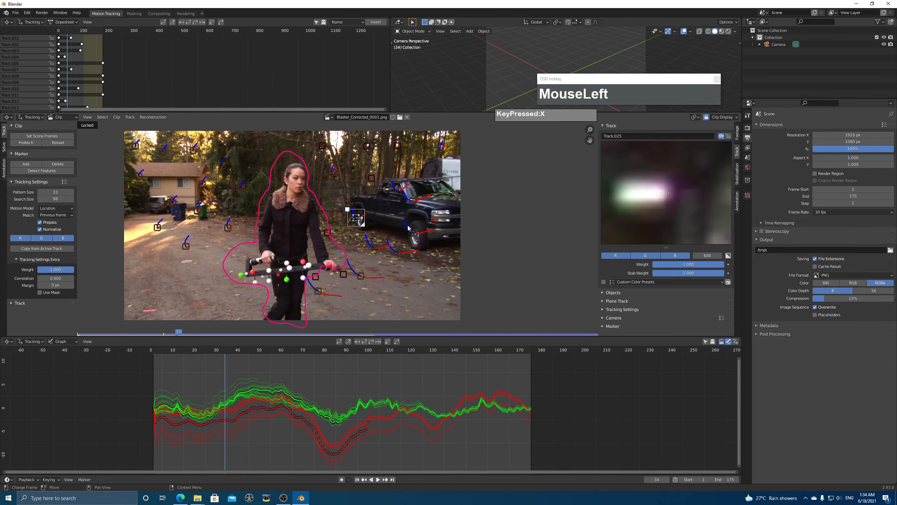
key("x")
left_click(366, 222)
Step: Scrub to frame 17 and delete the two tracks in the trees between the woman and the truck
left_click_drag(229, 353, 188, 400)
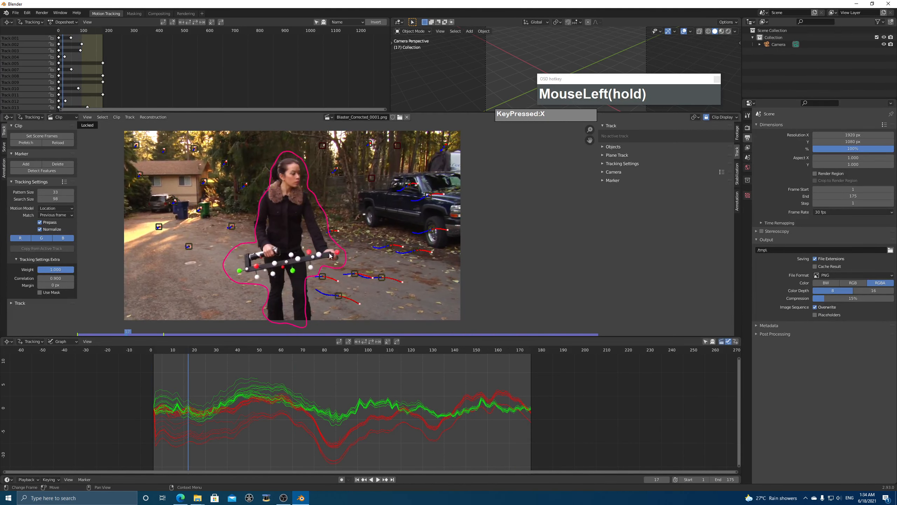
left_click(335, 170)
left_click(369, 149, "shift")
key("x")
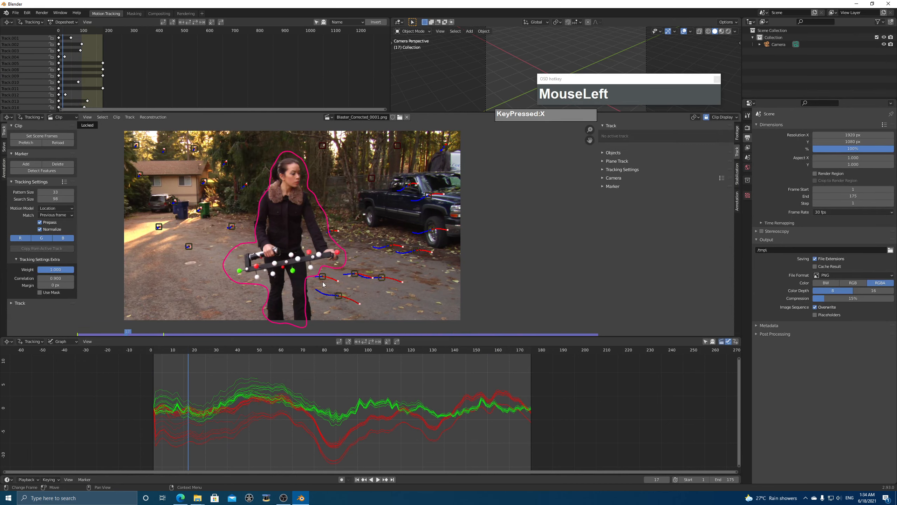
Step: Return to frame 1 and delete the three remaining tracks in the trees between the woman and the truck
left_click_drag(188, 359, 171, 376)
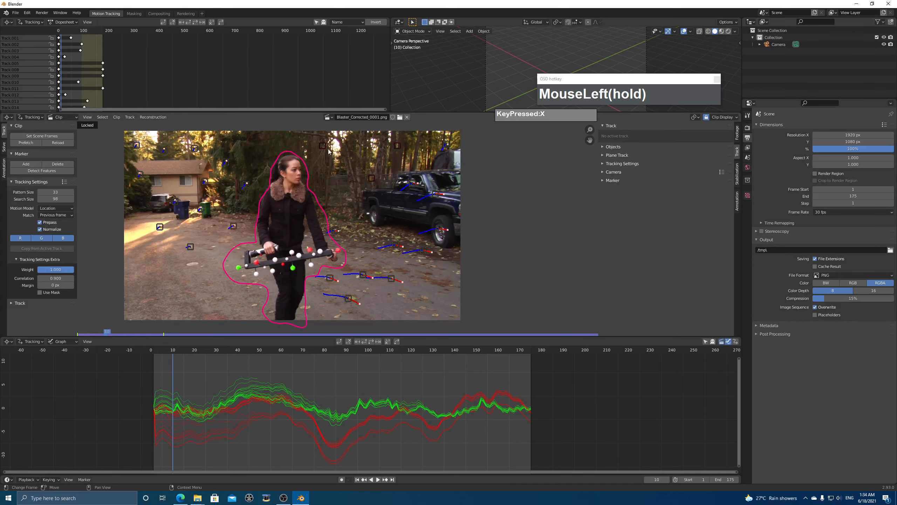
left_click_drag(203, 332, 76, 333)
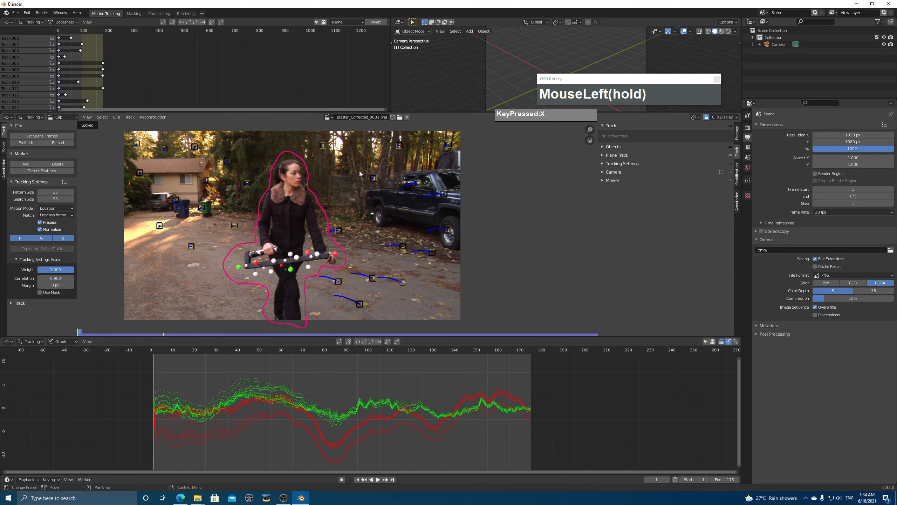
left_click(322, 146)
left_click(399, 146, "shift")
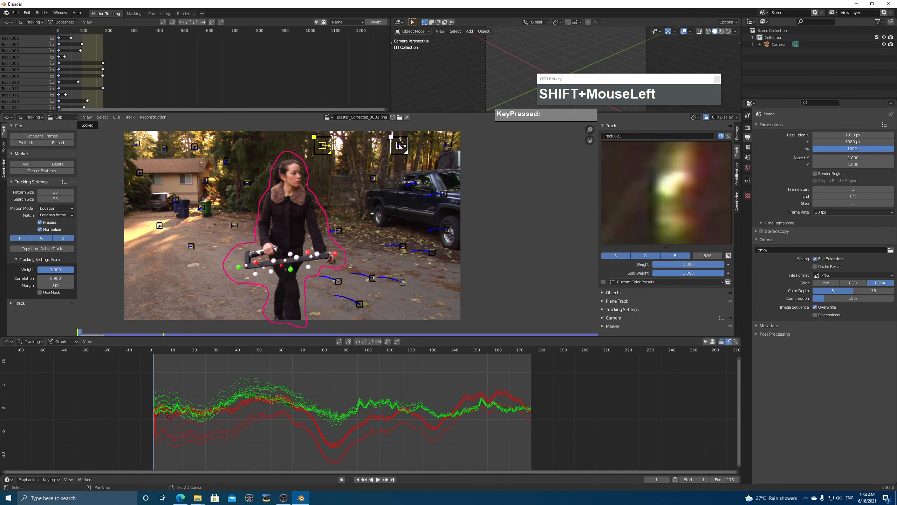
left_click(375, 183, "shift")
key("shift+x")
left_click(622, 165)
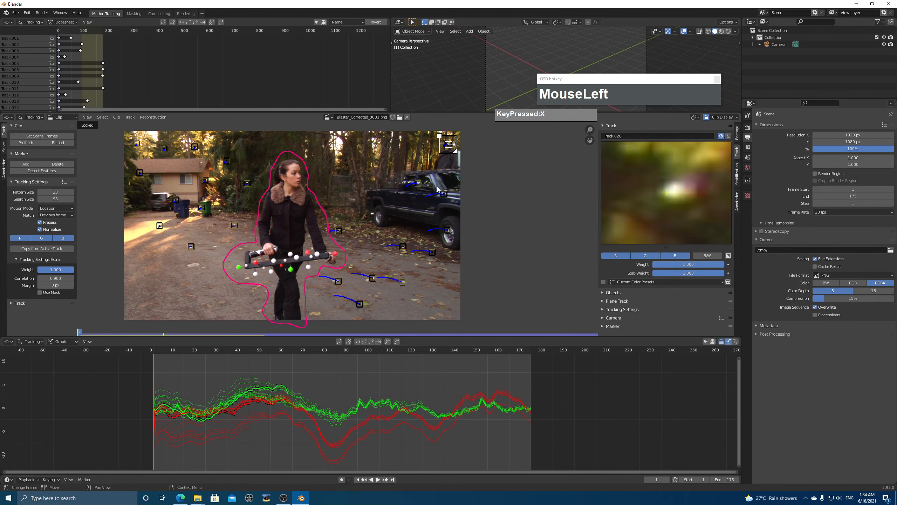
Step: Check the upper track on the truck's windshield up to frame 54 and delete it
mouse_move(180, 357)
left_mouse_down()
mouse_move(238, 359)
mouse_move(187, 362)
left_mouse_up()
left_click(415, 187)
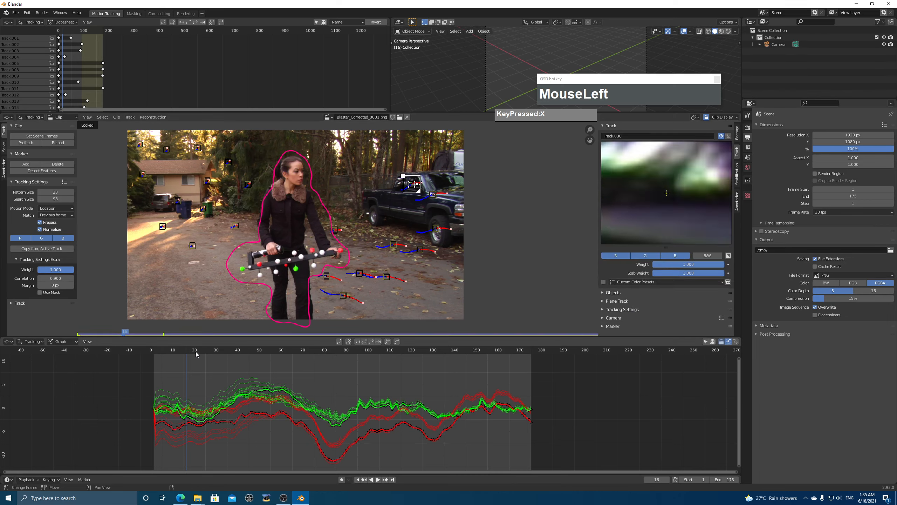
mouse_move(191, 359)
left_mouse_down()
mouse_move(326, 359)
mouse_move(225, 366)
mouse_move(269, 370)
left_mouse_up()
key("x")
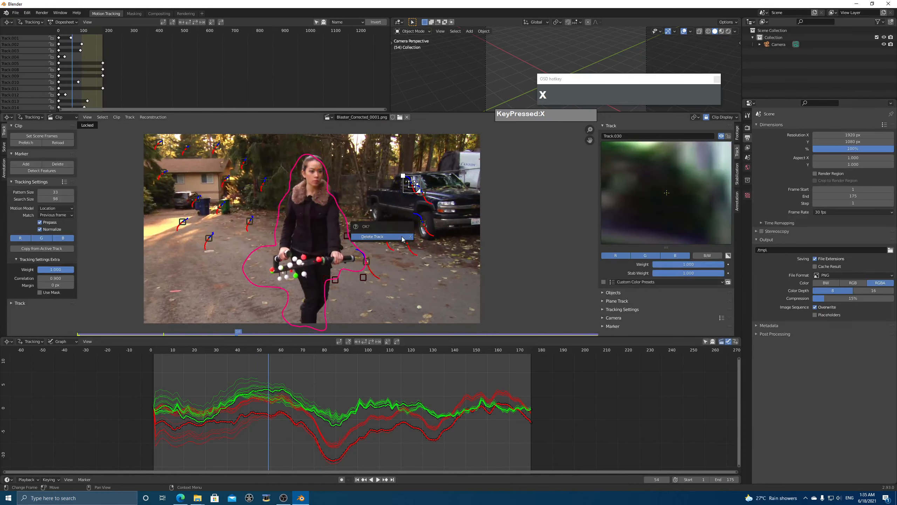
left_click(399, 239)
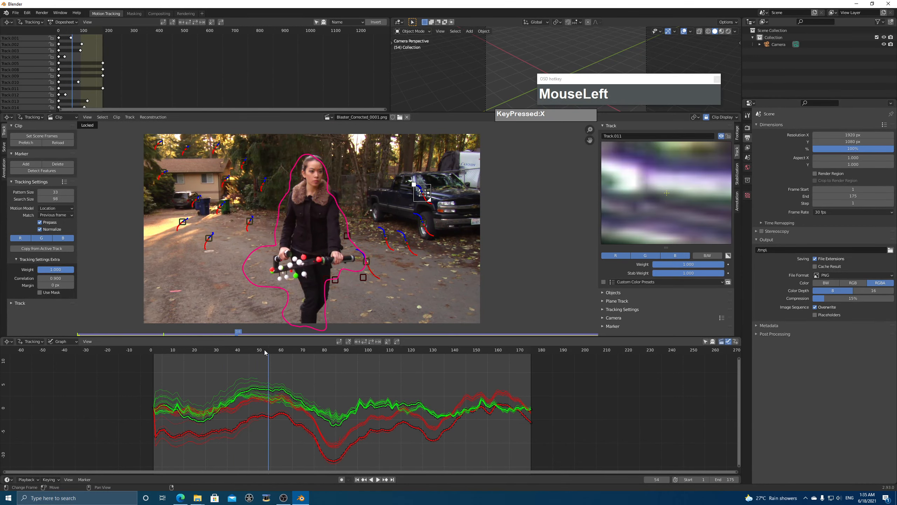
Step: Delete the remaining tracks on the truck's hood and front wheel
left_click_drag(304, 360, 152, 401)
left_click(432, 229)
left_click(422, 222)
key("x")
Step: Scrub from the clip's start to frame 52 and examine the curves and paths of the remaining background tracks
left_click(189, 364)
left_click(328, 384)
left_click(379, 253)
scroll(228, 239, "down", 4)
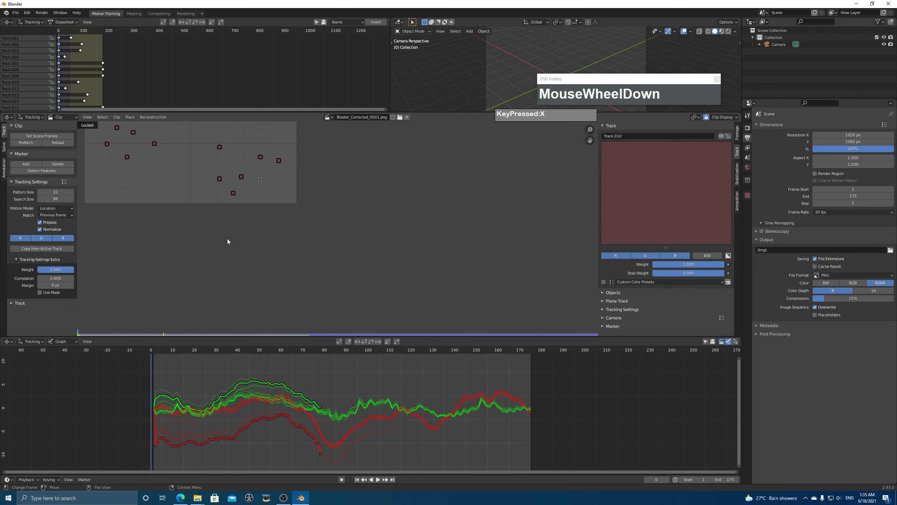
scroll(250, 234, "up", 1)
left_click(182, 356)
left_click_drag(196, 352, 265, 352)
scroll(329, 229, "up", 4)
middle_click_drag(329, 229, 418, 320)
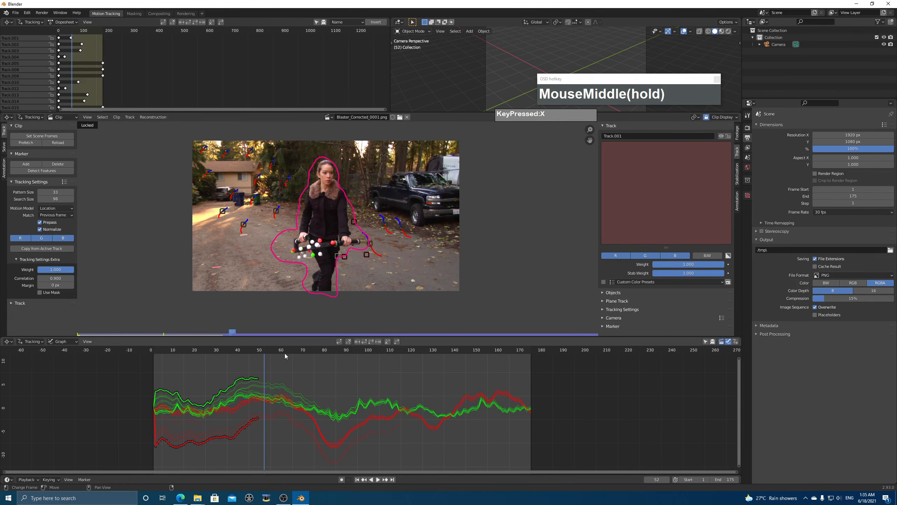
Step: Go to frame 175 and draw a new annotation outline around the woman and the blaster
left_click_drag(281, 353, 528, 394)
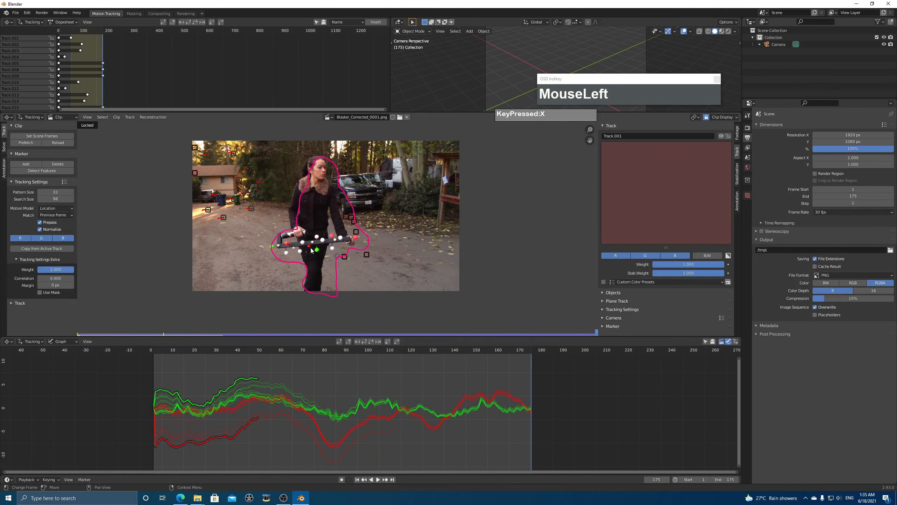
scroll(295, 224, "up", 1)
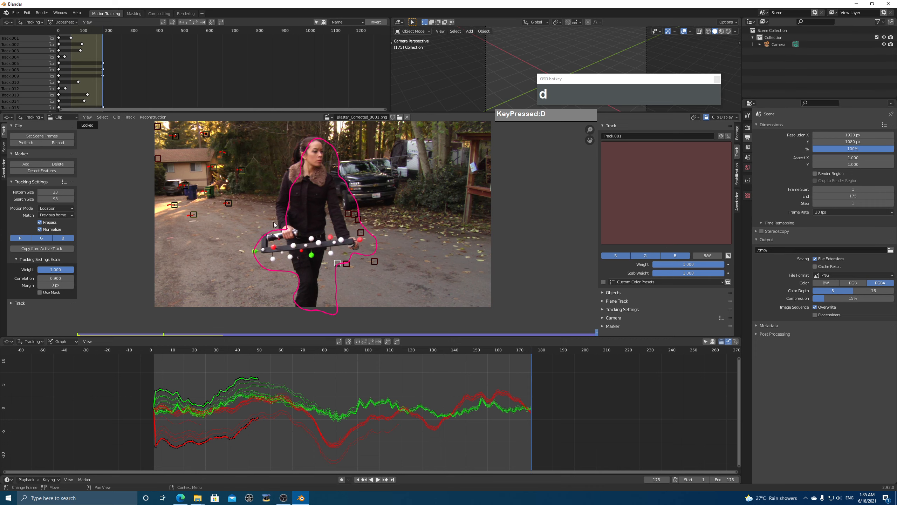
left_click_drag(275, 221, 283, 165)
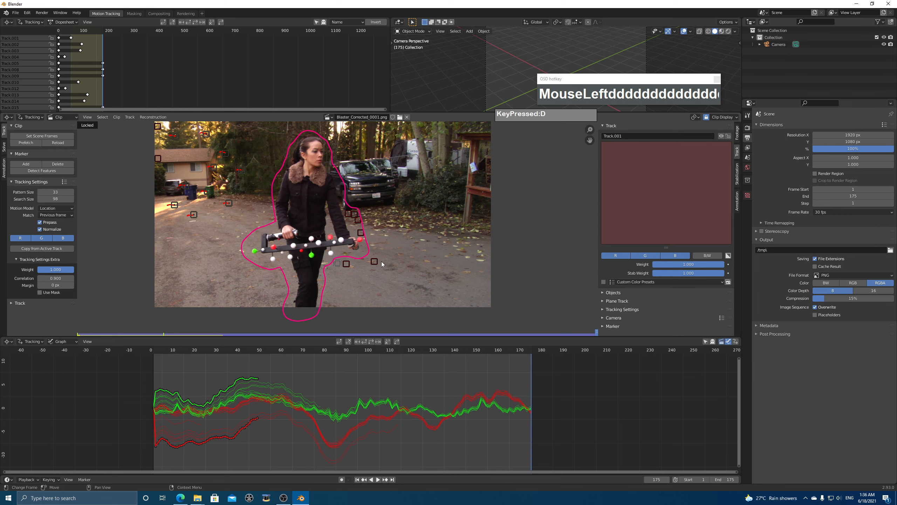
Step: Detect features on frame 175 outside the annotated area with a margin of 70
left_click(52, 170)
middle_click_drag(414, 176, 434, 184)
middle_click_drag(424, 240, 417, 275)
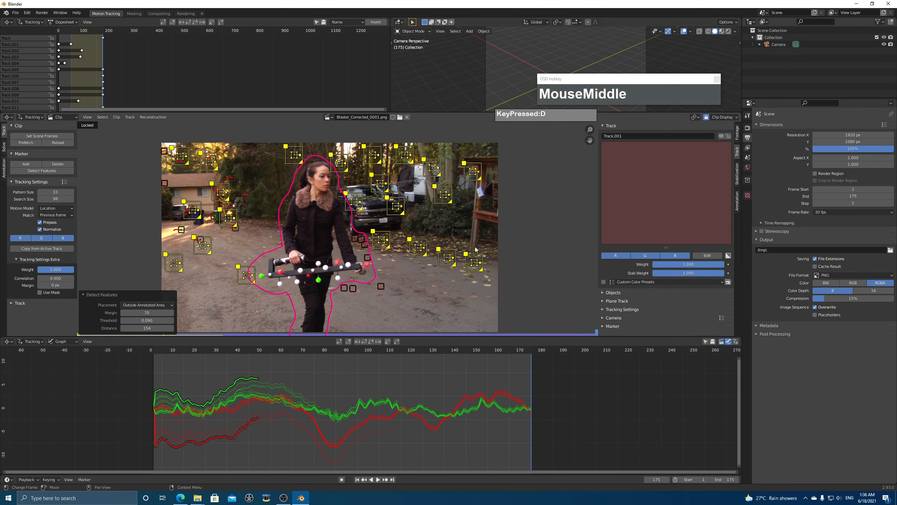
Step: Delete the detected marker on the white trailer behind the truck
left_click(431, 171)
key("x")
left_click(405, 160)
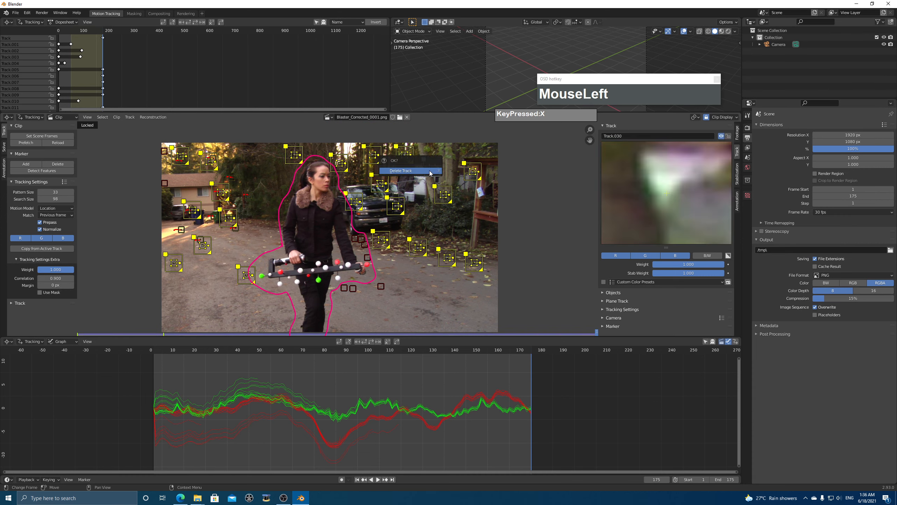
key("ctrl+z")
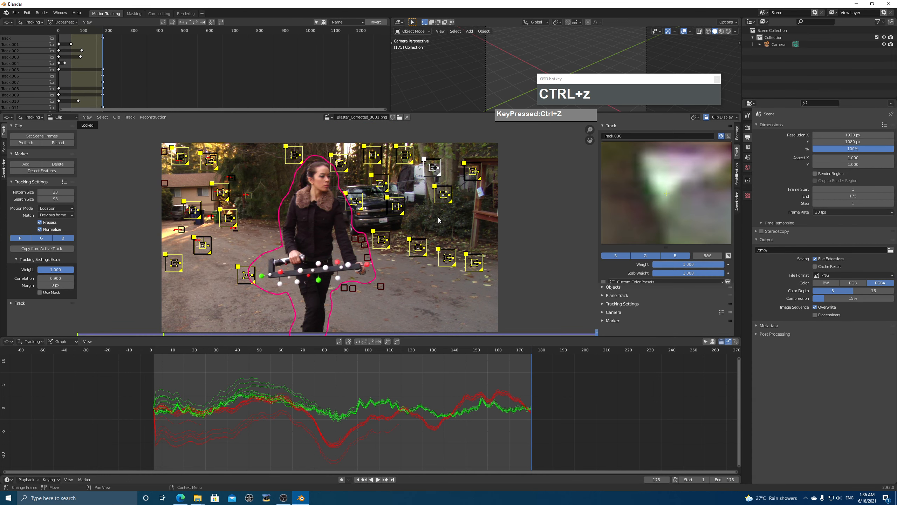
key("x")
left_click(440, 171)
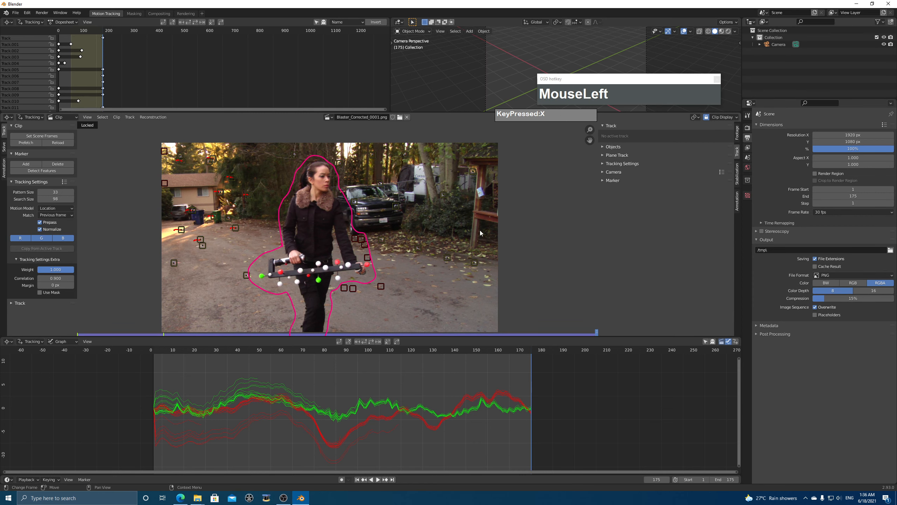
Step: Delete the detected markers on the truck's rear side and windshield
left_click(443, 195)
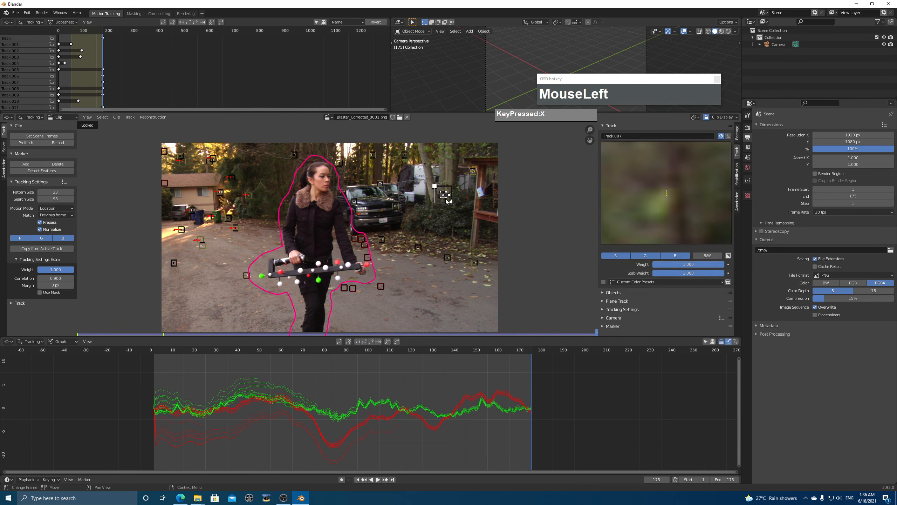
left_click(355, 203)
key("x")
left_click(355, 203)
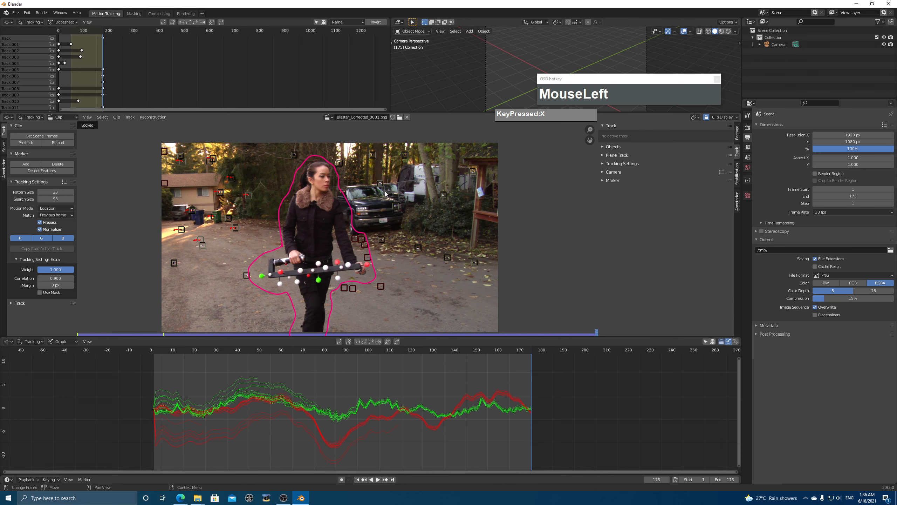
left_click(380, 183)
key("x")
left_click(380, 185)
Step: Delete the detected marker in the trees above the truck
left_click(375, 157)
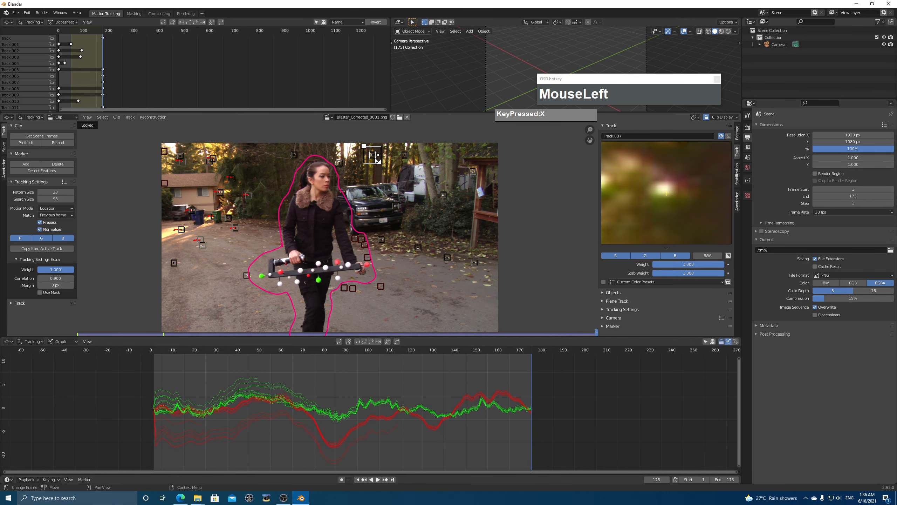
key("x")
left_click(374, 159)
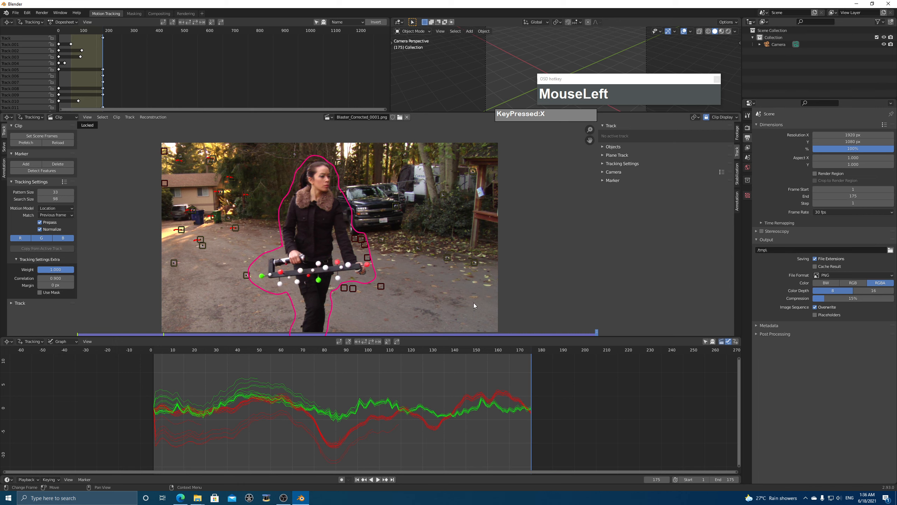
Step: Add centred markers on leaves on the ground at both sides of the woman, scaling the one near the house by 1.387
left_click(431, 265, "ctrl")
left_click_drag(664, 197, 665, 194)
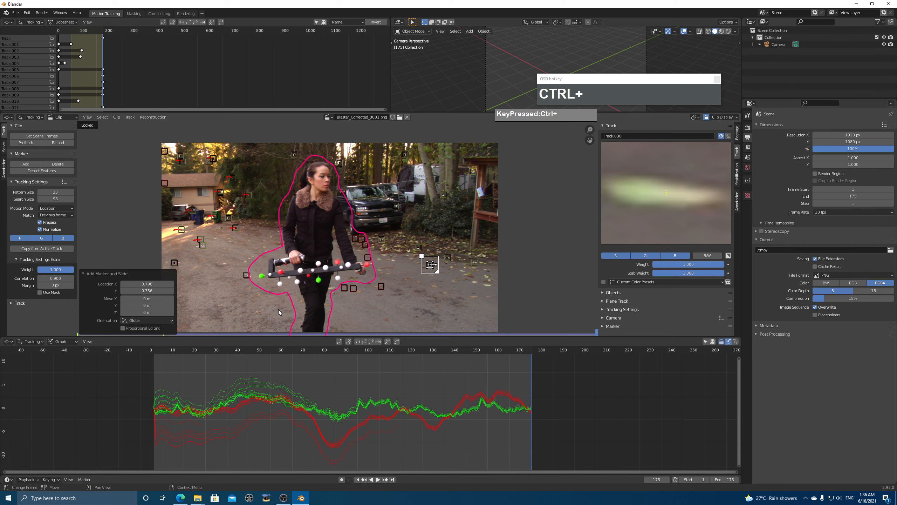
left_click(224, 264, "ctrl")
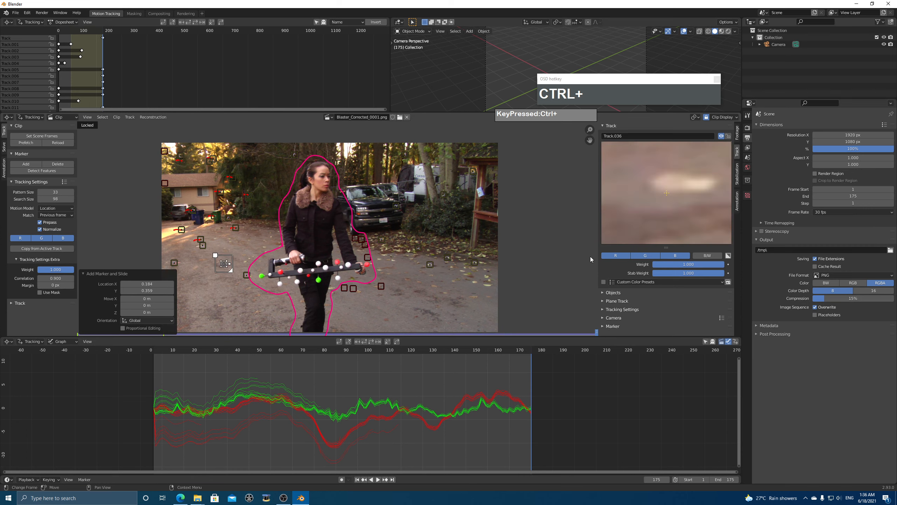
key("s")
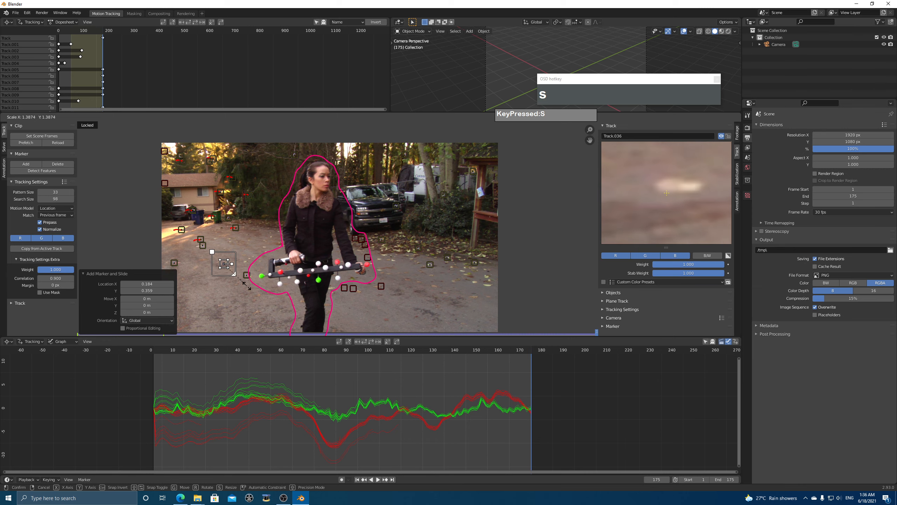
left_click(245, 287)
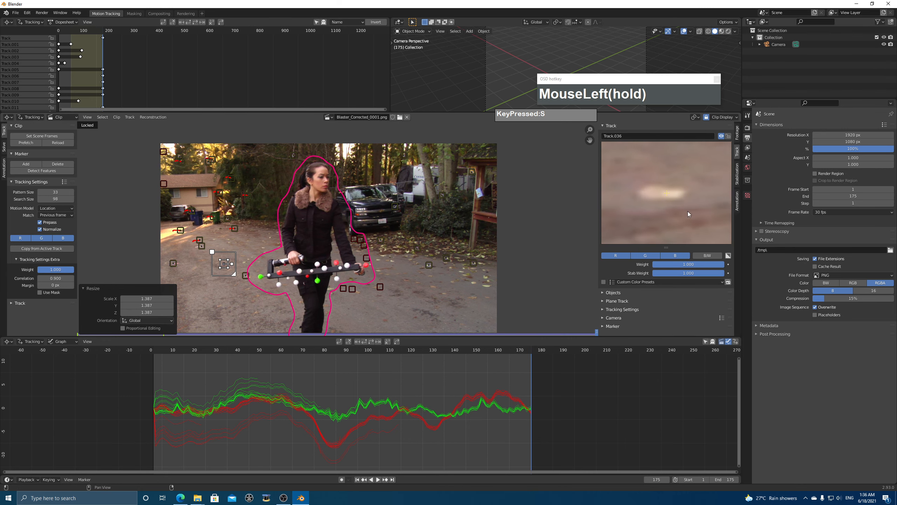
middle_click_drag(266, 296, 341, 310)
scroll(376, 277, "up", 3)
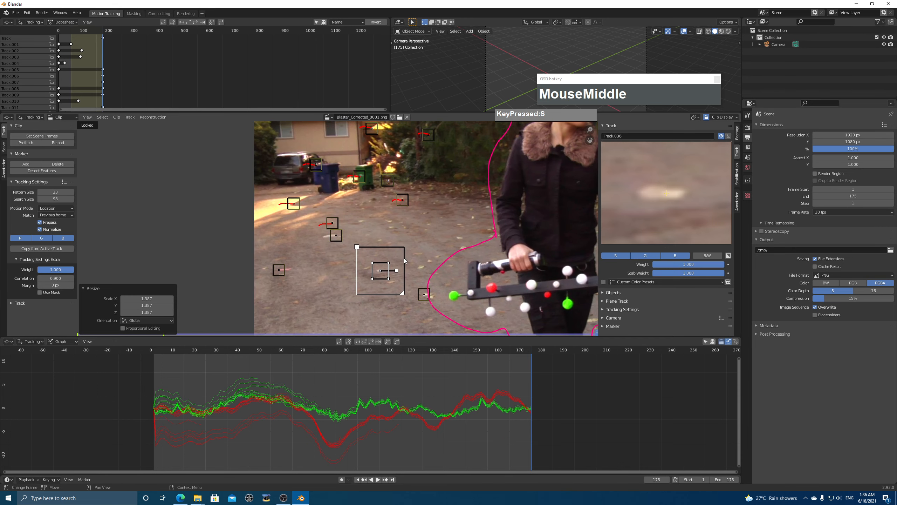
Step: Add a marker on a leaf in the foreground pavement on the house side of the woman, scaling it by 1.496
middle_click_drag(421, 298, 407, 197)
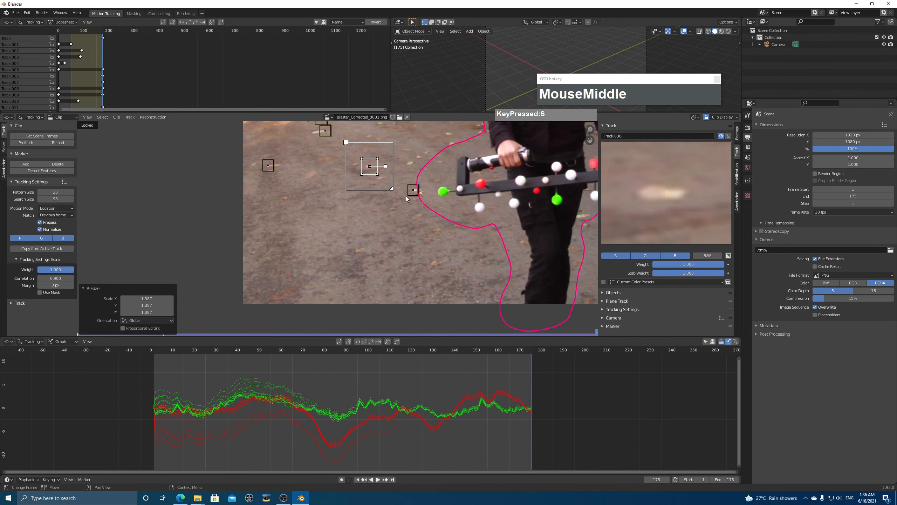
left_click(359, 251, "ctrl")
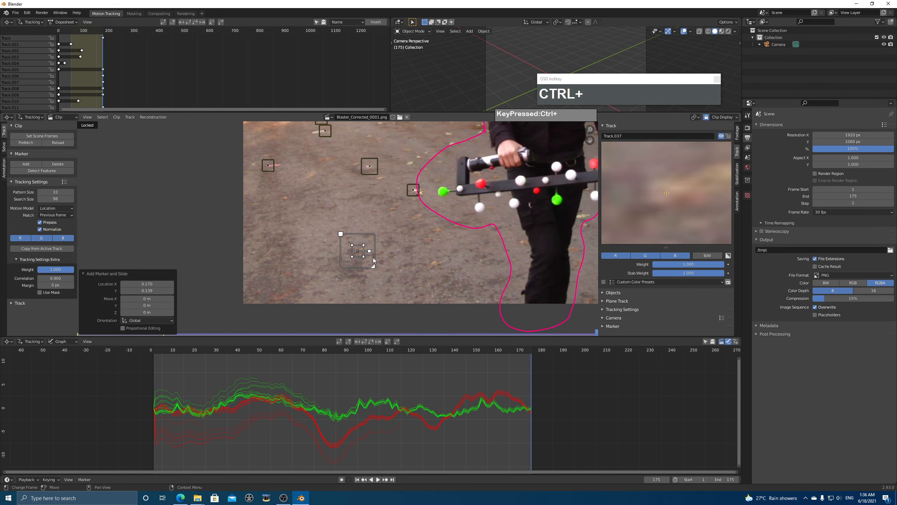
key("s")
left_click(387, 268)
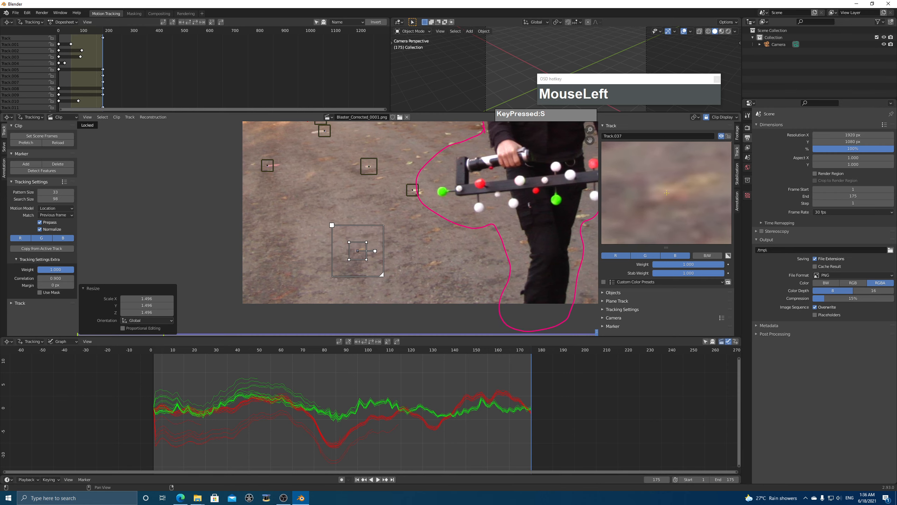
Step: Select all markers and track them backwards from frame 175
scroll(477, 265, "down", 5)
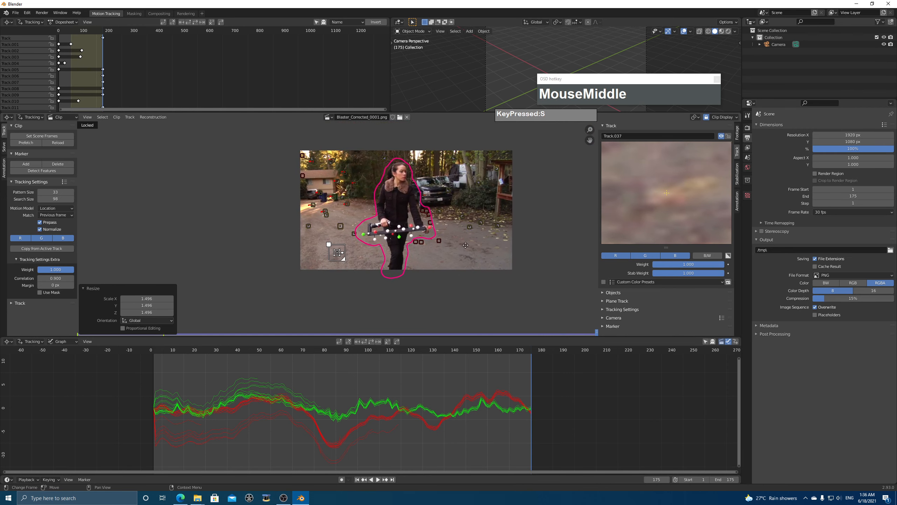
middle_click_drag(477, 262, 479, 271)
key("a")
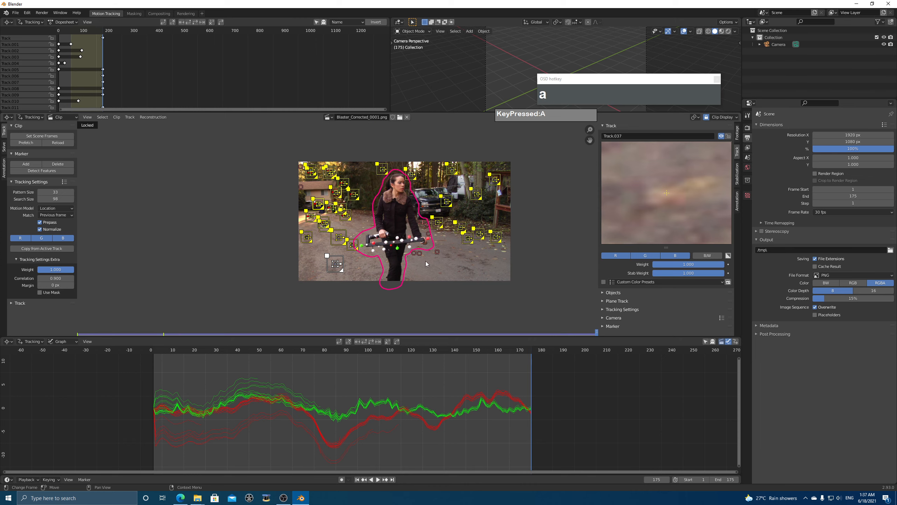
key("ctrl+shift+t")
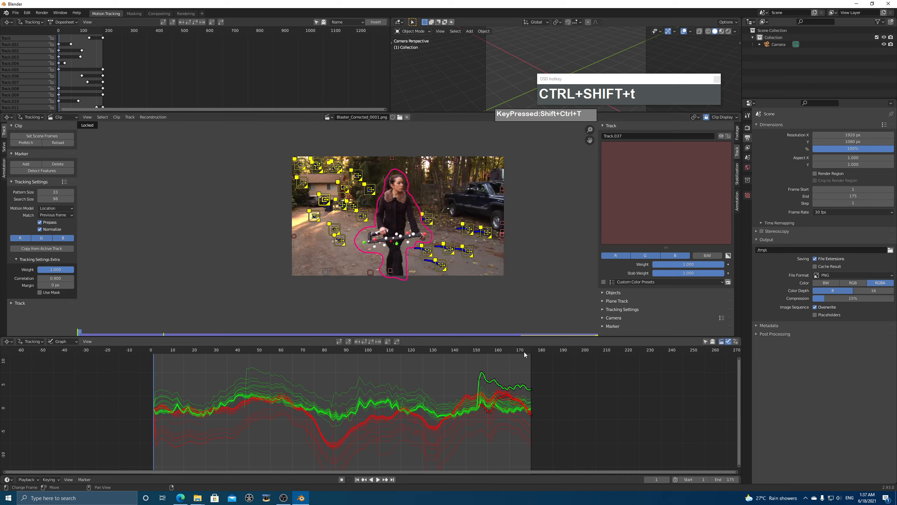
Step: Try to delete the track in the trees above the truck at frame 139, and undo the deletion
mouse_move(524, 352)
left_mouse_down()
mouse_move(281, 370)
mouse_move(540, 371)
mouse_move(399, 382)
mouse_move(487, 383)
mouse_move(454, 383)
left_mouse_up()
left_click(445, 162)
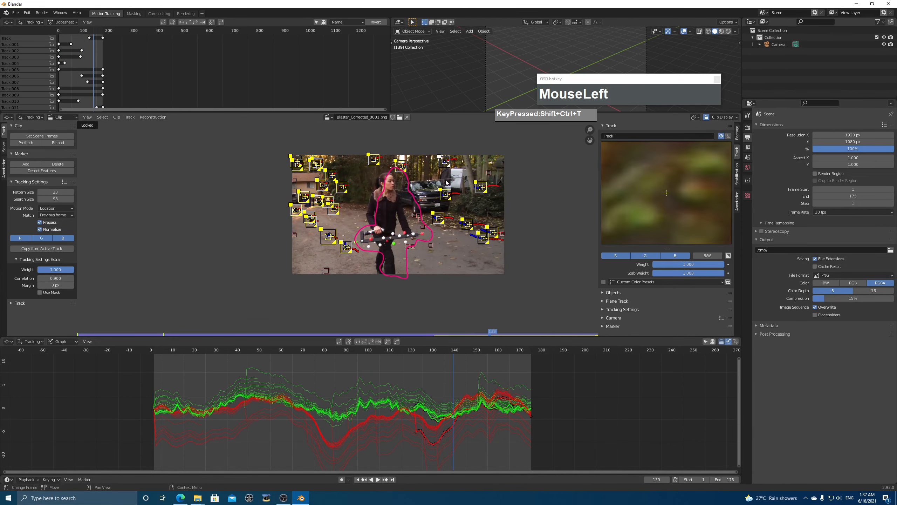
key("x")
left_click(443, 198)
scroll(445, 198, "up", 2)
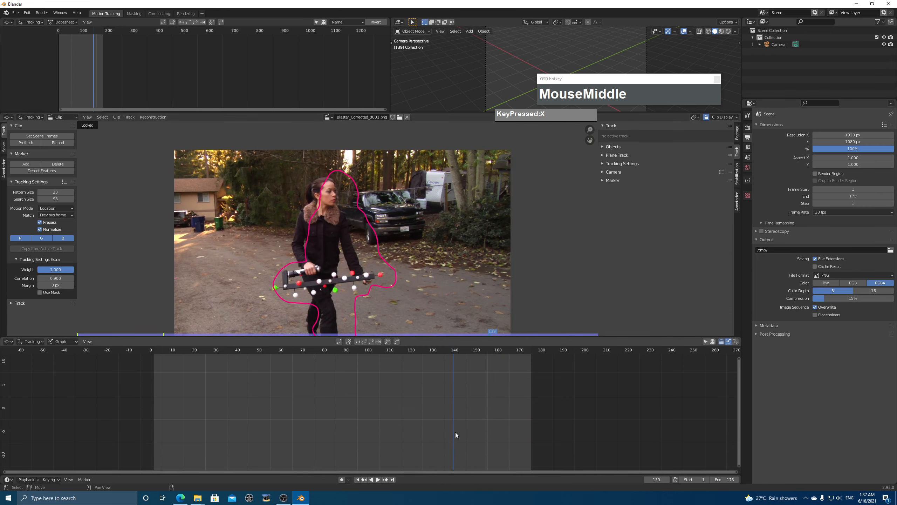
key("ctrl+z")
scroll(476, 235, "down", 2)
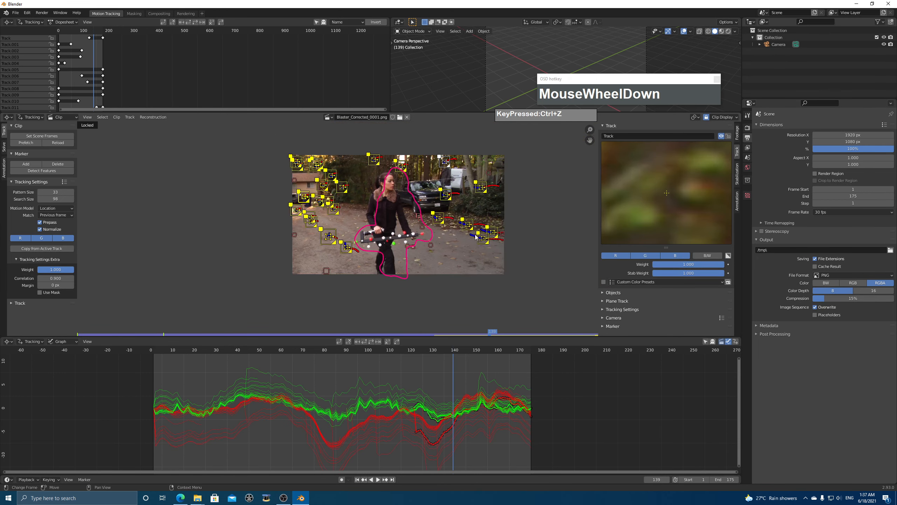
Step: Deselect all tracks and delete only the one in the trees above the truck
left_click(540, 182)
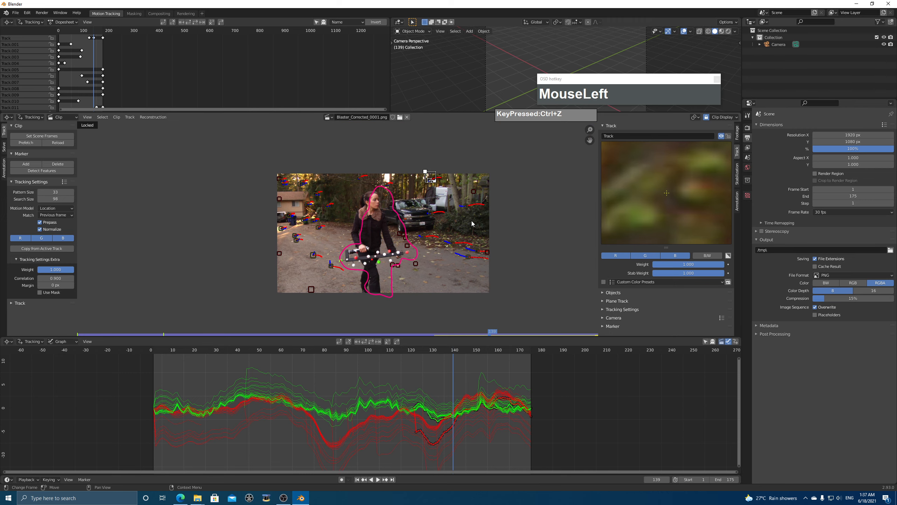
key("z")
key("x")
left_click(432, 204)
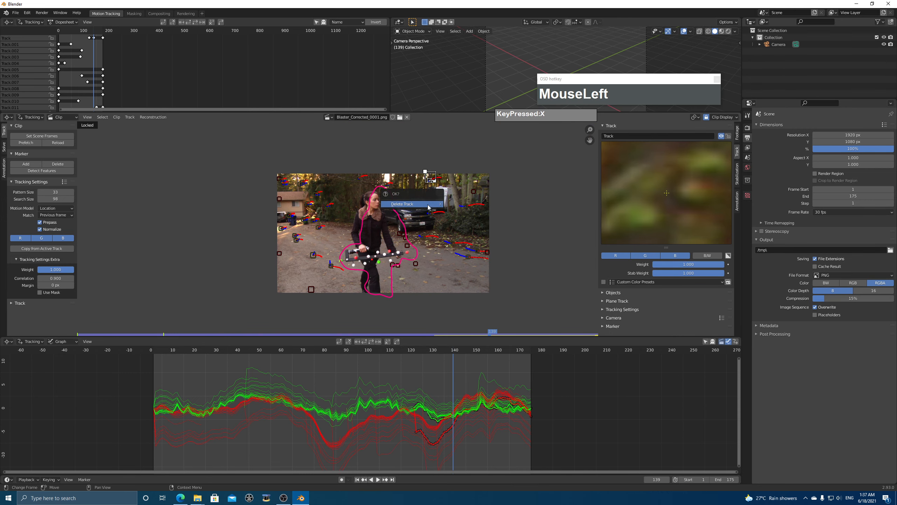
Step: Turn off locking the view to the selection and scrub back to frame 114 to check the tracks
left_click_drag(449, 351, 385, 381)
left_click(384, 382)
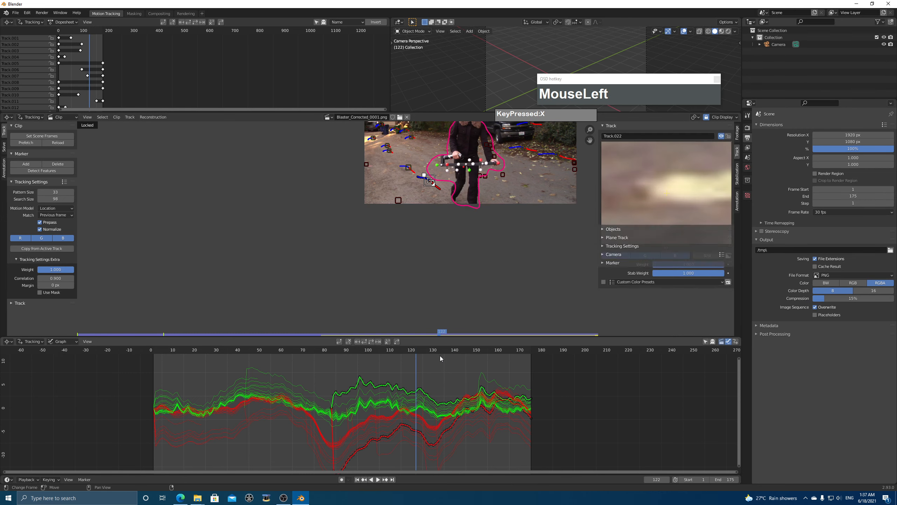
middle_click_drag(525, 227, 442, 327)
scroll(437, 297, "up", 1)
mouse_move(418, 351)
left_mouse_down()
mouse_move(446, 358)
mouse_move(403, 356)
left_mouse_up()
key("l")
middle_click_drag(377, 268, 333, 279)
scroll(348, 270, "up", 1)
mouse_move(432, 352)
left_mouse_down()
mouse_move(460, 355)
mouse_move(399, 354)
left_mouse_up()
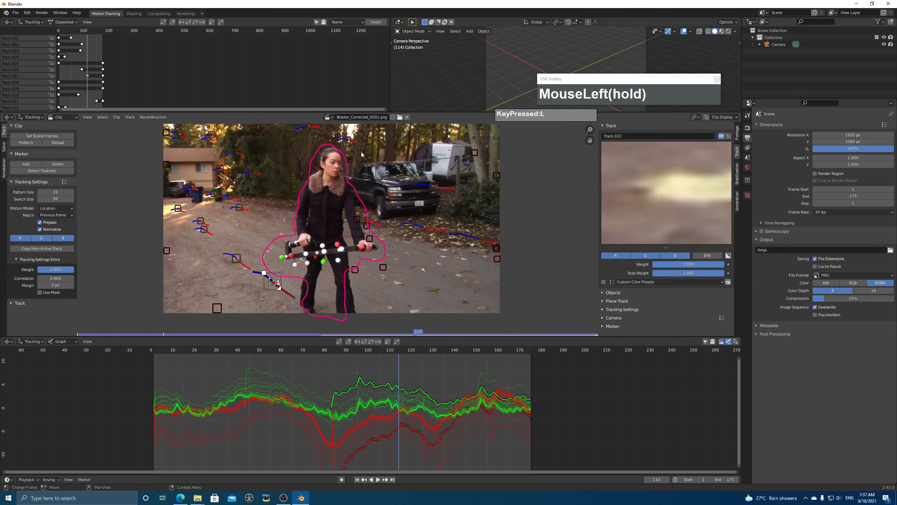
Step: Delete the tracks in the trees above the woman at frame 114
left_click(353, 143)
key("x")
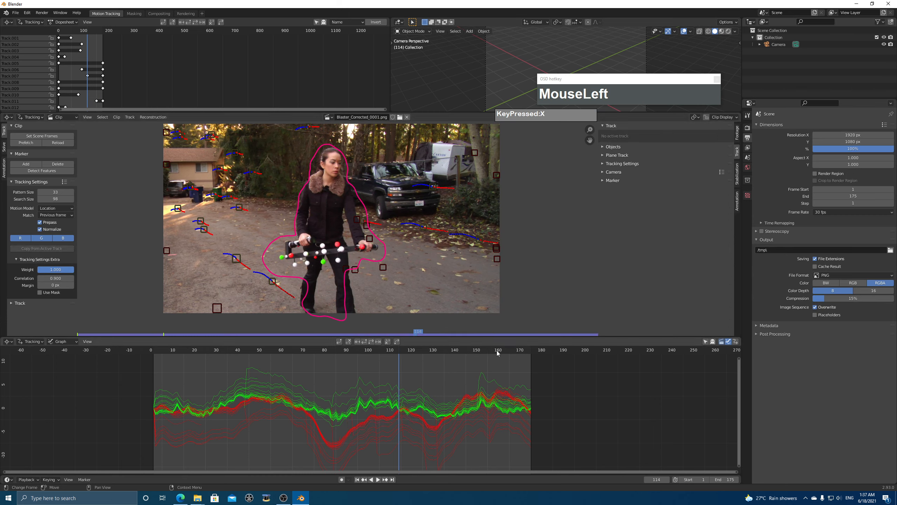
left_click(309, 130)
key("x")
left_click(309, 130)
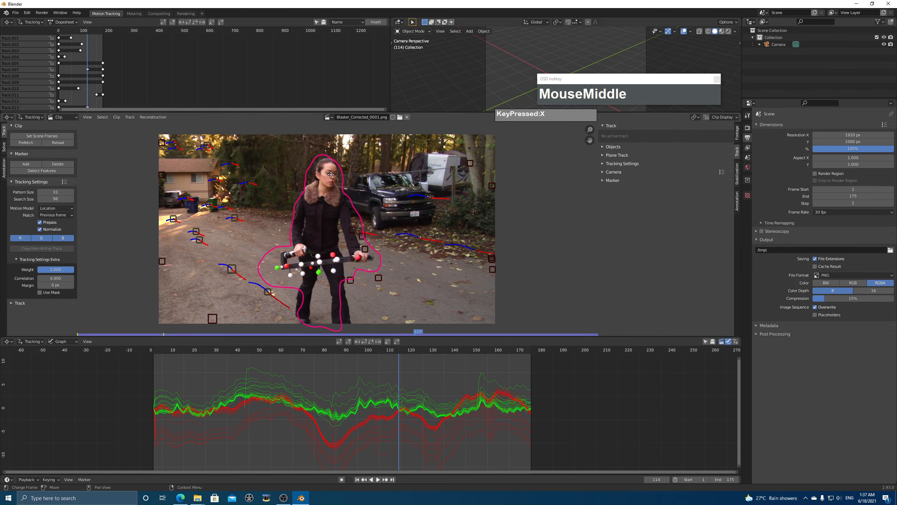
Step: Go to frame 174 and delete the disabled track beside the wooden structure
middle_click_drag(354, 247, 346, 265)
mouse_move(418, 366)
left_mouse_down()
mouse_move(224, 361)
mouse_move(410, 361)
mouse_move(470, 384)
mouse_move(530, 390)
left_mouse_up()
left_click(467, 172)
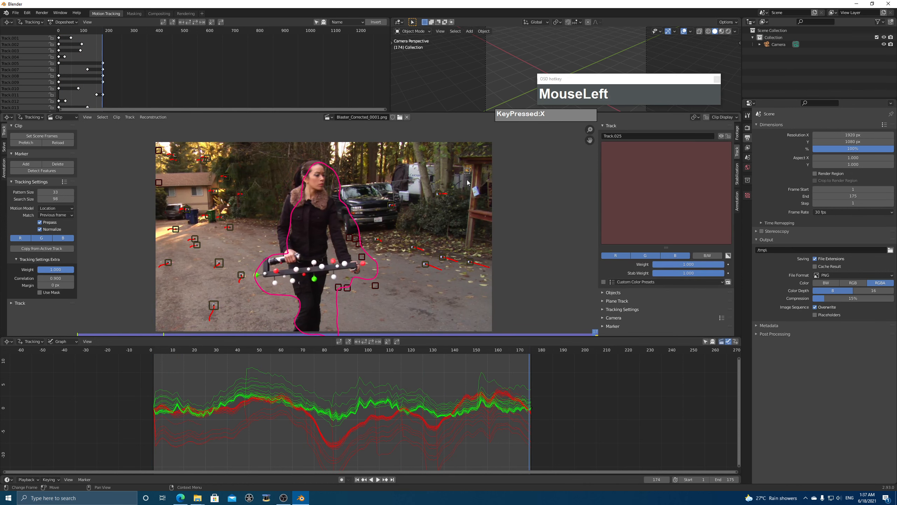
key("x")
left_click(467, 182)
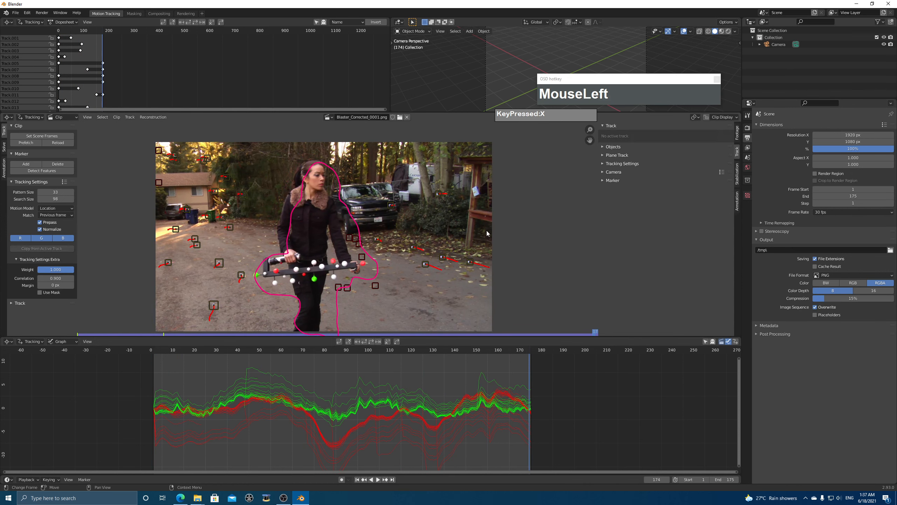
Step: At frame 175, add a marker on the wooden structure's paper sign, scale it by 1.650 and track it backwards
left_click(531, 356)
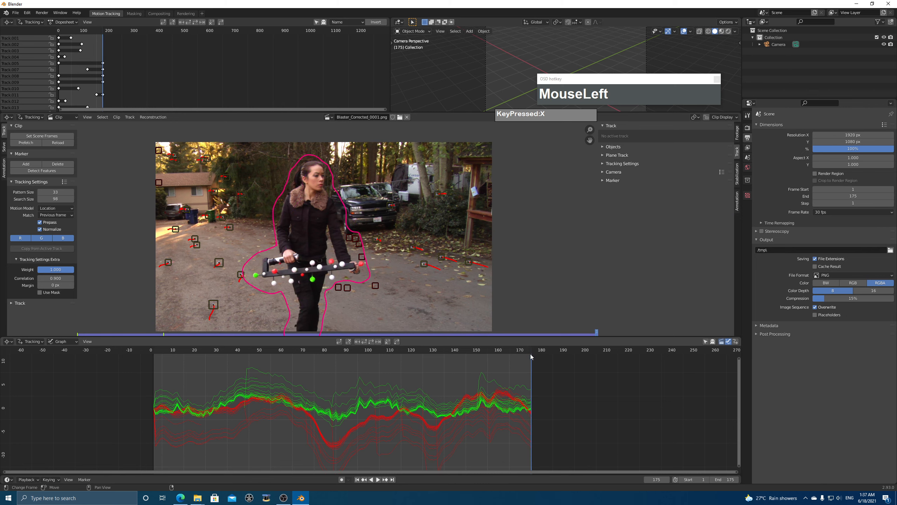
left_click(474, 197, "ctrl")
key("s")
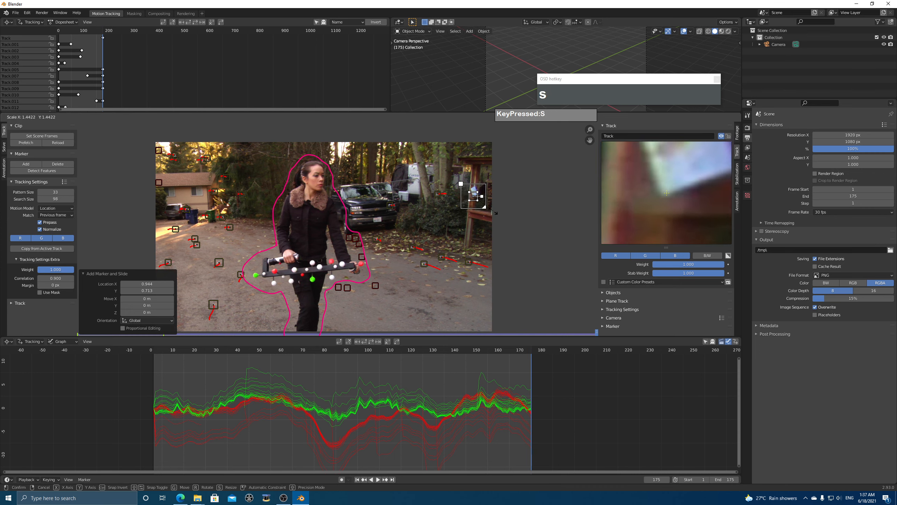
left_click(502, 223)
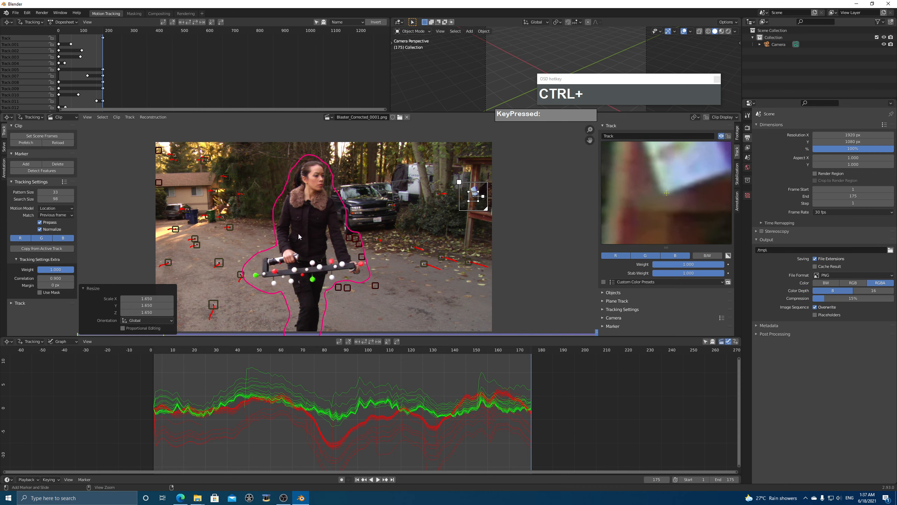
key("ctrl+shift+t")
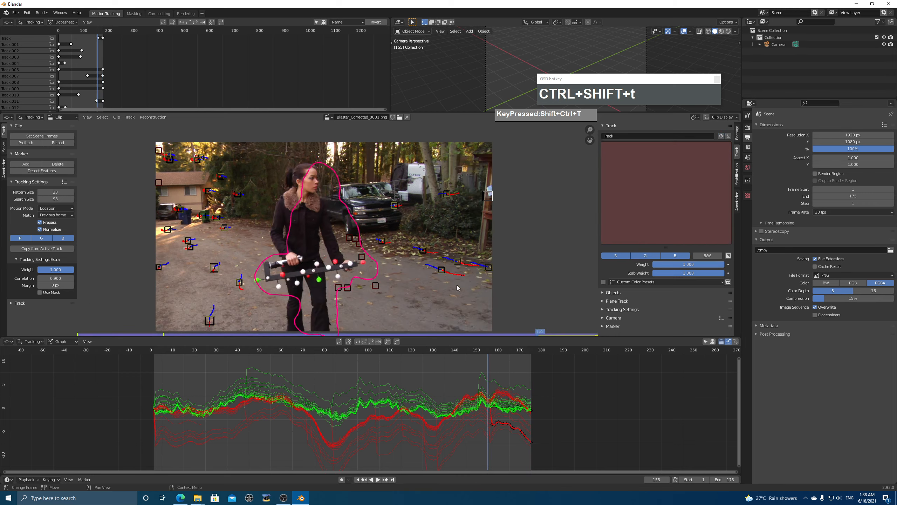
Step: Try tracking a marker scaled by 1.575 backwards from frame 175 on a ground leaf below the truck, and delete that track
left_click_drag(488, 348, 530, 391)
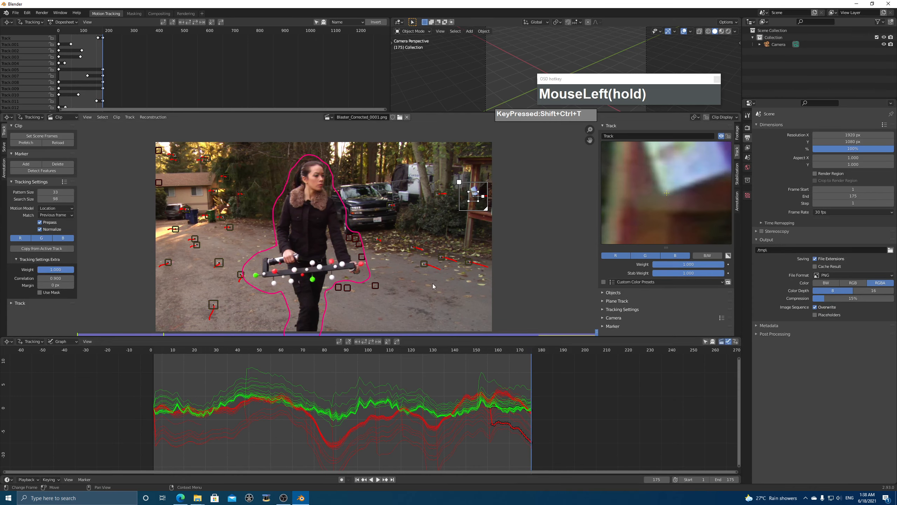
left_click(387, 259, "ctrl")
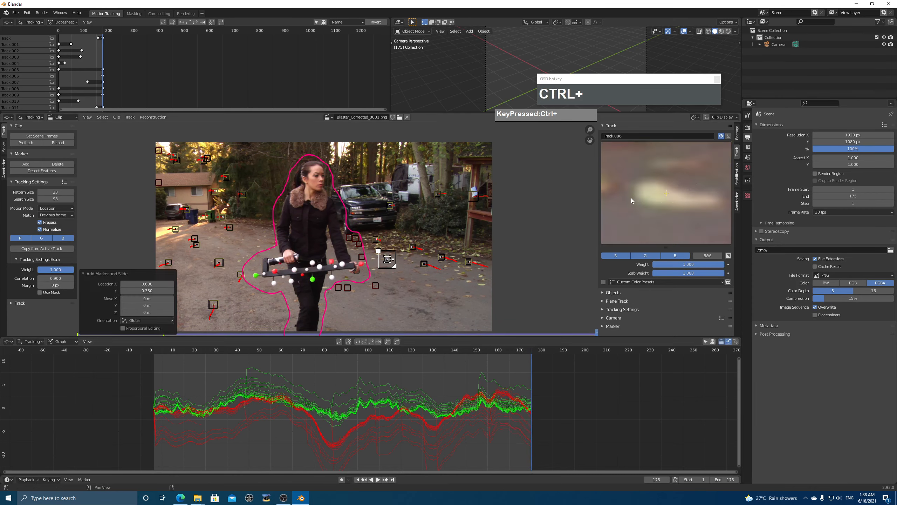
key("s")
left_click(530, 257)
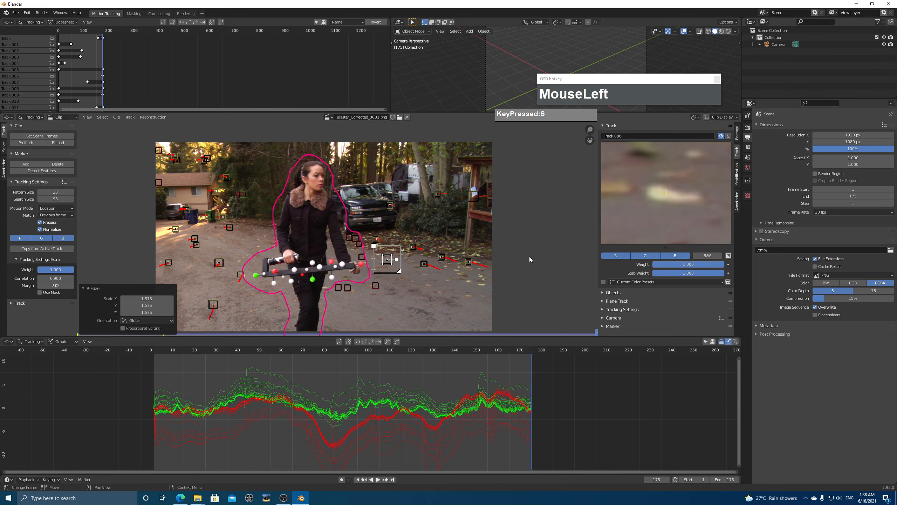
key("ctrl+shift+t")
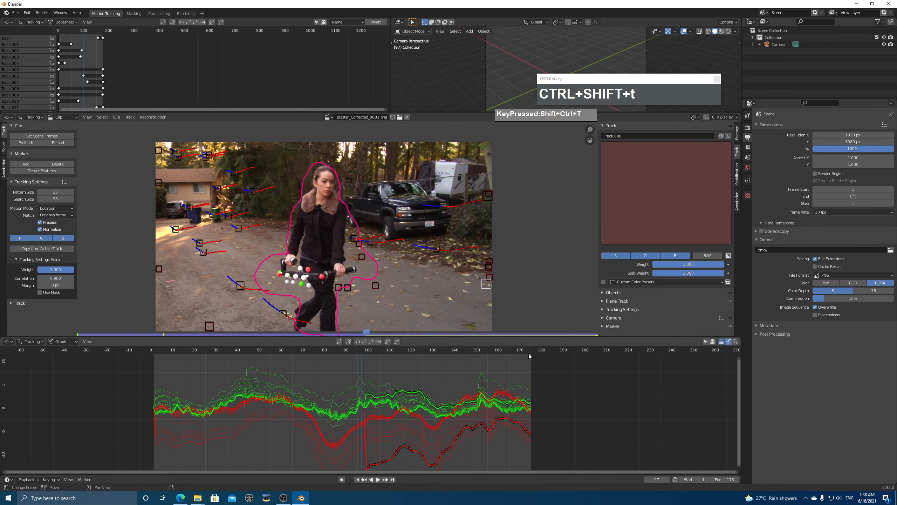
left_click_drag(526, 354, 483, 370)
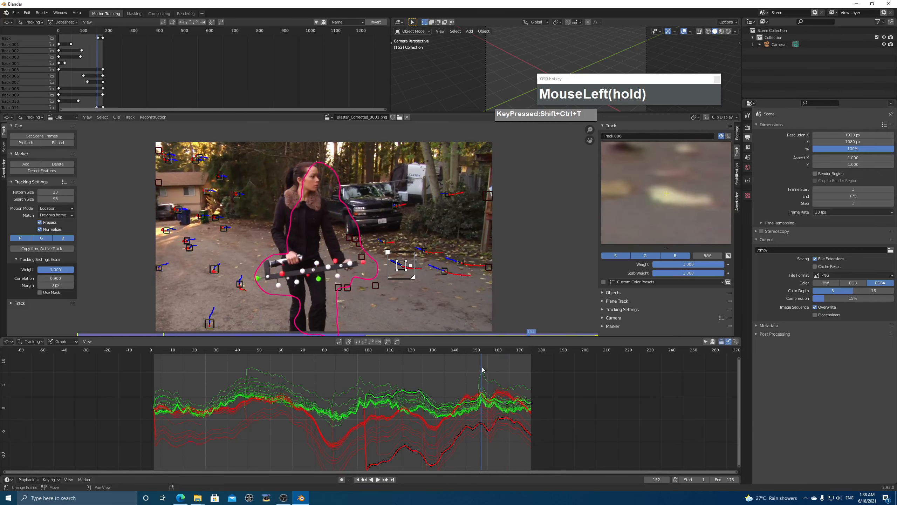
key("x")
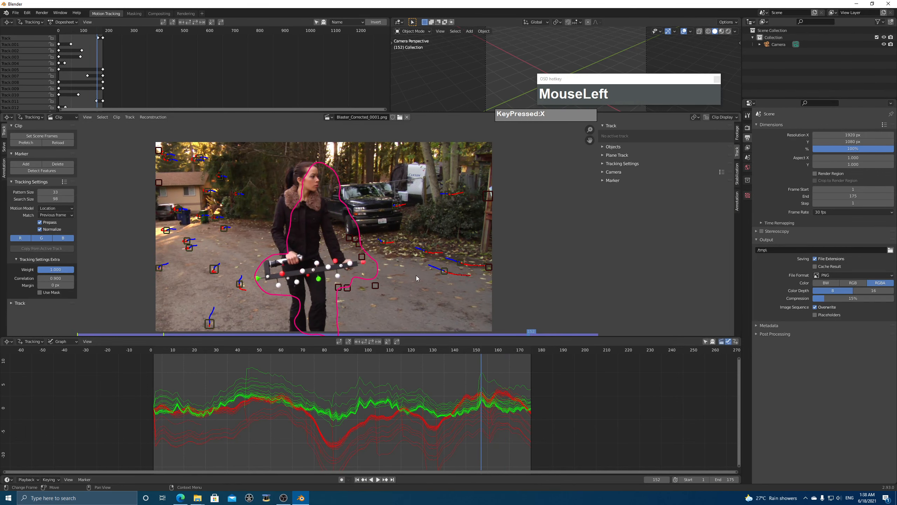
Step: Using the Affine motion model, add a centred marker on the ground leaf below the truck at frame 175 and track it backwards
left_click(56, 207)
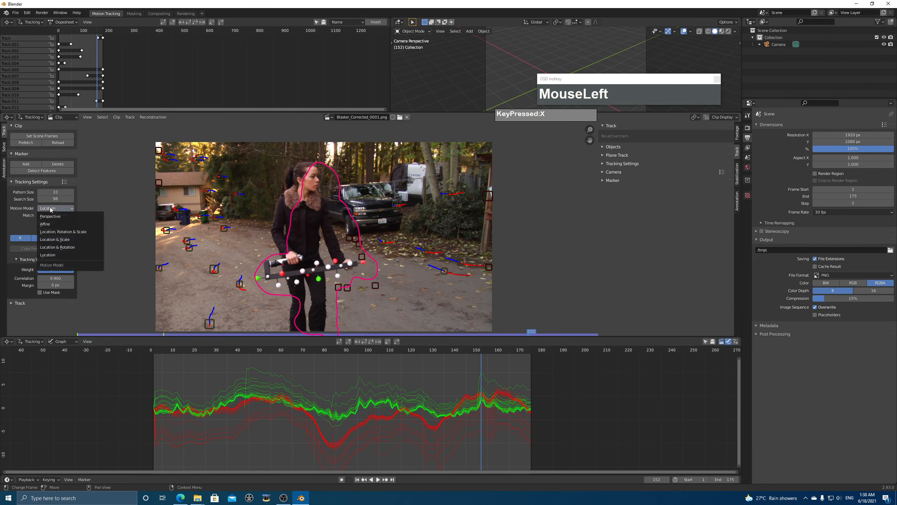
left_click(51, 224)
left_click_drag(529, 354, 531, 355)
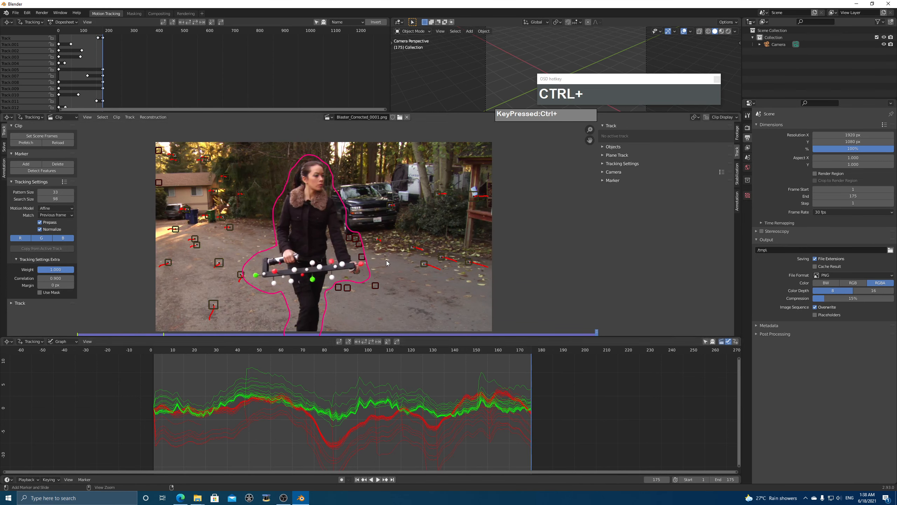
left_click(388, 262, "ctrl")
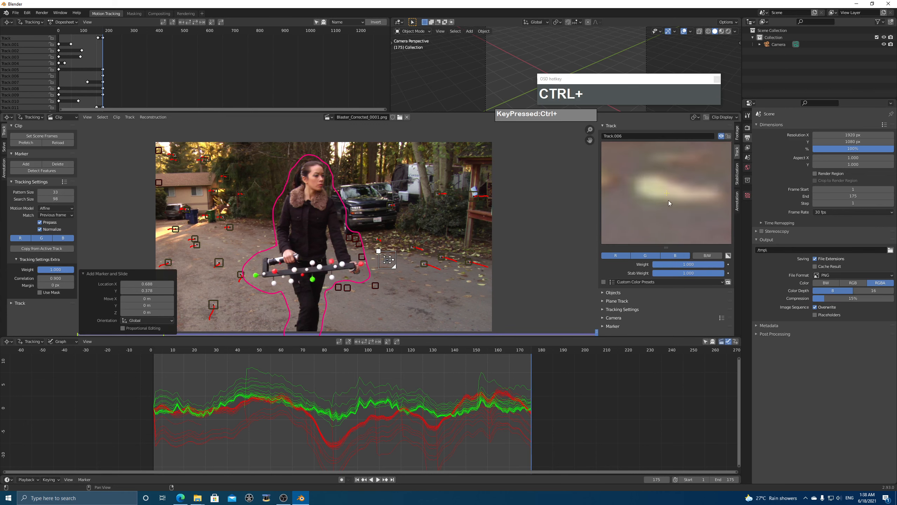
left_click_drag(669, 202, 666, 201)
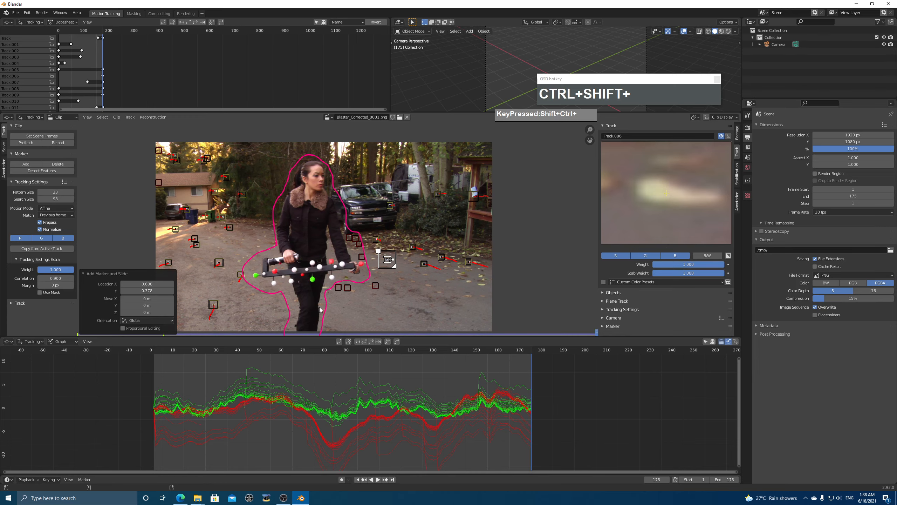
key("ctrl+shift+t")
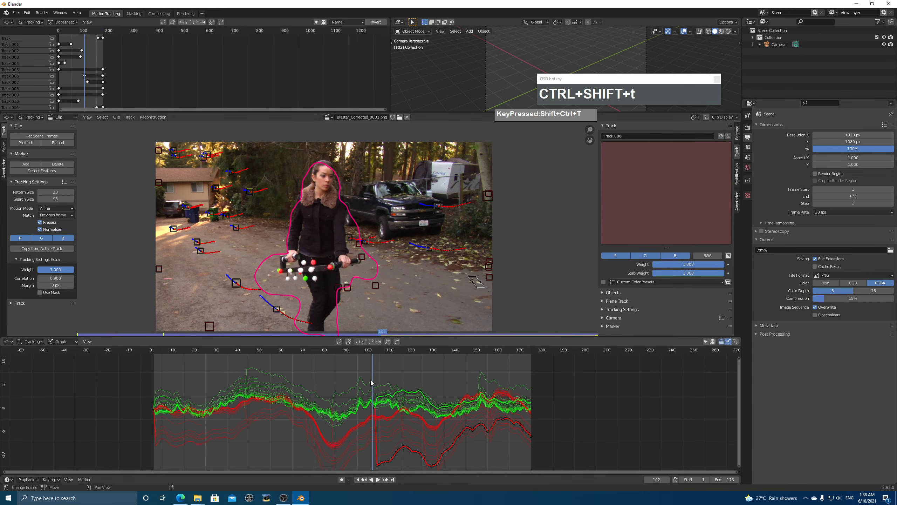
Step: Select the new leaf track and scrub through the frames to check how well it follows the ground
left_click_drag(386, 353, 456, 367)
left_click(442, 361)
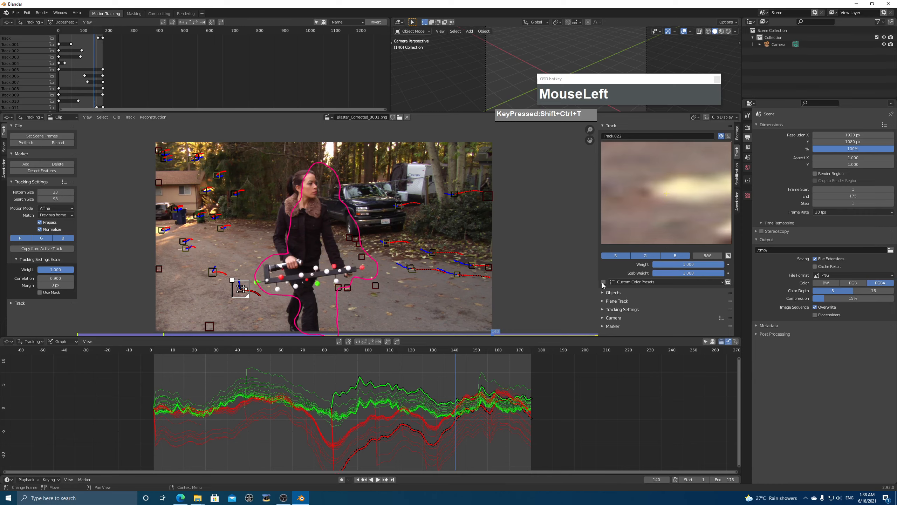
left_click(413, 271)
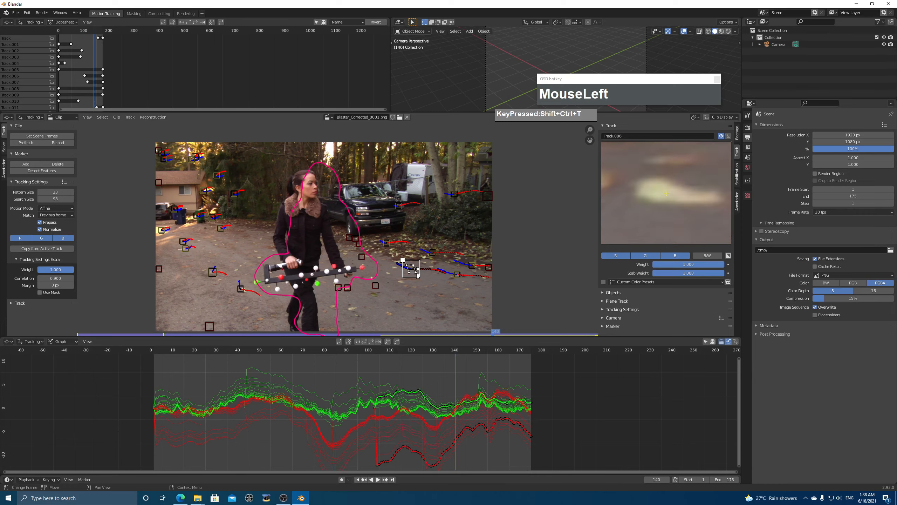
left_click_drag(471, 372, 345, 427)
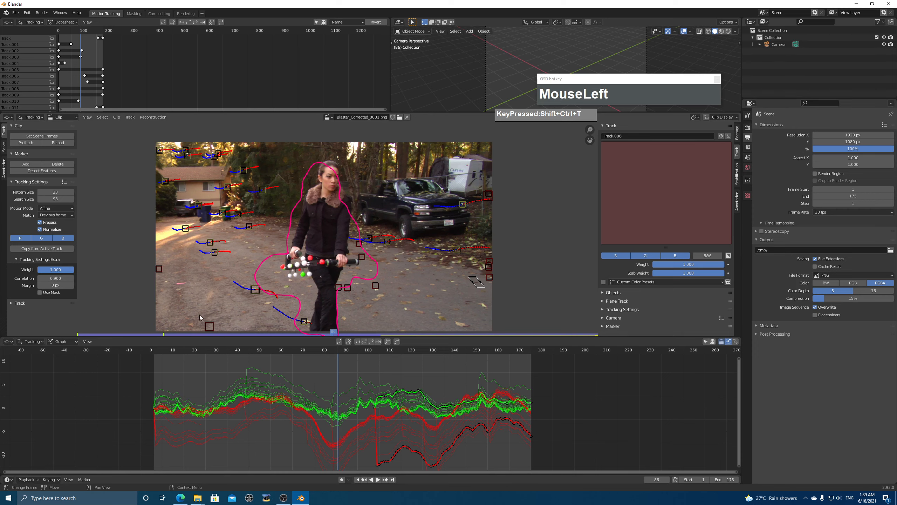
Step: At frame 86, add a marker on the pink ground mark, enlarge it, centre it on the mark and track it backwards
middle_click_drag(184, 292, 141, 271)
scroll(354, 251, "up", 4)
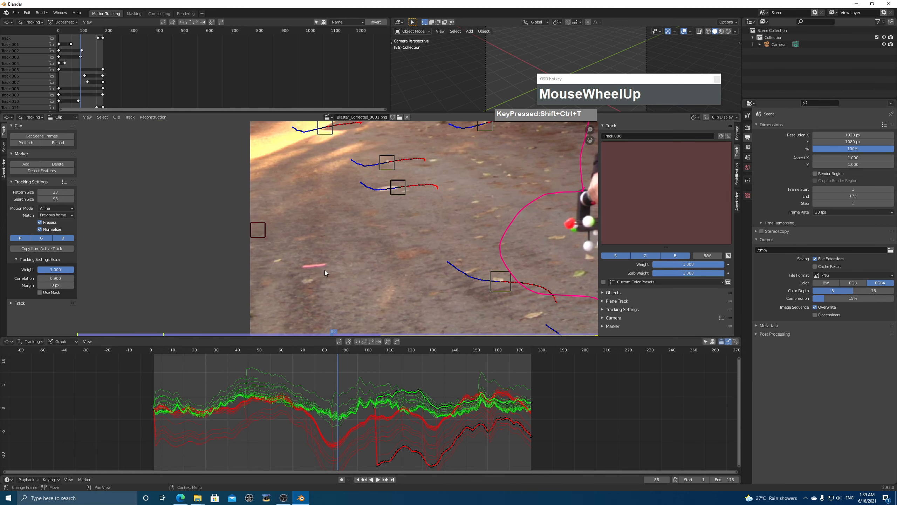
left_click(313, 266, "ctrl")
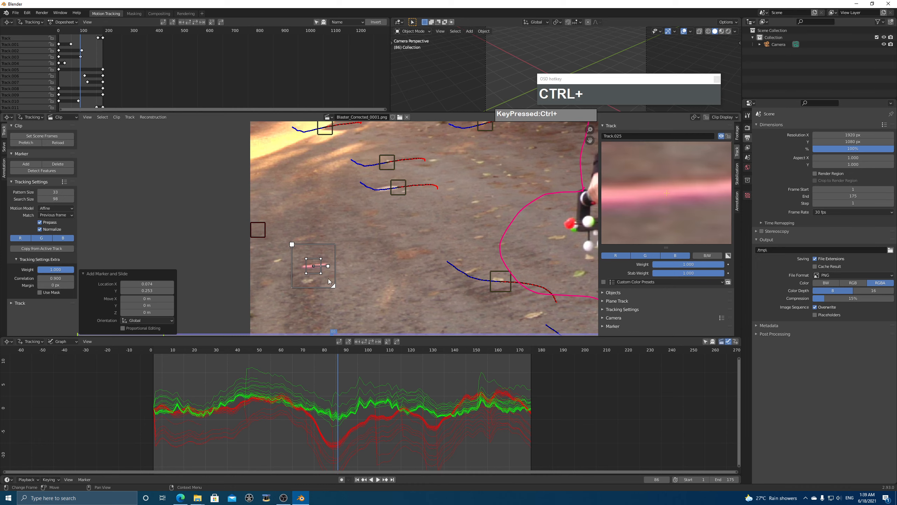
key("s")
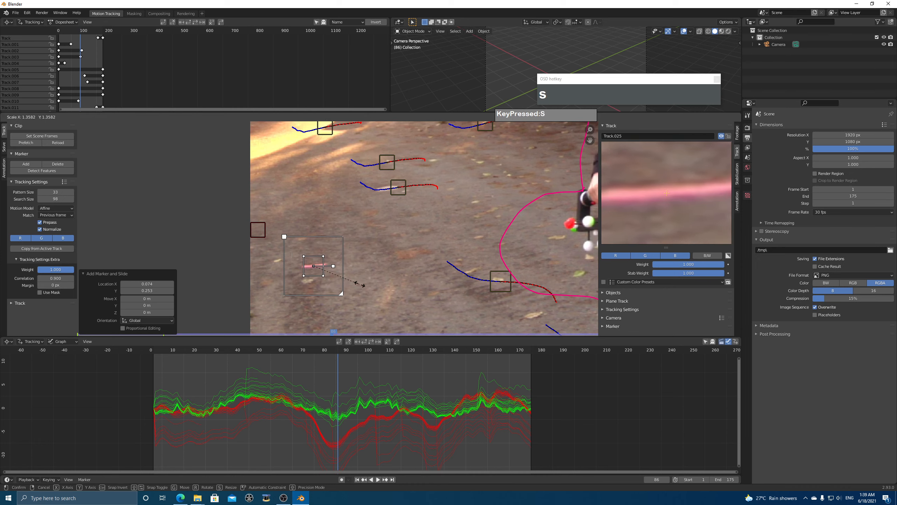
left_click(265, 212)
left_click_drag(667, 199, 664, 198)
key("ctrl+shift+t")
Step: Scrub from frame 33 to frame 60 to check how the new pink-mark track follows the ground
scroll(394, 255, "down", 3)
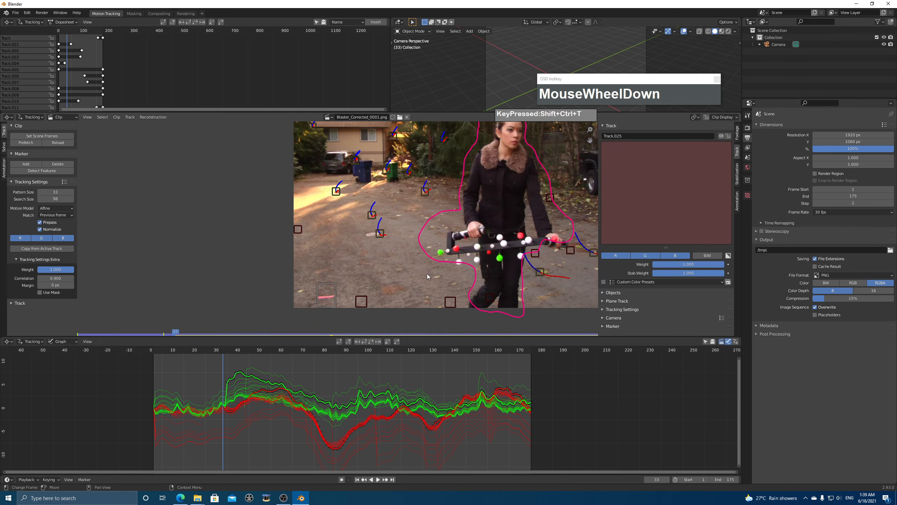
scroll(420, 313, "up", 1)
left_click_drag(223, 366, 281, 383)
scroll(518, 212, "down", 2)
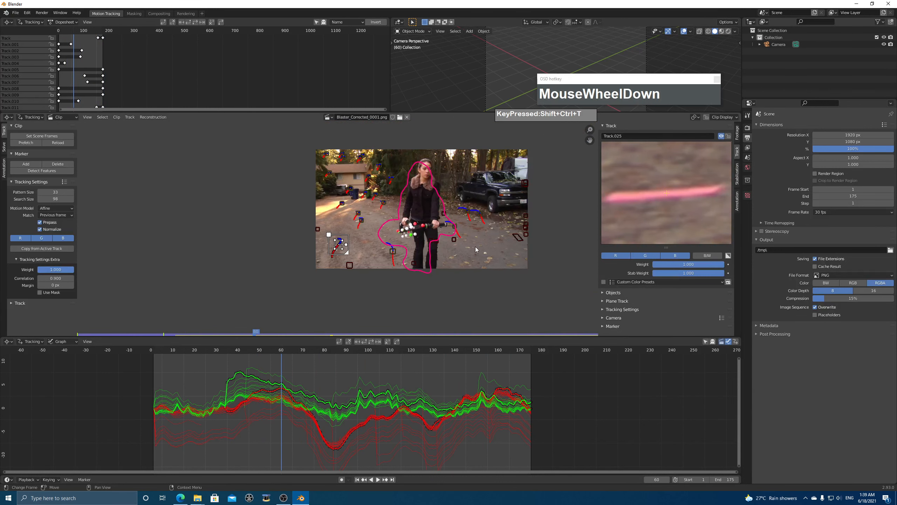
Step: Hide the clip's Note annotation layer outlining the woman
middle_click_drag(518, 212, 407, 257)
left_click(553, 229)
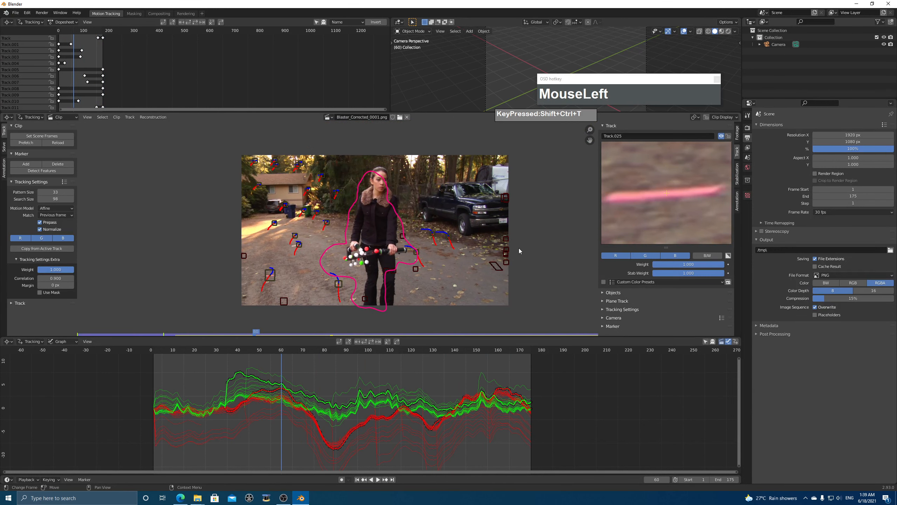
scroll(459, 220, "up", 1)
scroll(412, 186, "down", 1)
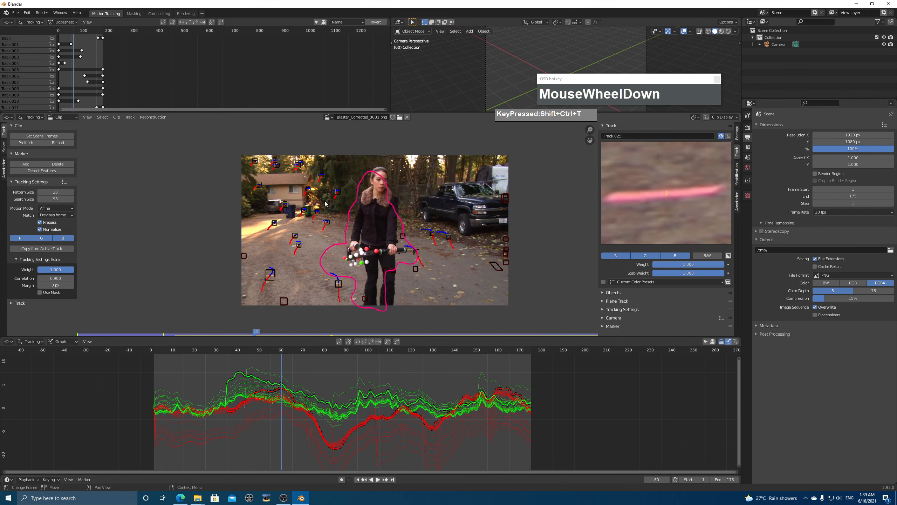
left_click(738, 204)
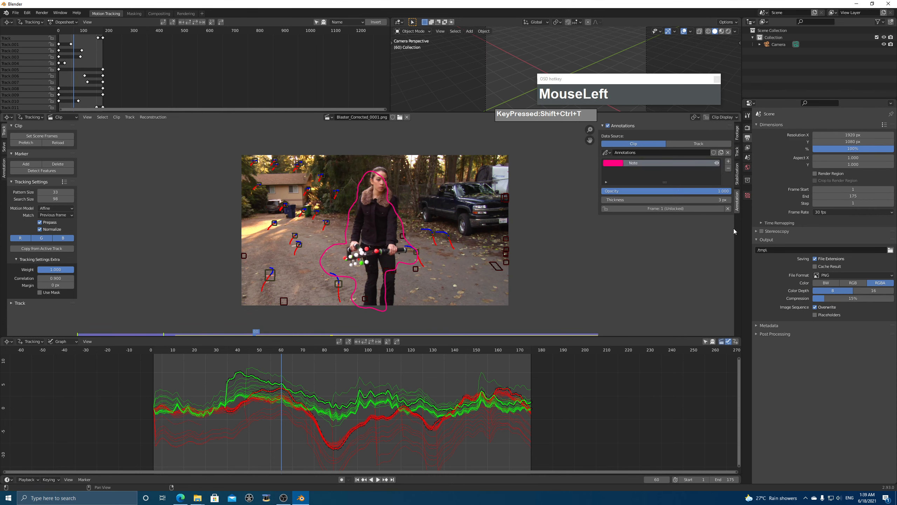
left_click(717, 163)
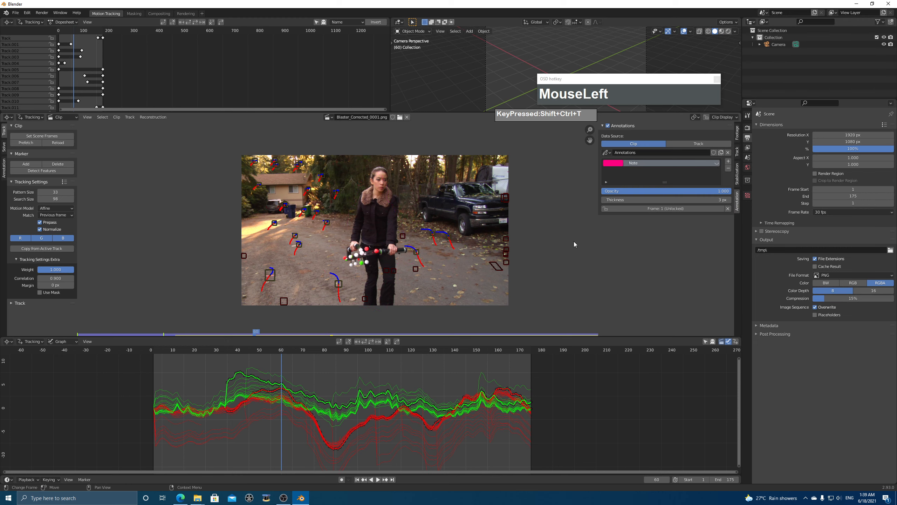
Step: Set the camera solve's Keyframe A to 90 and Keyframe B to 100, with automatic keyframe selection off
left_click(6, 150)
scroll(355, 202, "up", 1)
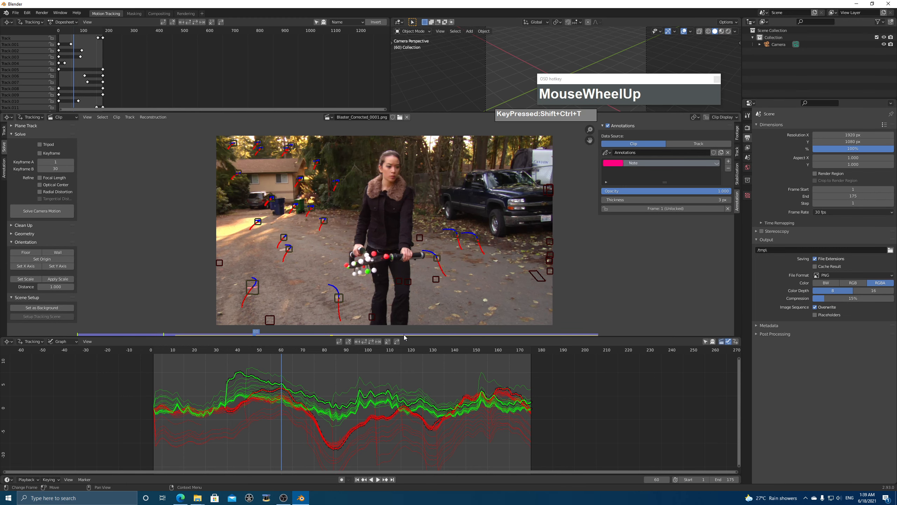
scroll(460, 282, "down", 1)
middle_click_drag(463, 283, 472, 274)
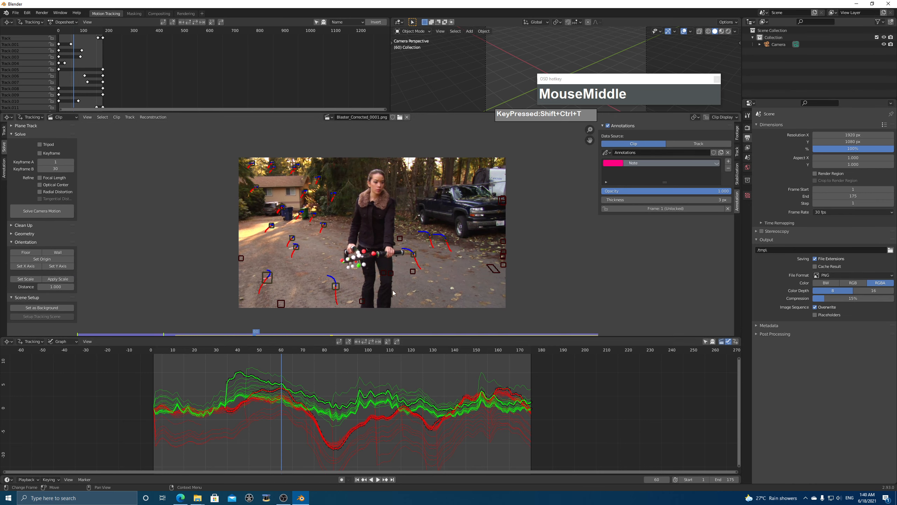
left_click_drag(287, 358, 362, 377)
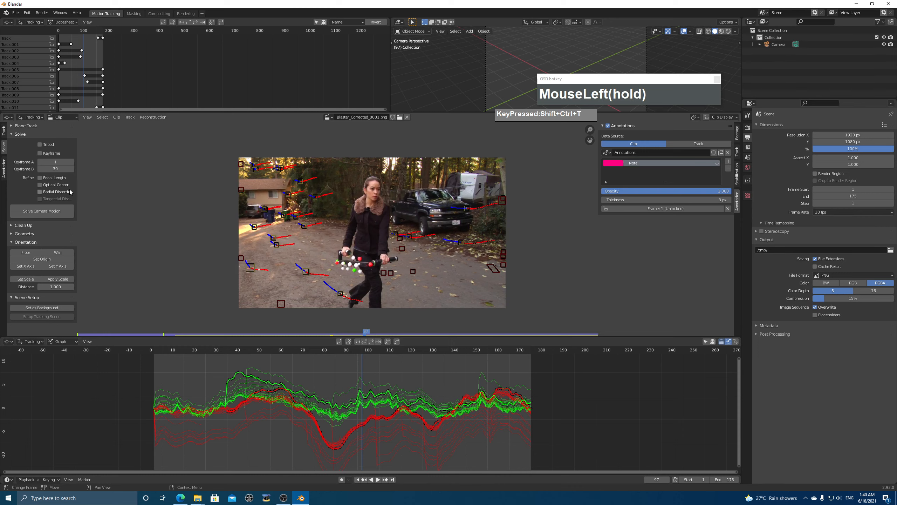
left_click(65, 162)
type("90")
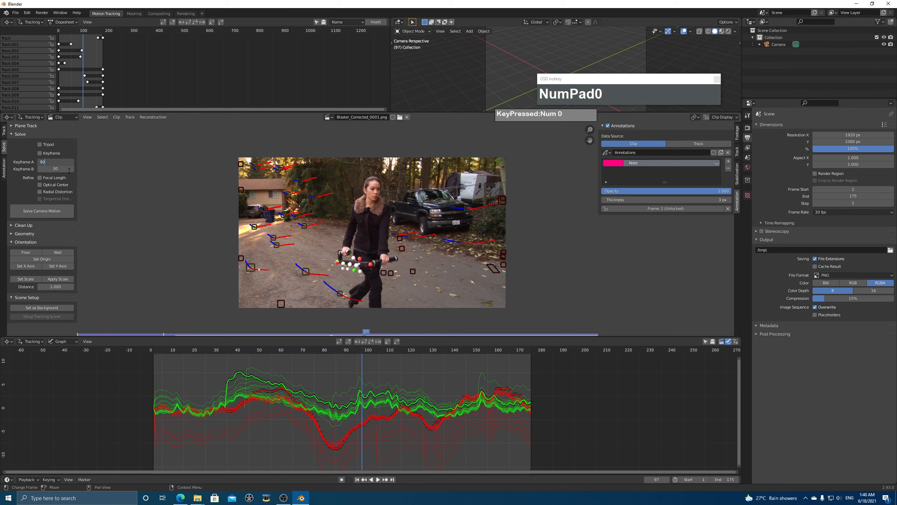
left_click(62, 169)
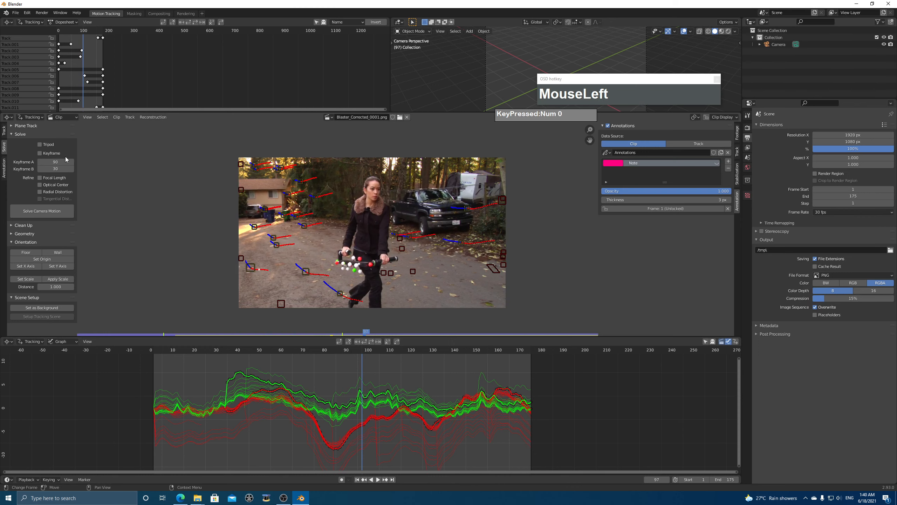
type("100")
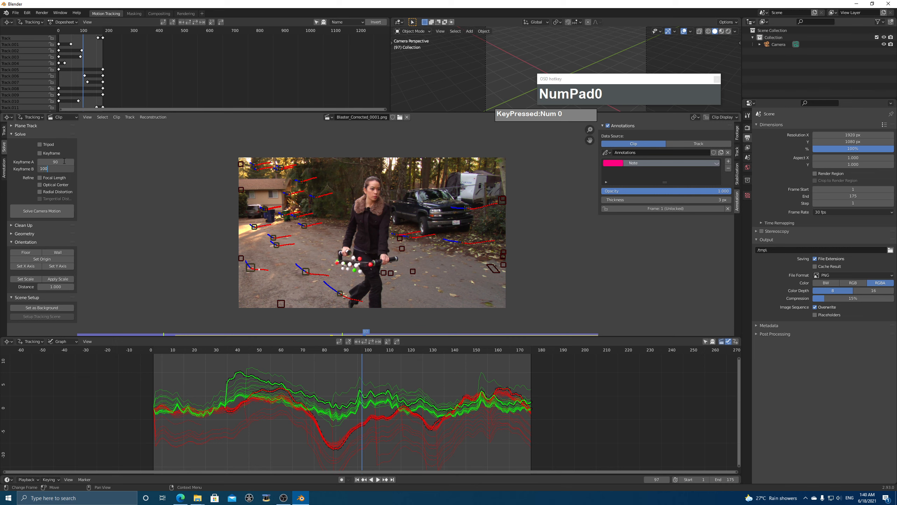
key("KP_Enter")
left_click(41, 155)
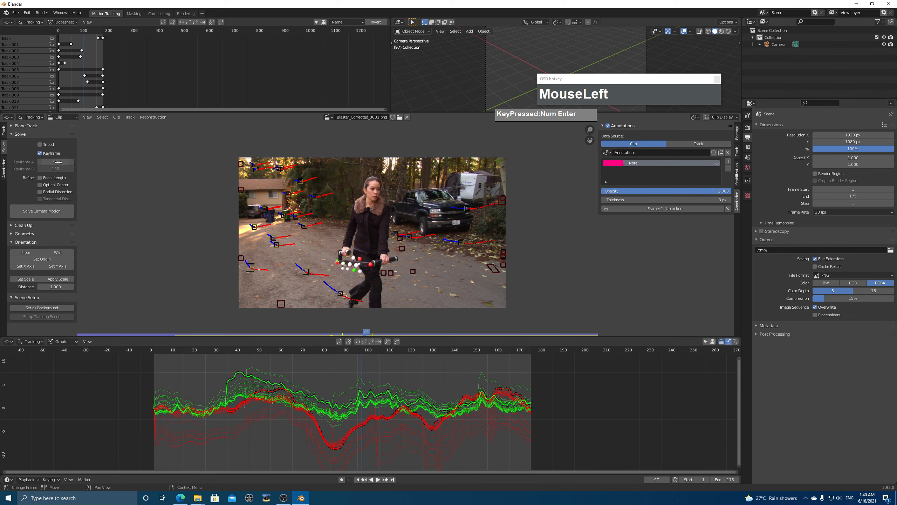
left_click(40, 154)
Step: Solve the camera motion once, and solve it again with Focal Length refinement enabled
left_click_drag(595, 79, 493, 71)
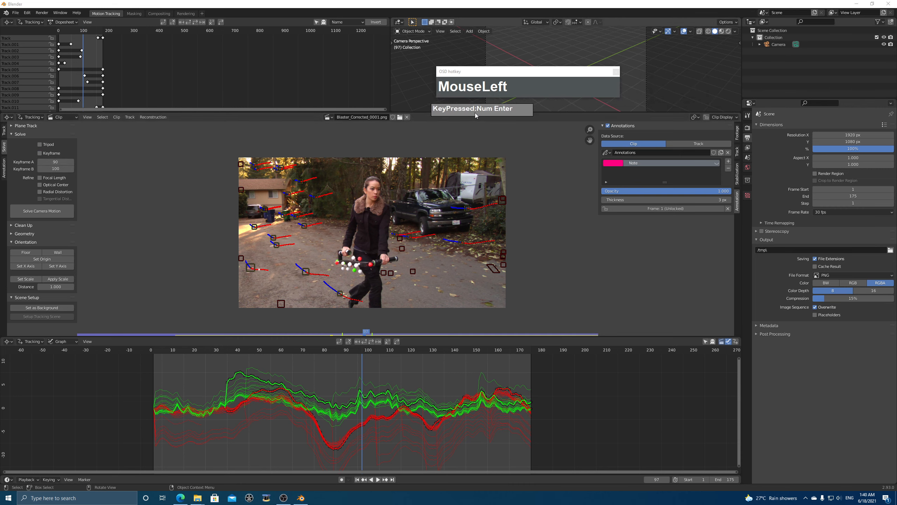
left_click(39, 215)
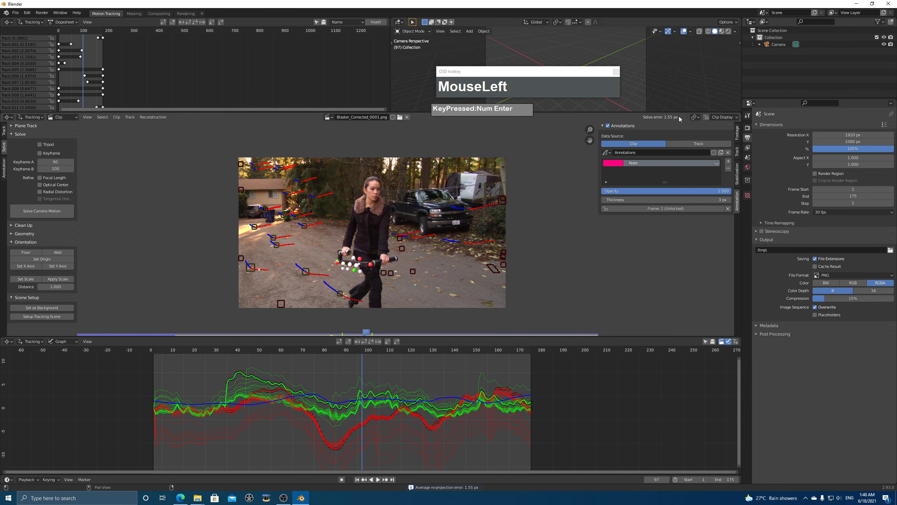
left_click(51, 178)
left_click(40, 211)
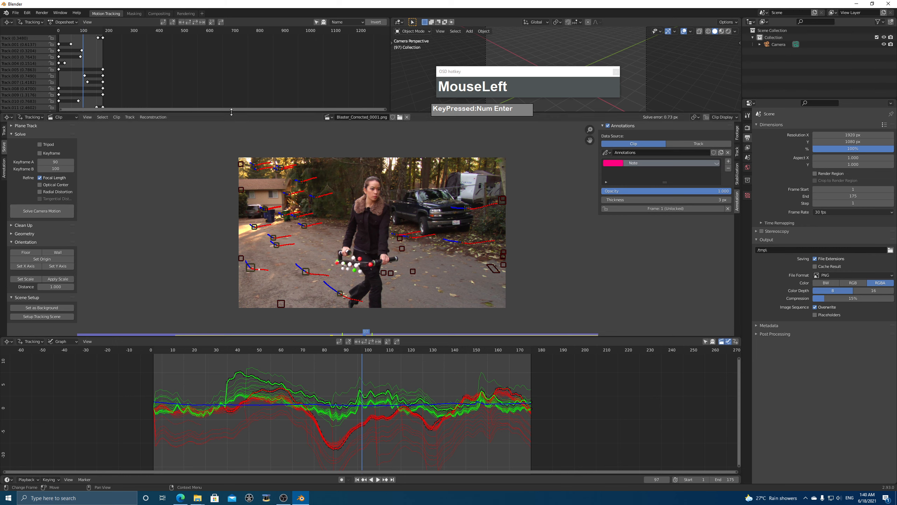
Step: Enlarge the dope sheet area and look through the list of tracks to compare their individual solve errors
left_click_drag(252, 112, 252, 182)
middle_click_drag(121, 126, 144, 153)
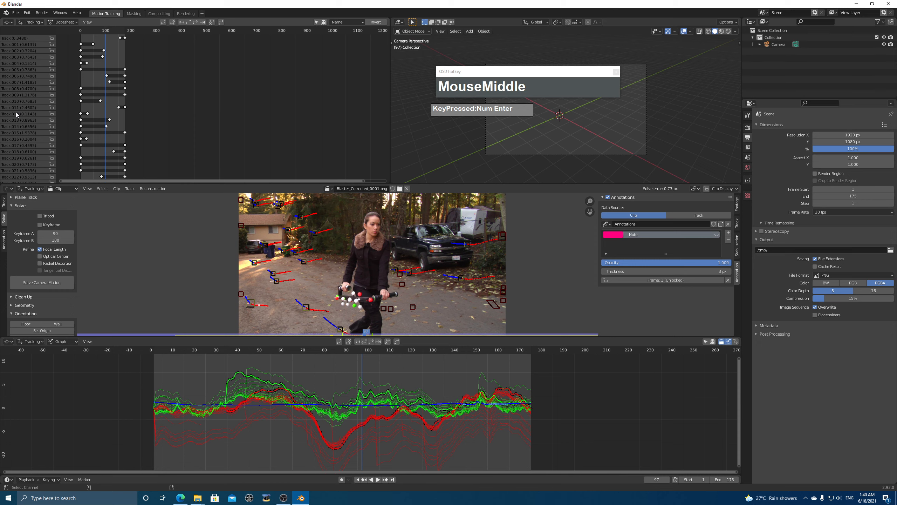
middle_click_drag(161, 157, 178, 94)
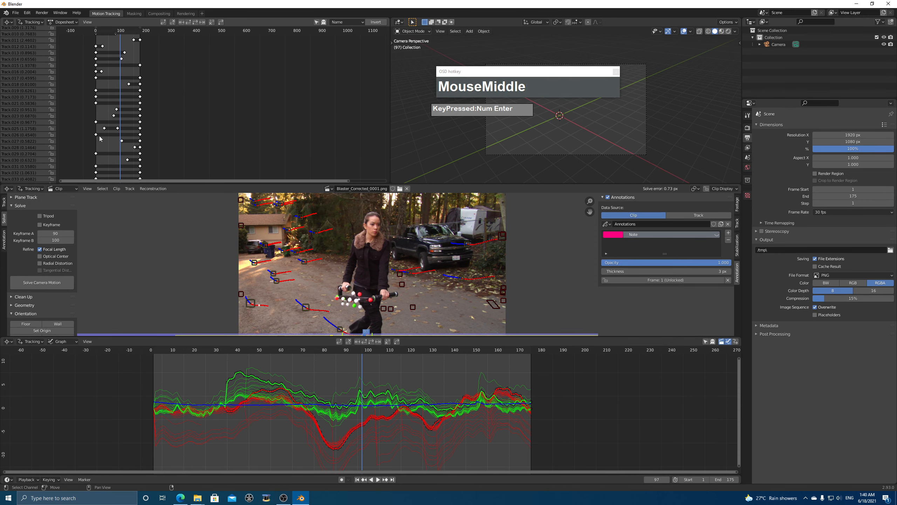
middle_click_drag(179, 159, 180, 118)
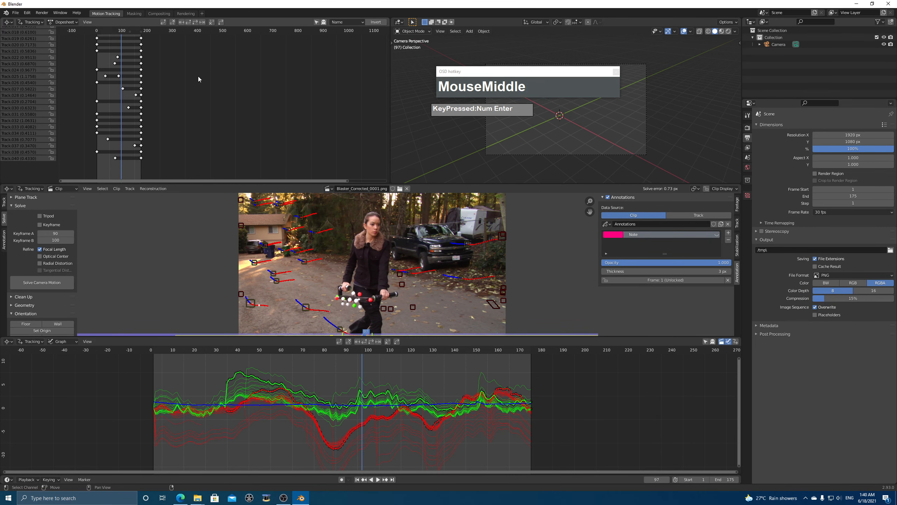
middle_click_drag(197, 86, 195, 150)
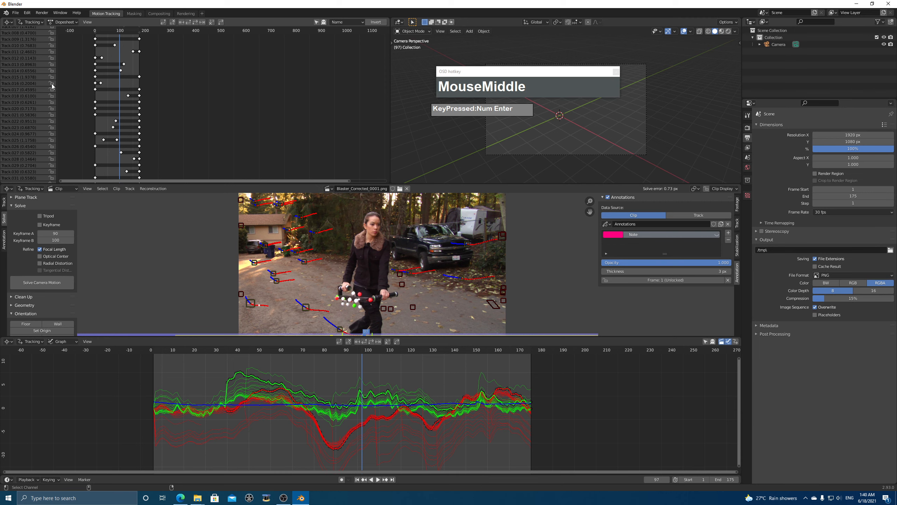
middle_click_drag(67, 62, 68, 85)
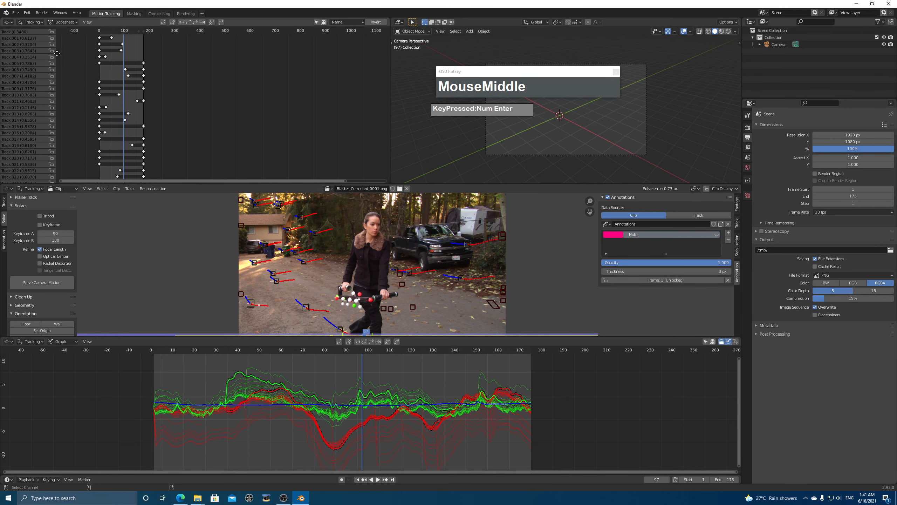
middle_click_drag(56, 53, 22, 38)
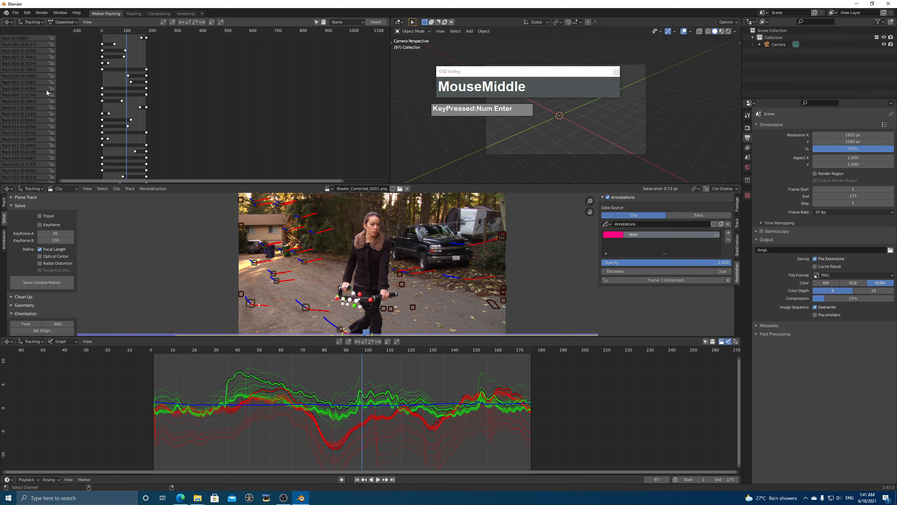
Step: Select Track.011 in the dope sheet and scrub around frame 160 to inspect its marker
left_click(29, 82)
left_click(29, 107, "shift")
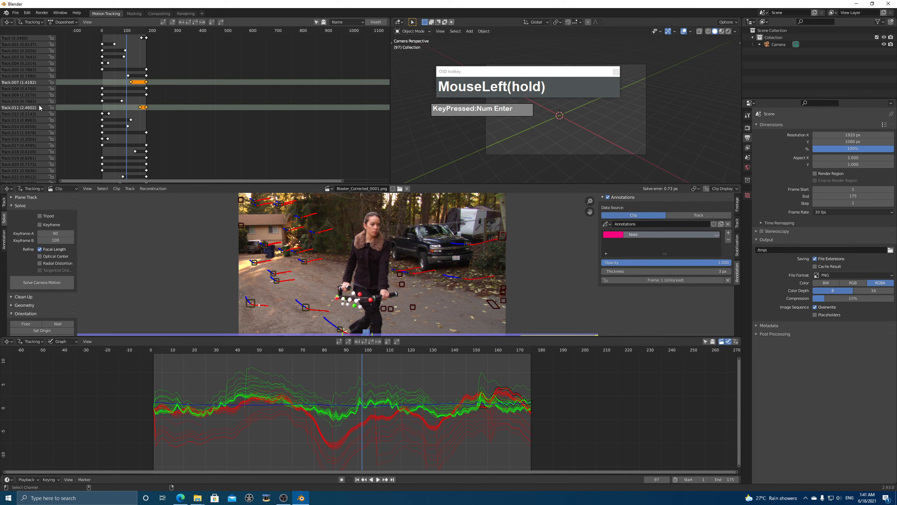
left_click(28, 83)
left_click(30, 107)
left_click(26, 109)
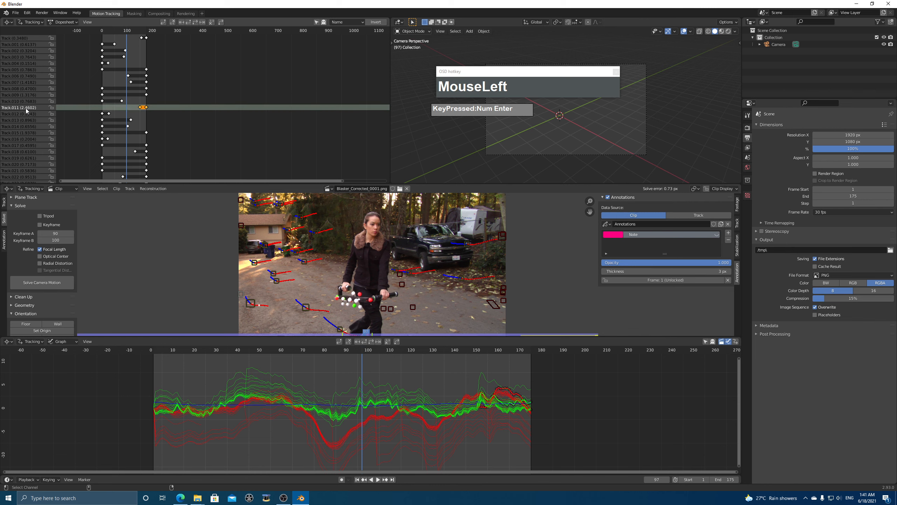
left_click(497, 354)
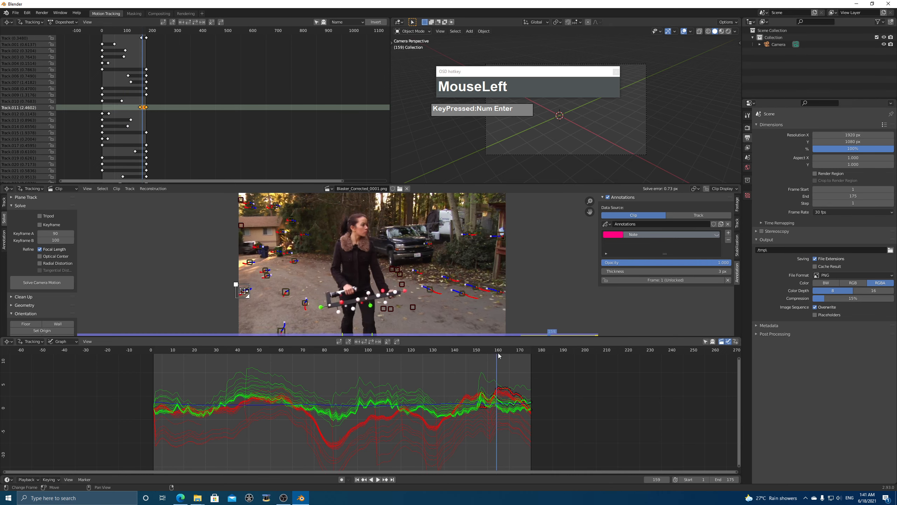
mouse_move(499, 355)
left_mouse_down()
mouse_move(536, 356)
mouse_move(458, 356)
mouse_move(503, 359)
mouse_move(509, 389)
left_mouse_up()
Step: Delete Track.011 and solve the camera motion again
left_click(283, 327)
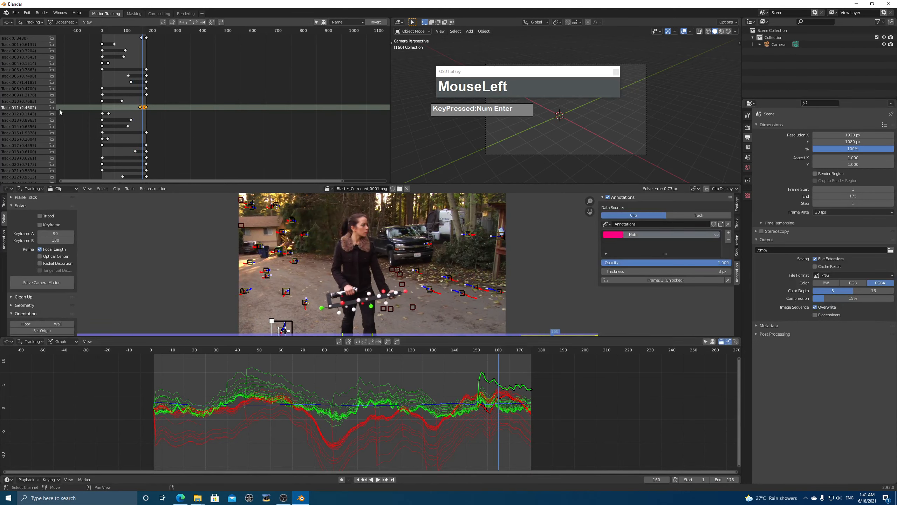
left_click(19, 114)
left_click(18, 108)
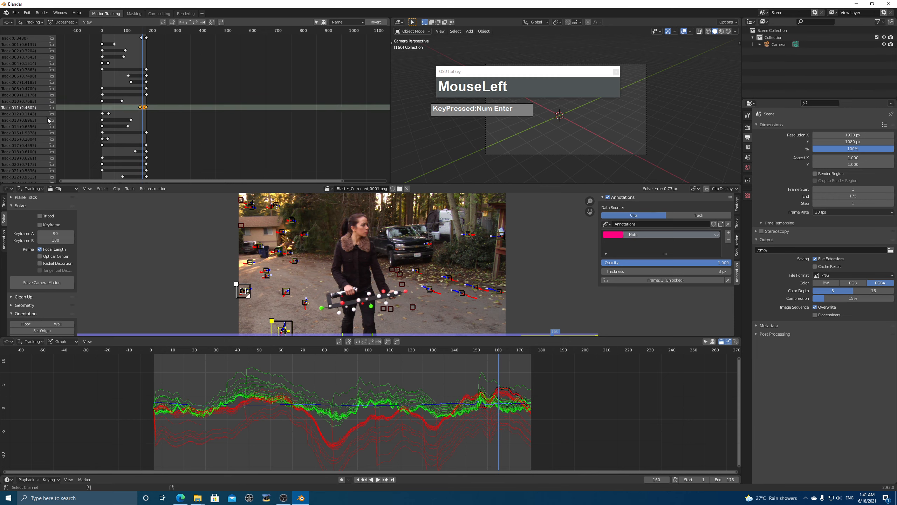
key("x")
left_click(295, 278)
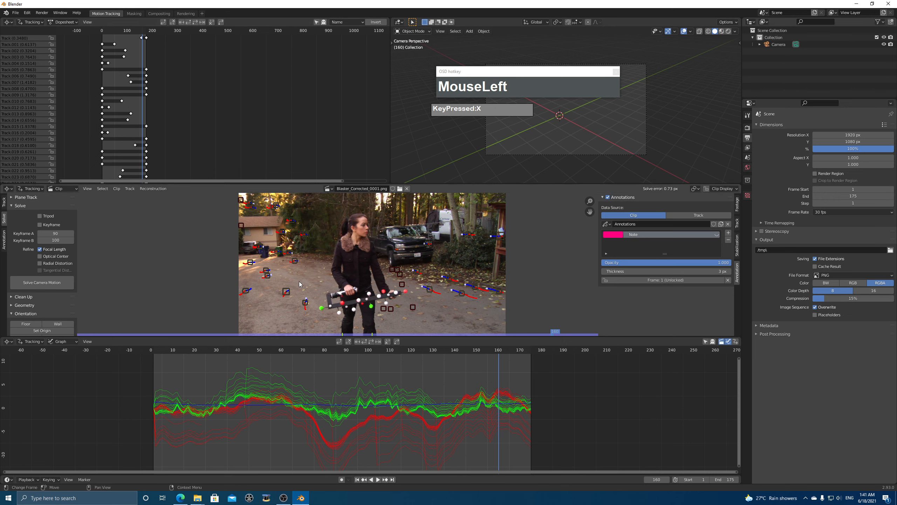
left_click(55, 283)
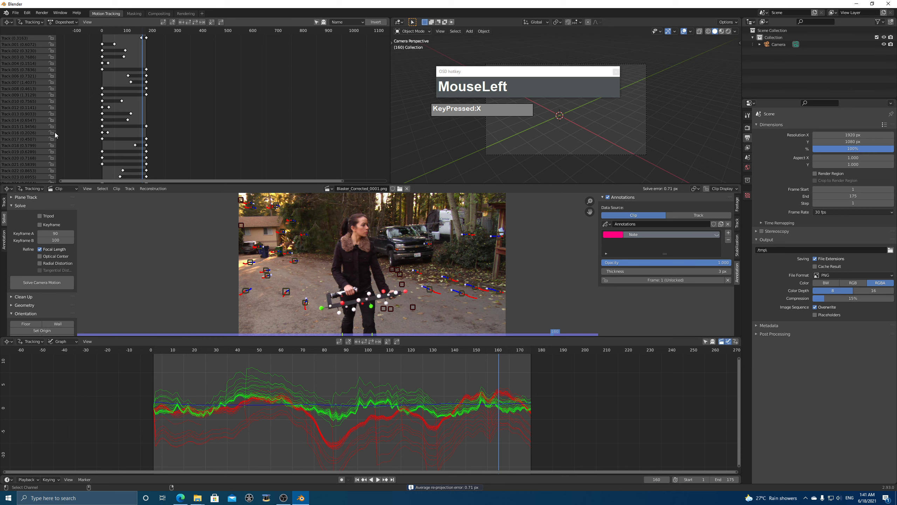
Step: Check Track.015 between its frames up to frame 120, delete the track and solve the camera motion again
scroll(72, 140, "down", 2)
mouse_move(71, 142)
middle_mouse_down()
mouse_move(65, 59)
mouse_move(72, 157)
mouse_move(62, 134)
middle_mouse_up()
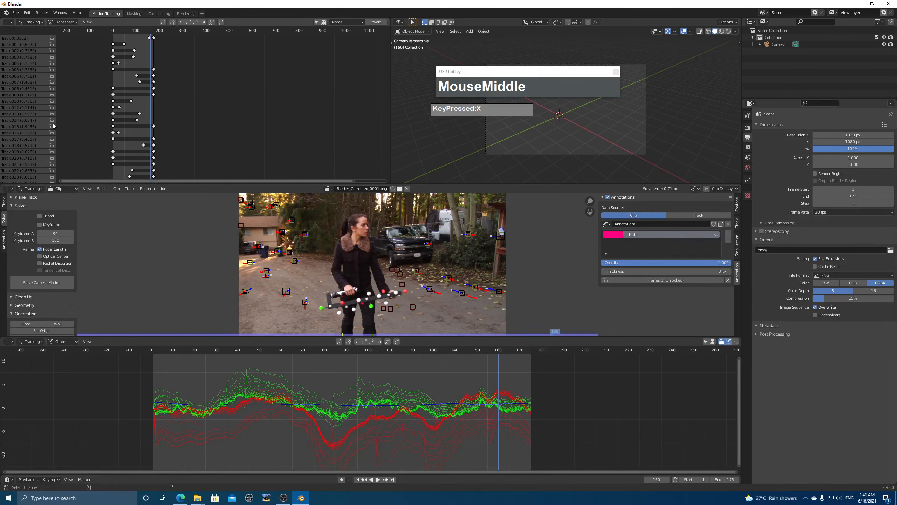
left_click(10, 128)
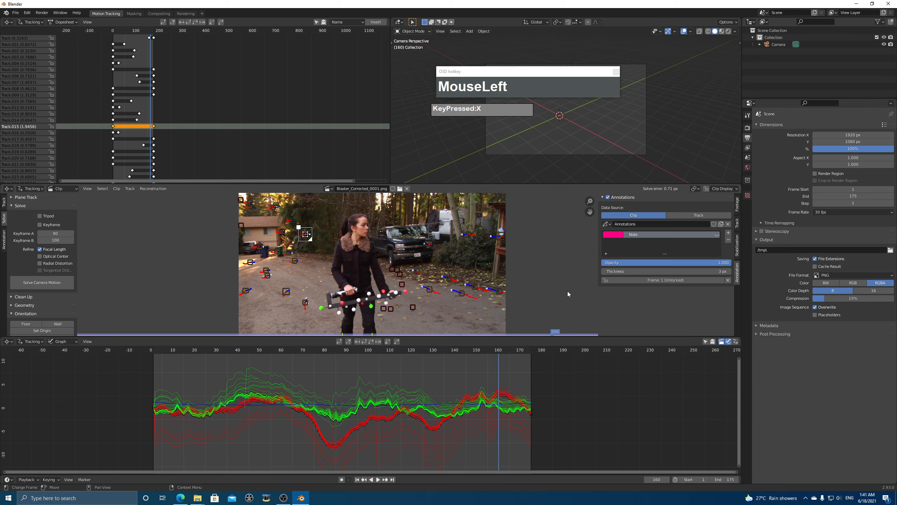
left_click(737, 223)
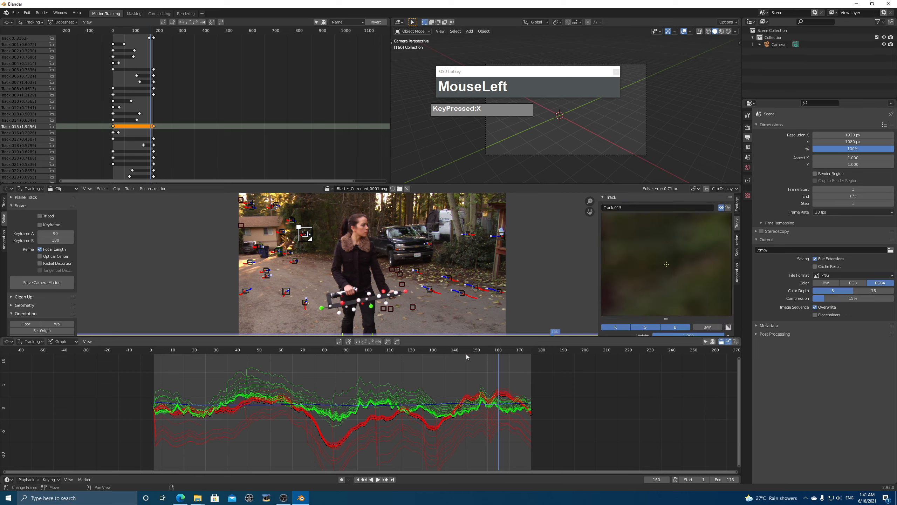
left_click(357, 352)
left_click_drag(348, 354, 413, 362)
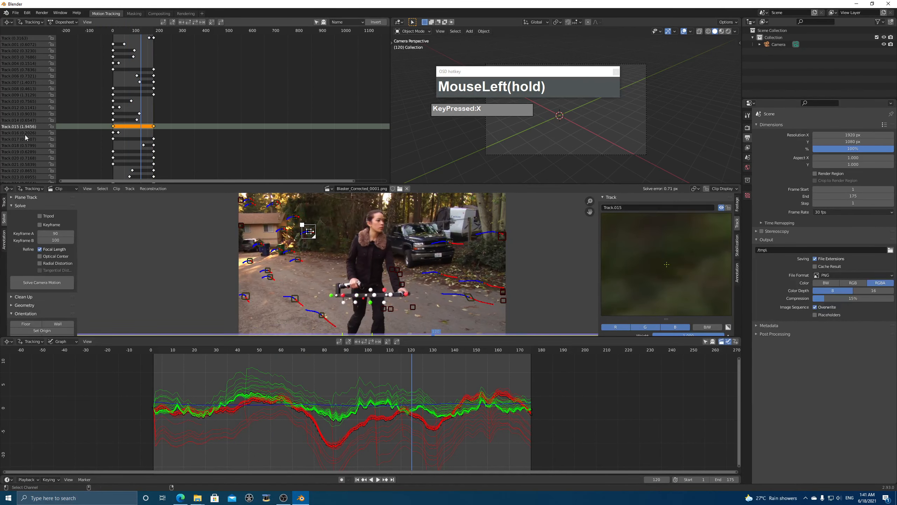
key("x")
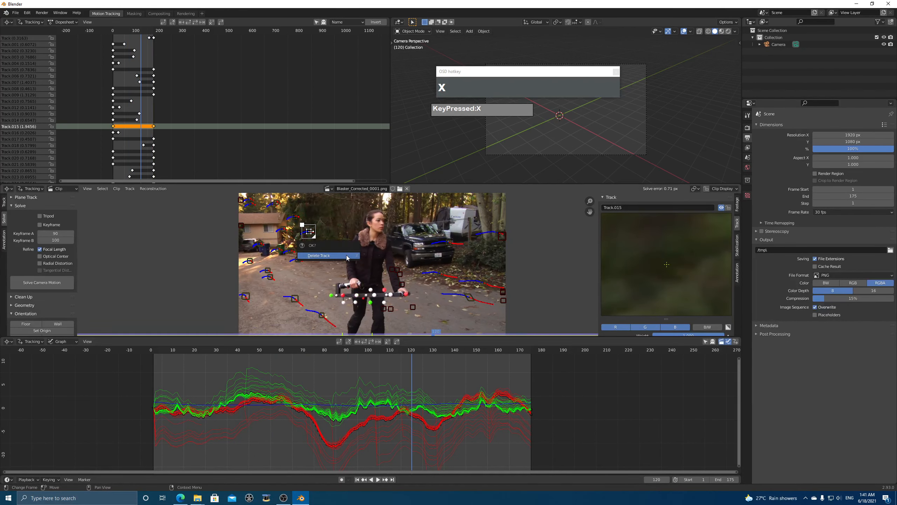
left_click(348, 258)
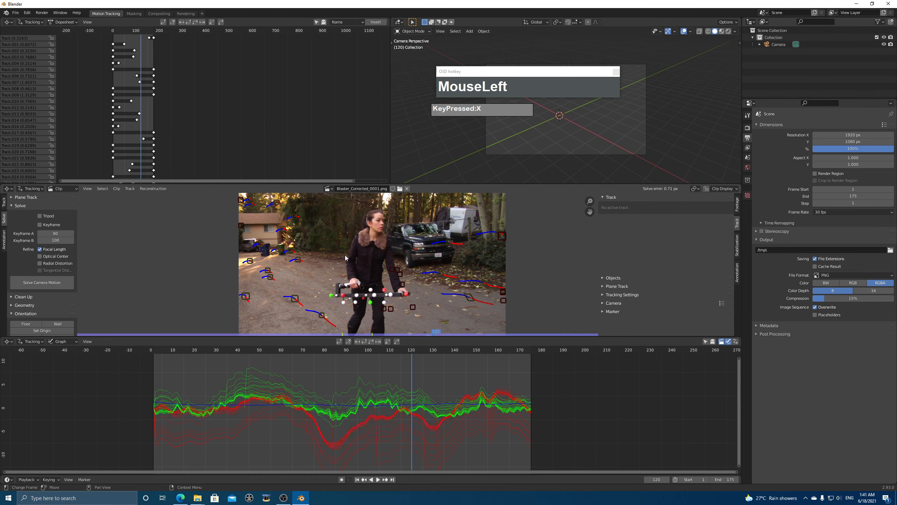
left_click(49, 281)
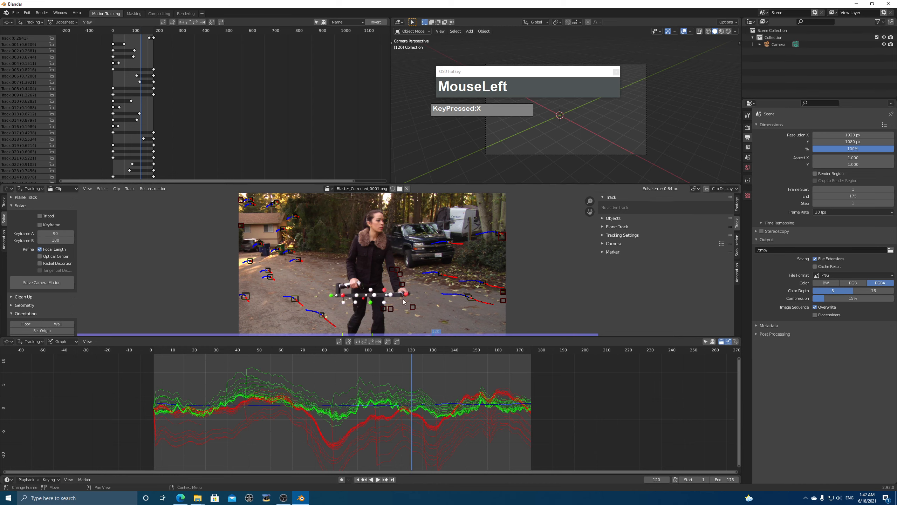
Step: Enlarge the dope sheet, inspect Track.007 up to frame 135 and delete the track
left_click_drag(222, 184, 222, 225)
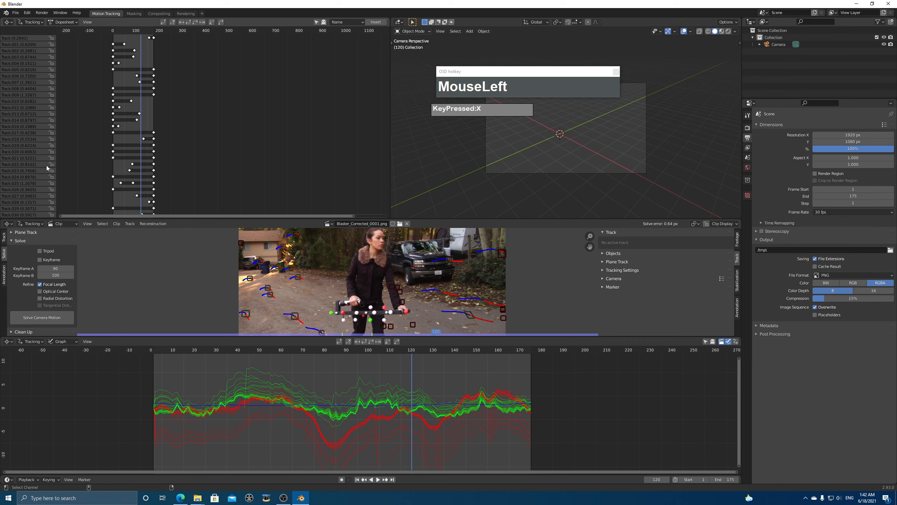
middle_click_drag(46, 165, 67, 176)
left_click(34, 82)
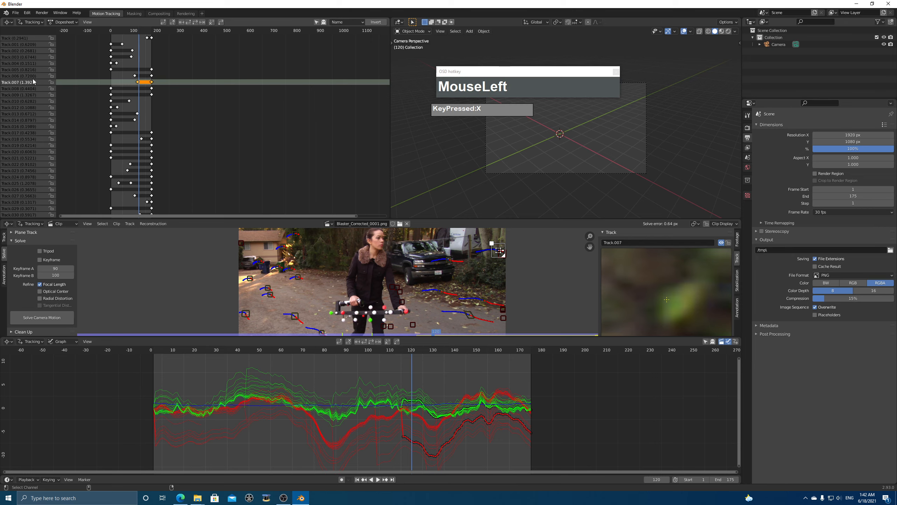
left_click_drag(418, 359, 445, 360)
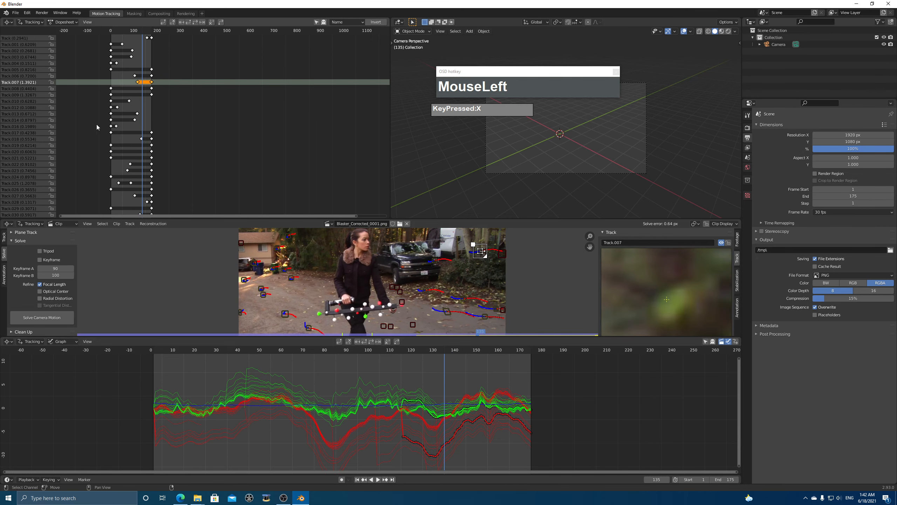
key("x")
key("x")
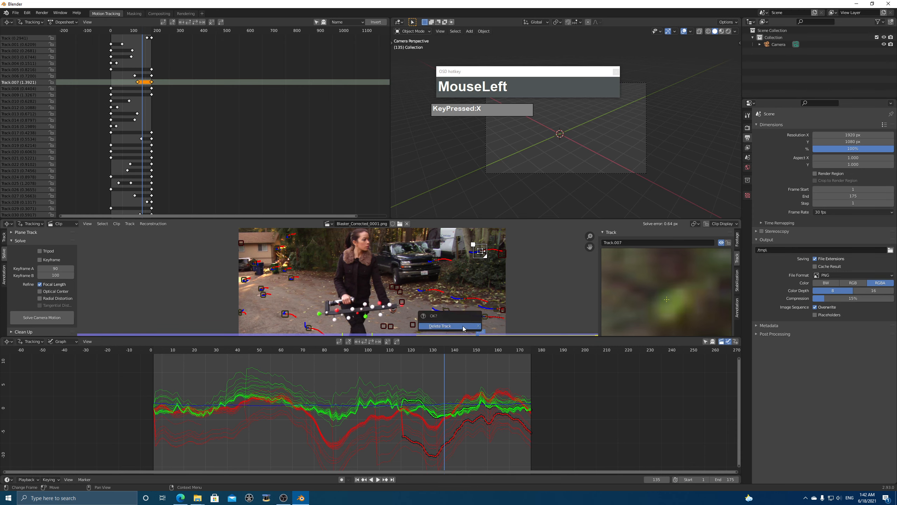
left_click(440, 325)
Step: Check Track.009 around frame 75, delete the track and solve the camera motion again
left_click(21, 88)
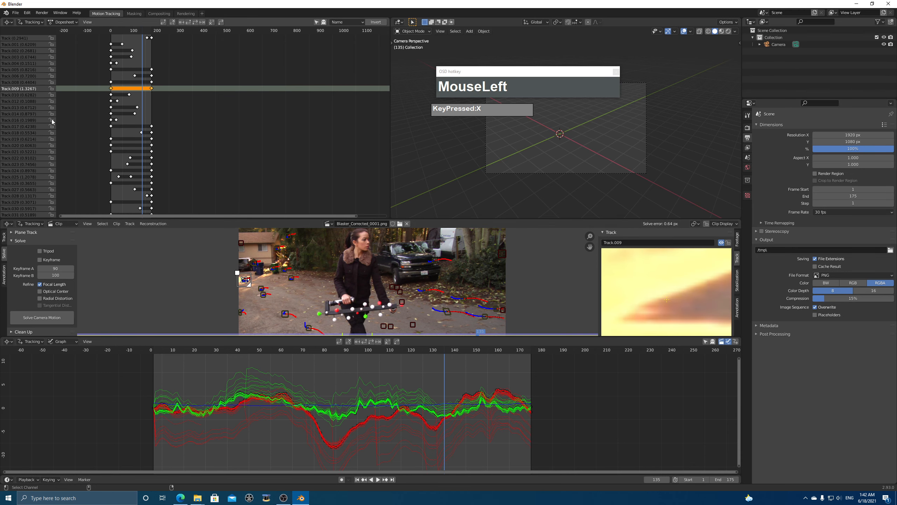
left_click(333, 359)
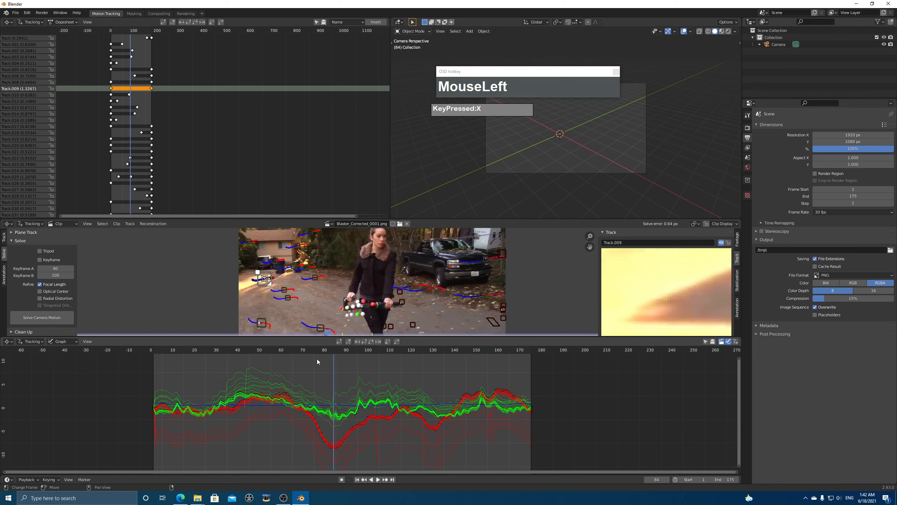
left_click_drag(317, 359, 314, 381)
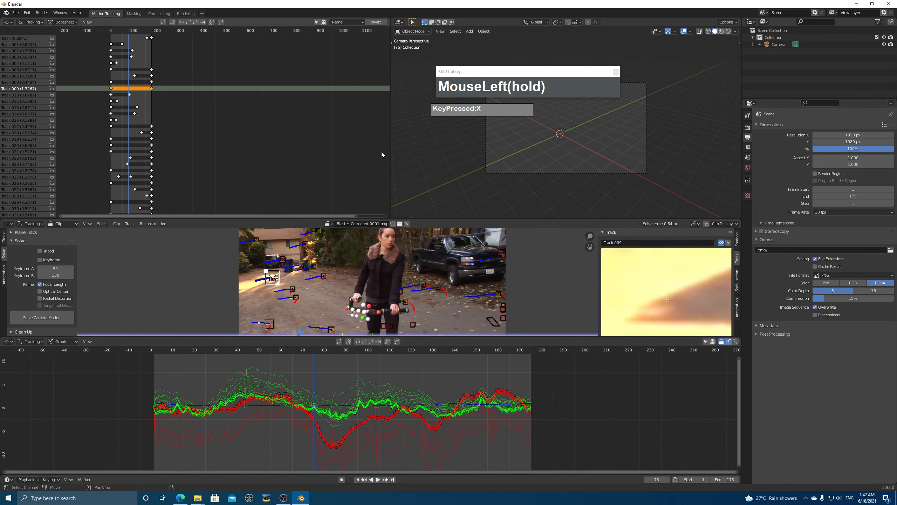
key("x")
left_click(459, 282)
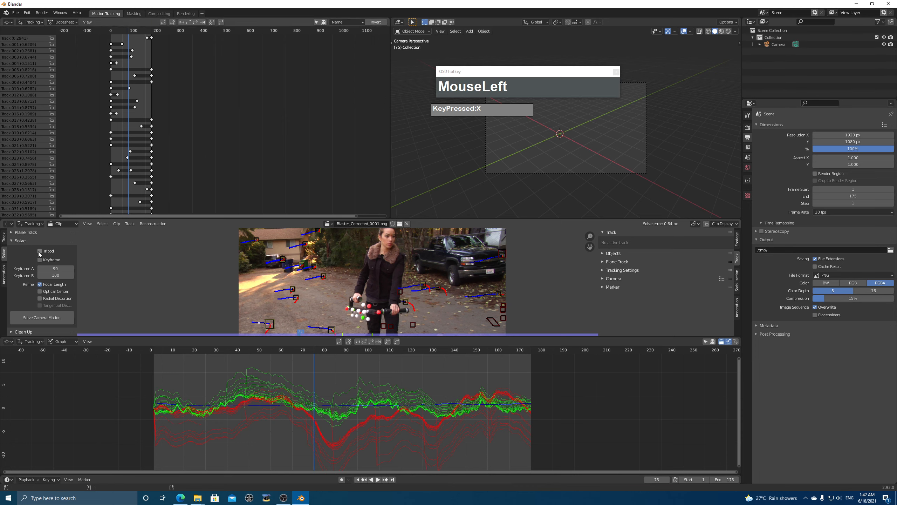
left_click(52, 317)
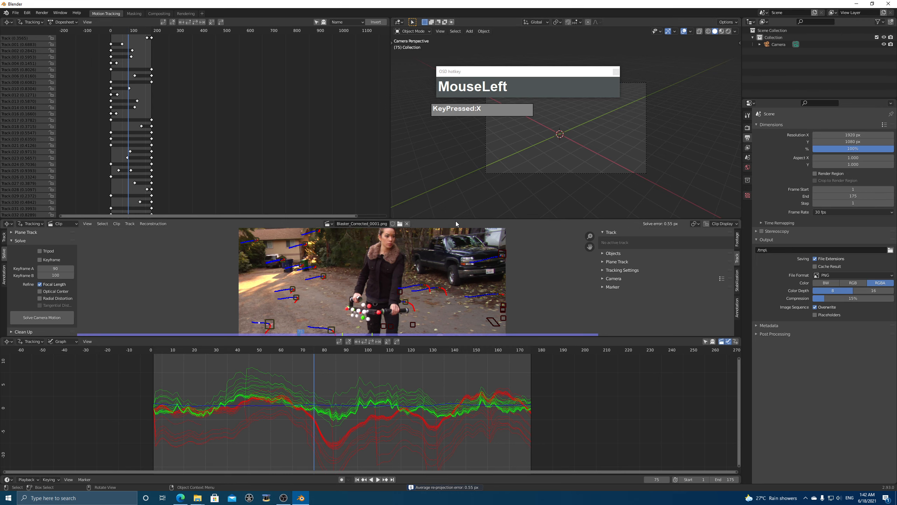
Step: Enlarge the clip view and go to frame 100 to examine the remaining background tracks
left_click_drag(456, 220, 483, 120)
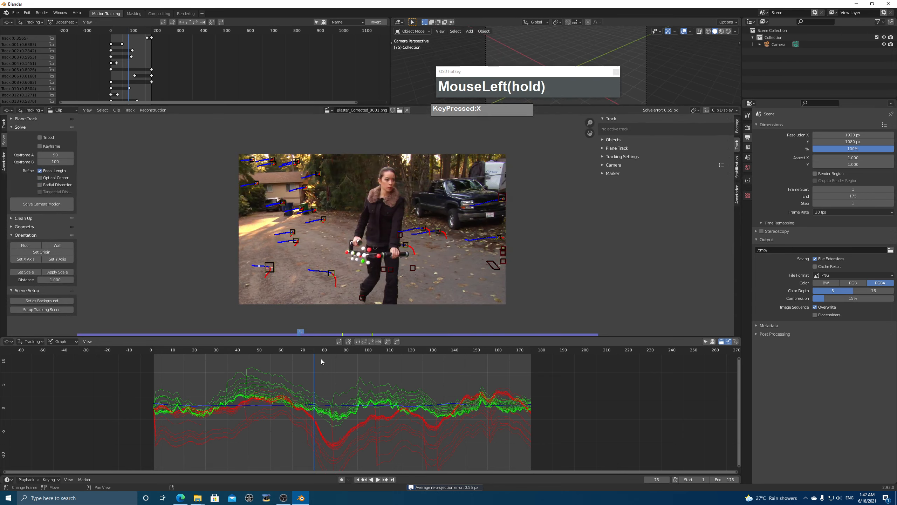
left_click_drag(321, 359, 368, 389)
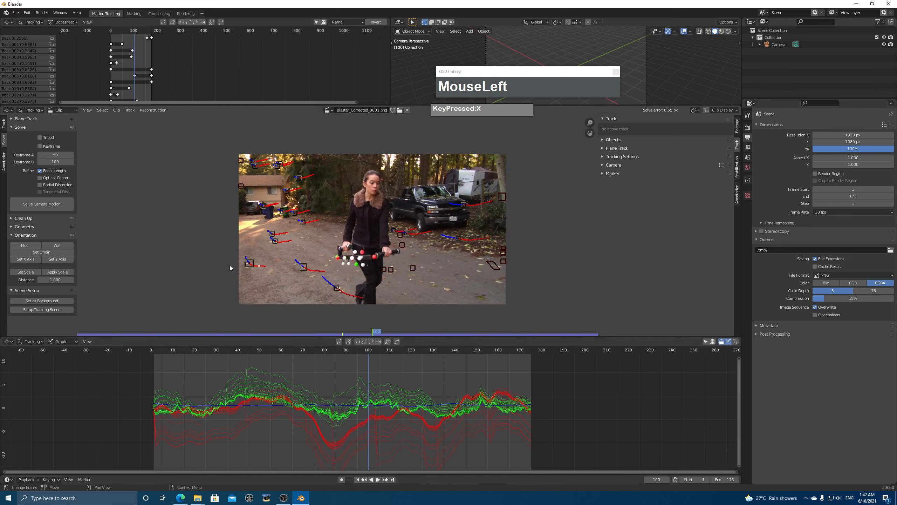
scroll(384, 267, "up", 1)
scroll(384, 267, "up", 1)
scroll(385, 268, "down", 1)
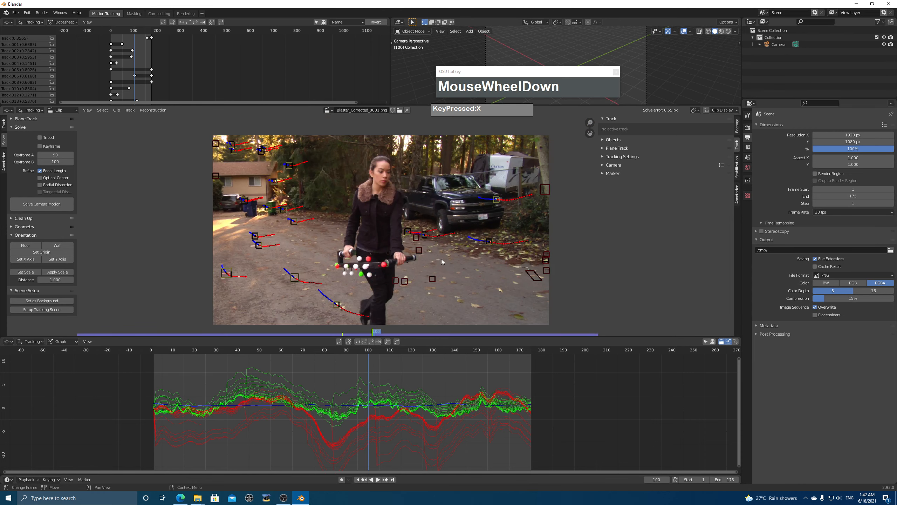
scroll(444, 263, "up", 1)
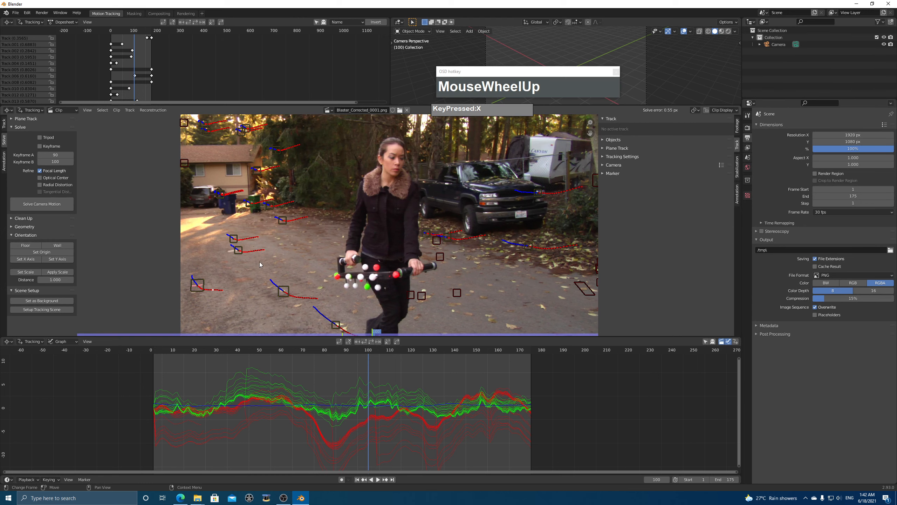
Step: Select all background tracks and lock them
left_click(232, 240)
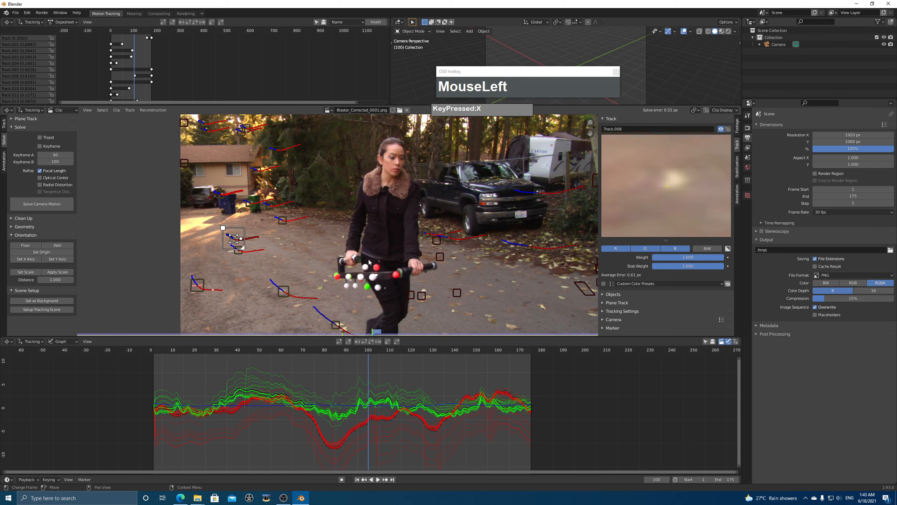
key("a")
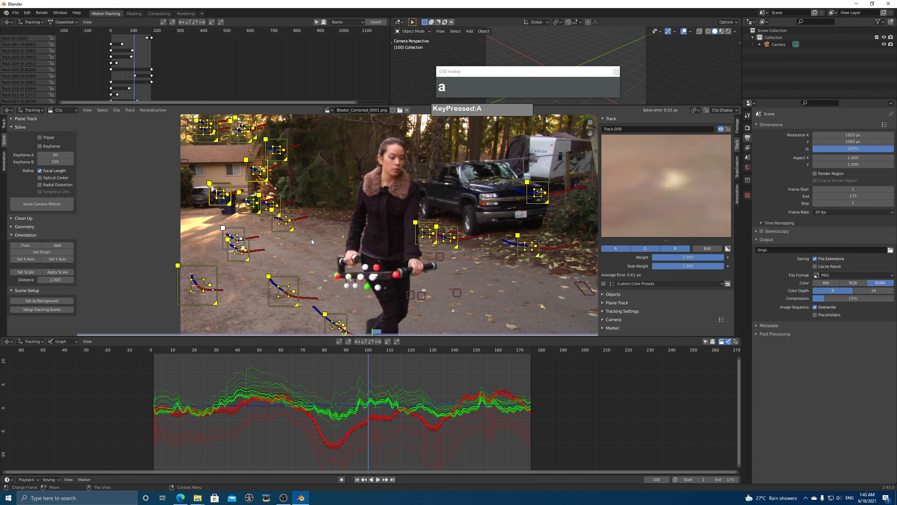
key("ctrl+l")
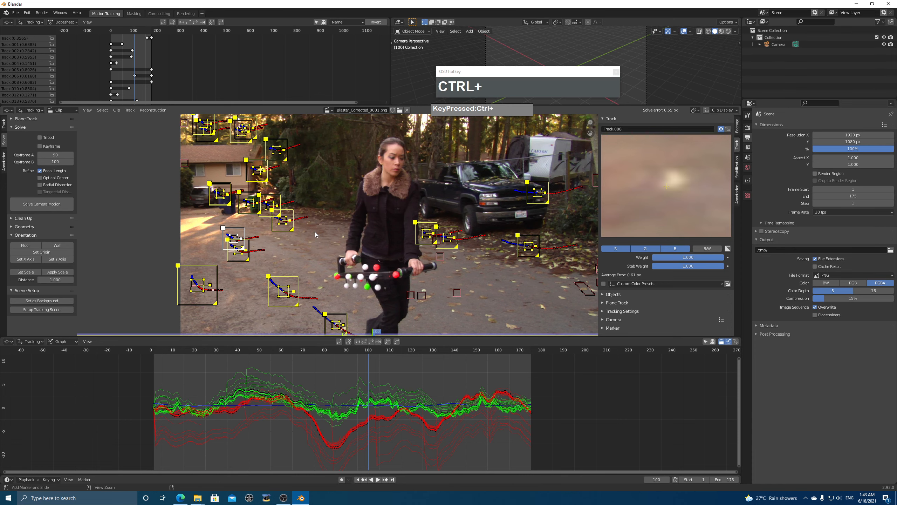
key("ctrl+l")
Step: At frame 109, select Track.017, Track.036 and the ground track beside the woman's arm, and set them as the floor plane
mouse_move(373, 364)
left_mouse_down()
mouse_move(354, 359)
mouse_move(478, 353)
mouse_move(388, 358)
left_mouse_up()
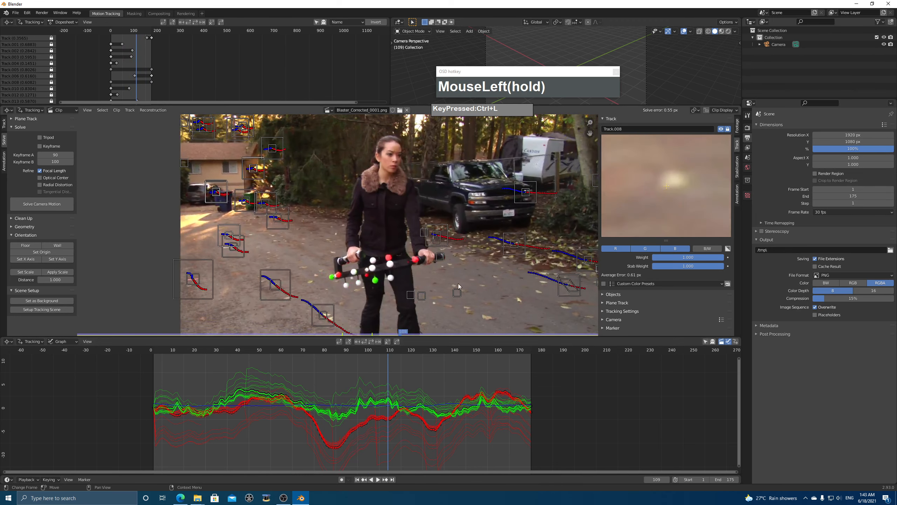
left_click(238, 249)
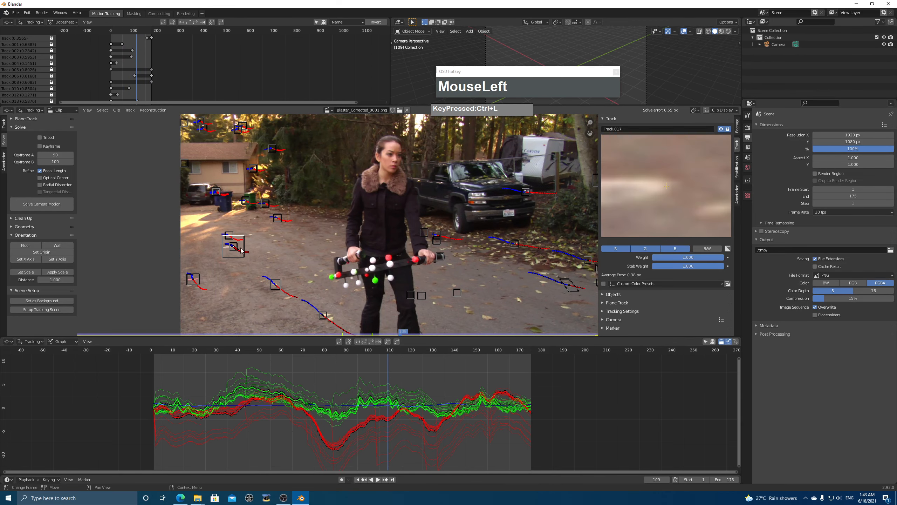
left_click(279, 271)
left_click(234, 248)
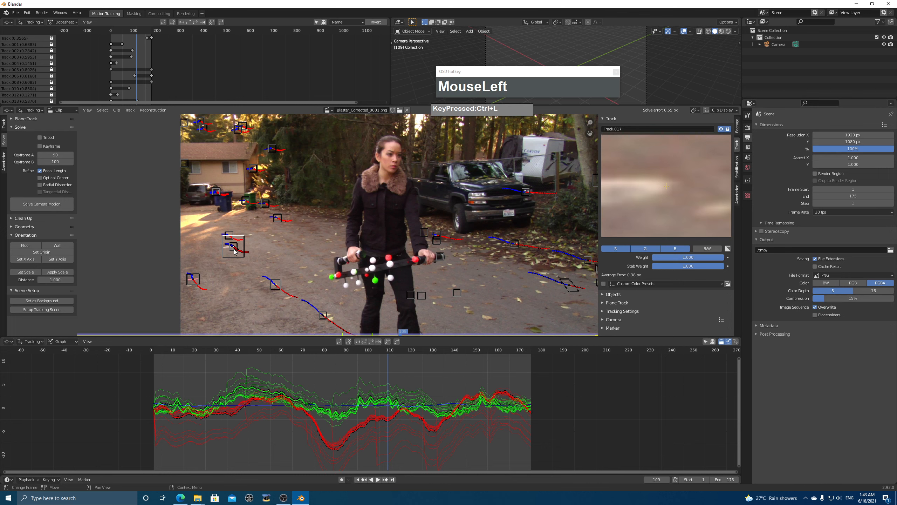
left_click(282, 286, "shift")
left_click(440, 236, "shift")
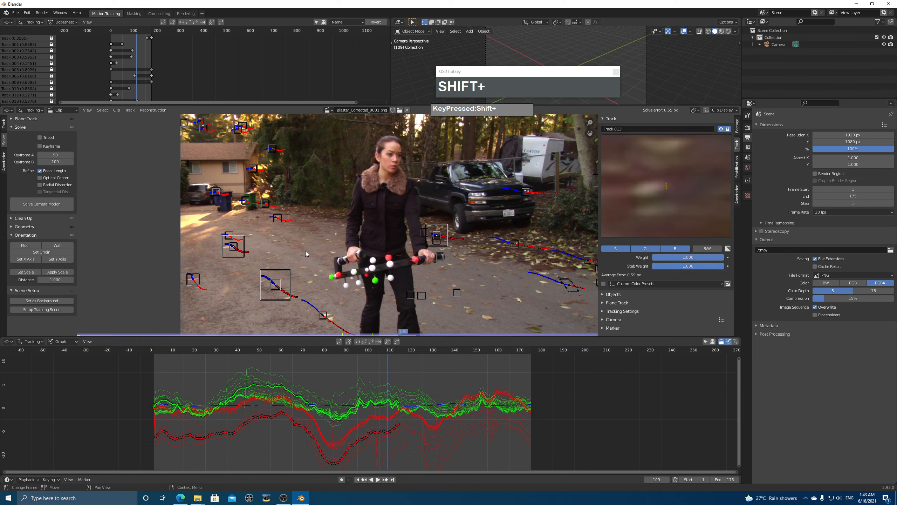
left_click(250, 252)
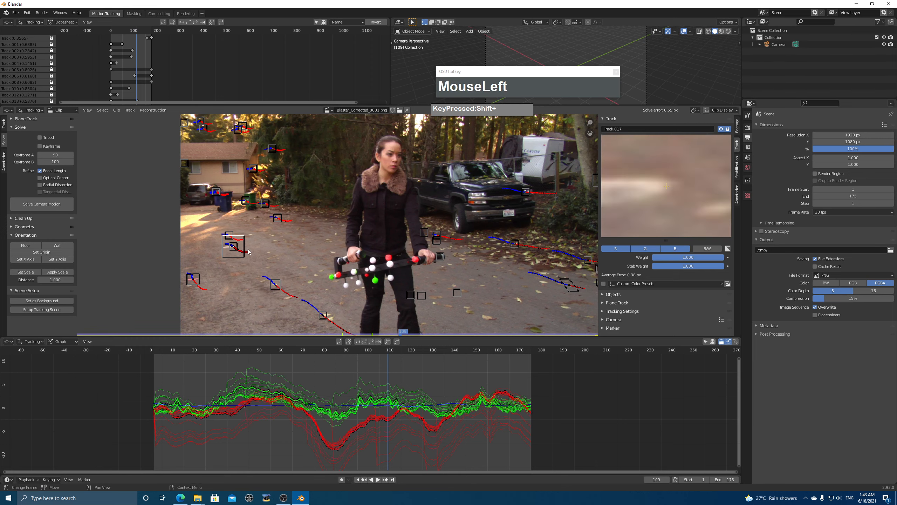
left_click(437, 241)
left_click(279, 291, "shift")
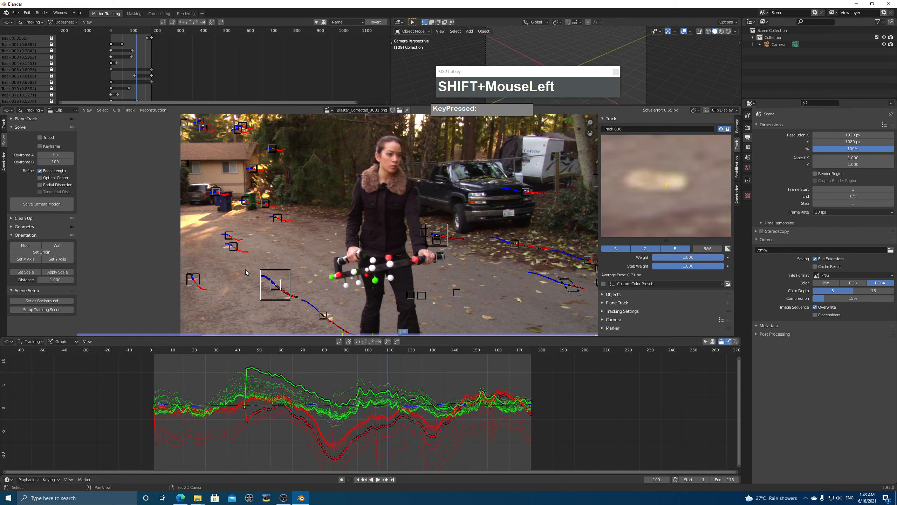
left_click(232, 248, "shift")
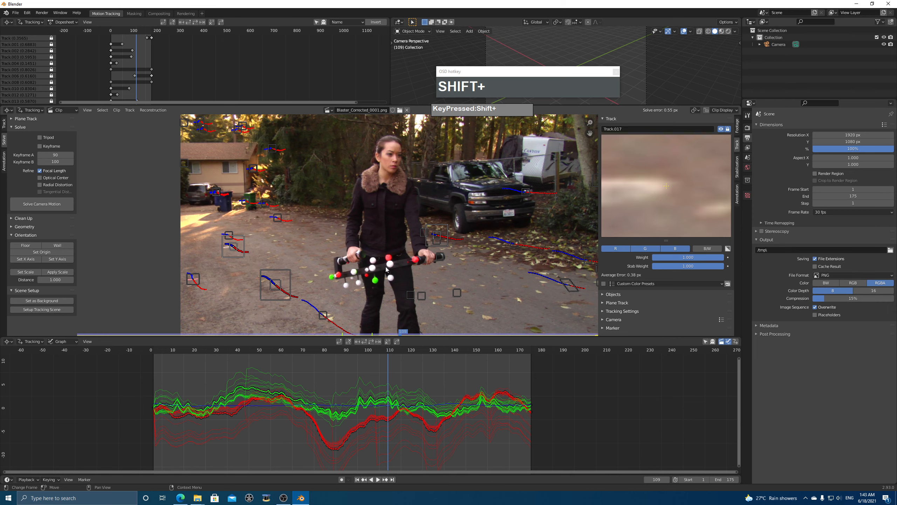
left_click(28, 246)
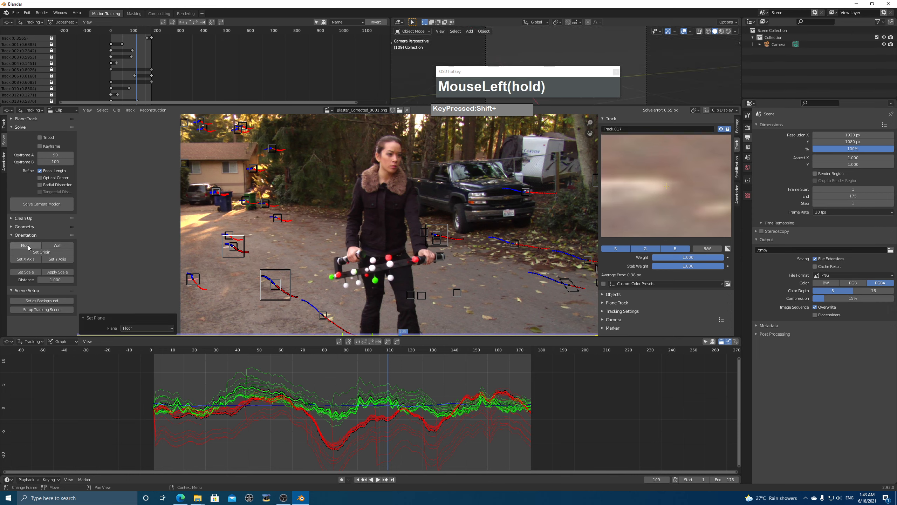
Step: Set Track.036 as the scene origin and use Track.022 to define the Y axis
left_click(278, 217)
left_click(277, 286)
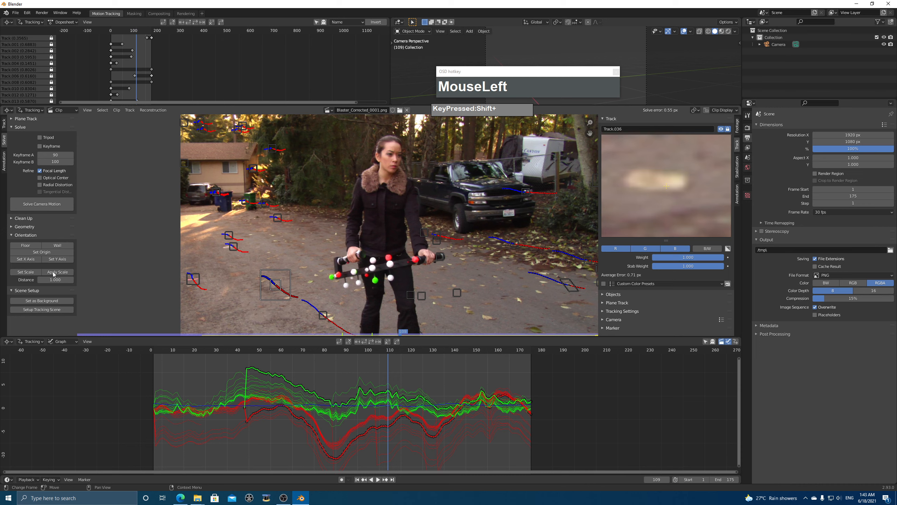
left_click(47, 253)
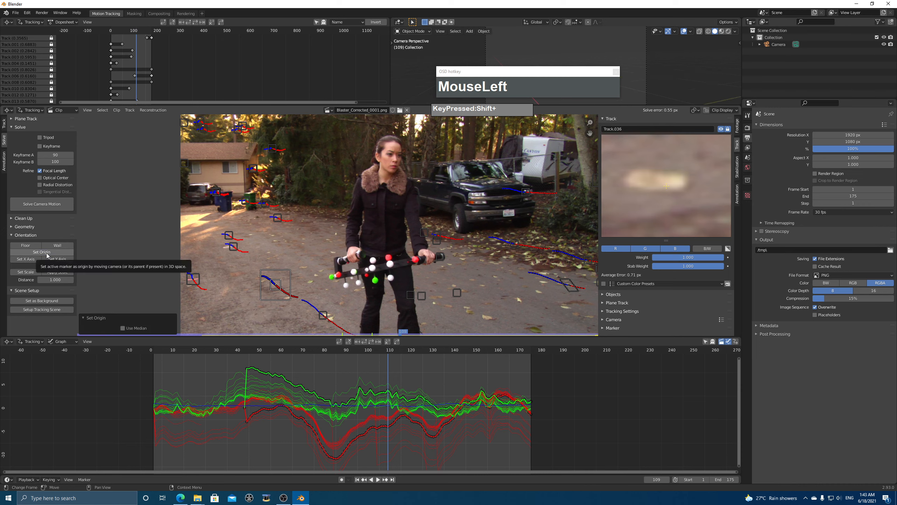
left_click(324, 315)
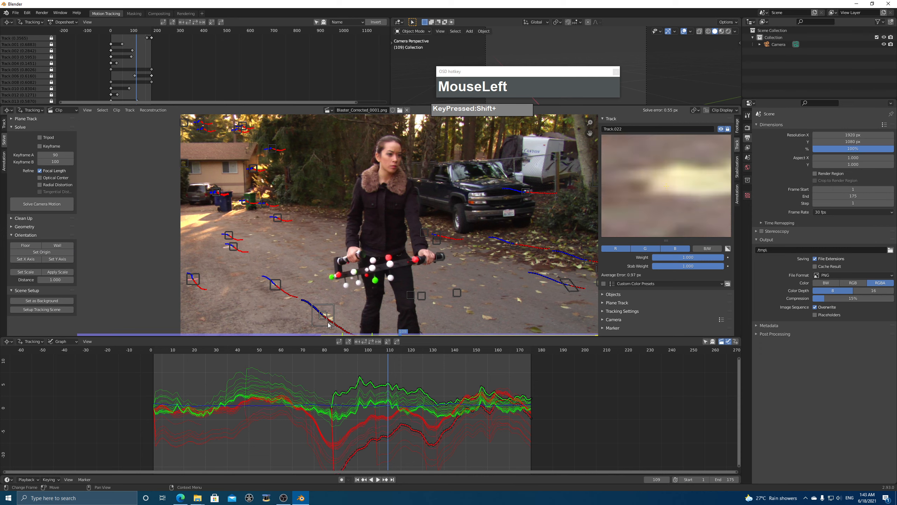
left_click(63, 259)
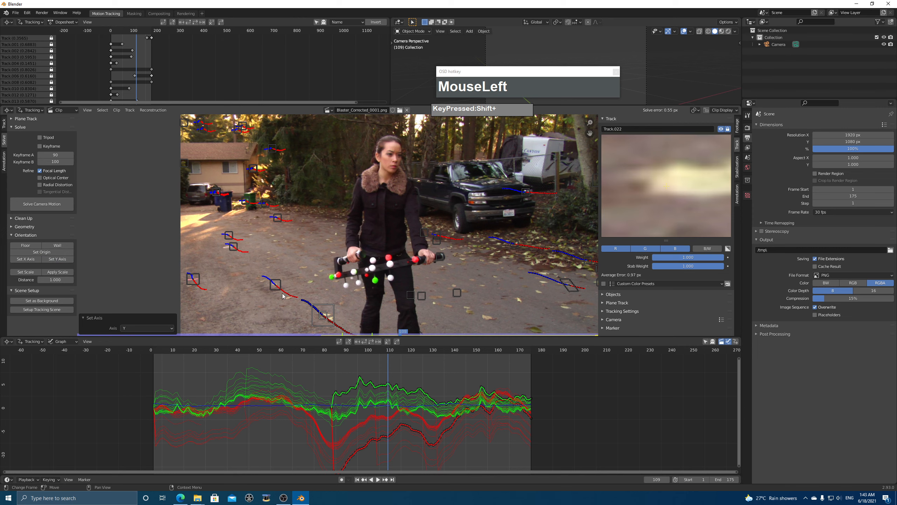
Step: Add the two large ground tracks to the lower left of the woman's legs to the selection
left_click(275, 285, "shift")
left_click(324, 315, "shift")
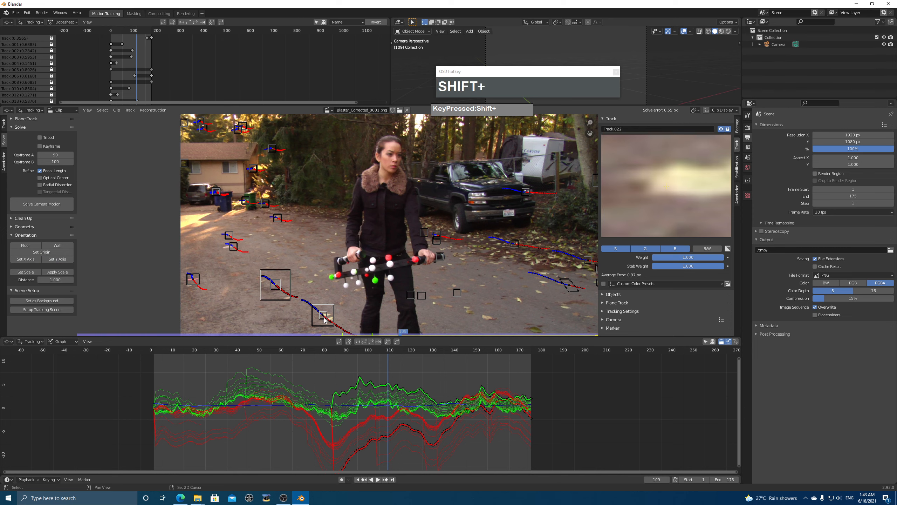
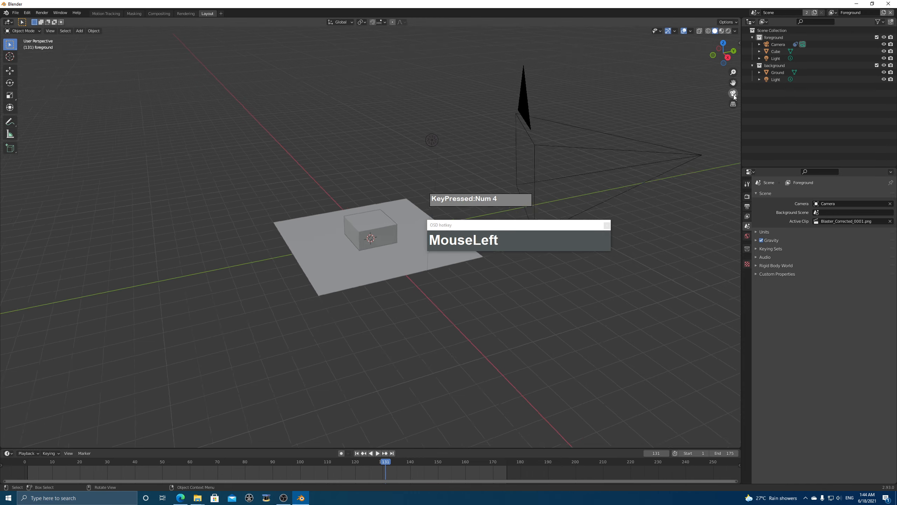
Step: Select the scene camera and set the opacity of its background movie clip to 1.000
left_click_drag(517, 197, 633, 102)
left_click_drag(555, 231, 661, 142)
left_click(458, 138)
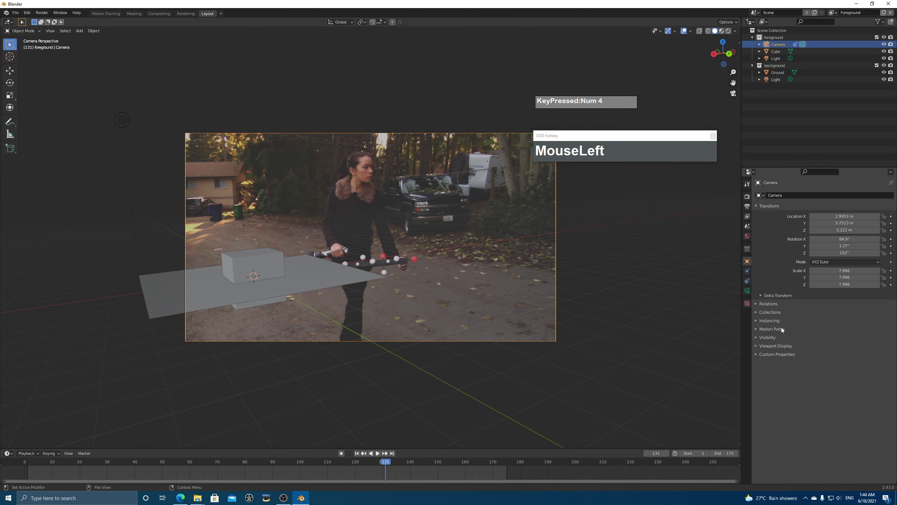
left_click(747, 291)
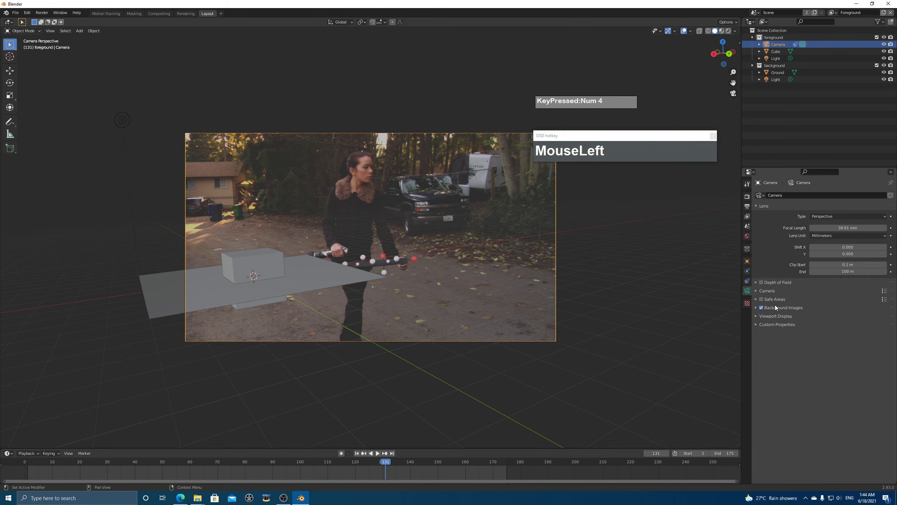
left_click(756, 307)
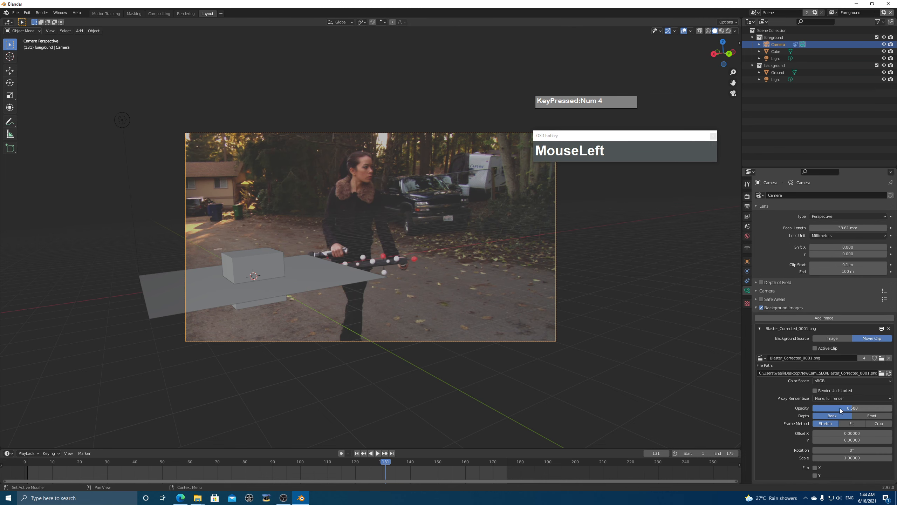
left_click_drag(846, 412, 894, 410)
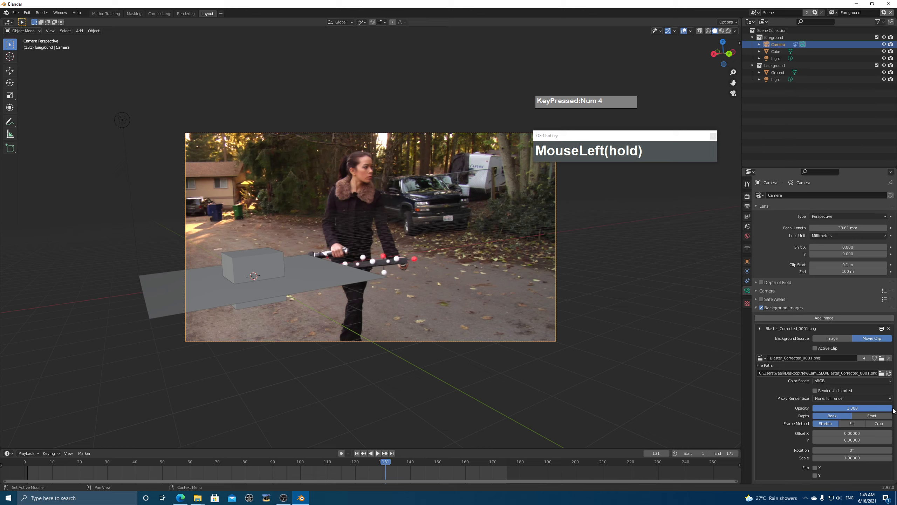
Step: Check the cube against the footage back to frame 80, turn on X-ray display, and go to frame 113
left_click(371, 452)
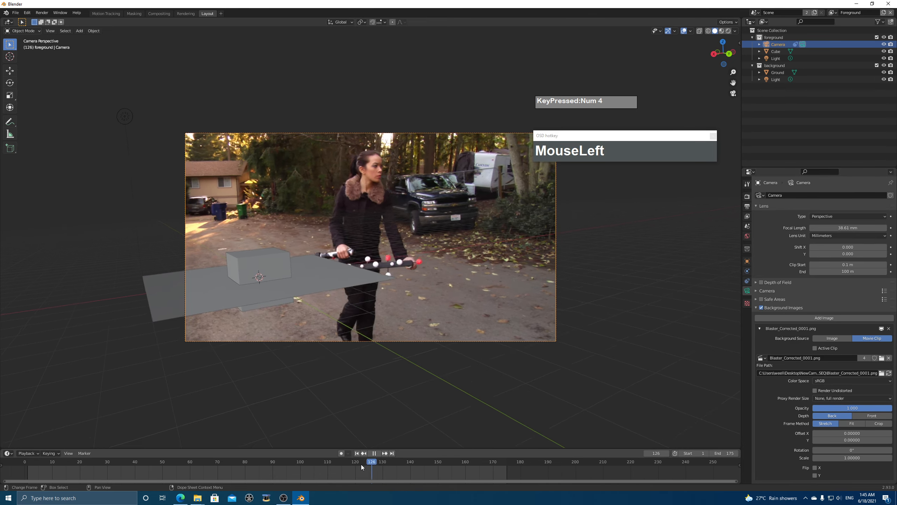
left_click_drag(361, 466, 244, 474)
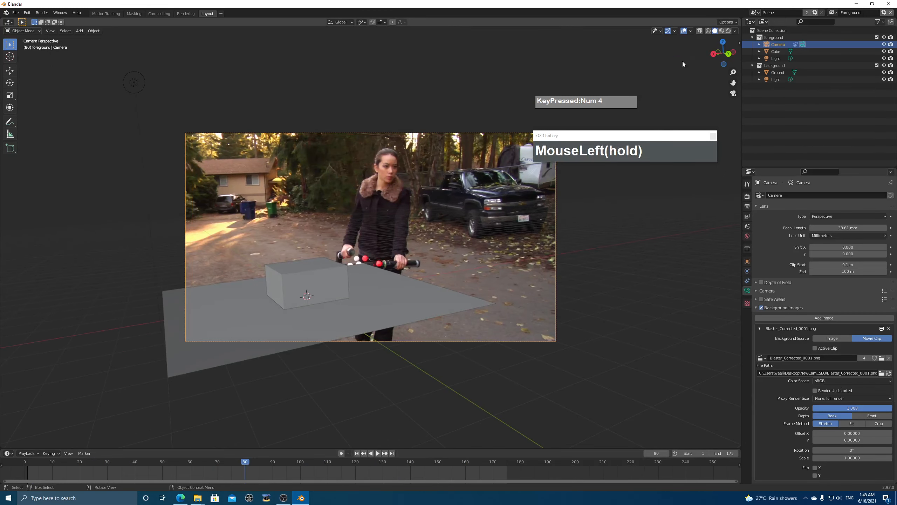
left_click(700, 30)
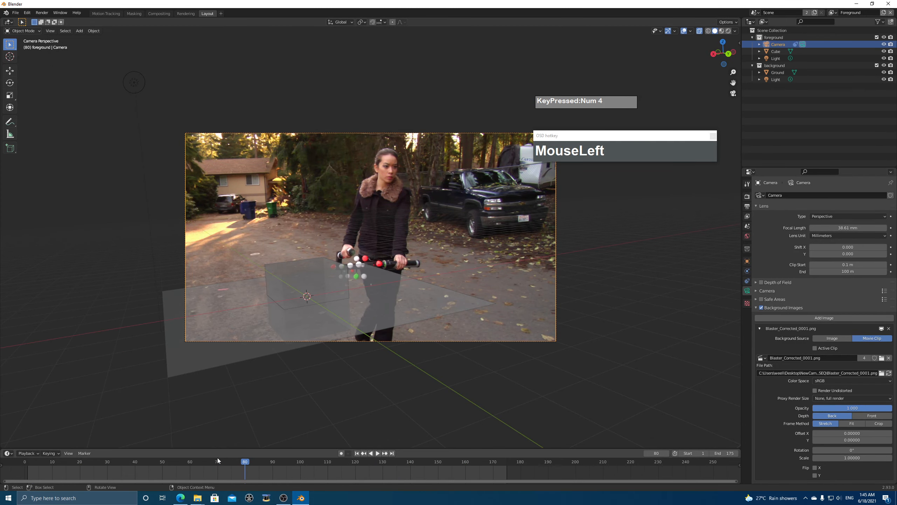
left_click_drag(250, 463, 336, 468)
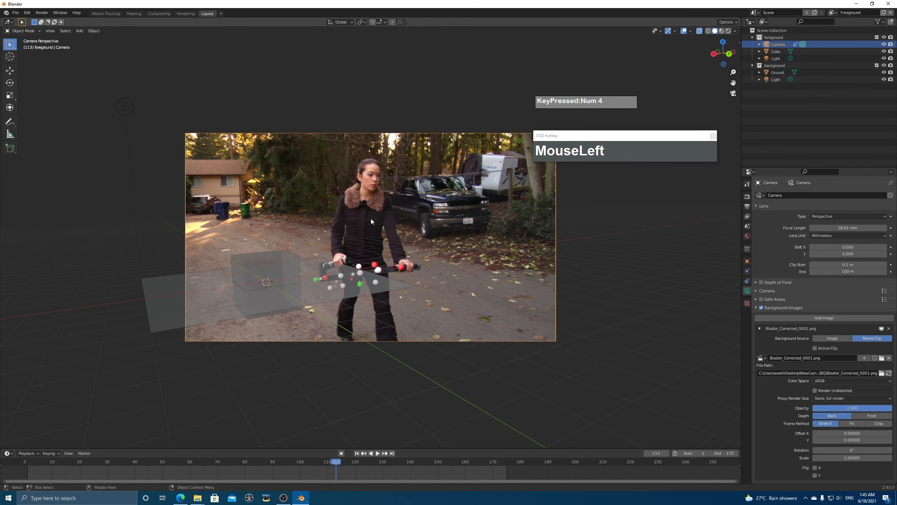
Step: Select the camera in the viewport and set the transform pivot point to 3D Cursor
left_click(498, 129)
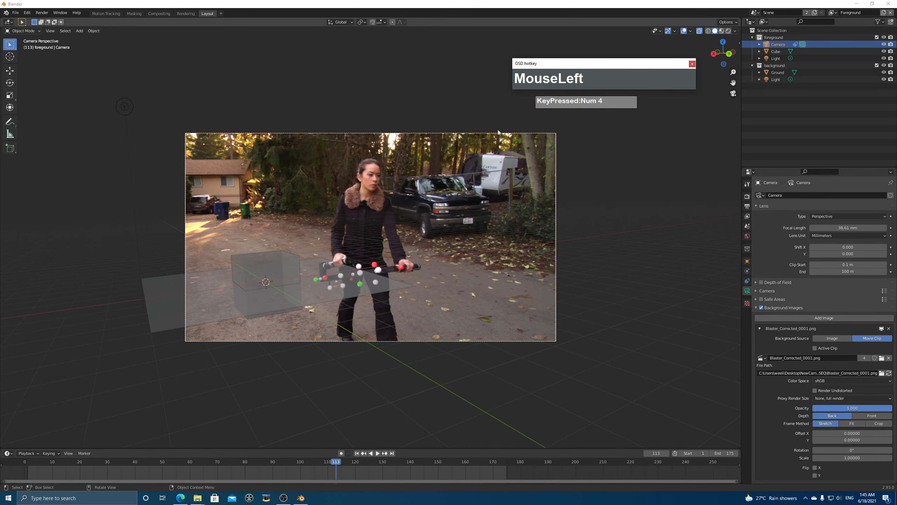
left_click(473, 133)
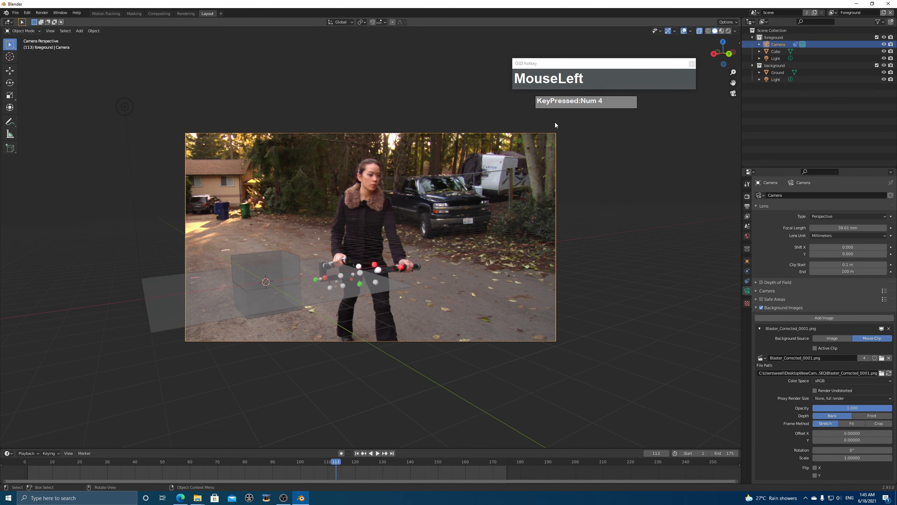
scroll(586, 308, "up", 1)
scroll(615, 282, "down", 1)
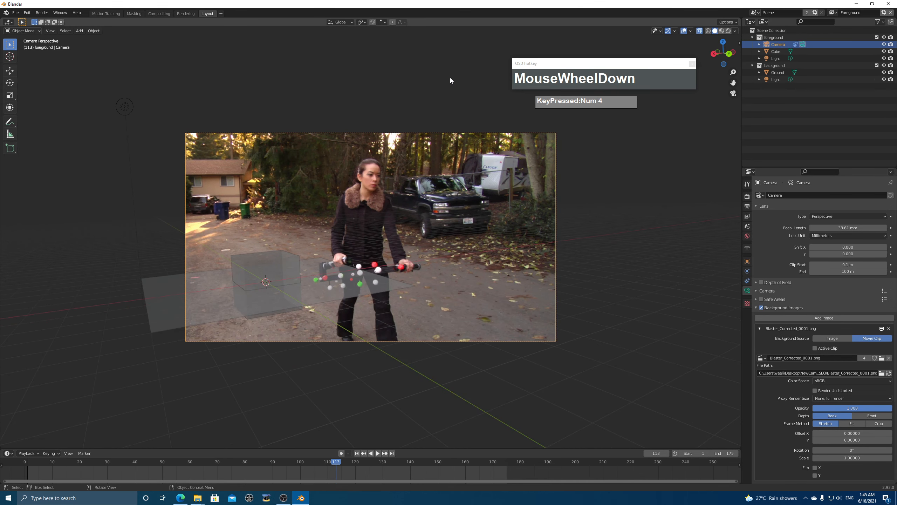
left_click(363, 22)
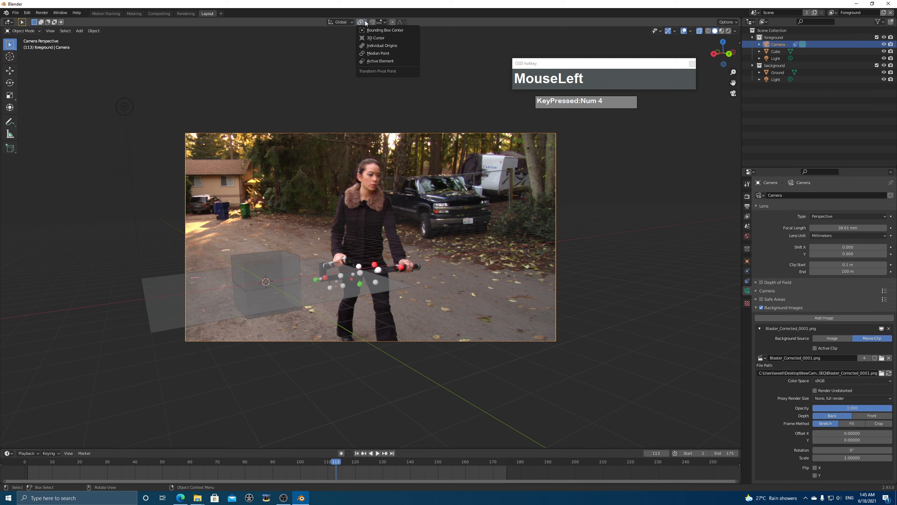
left_click(370, 38)
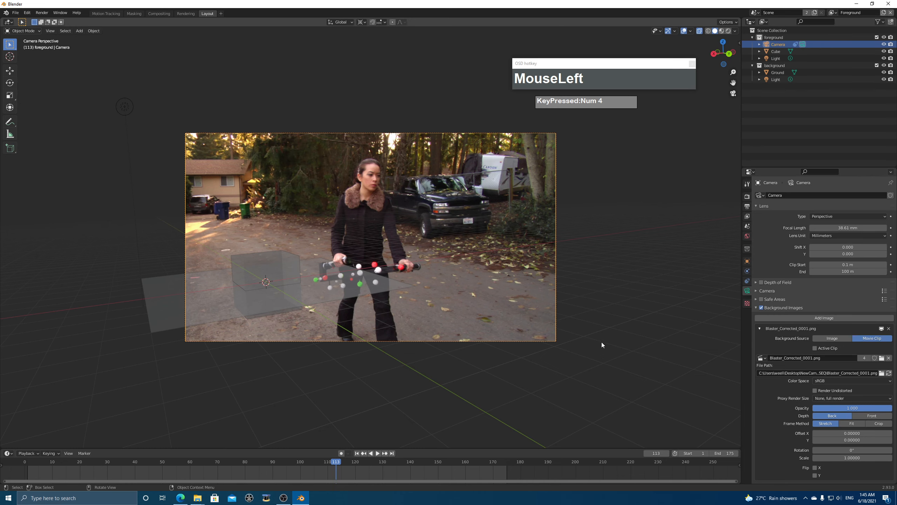
Step: Rotate the camera around the 3D cursor, constrained to the global Z axis
key("r")
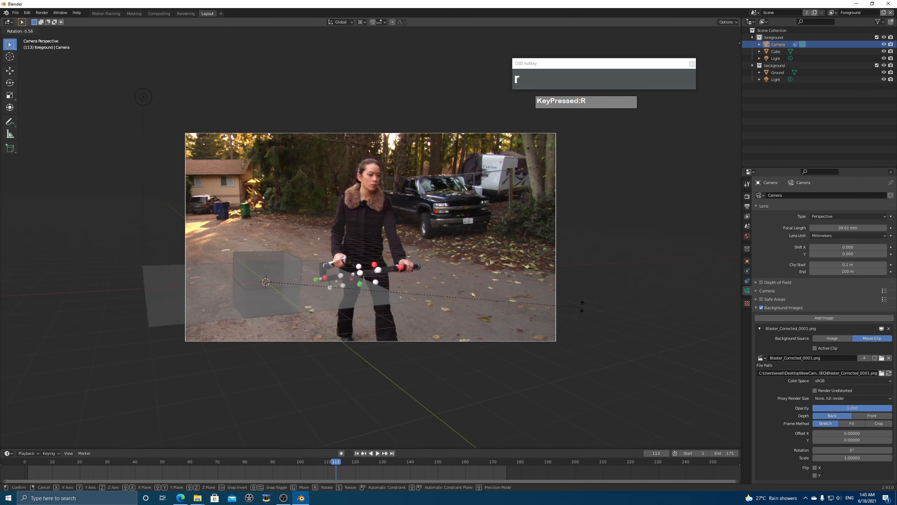
right_click(583, 306)
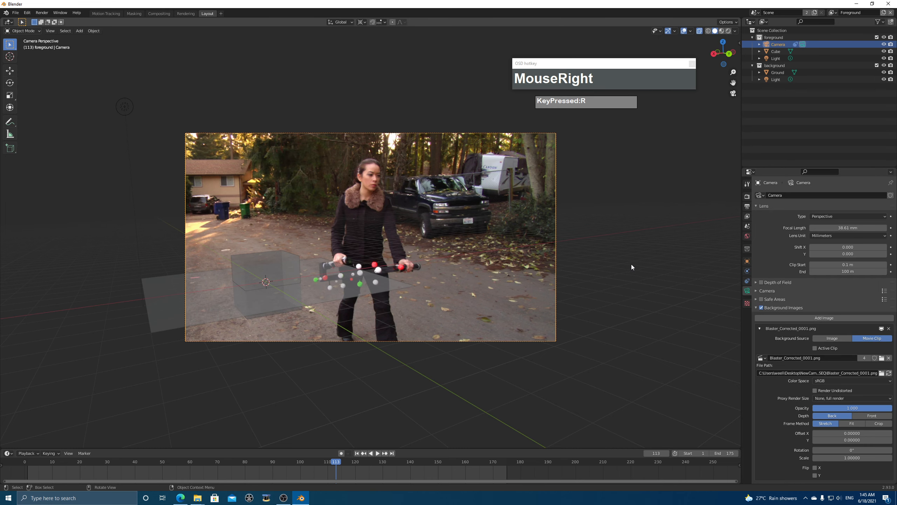
key("r")
key("z")
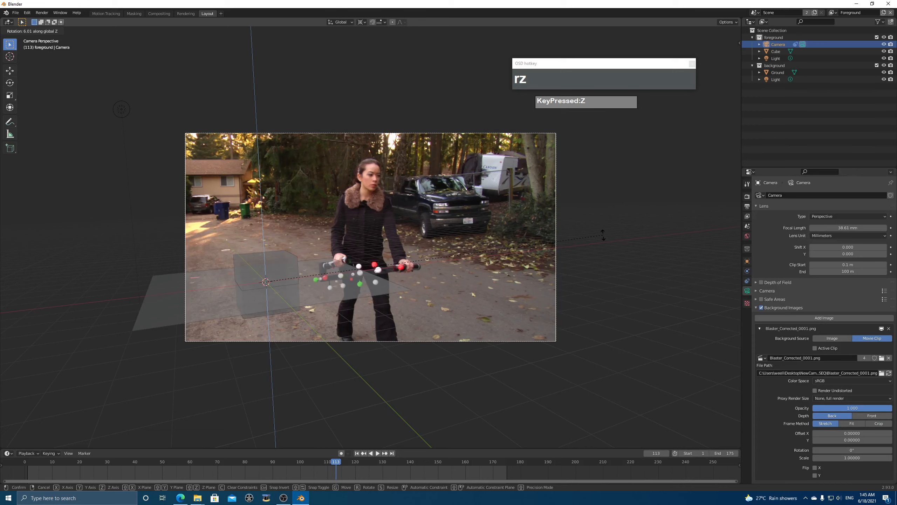
Step: Rotate the camera about 6 degrees around the global Z axis
left_click(603, 235)
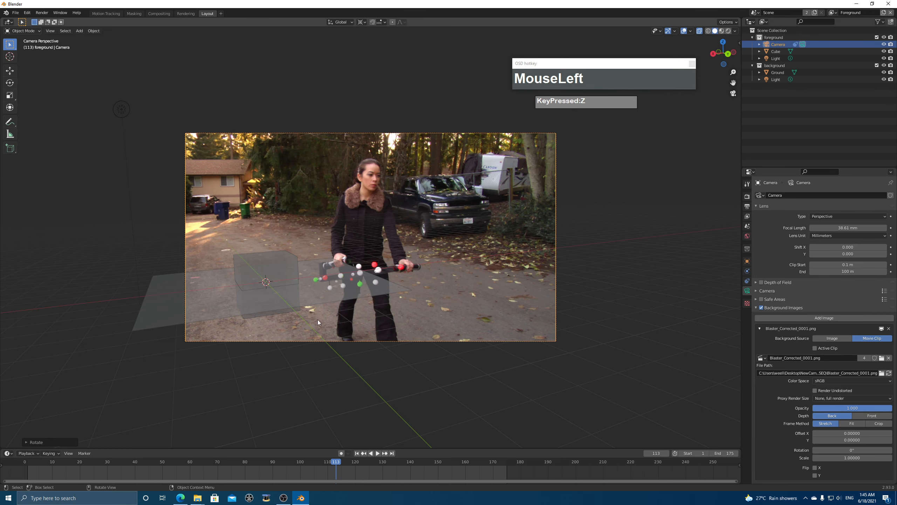
key("r")
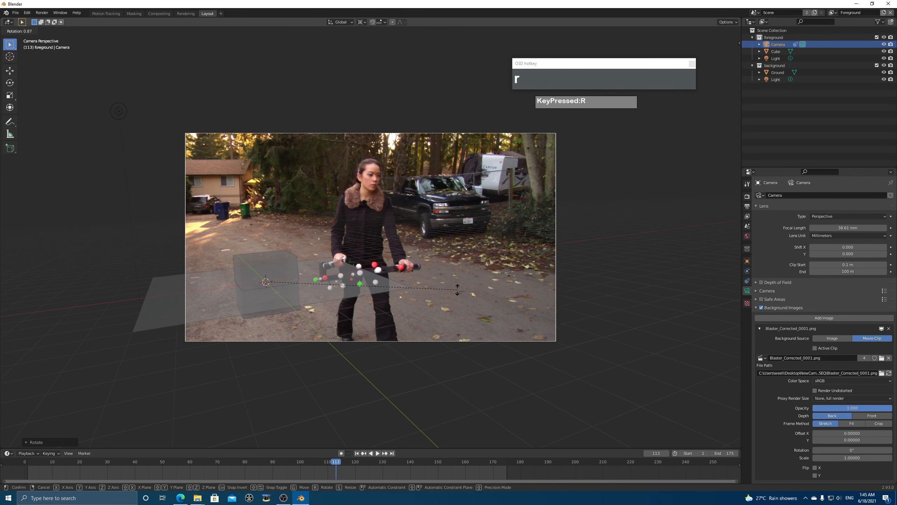
key("x")
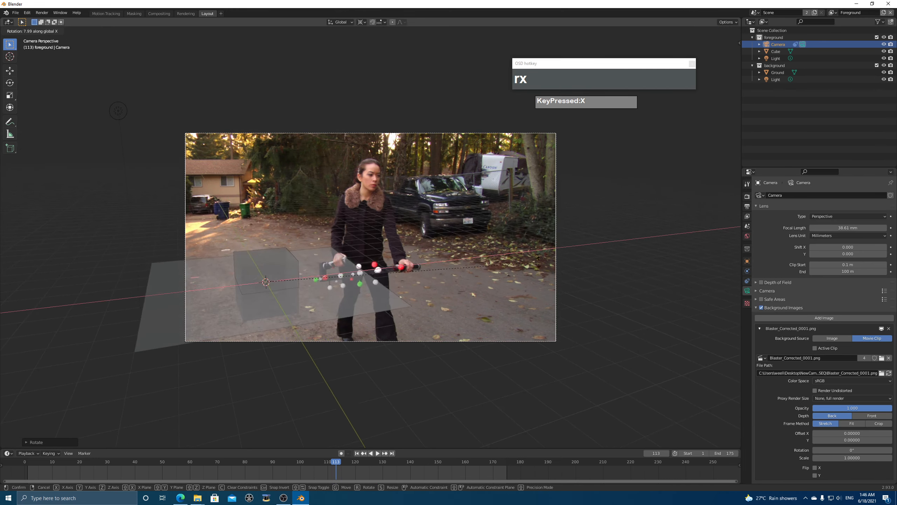
right_click(667, 233)
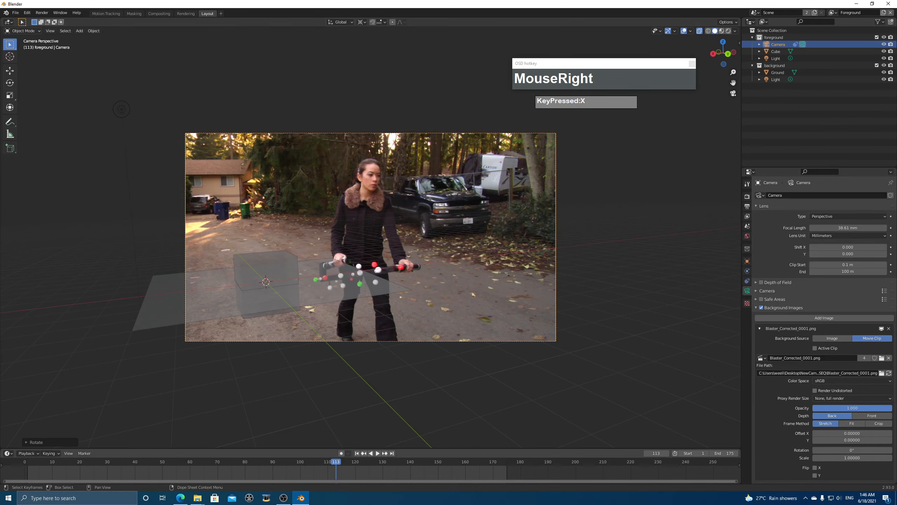
Step: Check the alignment up to frame 144, and add a new tracking object to the clip in the Motion Tracking workspace
left_click(378, 453)
mouse_move(424, 461)
left_mouse_down()
mouse_move(61, 474)
mouse_move(495, 466)
mouse_move(174, 475)
mouse_move(276, 484)
mouse_move(454, 477)
mouse_move(146, 492)
mouse_move(433, 456)
mouse_move(316, 458)
mouse_move(124, 493)
mouse_move(462, 473)
mouse_move(398, 481)
mouse_move(421, 472)
left_mouse_up()
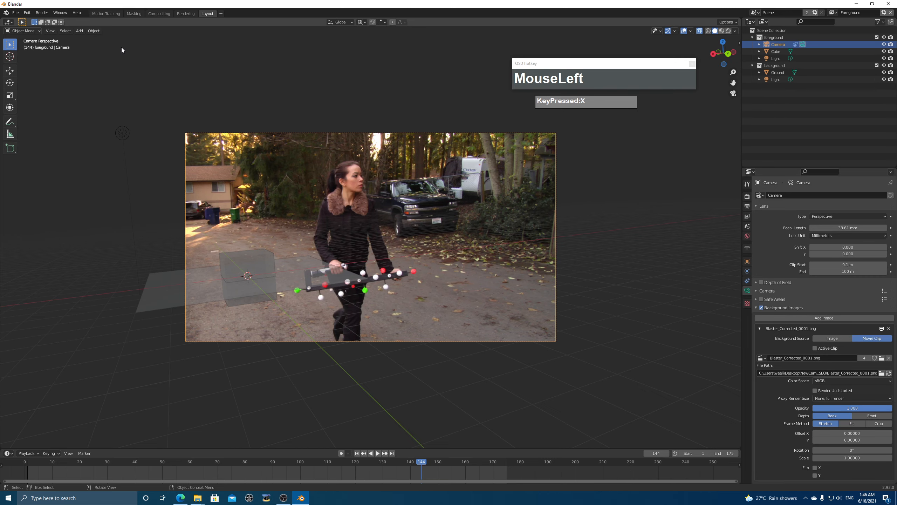
left_click(106, 13)
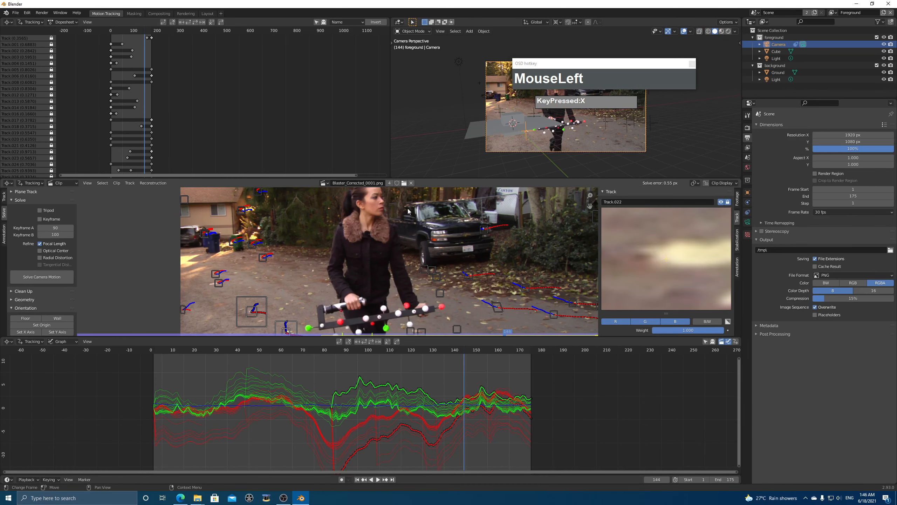
left_click_drag(429, 178, 429, 81)
scroll(419, 248, "up", 1)
scroll(430, 249, "down", 1)
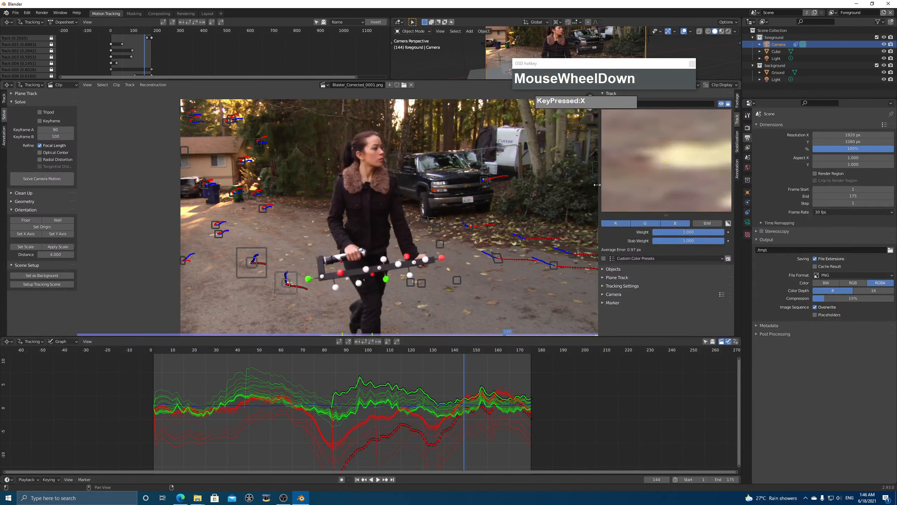
left_click(604, 269)
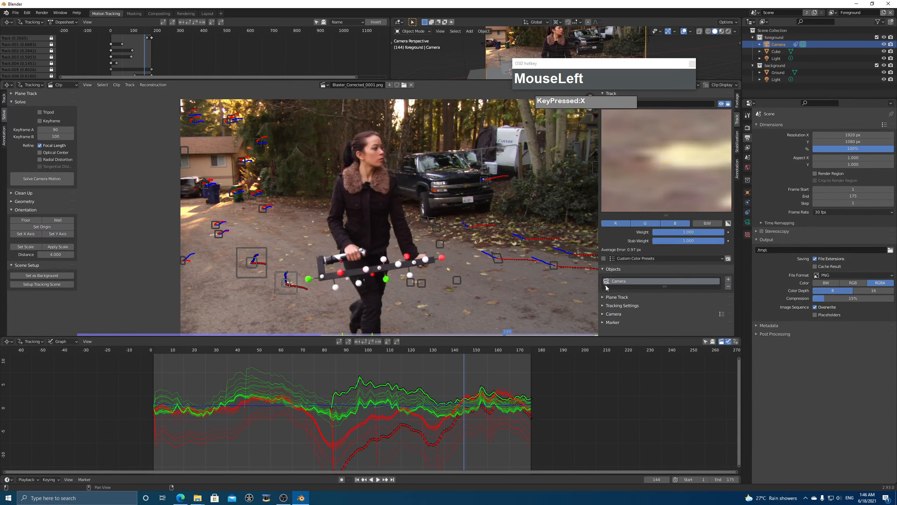
left_click(728, 280)
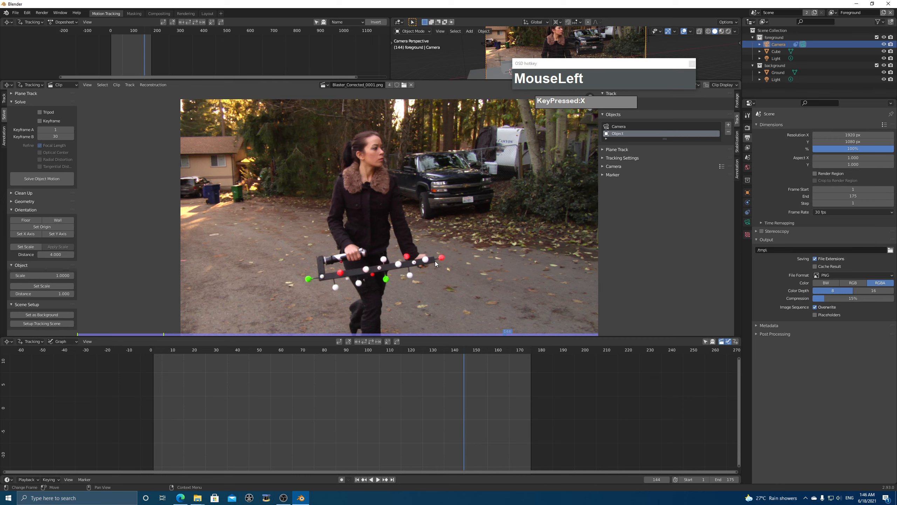
Step: Set the motion model for new tracks to Location in the tracking settings
left_click(4, 100)
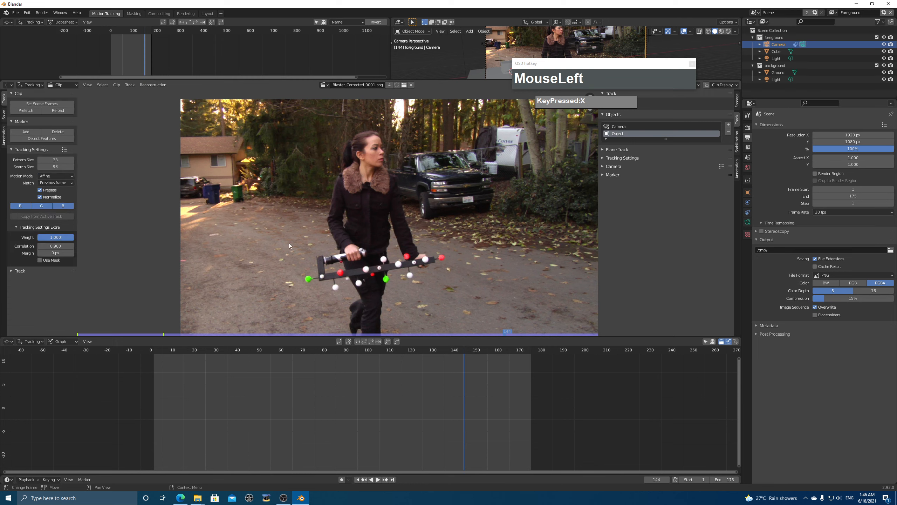
left_click(60, 177)
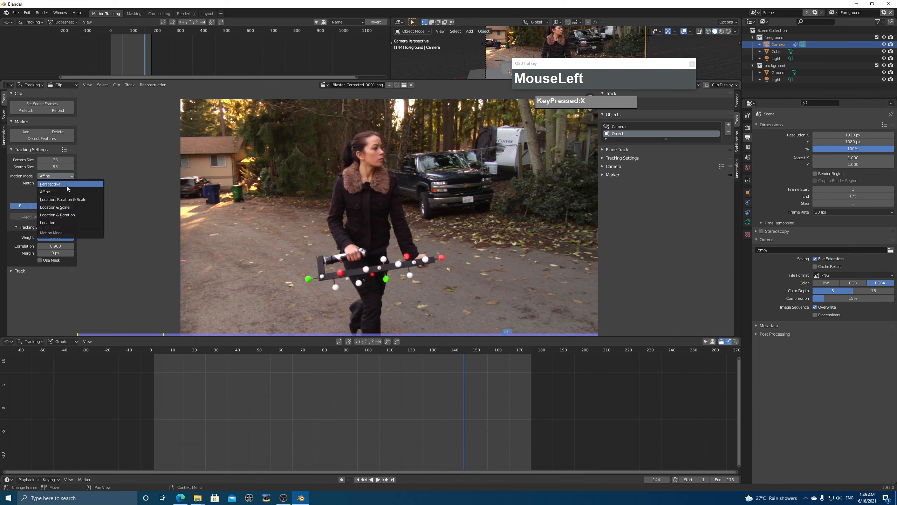
left_click(50, 222)
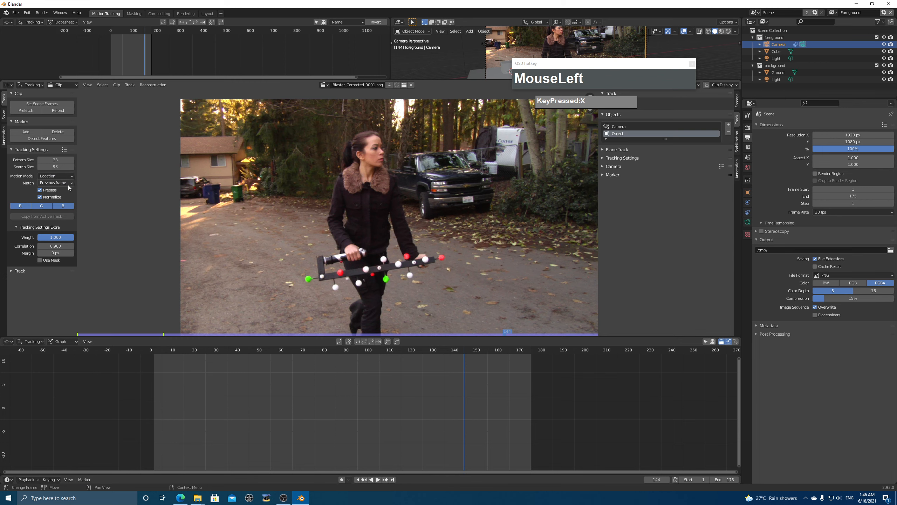
Step: Add a tracking marker at frame 85 on the white ball hanging beside the green one under the prop's bar
middle_click_drag(367, 285, 371, 253)
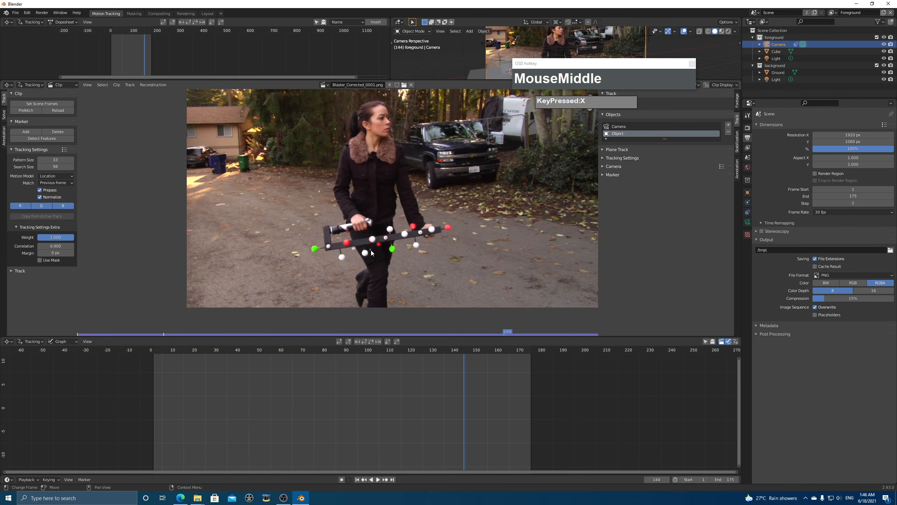
scroll(424, 233, "up", 1)
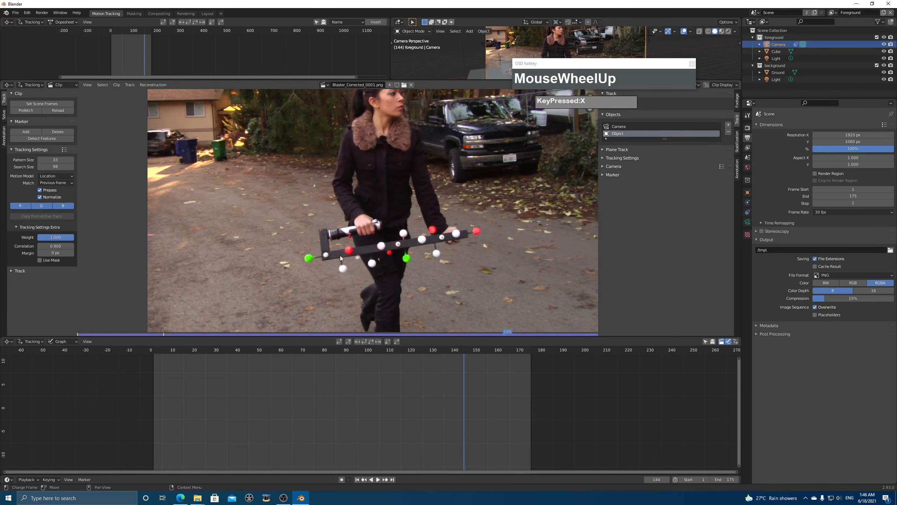
left_click_drag(454, 356, 336, 370)
scroll(417, 250, "up", 2)
middle_click_drag(438, 262, 354, 206)
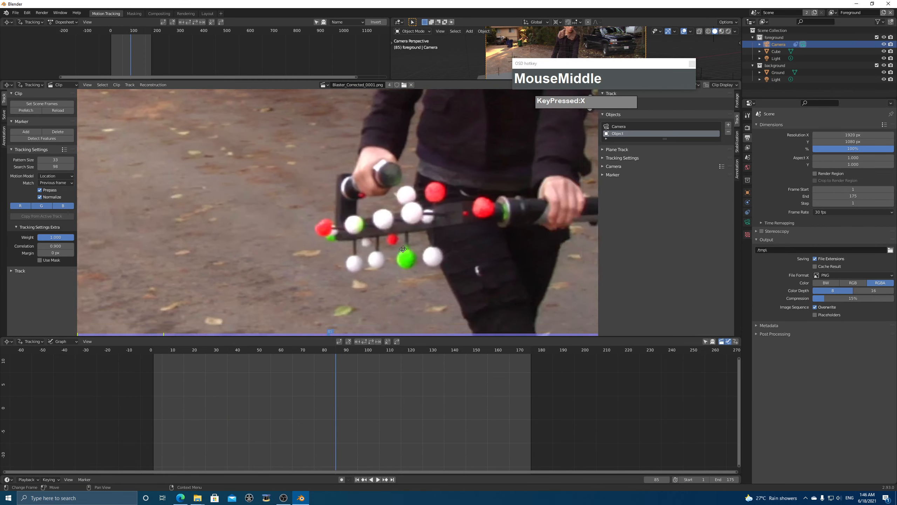
scroll(353, 206, "up", 2)
scroll(350, 223, "up", 1)
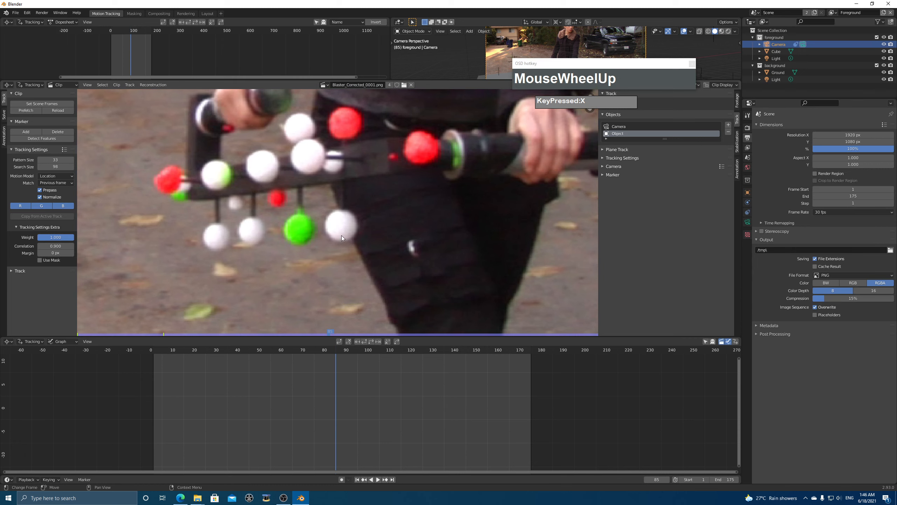
key("ctrl")
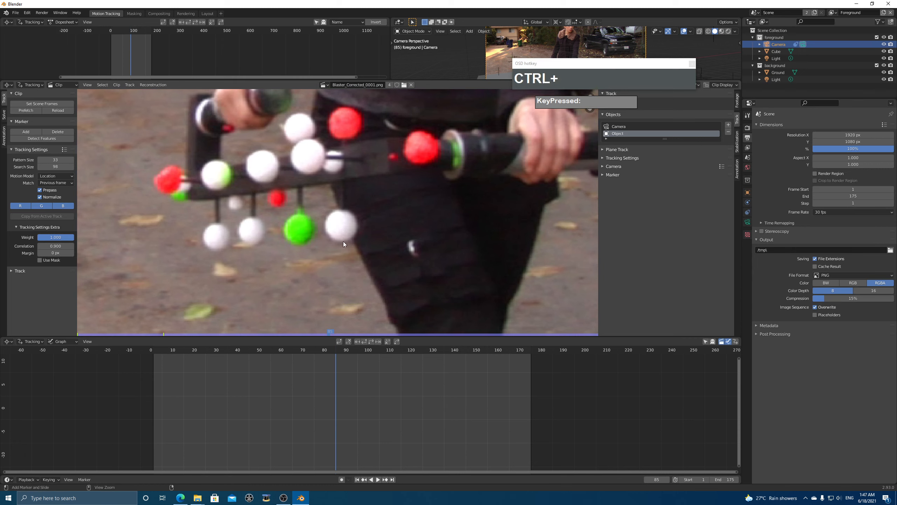
left_click(340, 226, "ctrl")
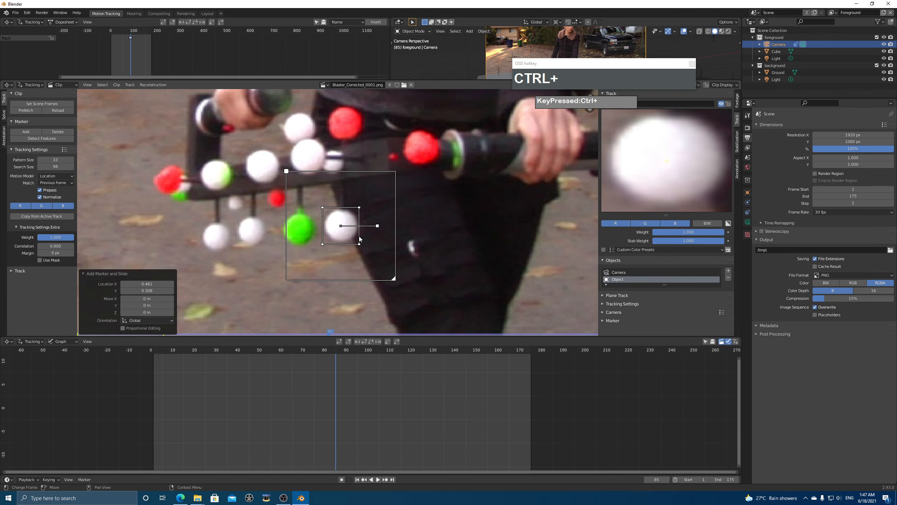
Step: Enlarge the marker by a factor of 1.031 and centre it on the white ball using the track preview
left_click_drag(685, 211, 683, 230)
key("s")
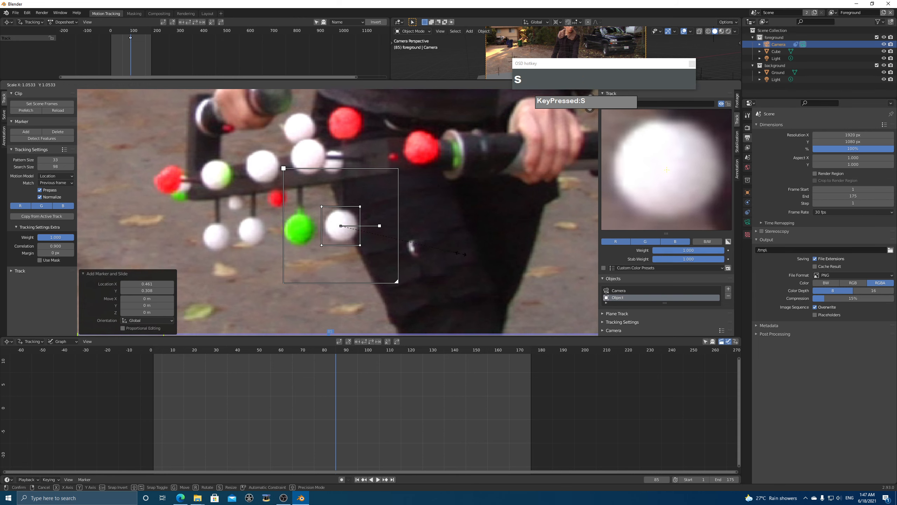
left_click(458, 252)
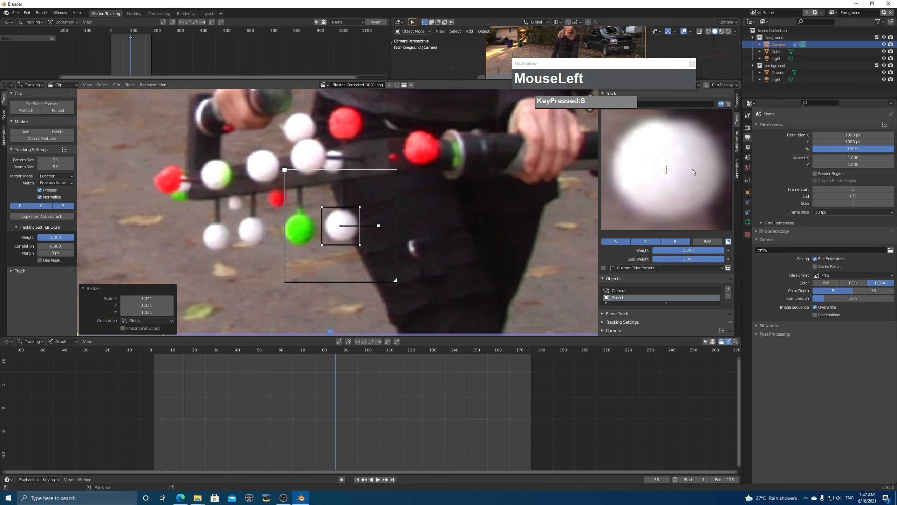
left_click_drag(679, 183, 677, 182)
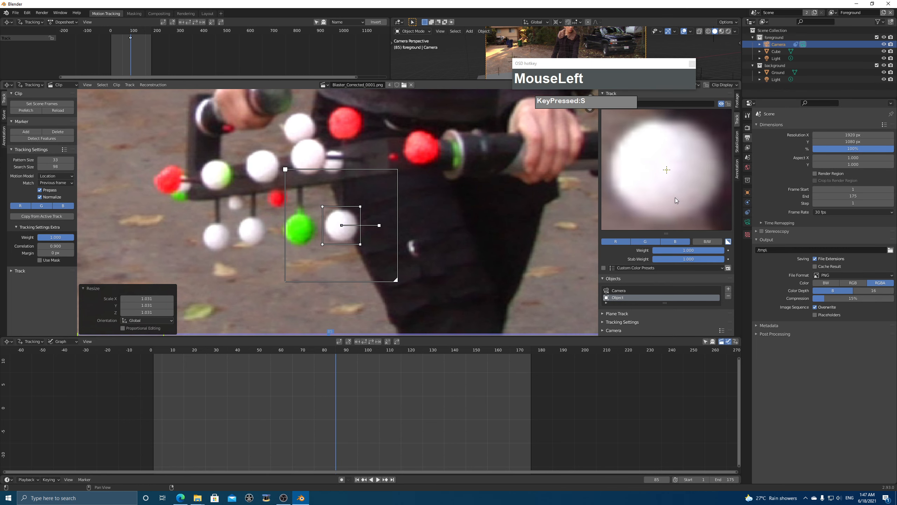
Step: Track the marker forward from frame 85, lock the clip view to the selection, and return to frame 85
scroll(355, 161, "down", 3)
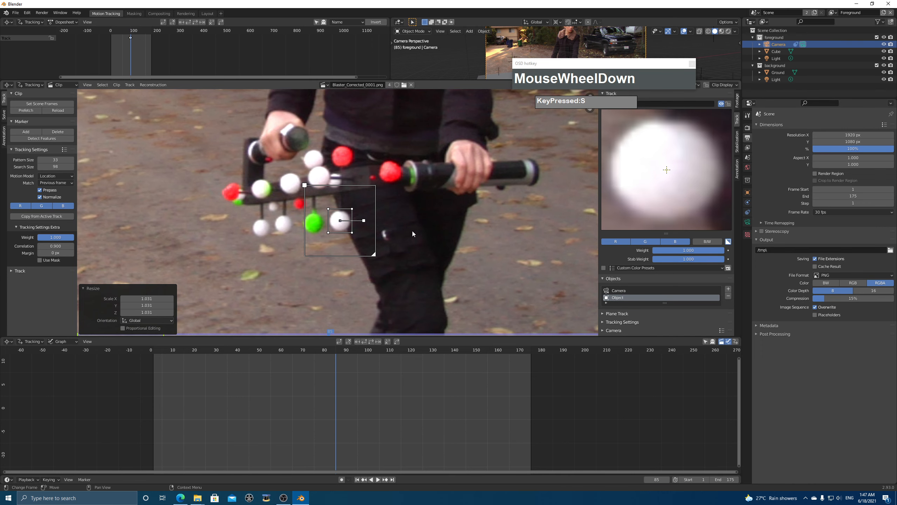
key("ctrl+t")
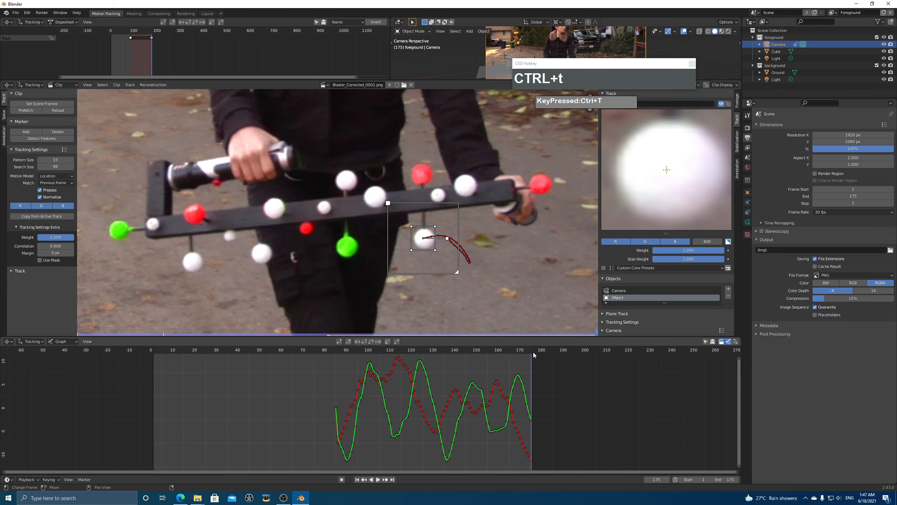
left_click_drag(532, 351, 348, 378)
key("l")
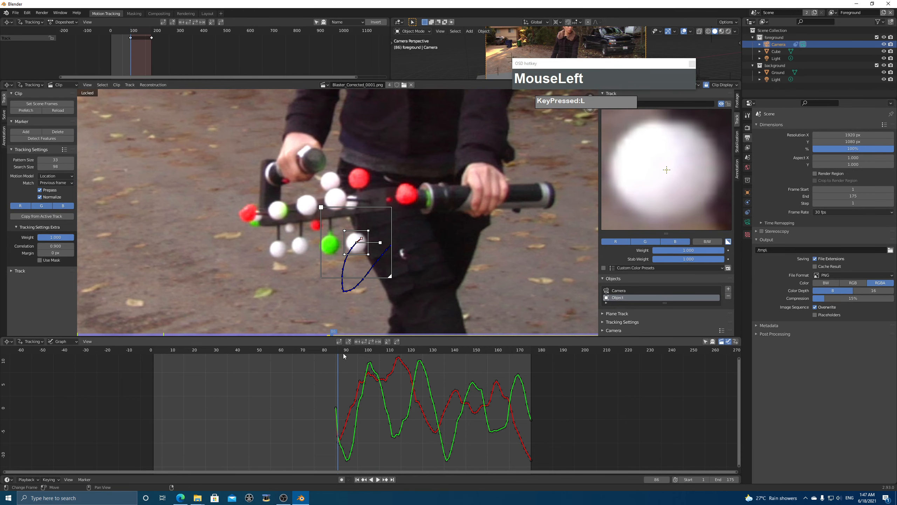
left_click_drag(344, 356, 336, 354)
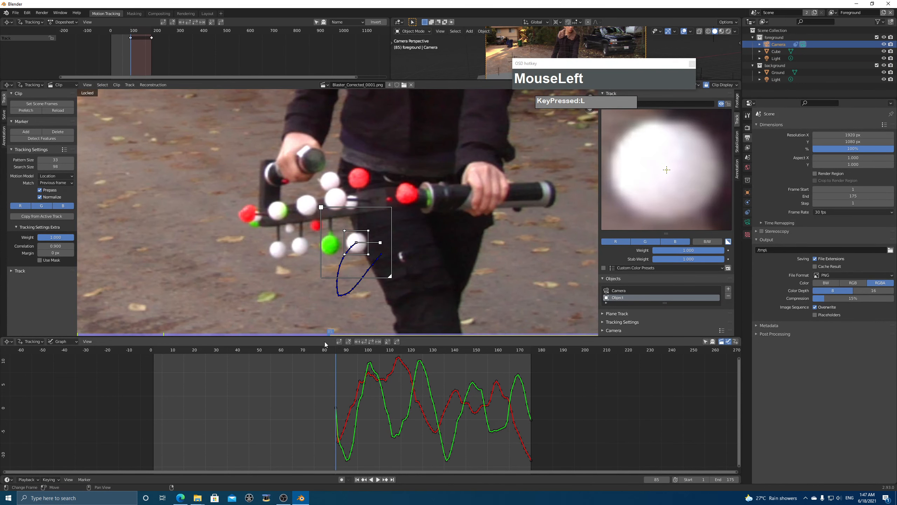
Step: Track the marker backward from frame 85, check the result, and lock the track
key("ctrl+shift+t")
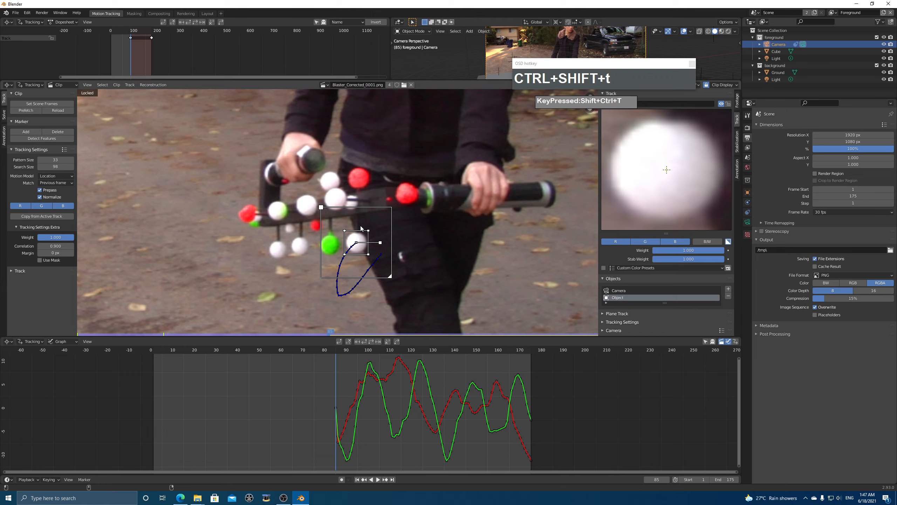
left_click_drag(160, 358, 372, 368)
key("ctrl+l")
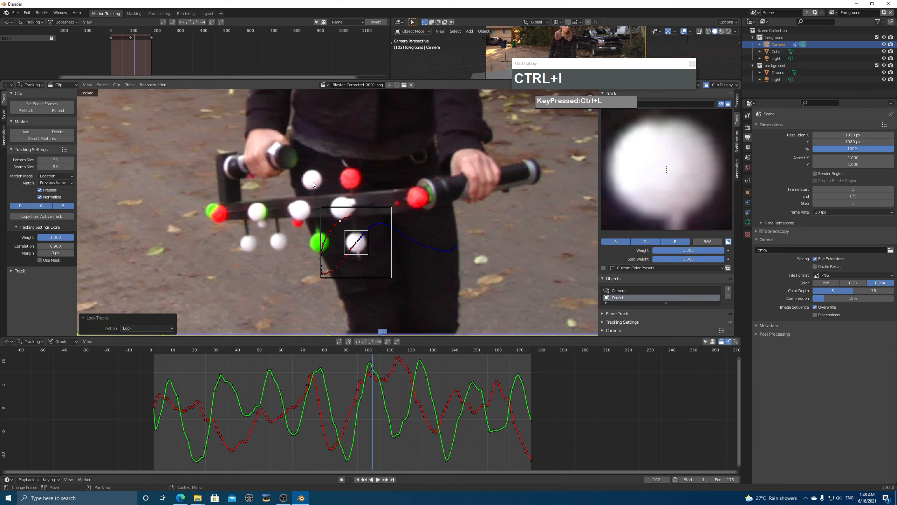
Step: Add a marker at frame 102 on the white ball above the bar and centre it in the track preview
key("ctrl")
left_click(312, 182, "ctrl")
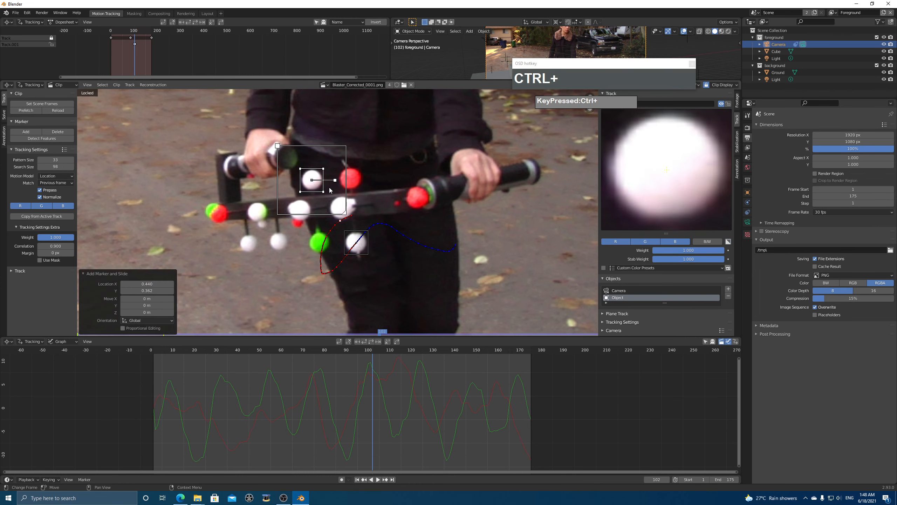
left_click(729, 242)
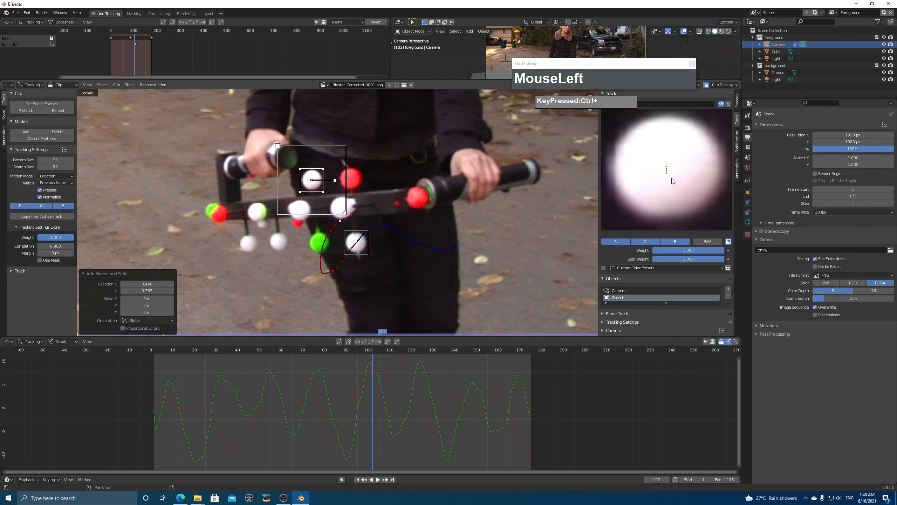
left_click_drag(685, 192, 683, 191)
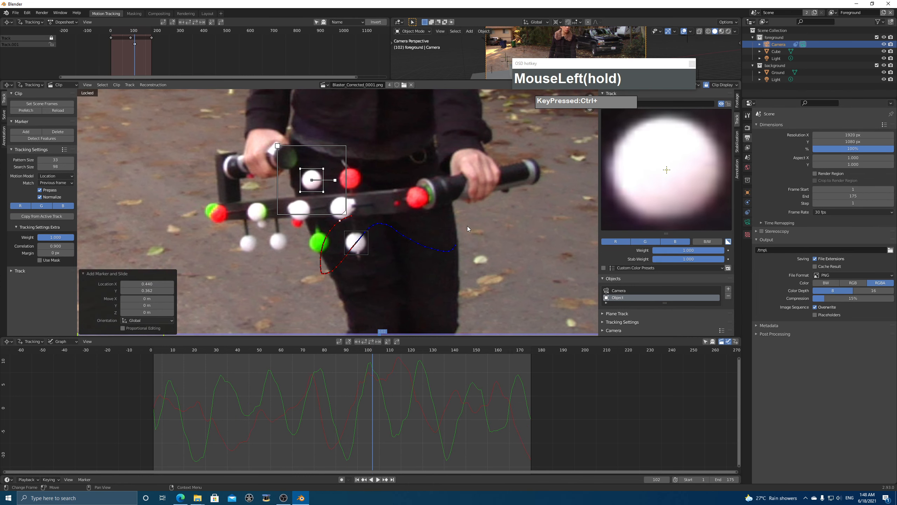
Step: Track the new marker forward and backward from frame 102
key("ctrl+t")
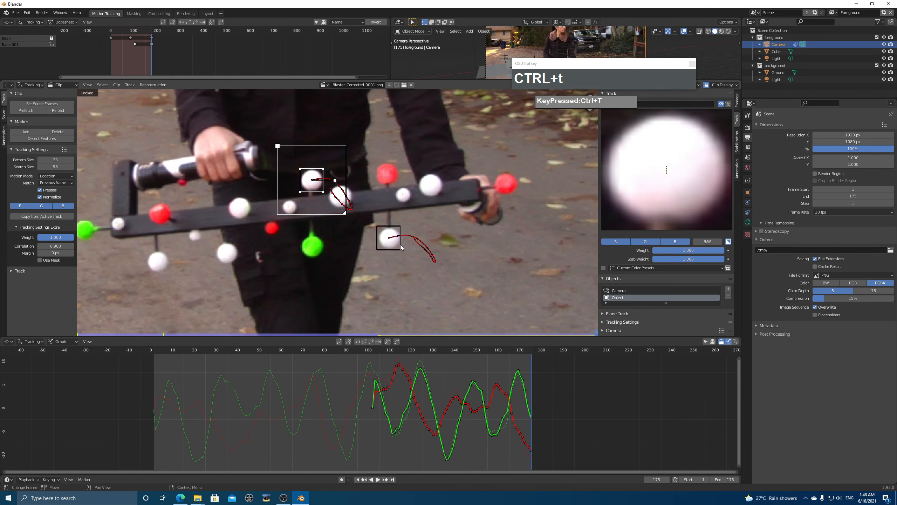
left_click_drag(526, 363, 372, 364)
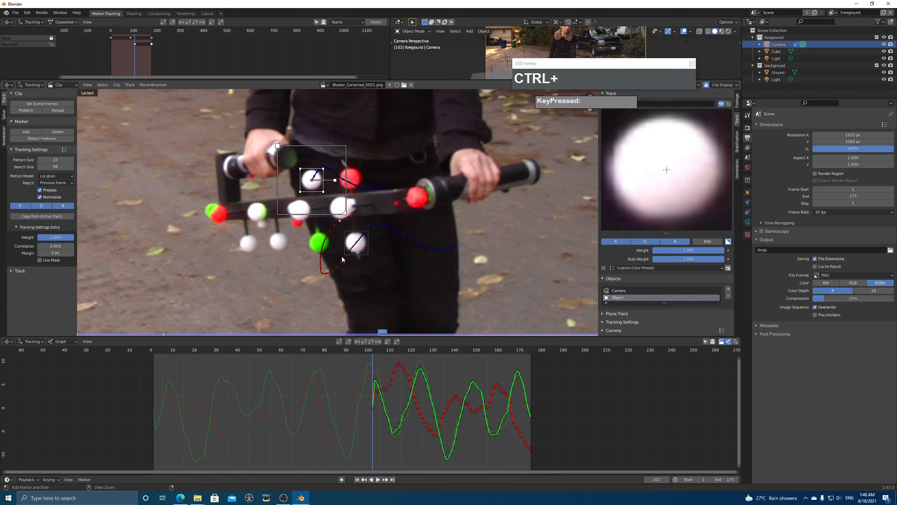
key("ctrl+shift+t")
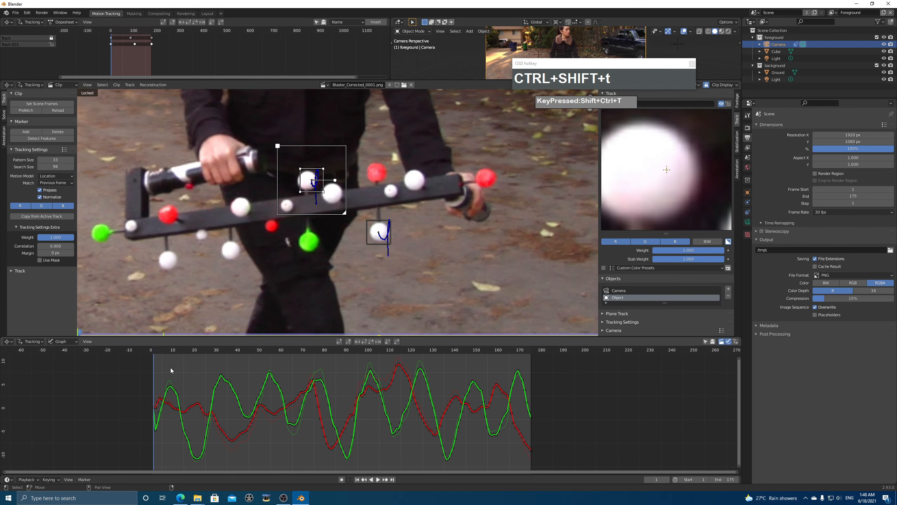
Step: Set the default match method for new tracks to Keyframe
left_click_drag(170, 368, 223, 381)
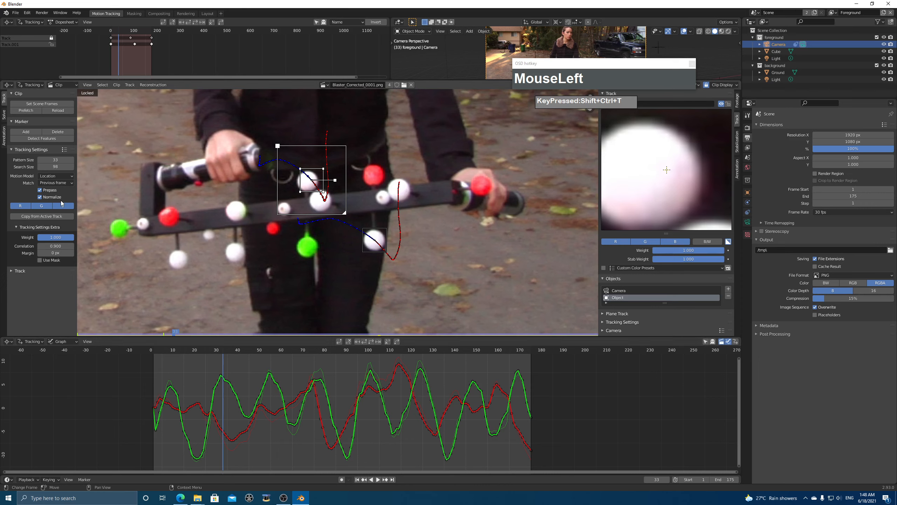
left_click(58, 185)
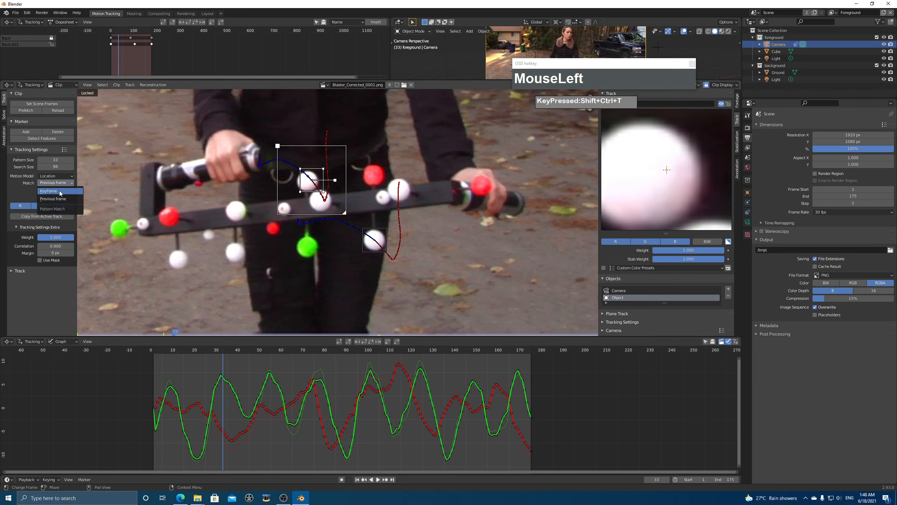
left_click(54, 192)
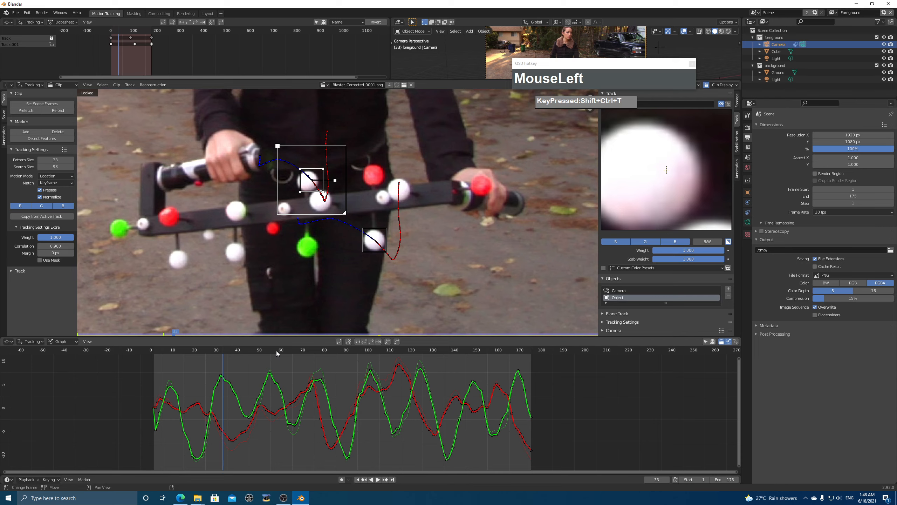
Step: Set the selected track's own match method to Keyframe in its tracking settings
left_click_drag(277, 353, 279, 353)
scroll(699, 307, "down", 1)
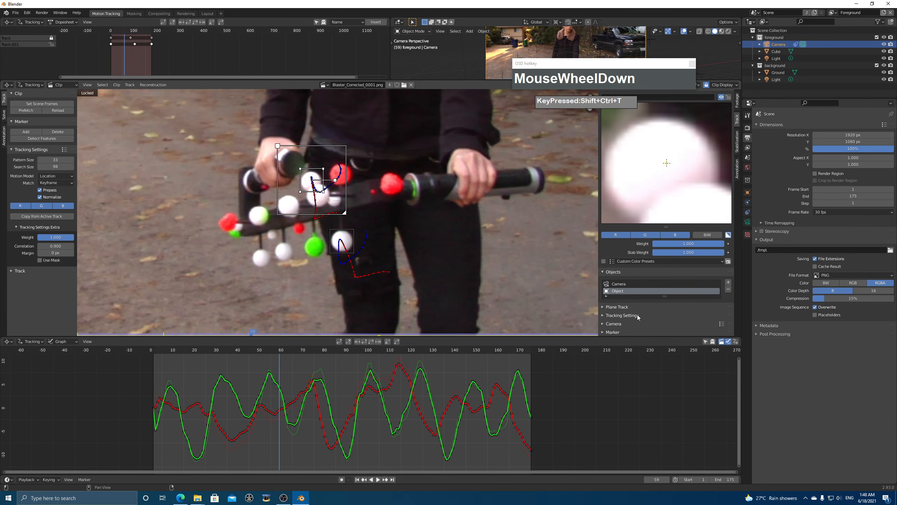
left_click(607, 318)
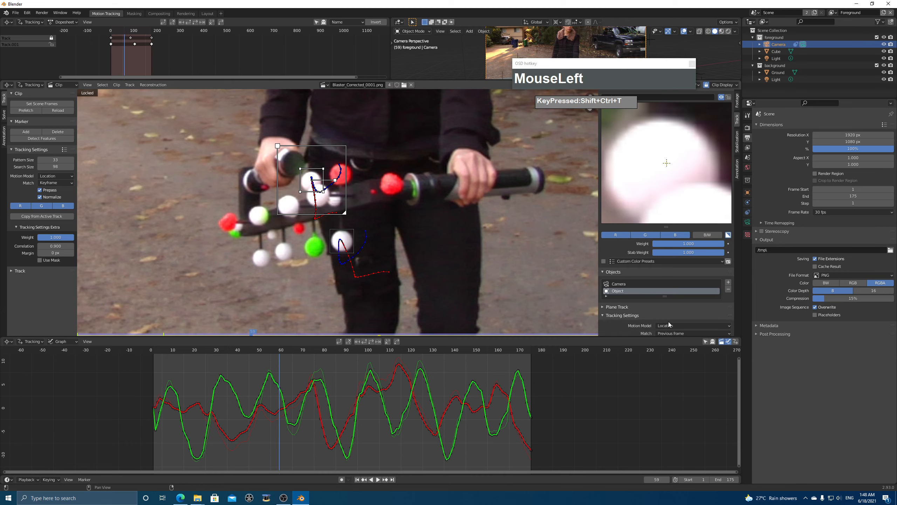
middle_click_drag(669, 321, 673, 274)
left_click(682, 289)
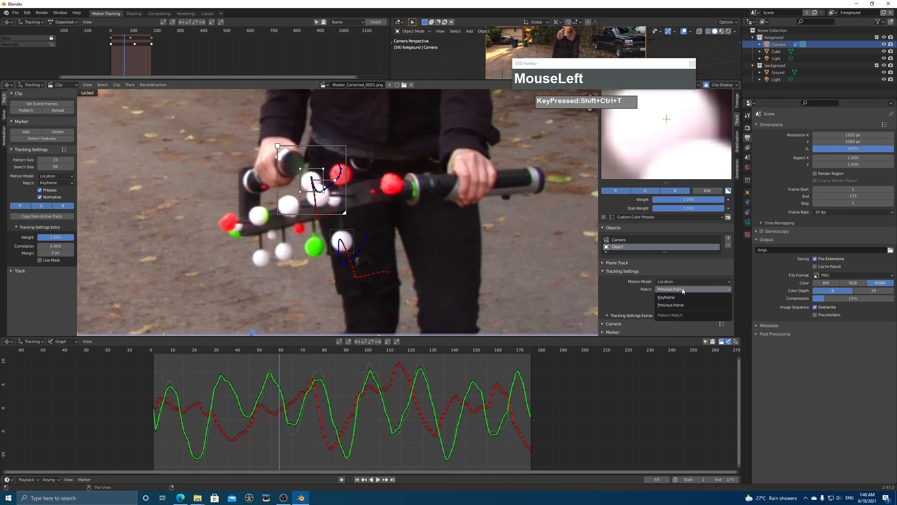
left_click(674, 298)
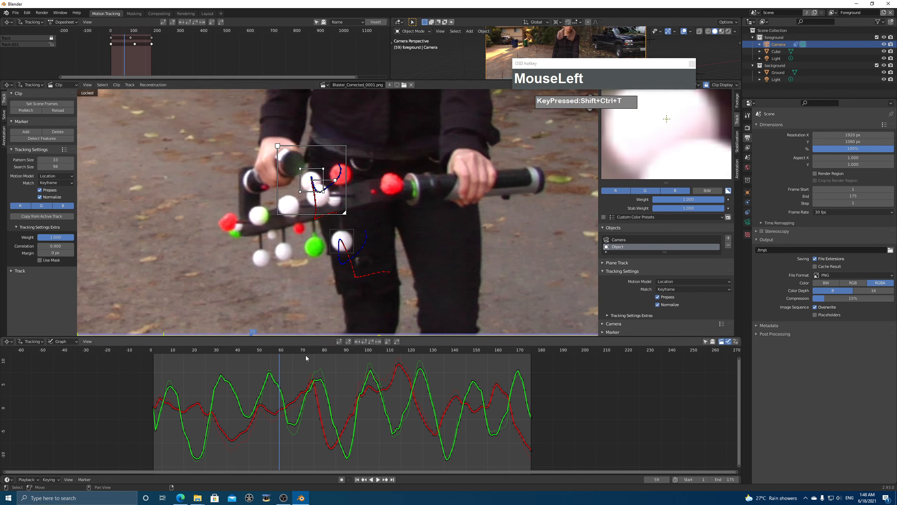
Step: Clear the track's path before frame 90 and place its marker on the upper white ball at frame 48
left_click_drag(293, 349, 347, 361)
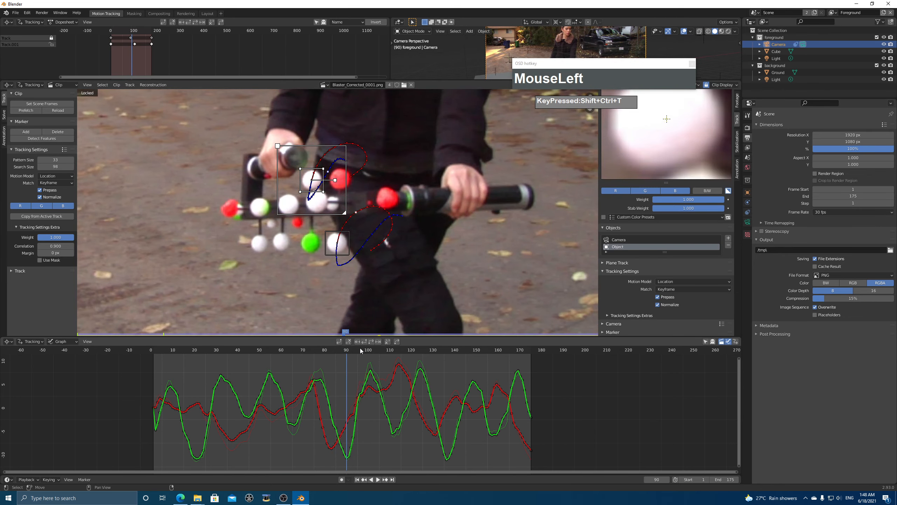
left_click(349, 341)
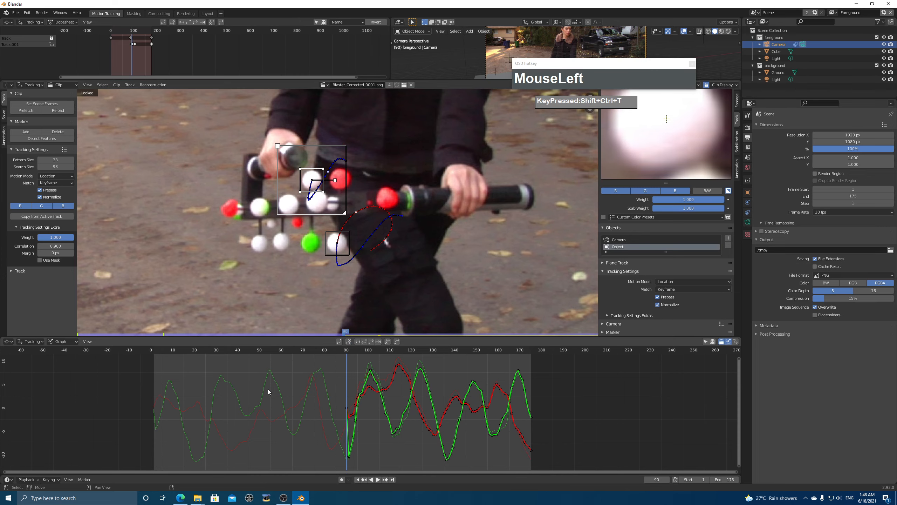
left_click_drag(347, 354, 249, 362)
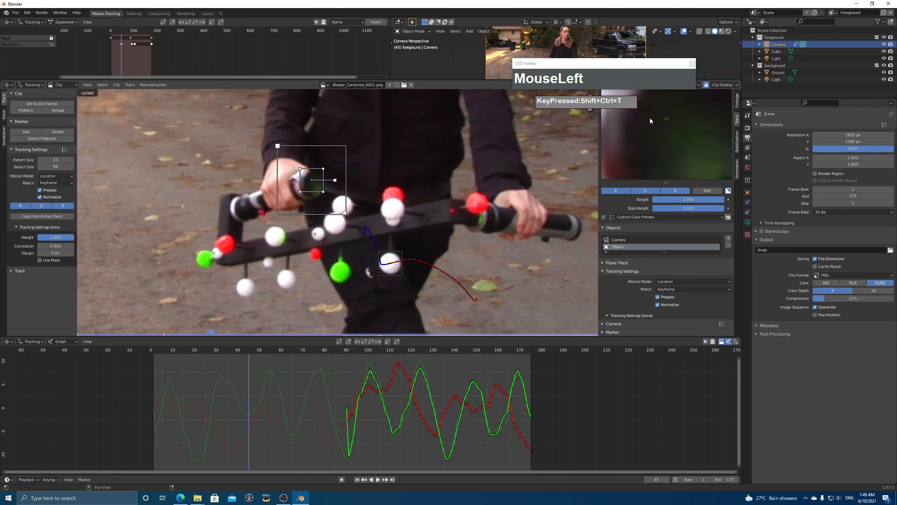
left_click_drag(344, 351, 255, 363)
left_click_drag(312, 180, 339, 207)
middle_click_drag(339, 208, 338, 251)
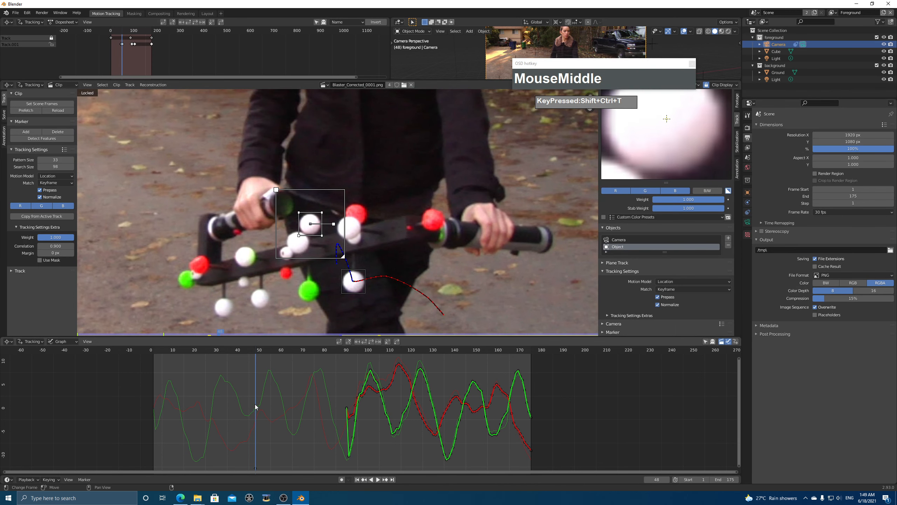
left_click_drag(358, 300, 358, 300)
Step: Place the marker on the white ball above the bar at frame 1 and centre it in the track preview
left_click(152, 352)
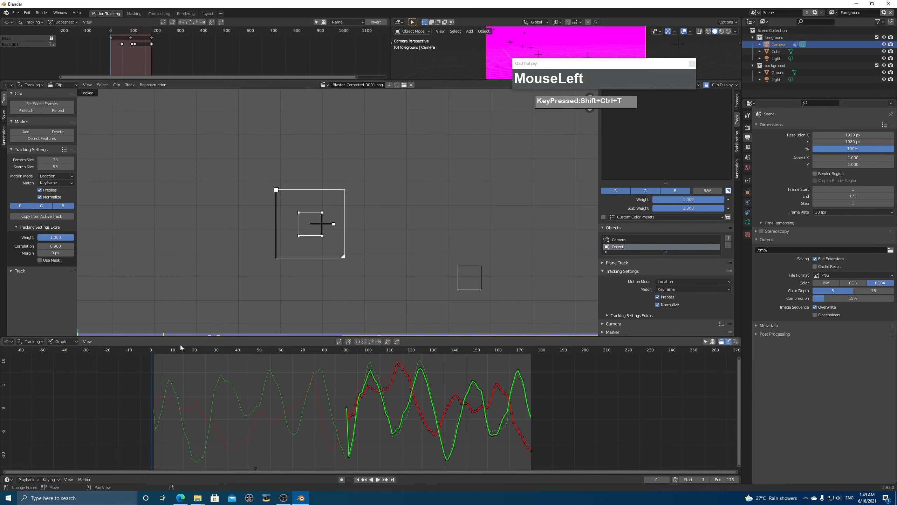
left_click_drag(160, 353, 153, 356)
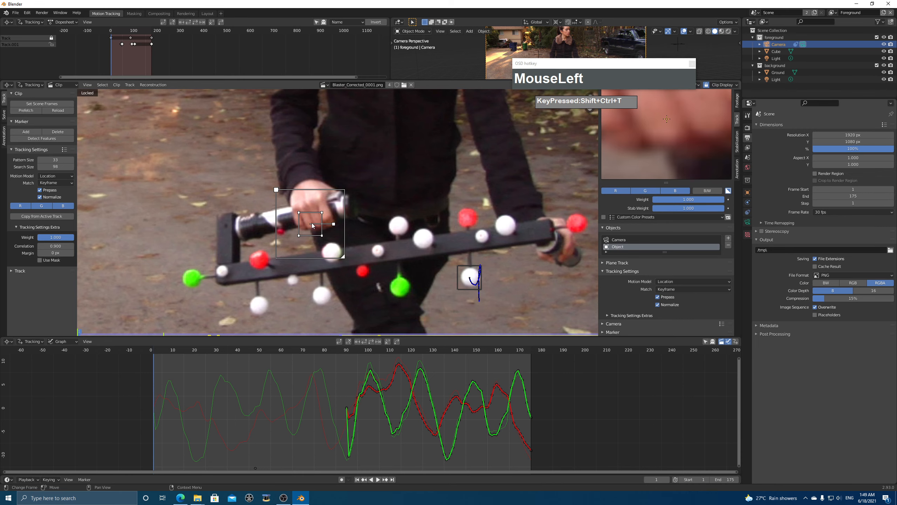
mouse_move(313, 224)
left_mouse_down()
mouse_move(376, 235)
mouse_move(401, 225)
left_mouse_up()
left_click_drag(635, 184, 635, 184)
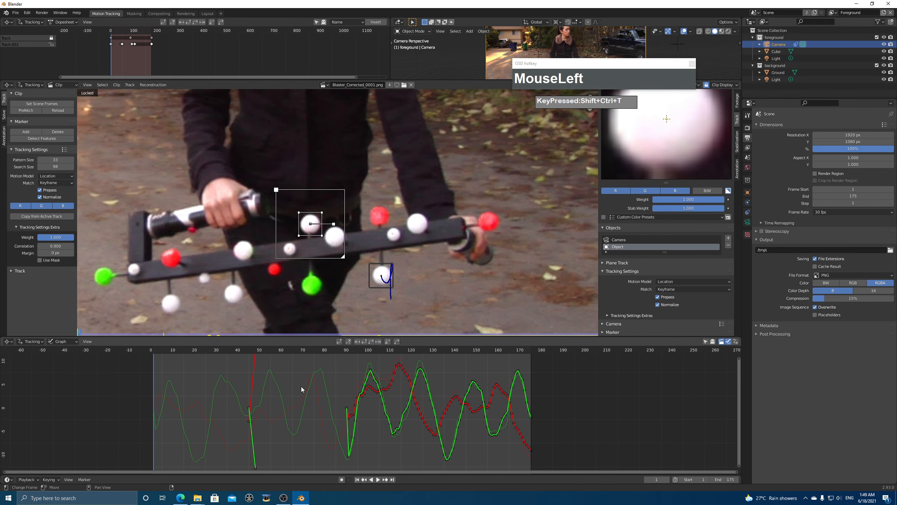
left_click_drag(156, 351, 154, 351)
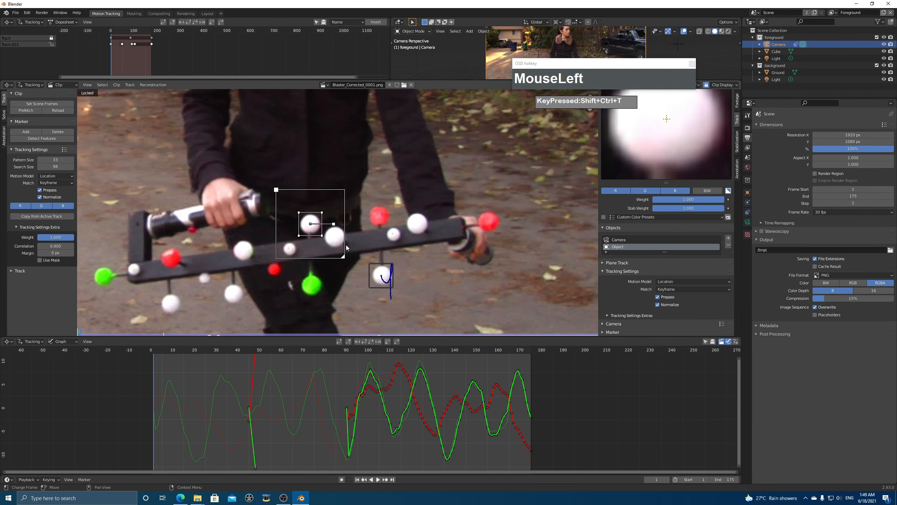
Step: Track the marker forward frame by frame from frame 1 to frame 37
key("alt+Right")
key("alt+Right")
key("alt+Right")
key("alt+Right")
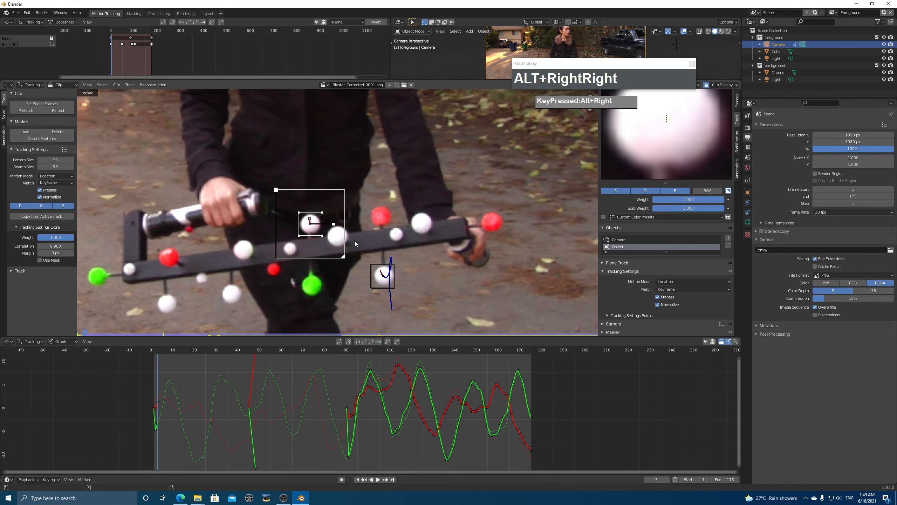
key("alt+Right")
key("alt+Right")
key("alt+Right")
key("alt+Right")
key("alt+Right")
key("alt+Right")
key("alt+Right")
key("alt+Right")
key("alt+Right")
key("alt+Right")
key("alt+Right")
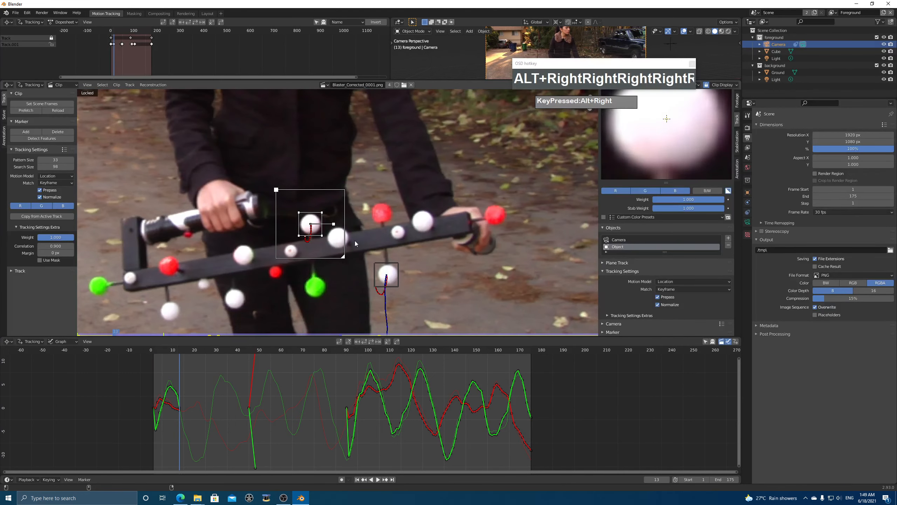
key("alt+Right")
key("alt+Right")
key("alt+Right")
key("alt+Right")
key("alt+Right")
key("alt+Right")
key("alt+Right")
key("alt+Right")
key("alt+Right")
key("alt+Right")
key("alt+Right")
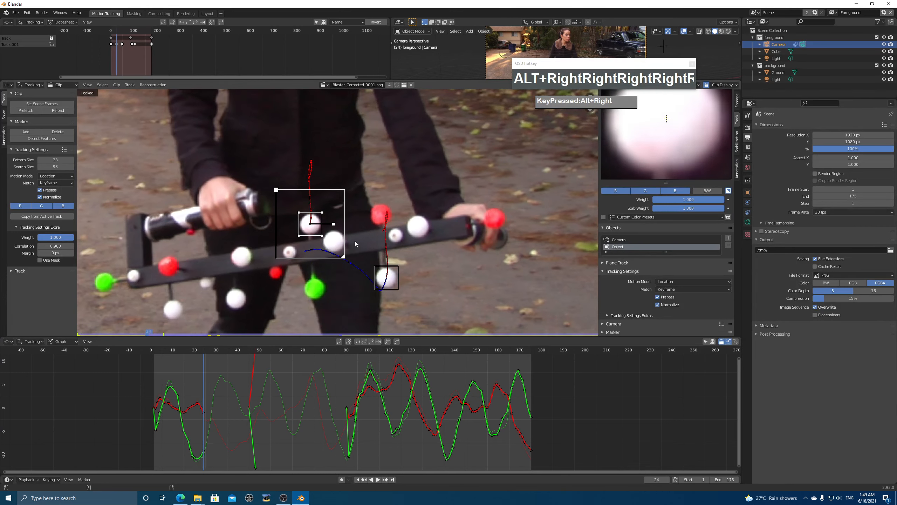
key("alt+Right")
key("alt+Right")
key("alt+Right")
key("alt+Right")
key("alt+Right")
key("alt+Right")
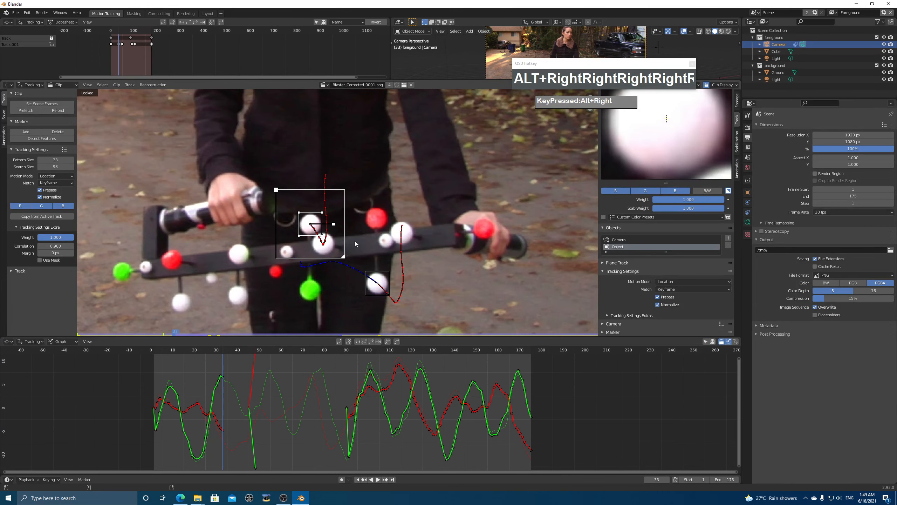
key("alt+Right")
key("alt+Right")
key("alt+Right")
key("alt+Right")
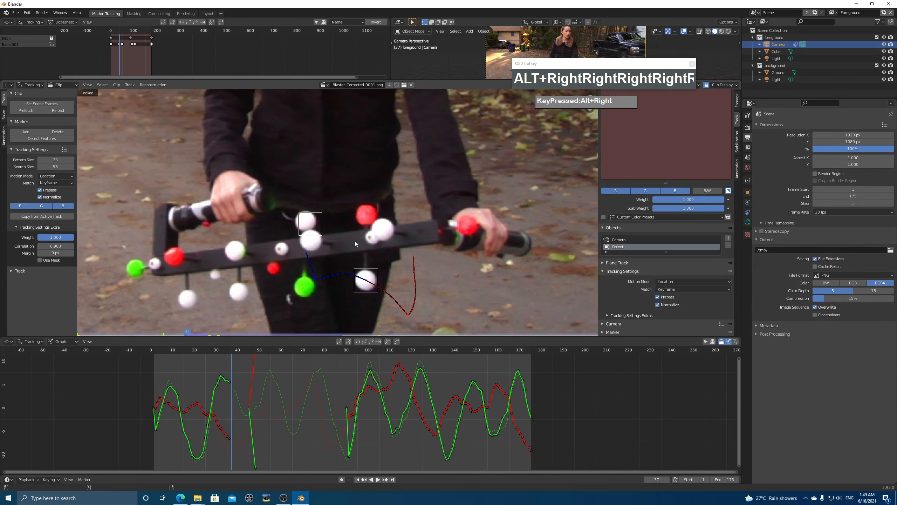
key("alt")
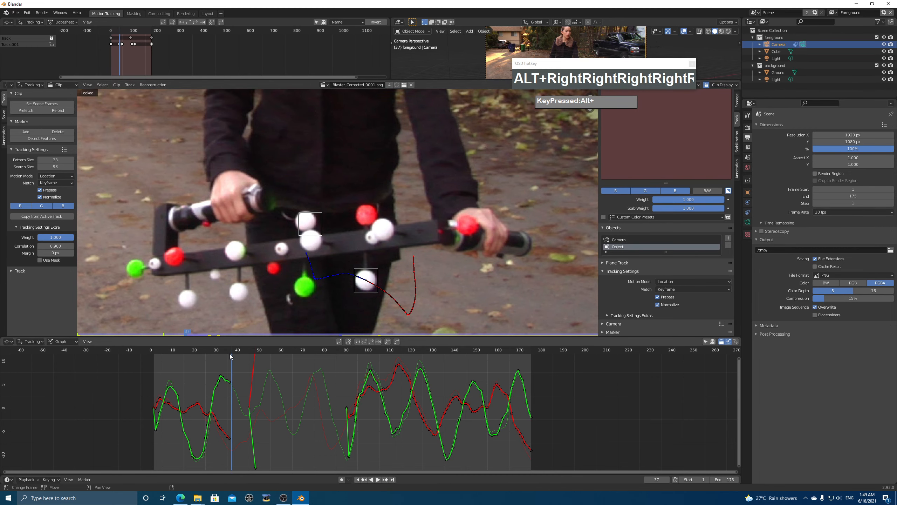
Step: Recentre the marker on the white ball at frame 37 with fine adjustments in the track preview
left_click_drag(230, 353, 231, 357)
left_click_drag(671, 127, 667, 118)
left_click_drag(591, 67, 375, 67)
left_click_drag(587, 101, 403, 107)
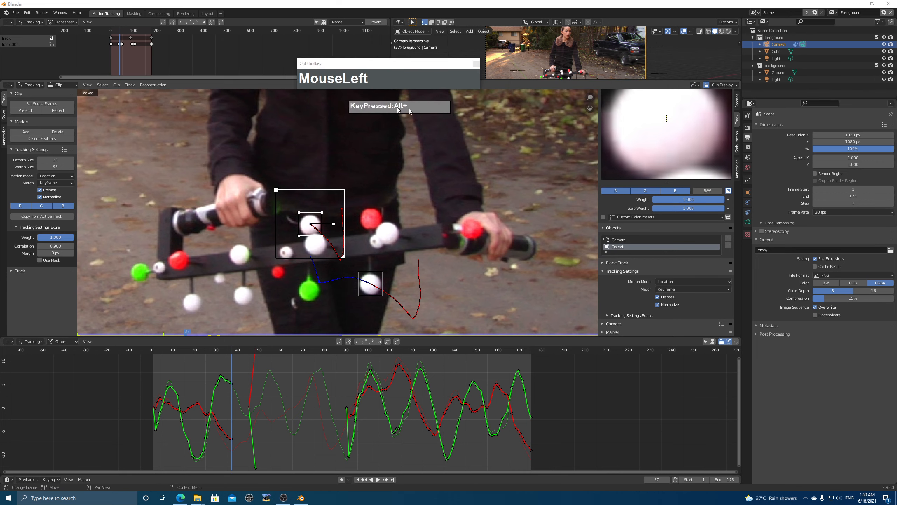
left_click_drag(669, 188, 669, 207)
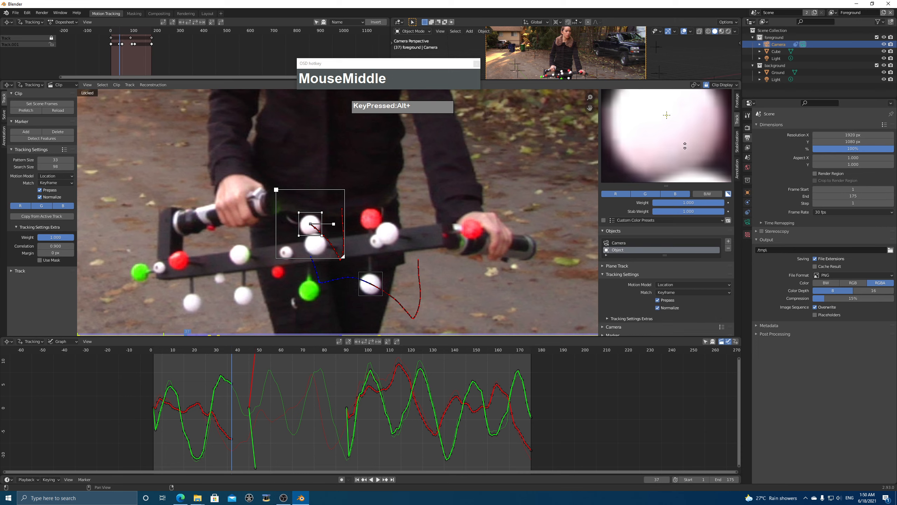
middle_click_drag(681, 143, 683, 171)
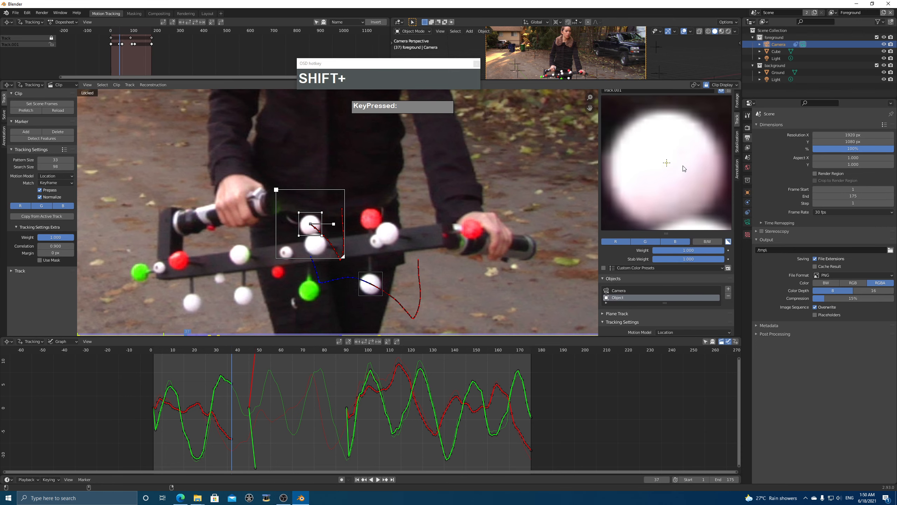
left_click_drag(683, 171, 679, 162, "shift")
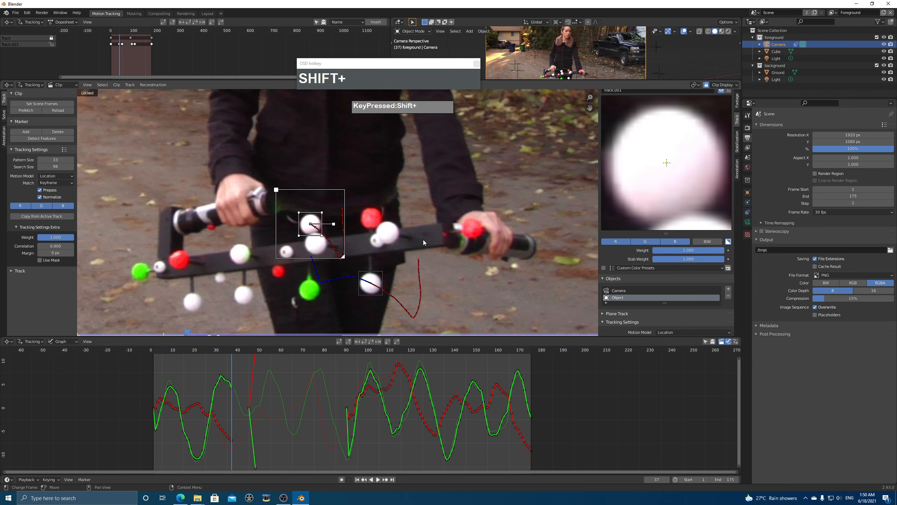
left_click(689, 178, "shift")
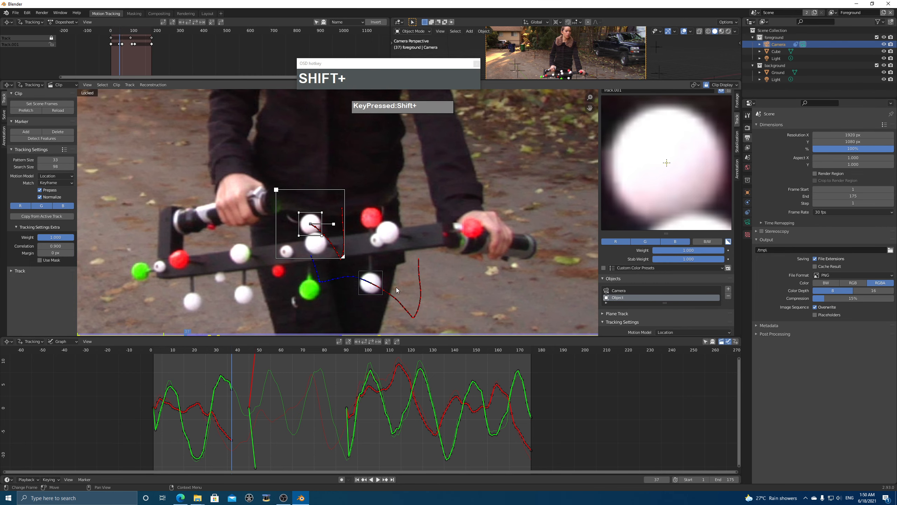
Step: Track the marker forward frame by frame to frame 41 and recentre it on the white ball there
key("alt+Right")
key("alt+Right")
key("alt+Right")
key("alt+Right")
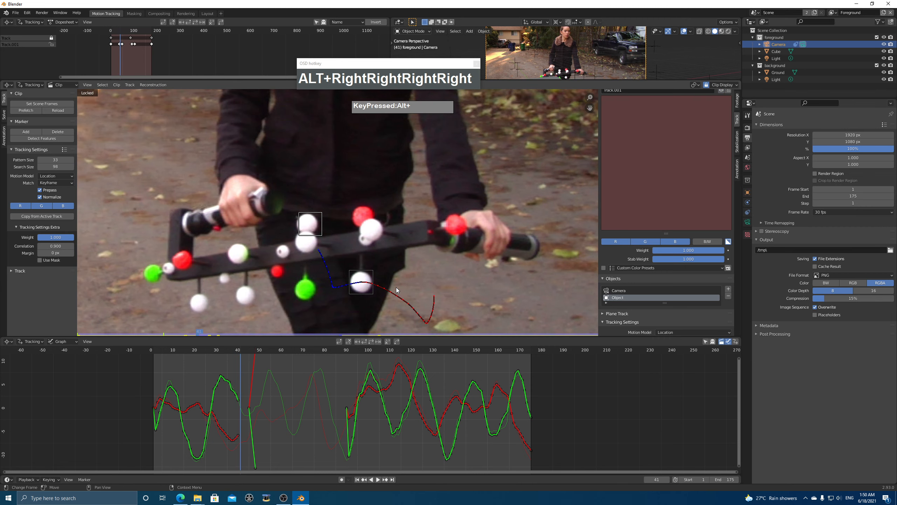
left_click(310, 223)
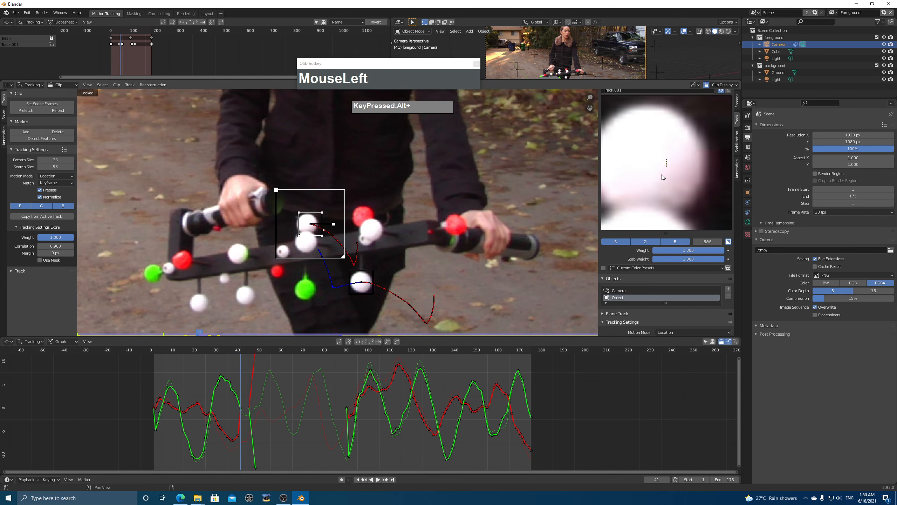
mouse_move(662, 174)
left_mouse_down()
mouse_move(671, 176)
mouse_move(660, 174)
left_mouse_up()
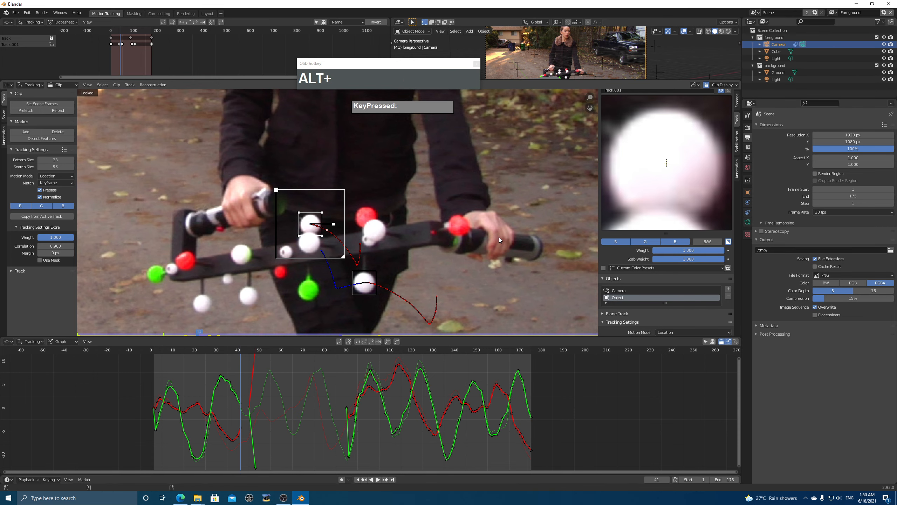
Step: Continue tracking the marker forward to frame 46 and recentre it on the white ball in the track preview
key("alt+Right")
key("alt+Right")
key("alt+Right")
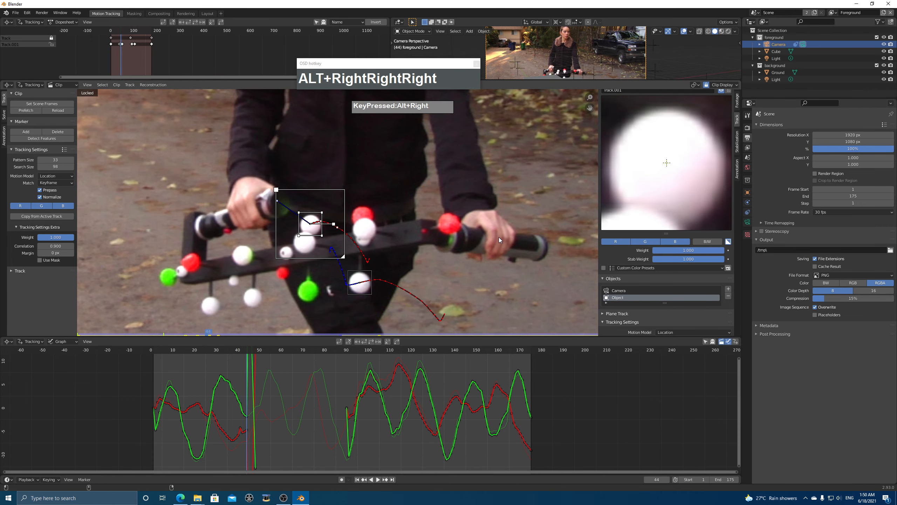
key("alt+Right")
key("alt+Right")
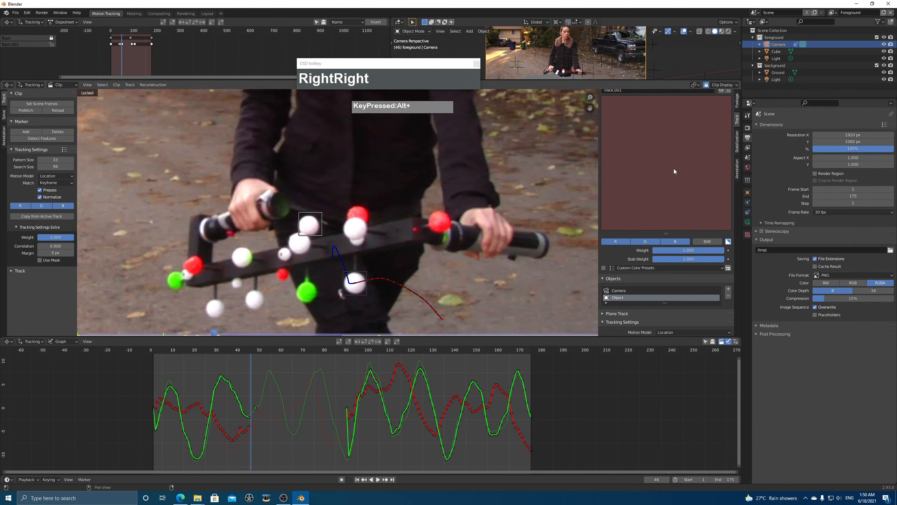
left_click(311, 224)
left_click_drag(681, 170, 682, 174)
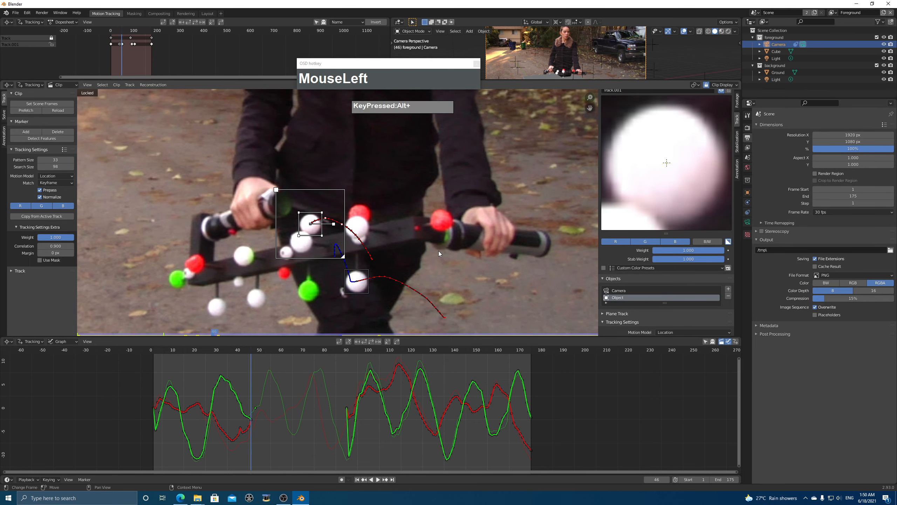
Step: Track the marker on to frame 49, reselect it and recentre it on the white ball
key("alt+Right")
key("alt+Right")
key("alt+Right")
key("alt+Right")
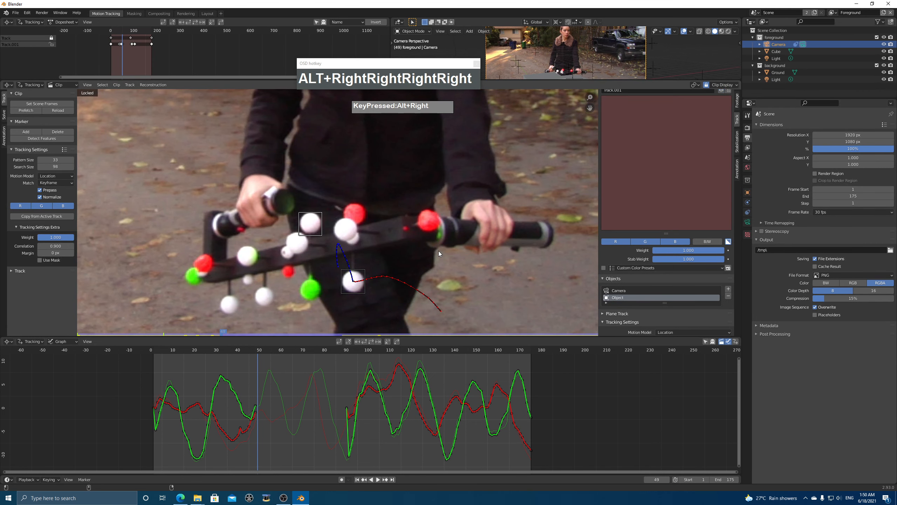
left_click(311, 223)
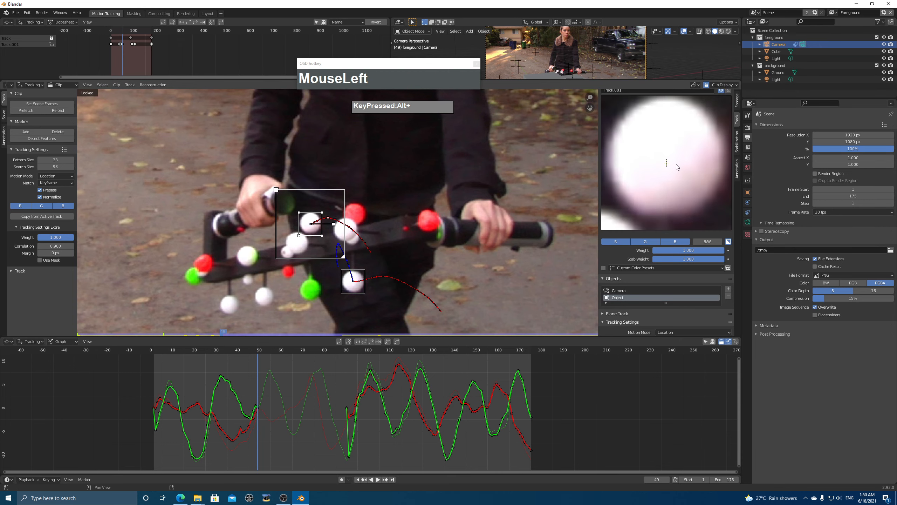
left_click_drag(667, 163, 665, 168)
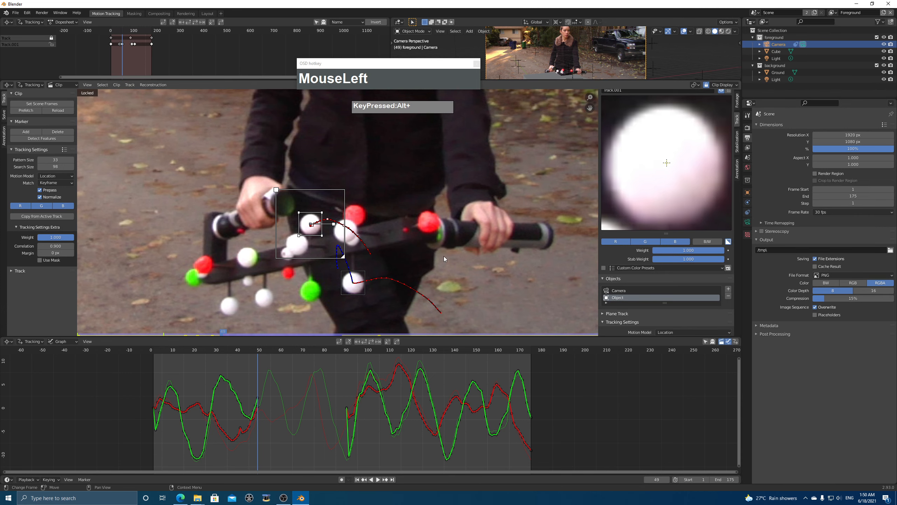
Step: Track the second marker forward to frame 54 and recentre it on the white ball there
key("ctrl+t")
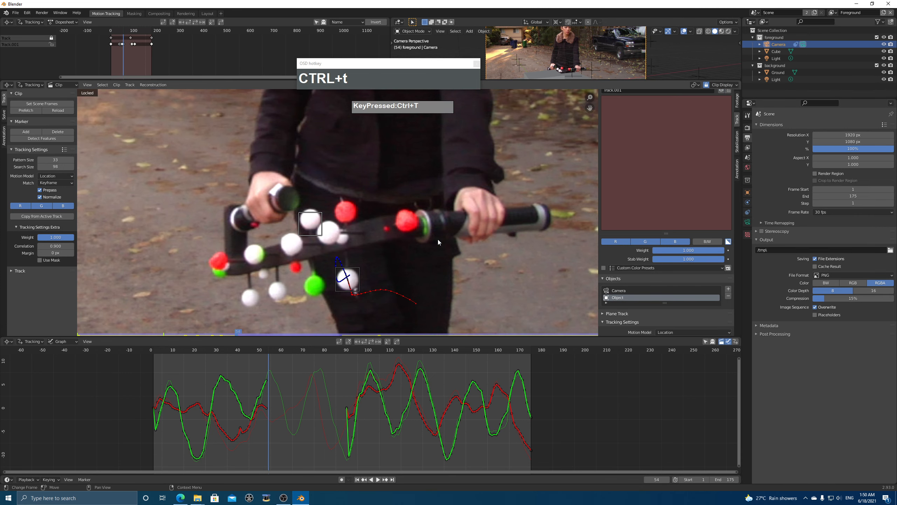
key("Left")
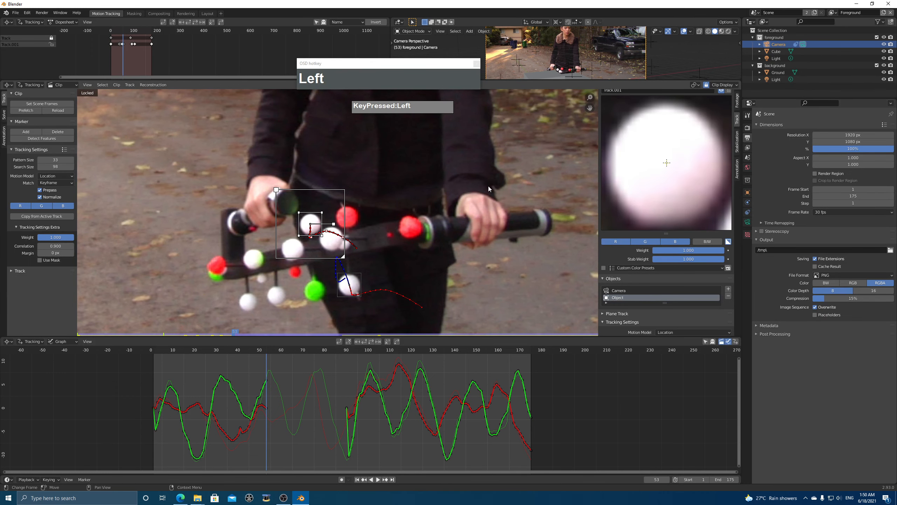
key("alt+Right")
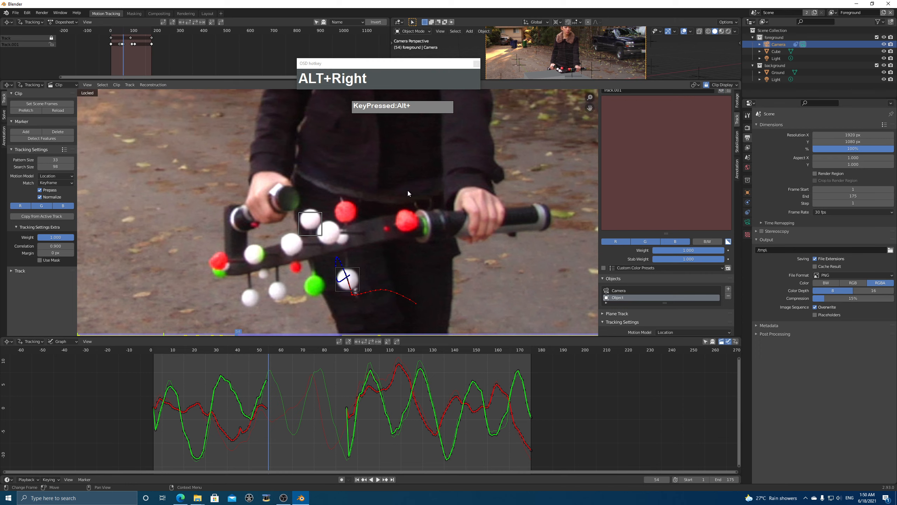
left_click_drag(311, 223, 310, 217)
left_click_drag(729, 196, 729, 194)
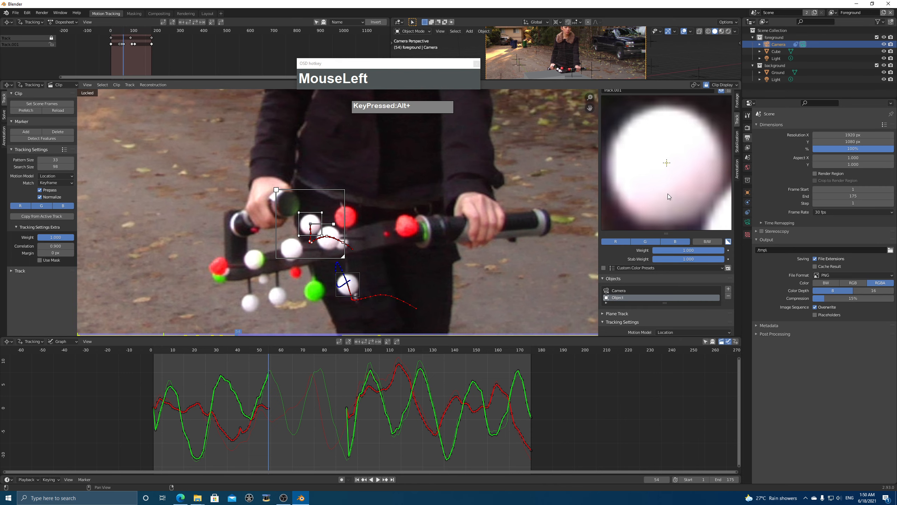
left_click_drag(667, 194, 641, 185)
Step: Track the marker frame by frame to frame 56 and recentre it on the white ball in the track preview
key("alt+Right")
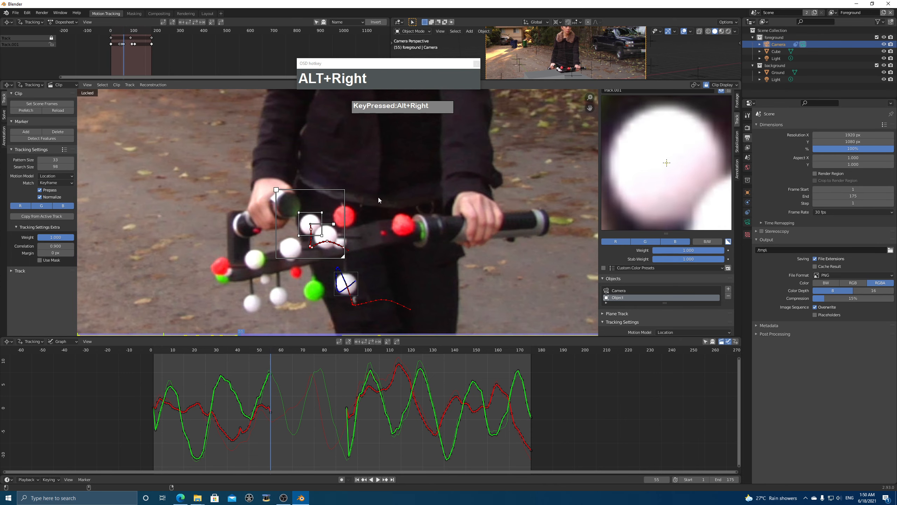
key("alt+Right")
left_click(677, 163)
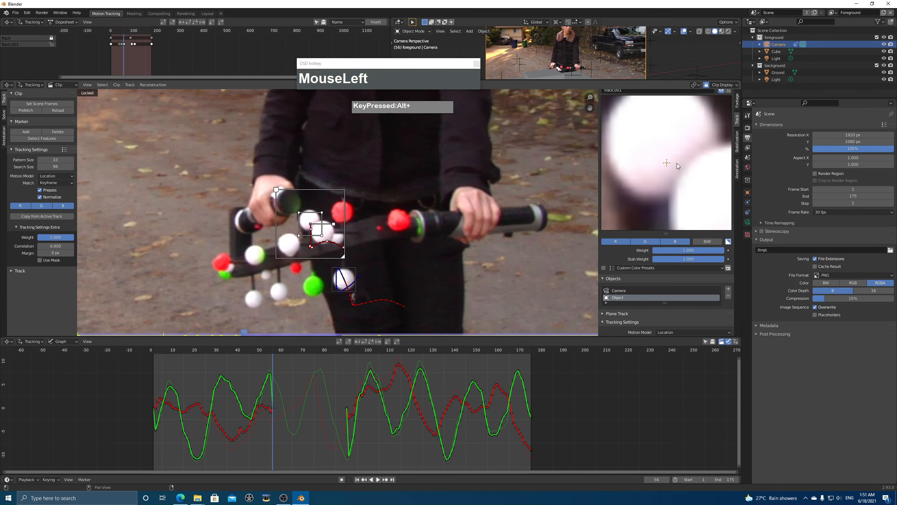
left_click_drag(678, 162, 680, 166)
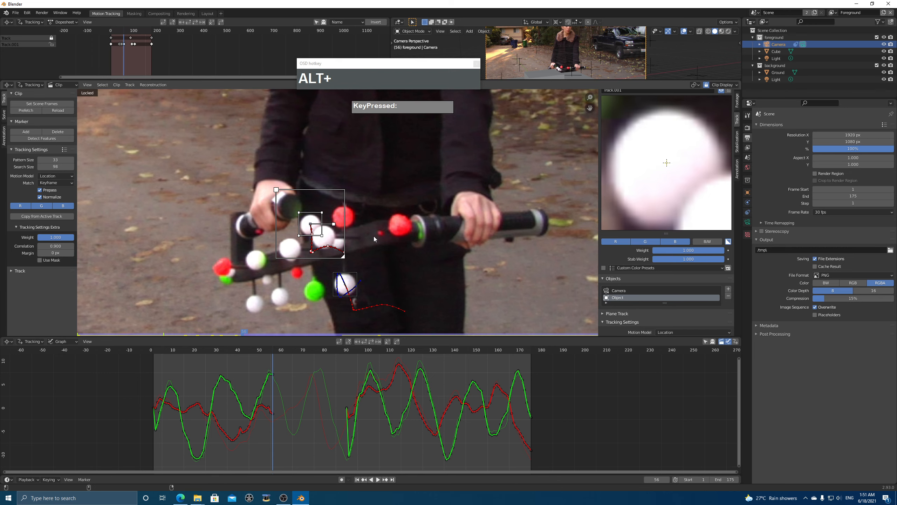
Step: Continue tracking the marker frame by frame to frame 61 and recentre it on the white ball
key("alt+Right")
key("alt+Right")
key("alt+Right")
key("alt+Right")
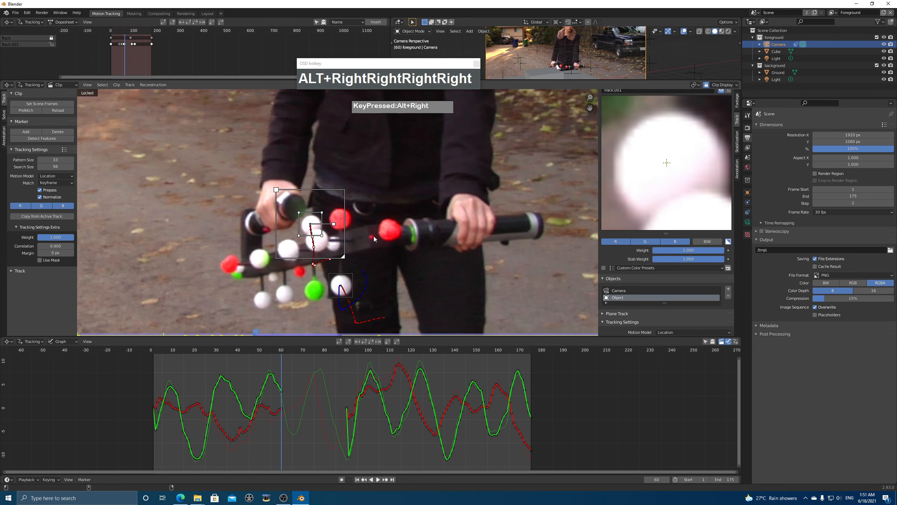
key("alt+Right")
left_click(682, 178)
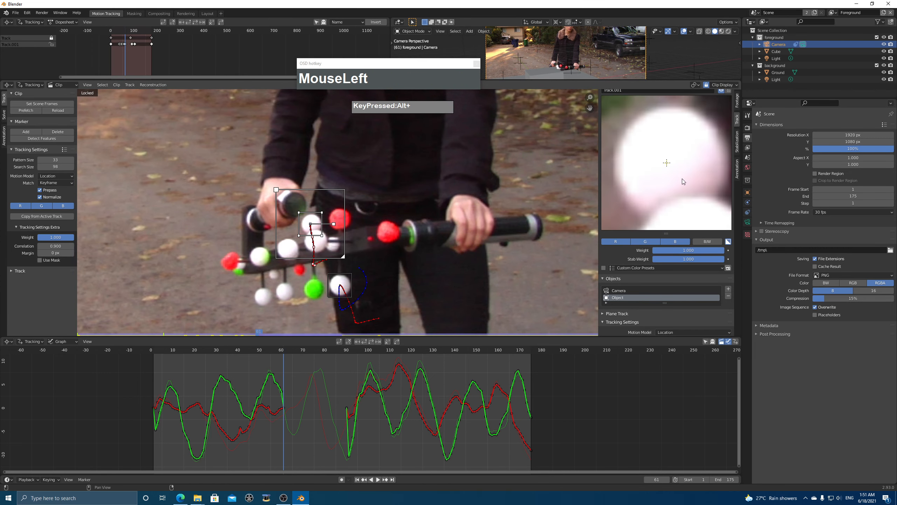
left_click_drag(682, 181, 678, 182)
Step: Track the marker on to frame 63 and recentre it on the white ball in the track preview
key("alt+Right")
key("alt+Right")
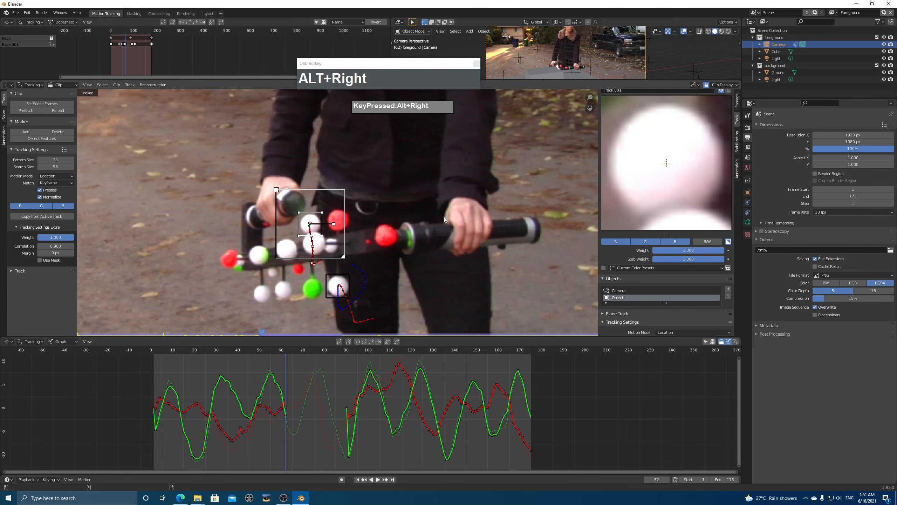
left_click(680, 180)
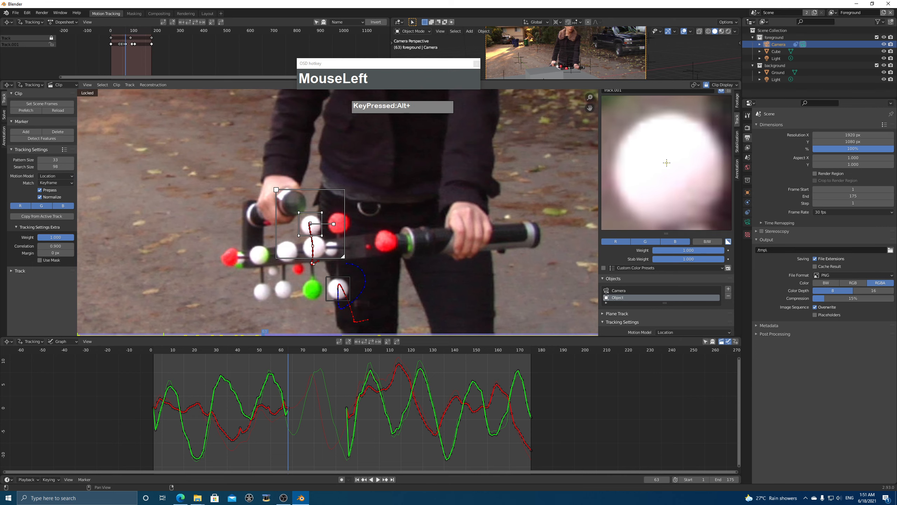
left_click_drag(680, 180, 694, 180)
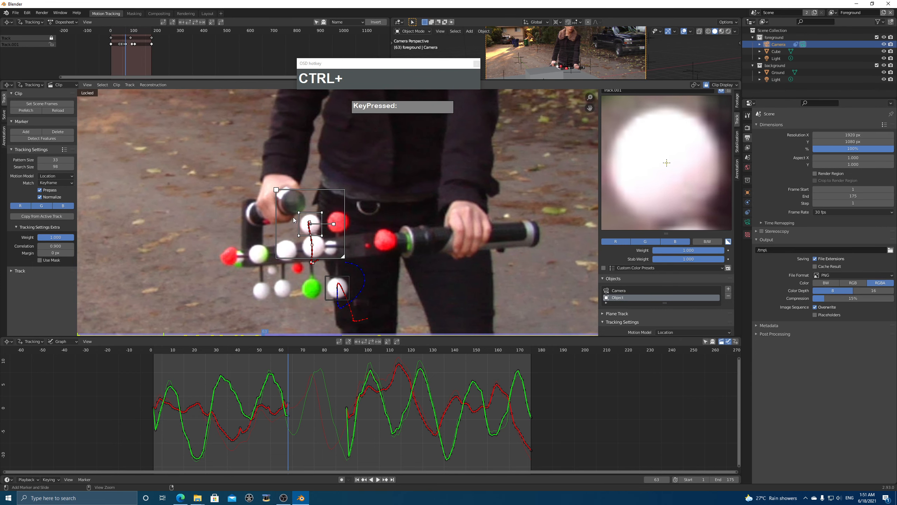
Step: Track the marker automatically up to frame 82 and recentre it on the white ball there
key("ctrl+t")
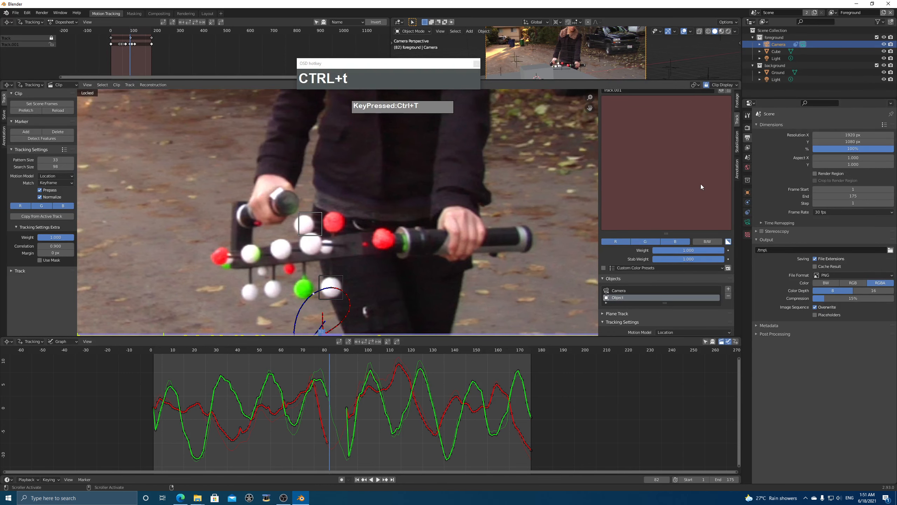
left_click_drag(322, 352, 343, 355)
key("Right")
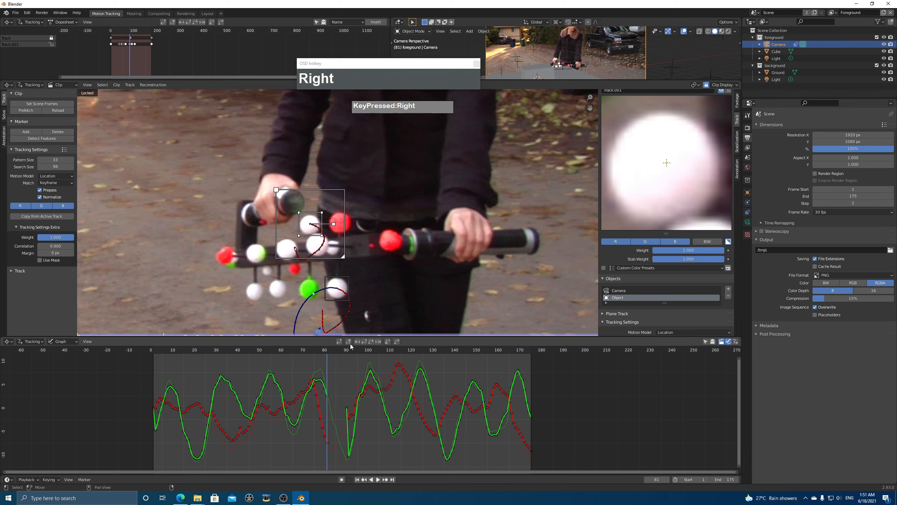
key("Right")
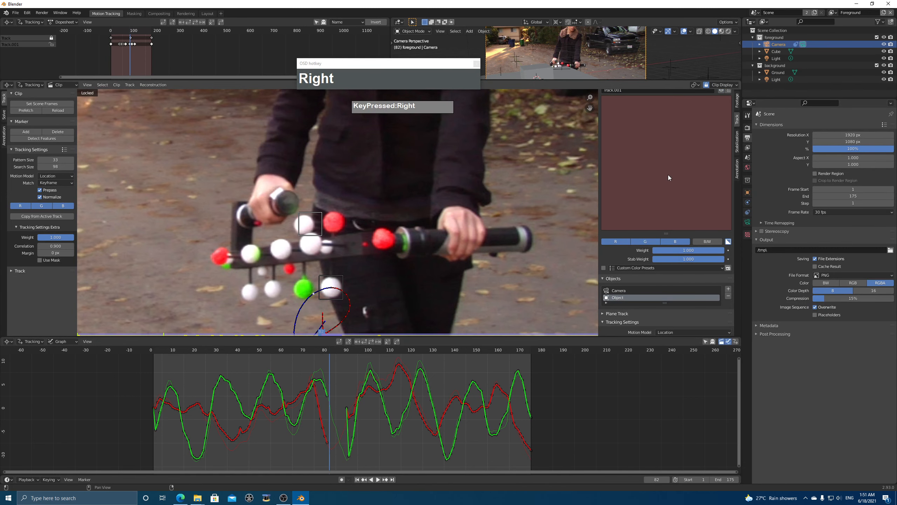
left_click(663, 167)
left_click_drag(672, 180, 703, 195)
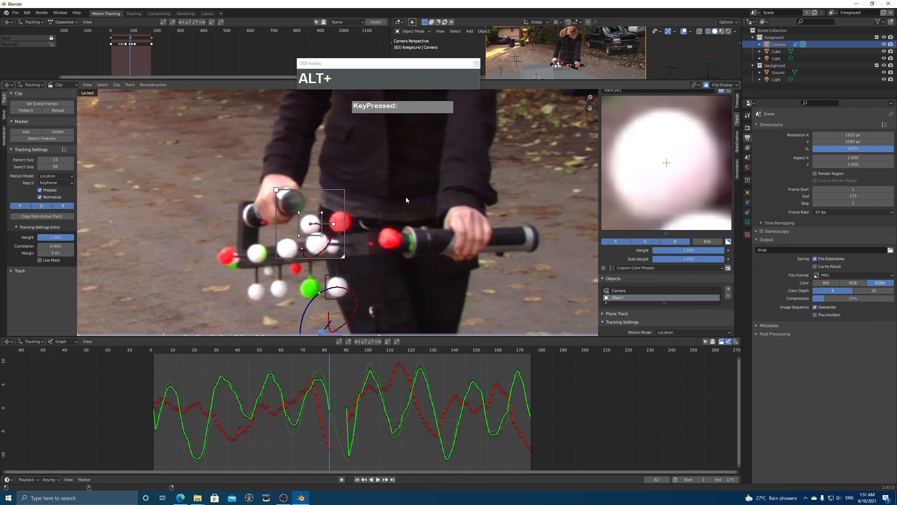
Step: Track the marker frame by frame to frame 89 to close the gap in its track, and scrub the timeline around it to frame 87
key("alt+Right")
key("alt+Right")
key("alt+Right")
key("alt+Right")
key("alt+Right")
key("alt+Right")
key("alt+Right")
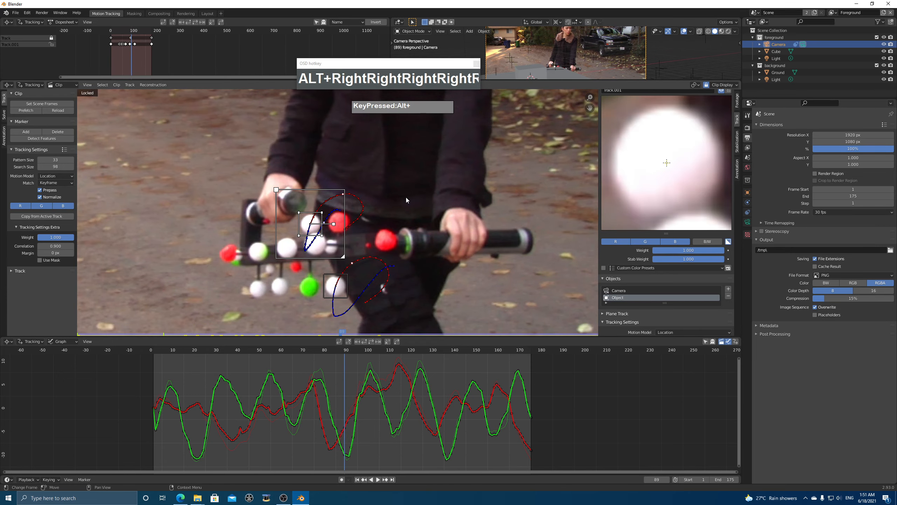
left_click(351, 352)
left_click_drag(350, 353, 342, 434)
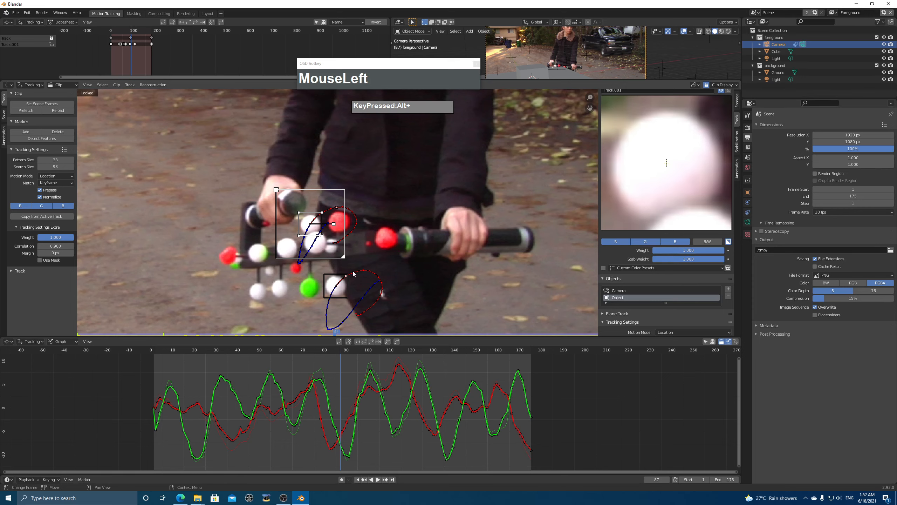
Step: Lock the finished second track and add a third marker centred on the white ball just below it at frame 87
key("ctrl+l")
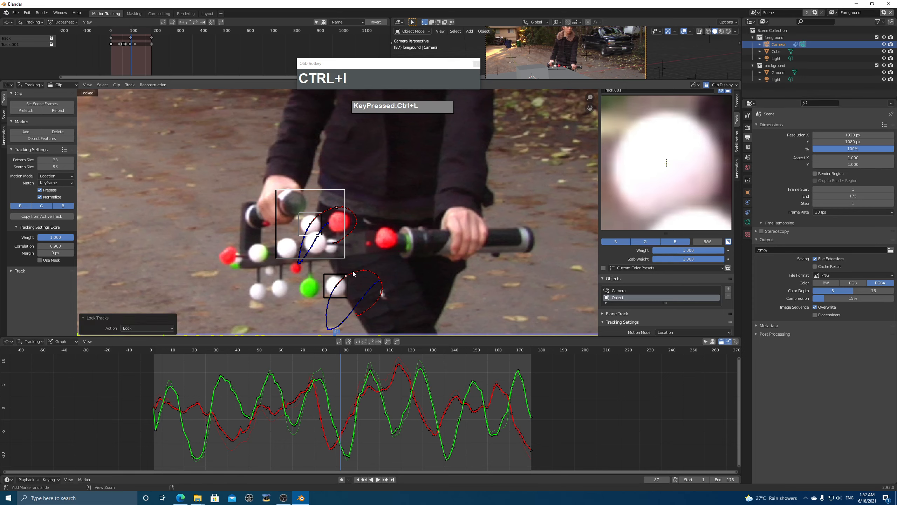
left_click(317, 243, "ctrl")
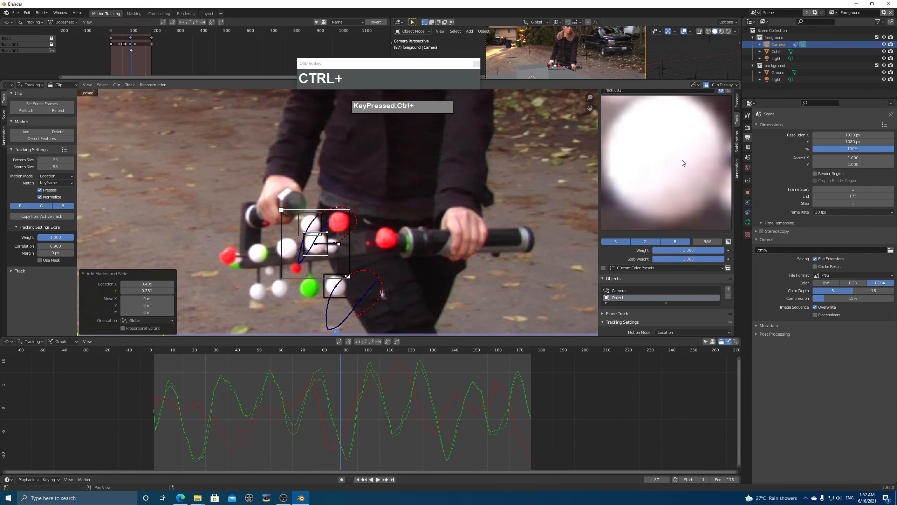
left_click(728, 241)
left_click_drag(687, 163, 686, 173)
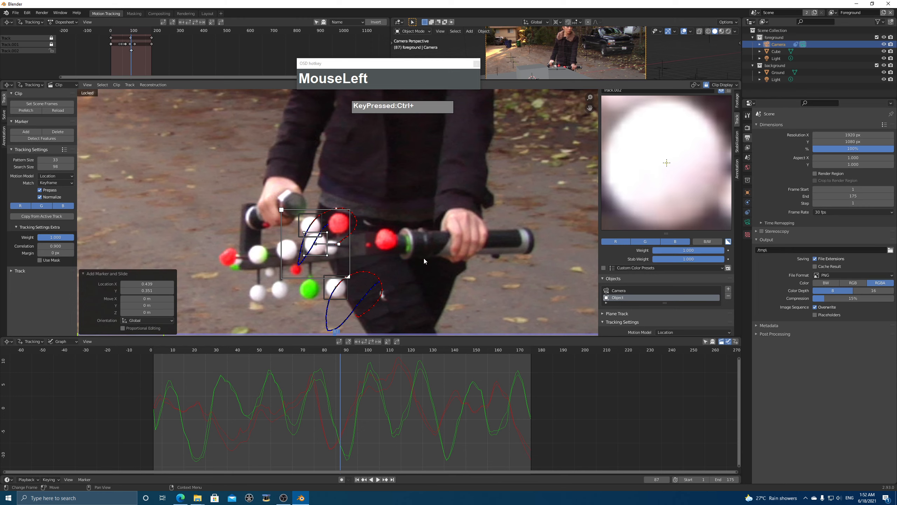
Step: Track the third marker to frame 92, recentre it on its ball and enlarge it by a factor of about 1.074
key("ctrl+t")
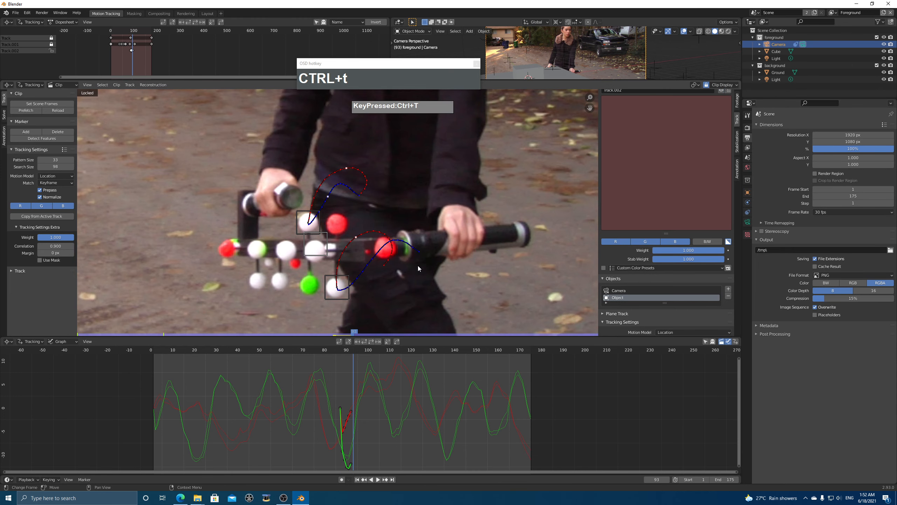
key("Left")
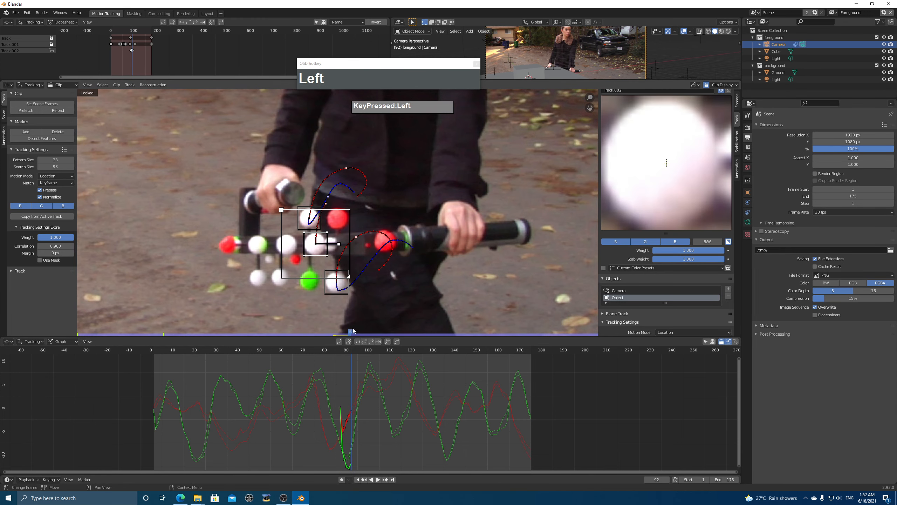
left_click_drag(686, 156, 691, 154)
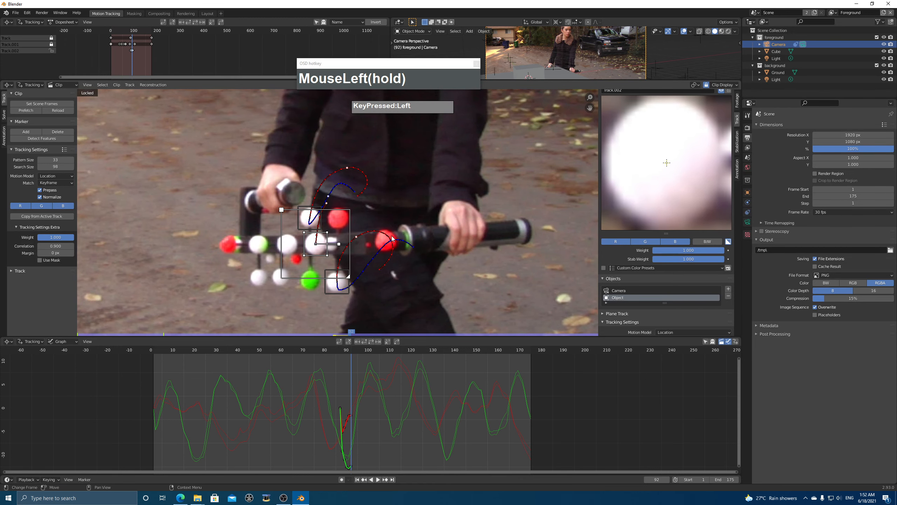
key("s")
left_click(425, 266)
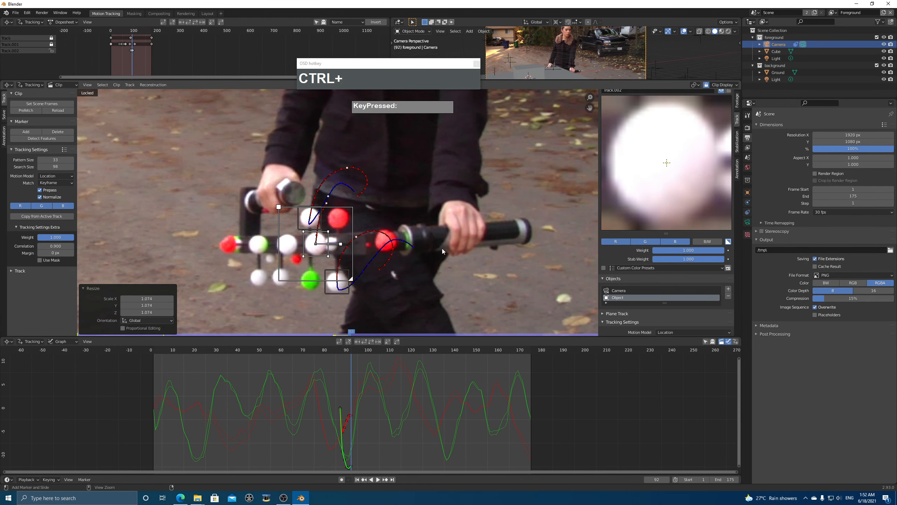
Step: Track the third marker forward to frame 96 and recentre it on the white ball there
key("ctrl+t")
left_click(357, 353)
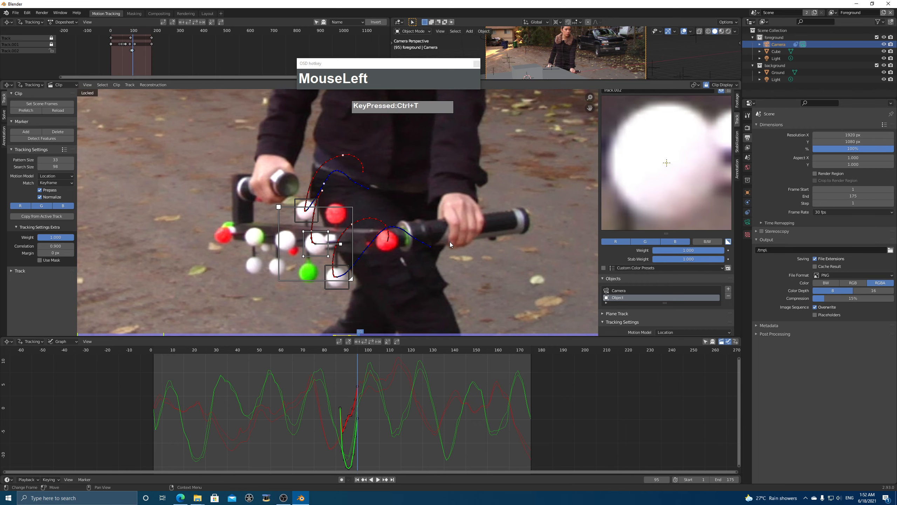
key("alt+Right")
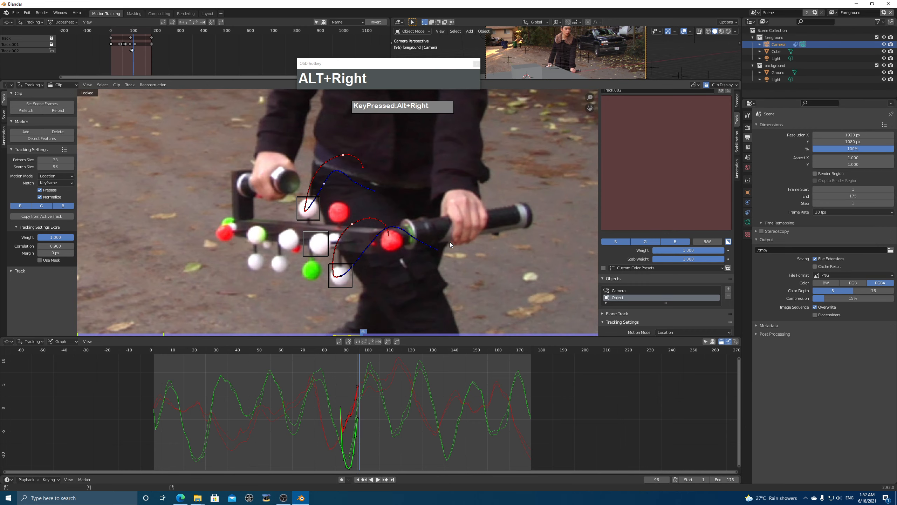
left_click_drag(316, 244, 318, 243)
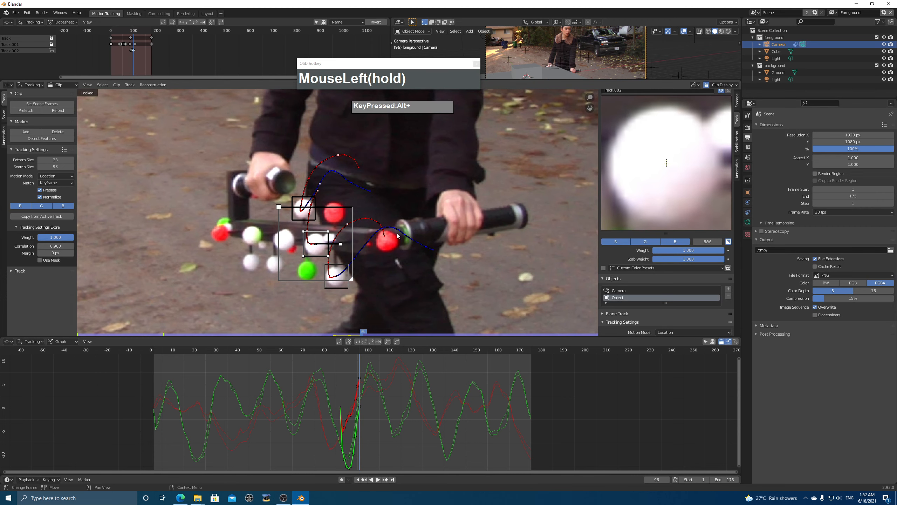
Step: Track the third marker forward to frame 110 and move it back onto the centre of its white ball
key("alt+Right")
key("alt+Right")
key("alt+Right")
key("alt+Right")
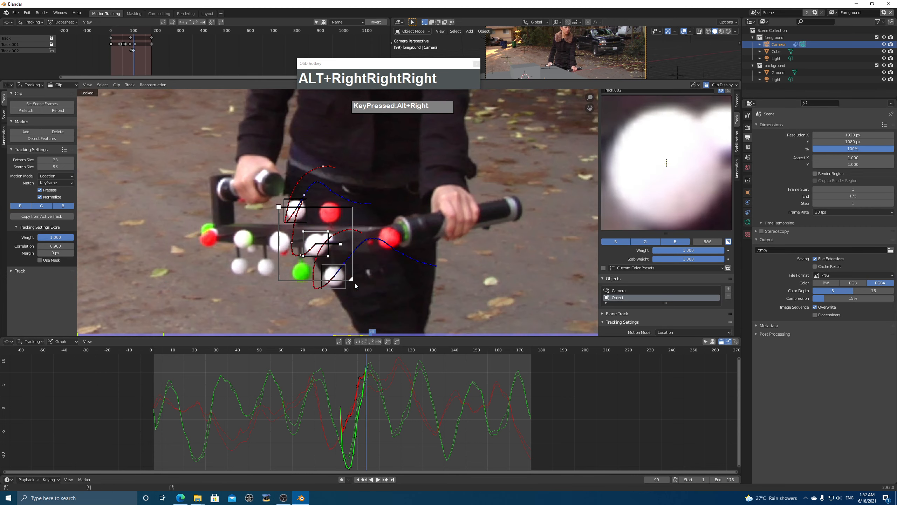
key("ctrl+t")
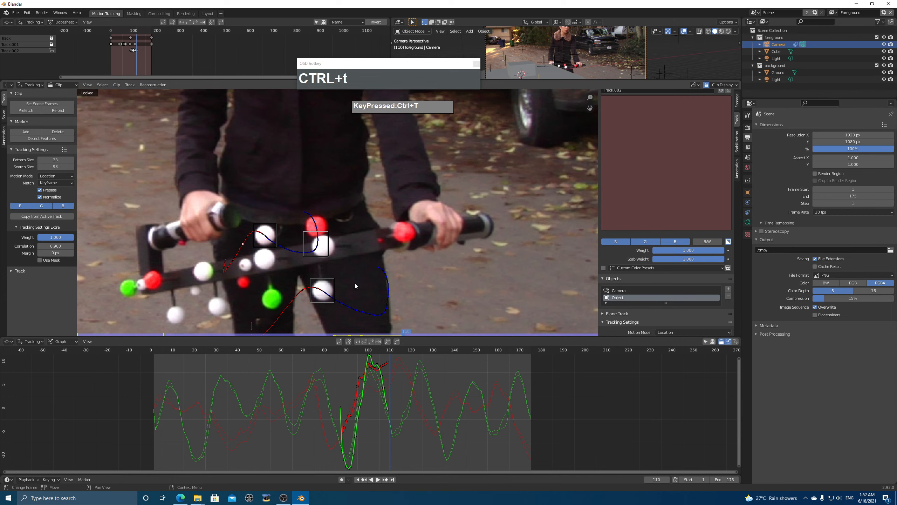
left_click_drag(316, 244, 322, 244)
Step: Run forward marker tracking to frame 115 and recentre the third marker on its white ball
key("e")
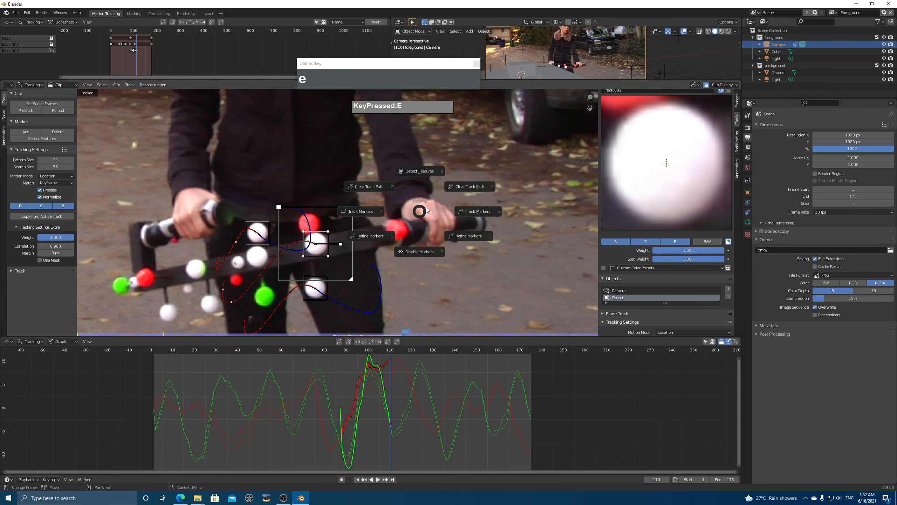
left_click(470, 212)
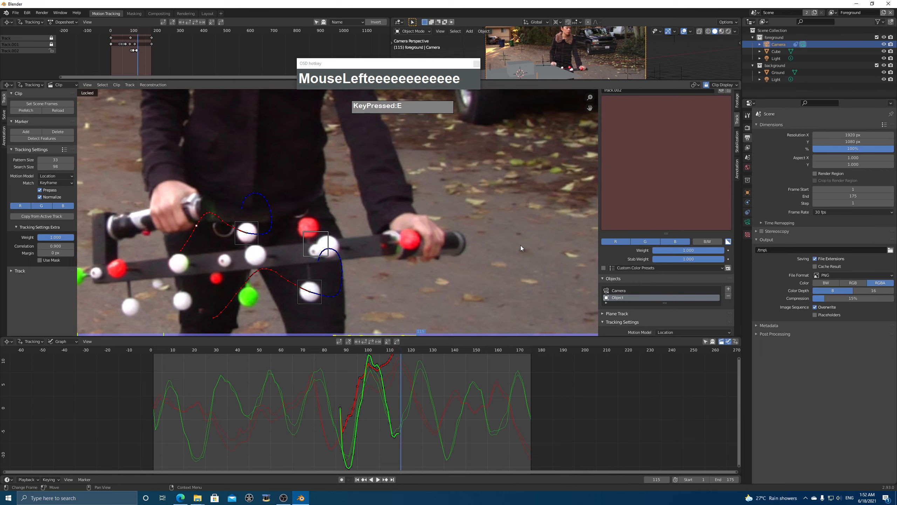
left_click_drag(316, 244, 330, 247)
Step: Track the third marker to frame 118, recentre it on its white ball and continue tracking forward to frame 143
key("e")
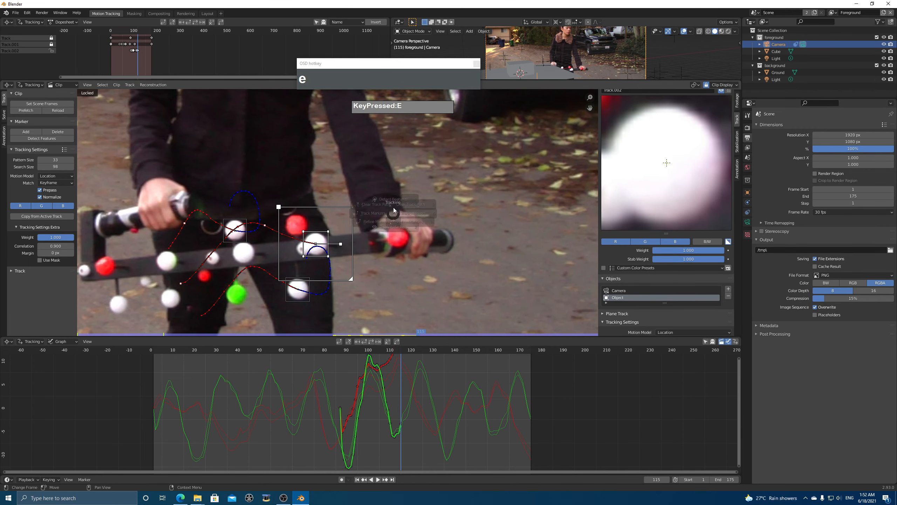
left_click(453, 212)
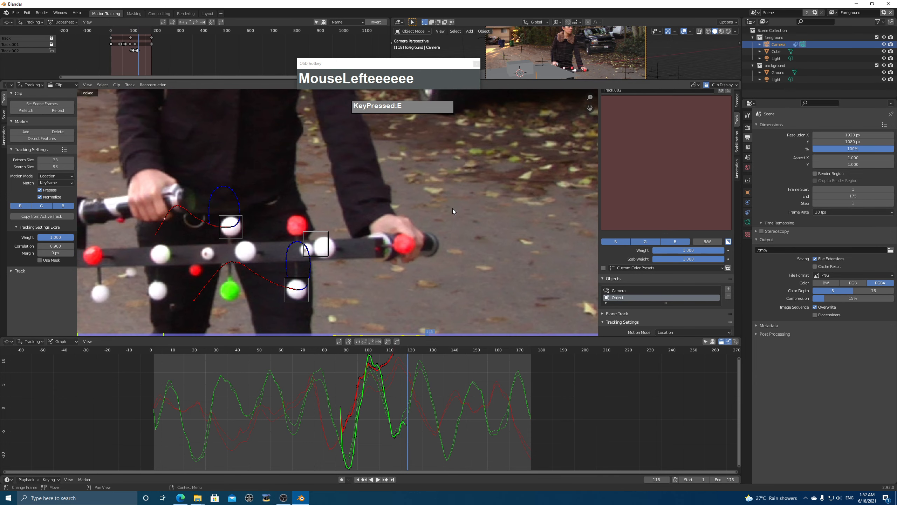
left_click_drag(667, 166, 667, 162)
key("e")
scroll(700, 317, "down", 2)
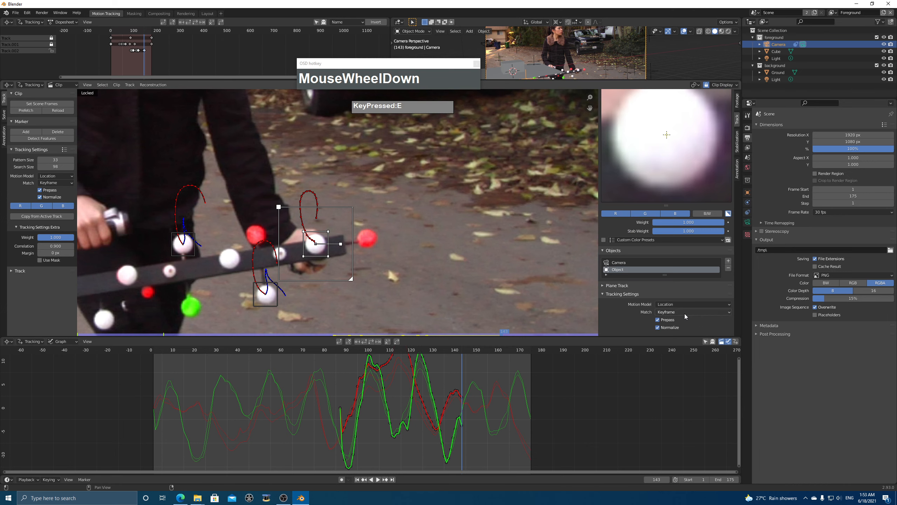
Step: Set the third track's match option to Previous frame and track it forward from frame 143 to frame 175
left_click_drag(680, 311, 677, 329)
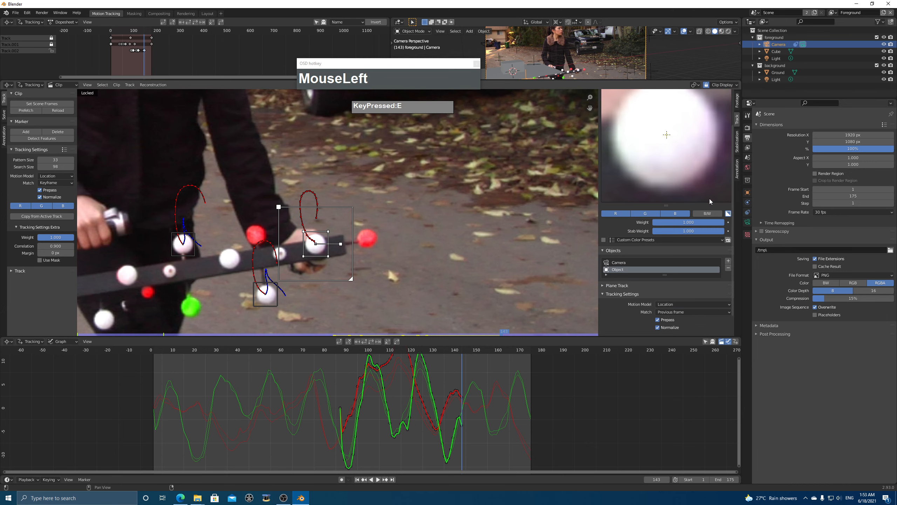
key("e")
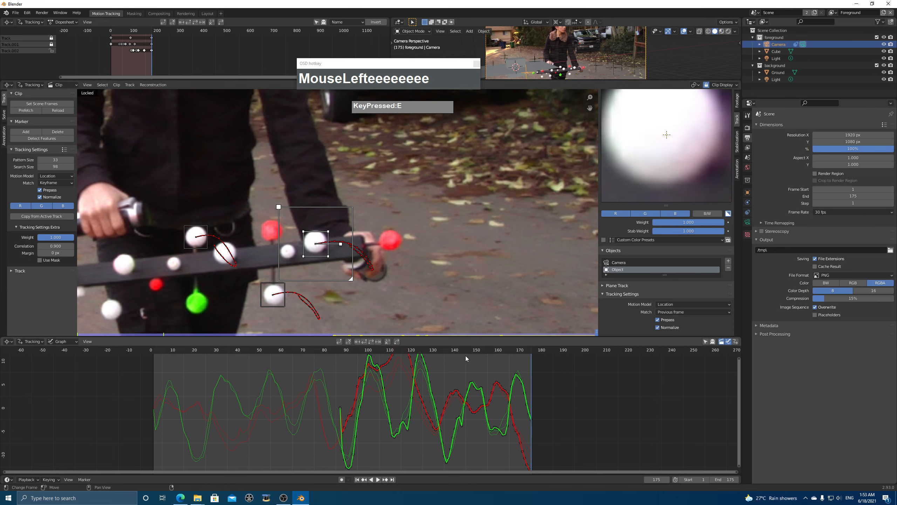
Step: Go back to frame 87 and track the third marker backward to frame 1
left_click_drag(525, 352, 341, 374)
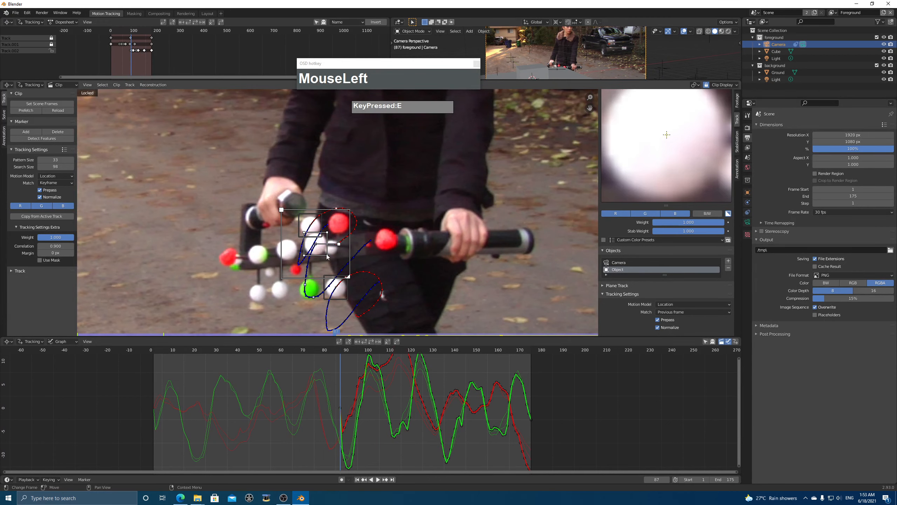
key("e")
key("e")
key("e")
key("e")
key("e")
key("e")
key("e")
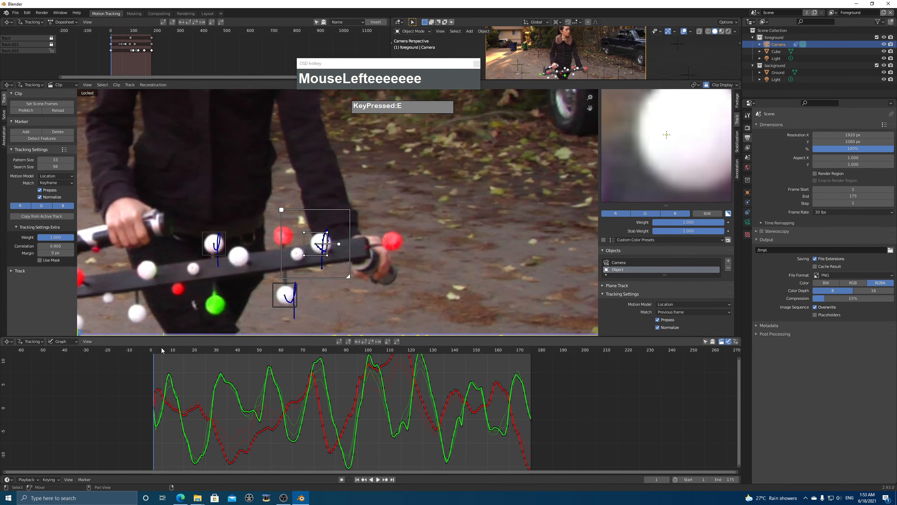
Step: Clear the third track's path before frame 51 and track it backward frame by frame to frame 45
left_click_drag(162, 349, 262, 365)
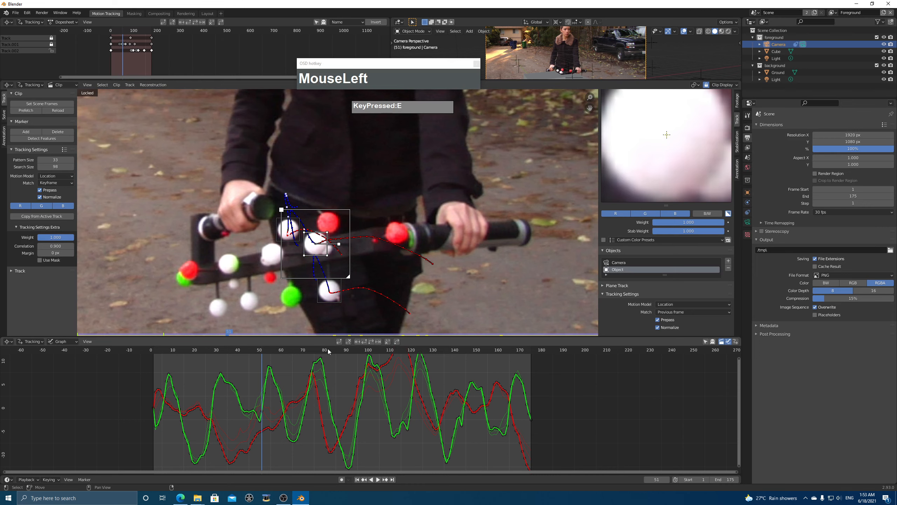
left_click(349, 342)
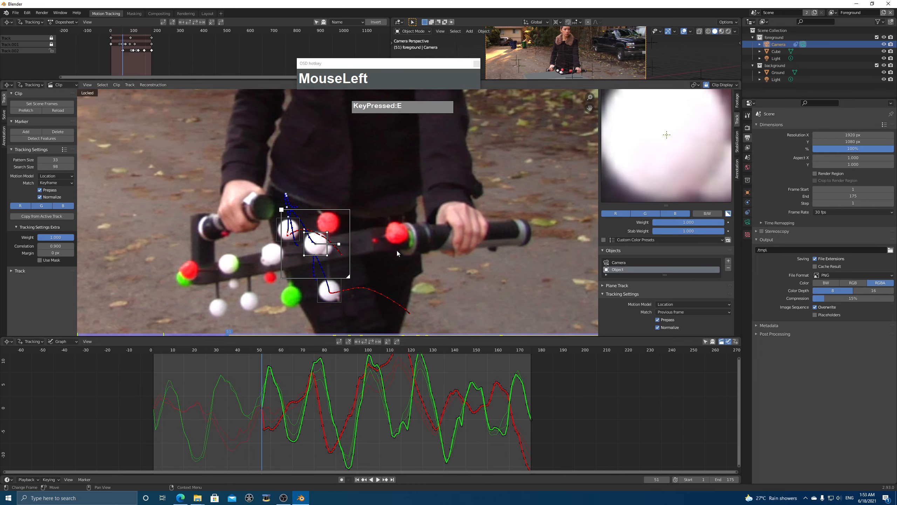
key("alt")
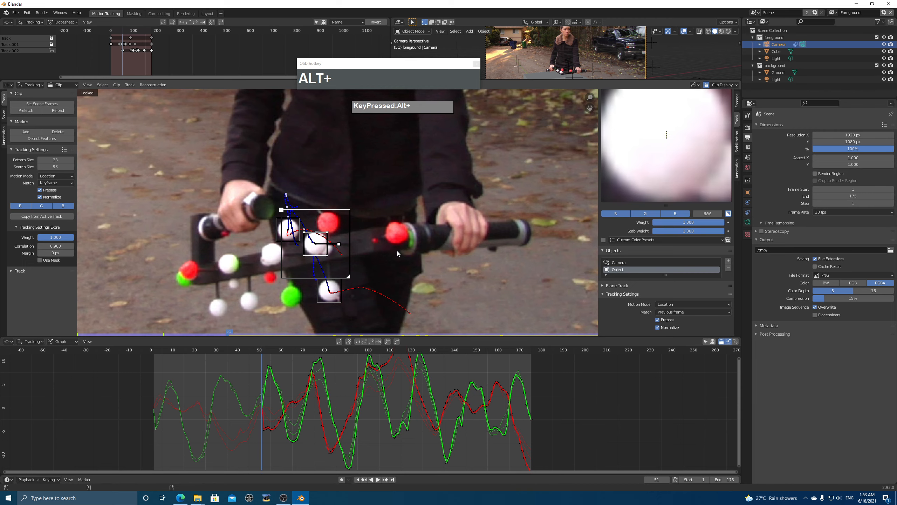
key("alt+Left")
key("alt+Left")
key("alt+Left")
key("alt+Left")
key("alt+Left")
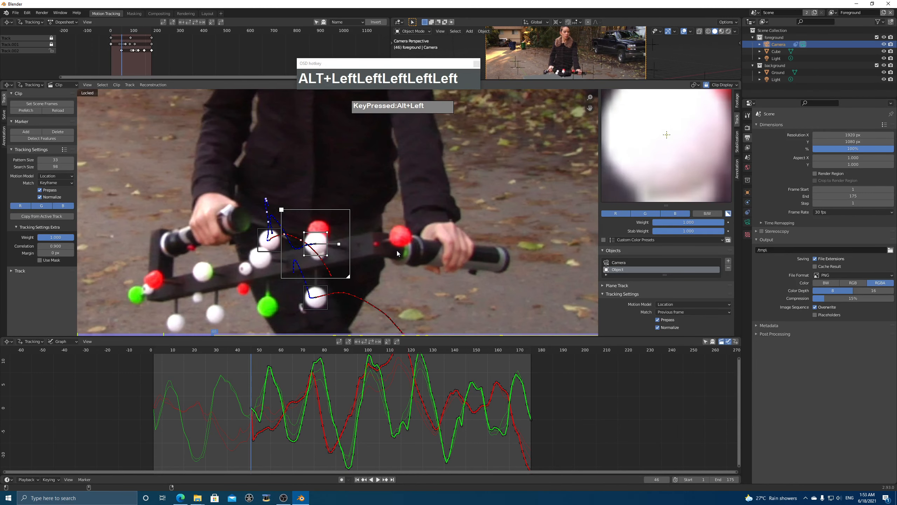
key("alt+Left")
Step: Recentre the third marker on its white ball at frame 45 and track it backward to frame 42
scroll(686, 159, "up", 2)
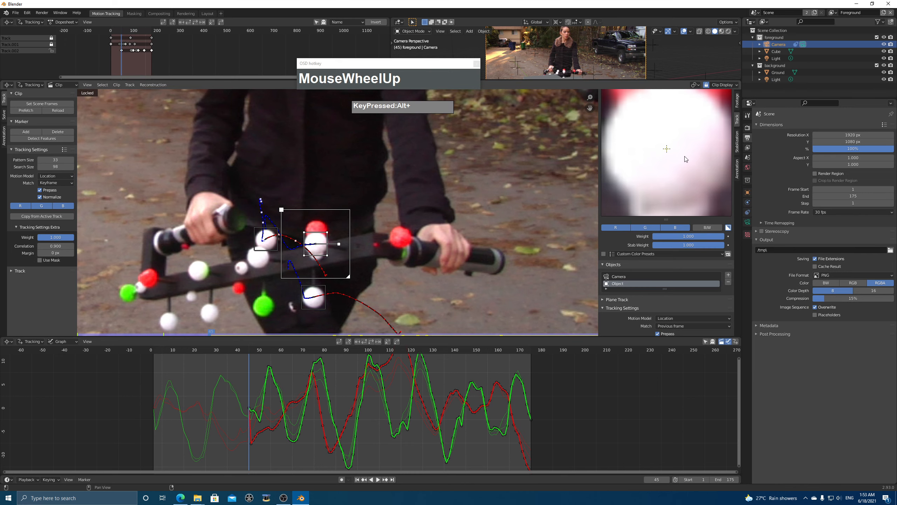
left_click(369, 265)
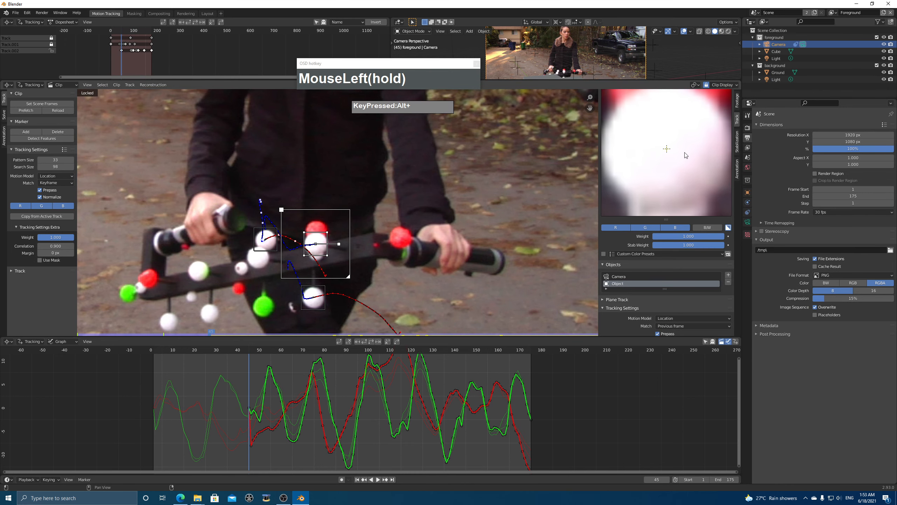
key("alt+Left")
key("alt+Left")
key("alt+Left")
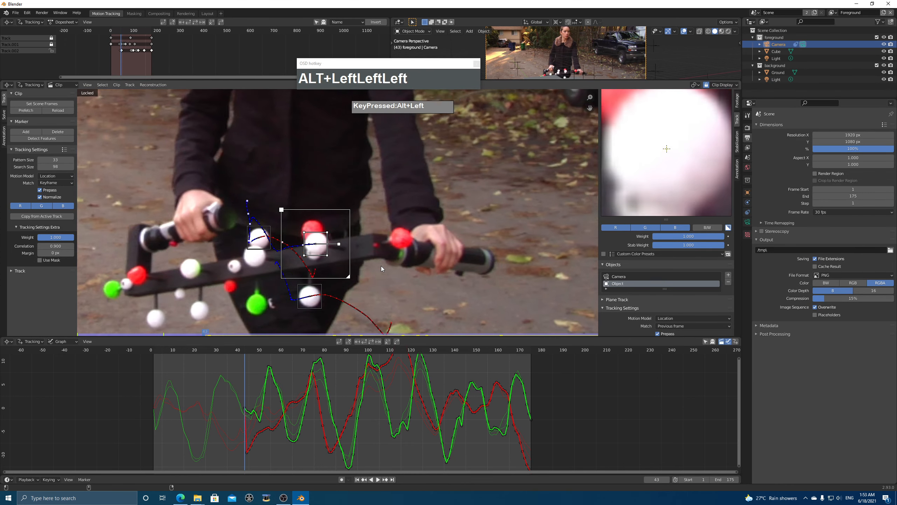
Step: Recentre the third marker on its white ball at frame 42 and track it backward frame by frame to frame 1
left_click_drag(632, 164, 621, 170)
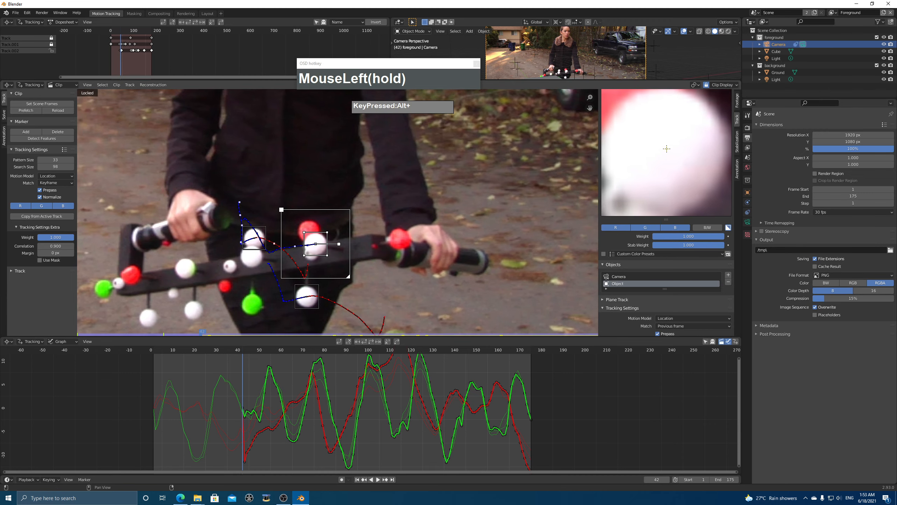
key("alt+Left")
key("alt+Left")
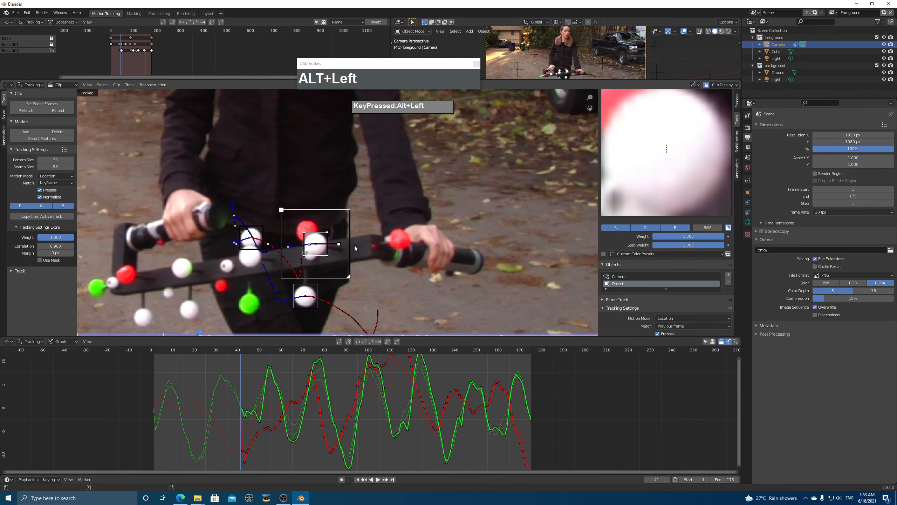
key("alt+Left")
key("alt+Left")
key("alt+Left")
key("alt+Left")
key("alt+Left")
key("alt+Left")
key("alt+Left")
key("alt+Left")
key("alt+Left")
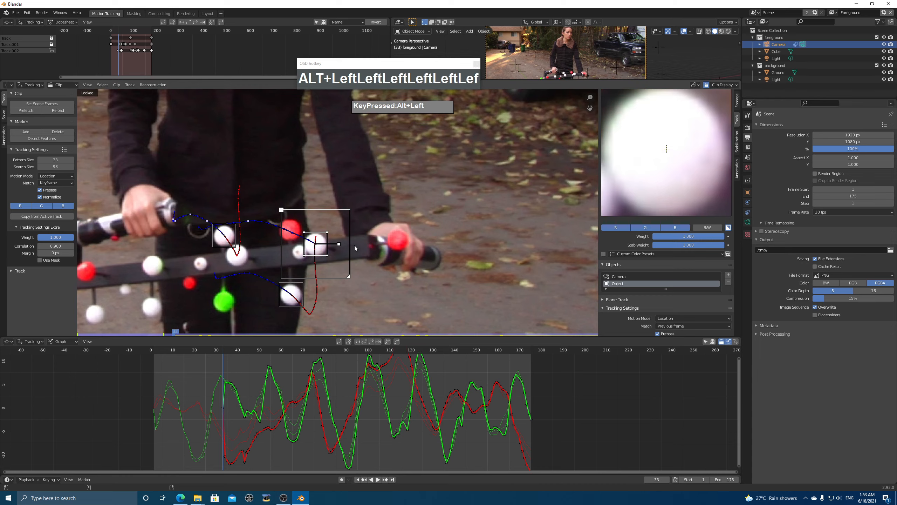
key("alt+Left")
key("alt+Left")
key("alt+Left")
key("alt+Left")
key("alt+Left")
key("alt+Left")
key("alt+Left")
key("alt+Left")
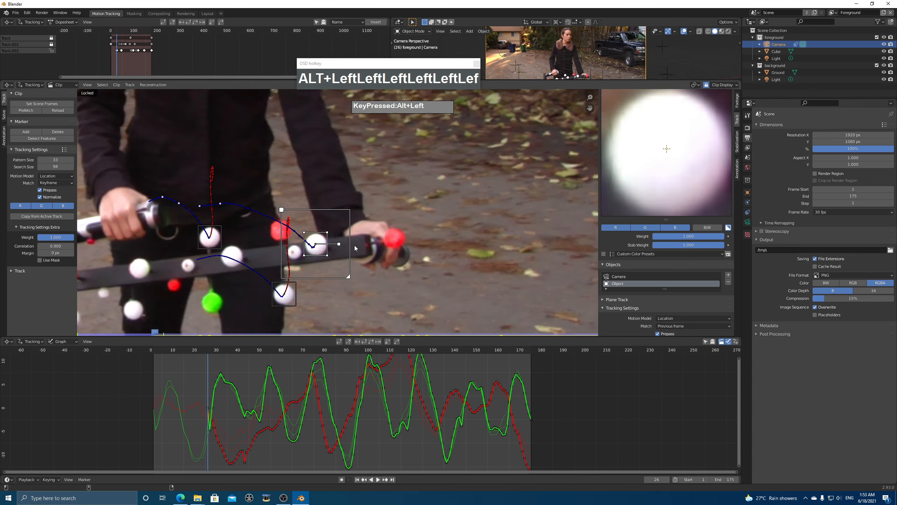
key("alt+Left")
key("alt+Left")
key("alt+Left")
key("alt+Left")
key("alt+Left")
key("alt+Left")
key("alt+Left")
key("alt+Left")
key("alt+Left")
key("alt+Left")
key("alt+Left")
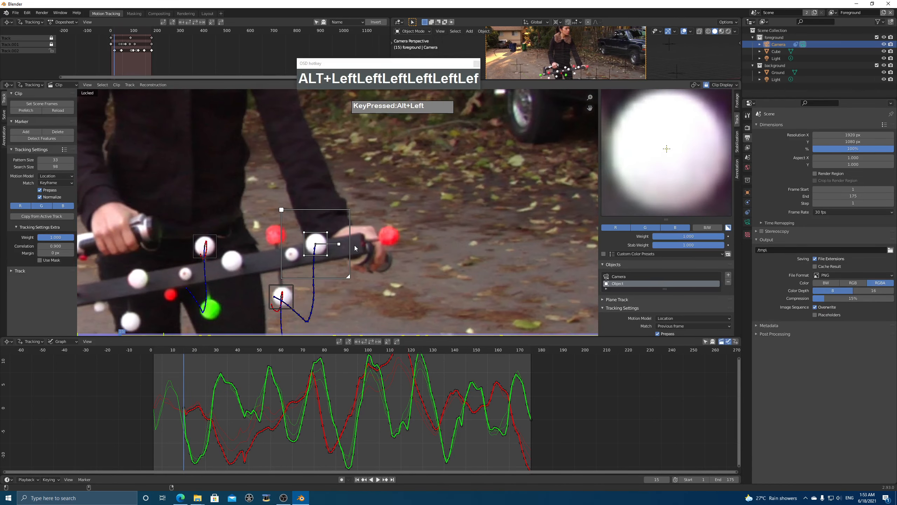
key("alt+Left")
key("alt+Left")
key("alt+Left")
key("alt+Left")
key("alt+Left")
key("alt+Left")
key("alt+Left")
key("alt+Left")
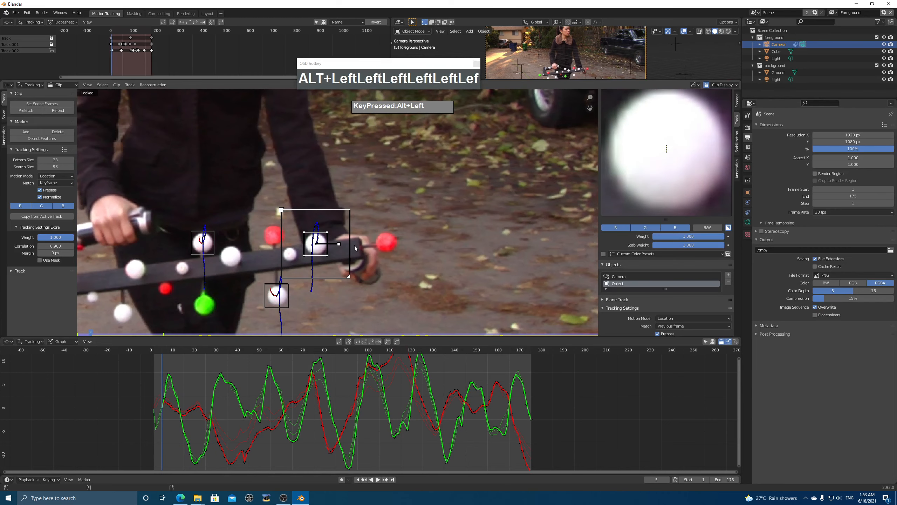
key("alt+Left")
key("alt+Left")
key("alt+Left")
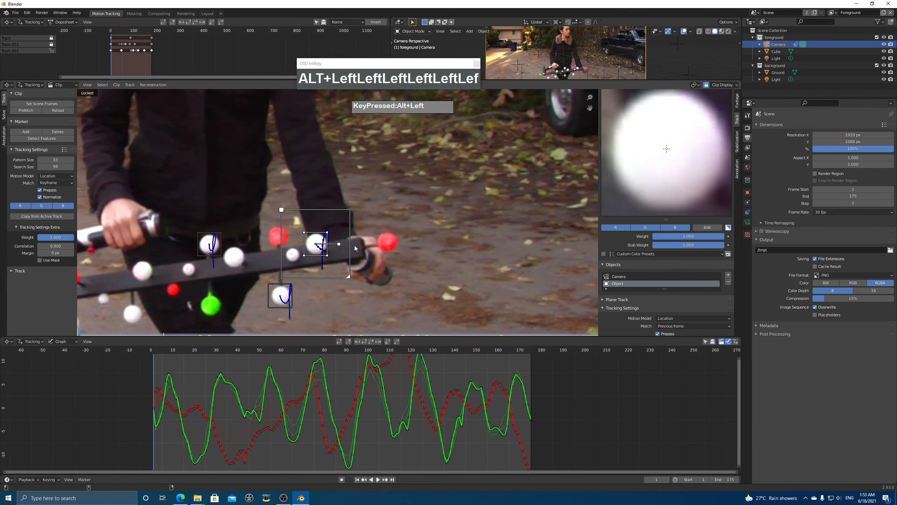
Step: Lock the third track and set the default match option for new tracks to Previous frame
key("alt")
left_click(251, 302)
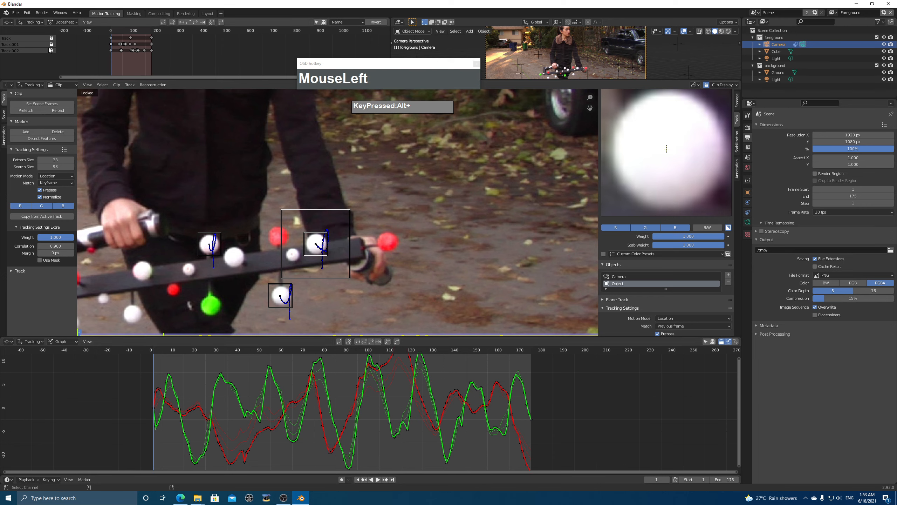
key("ctrl")
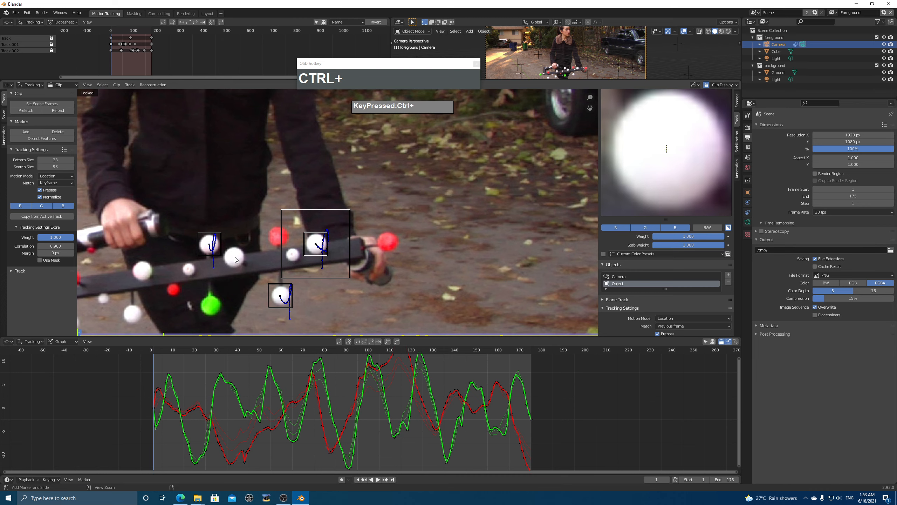
left_click(54, 182)
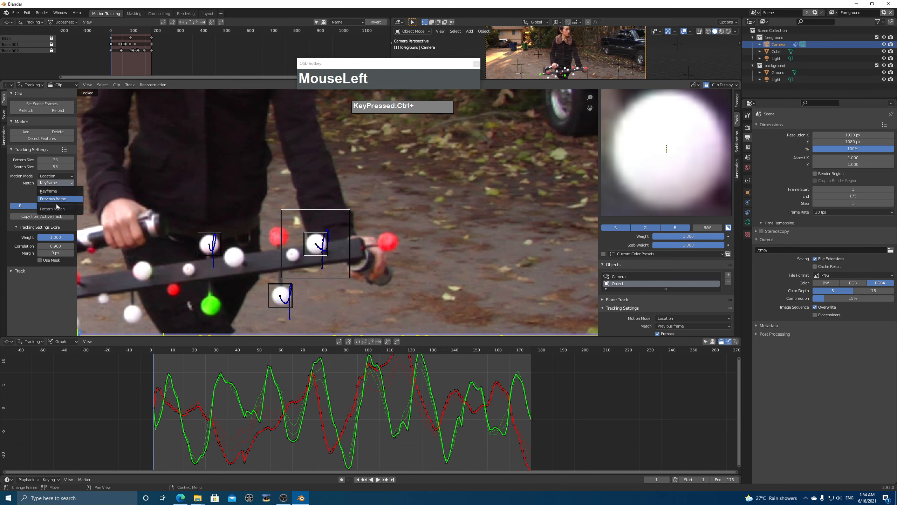
left_click(59, 203)
key("ctrl")
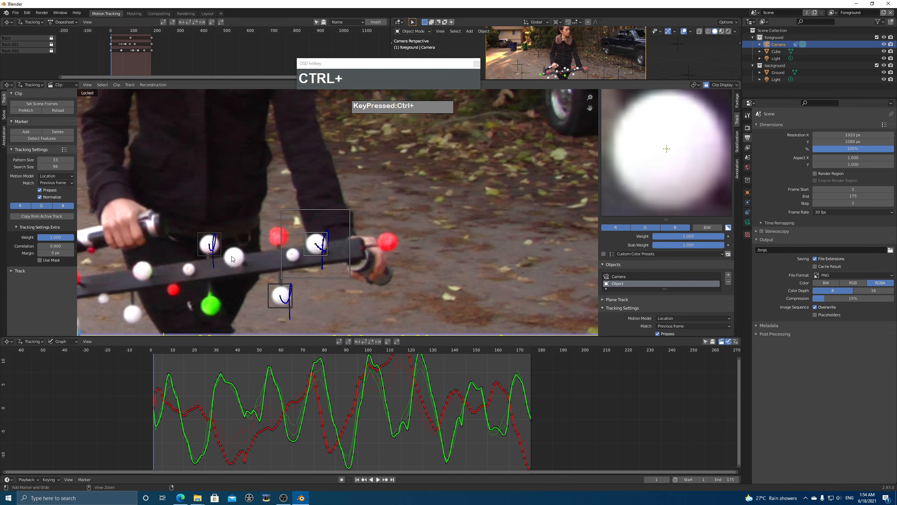
Step: Add a fourth marker at frame 1, centred on the white ball on the middle of the bar, with alpha preview enabled
left_click(233, 255, "ctrl")
left_click_drag(695, 159, 689, 168)
left_click(727, 228)
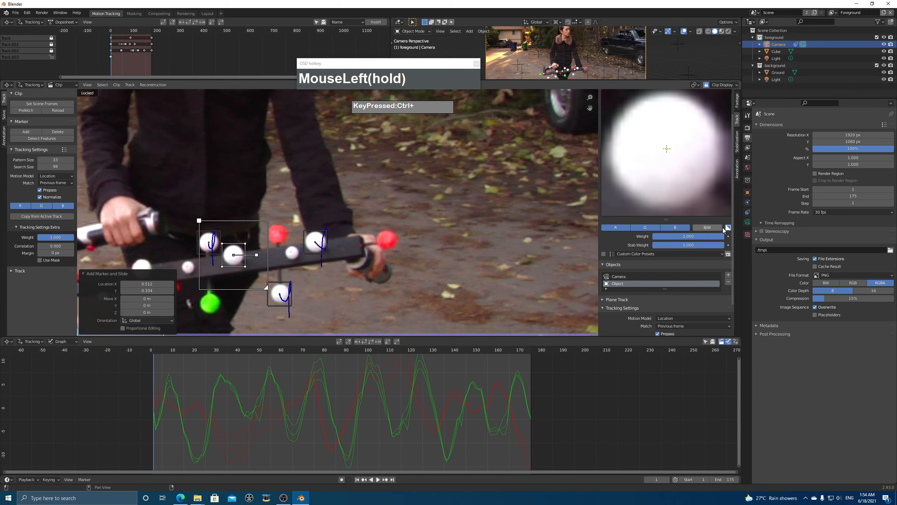
left_click(726, 228)
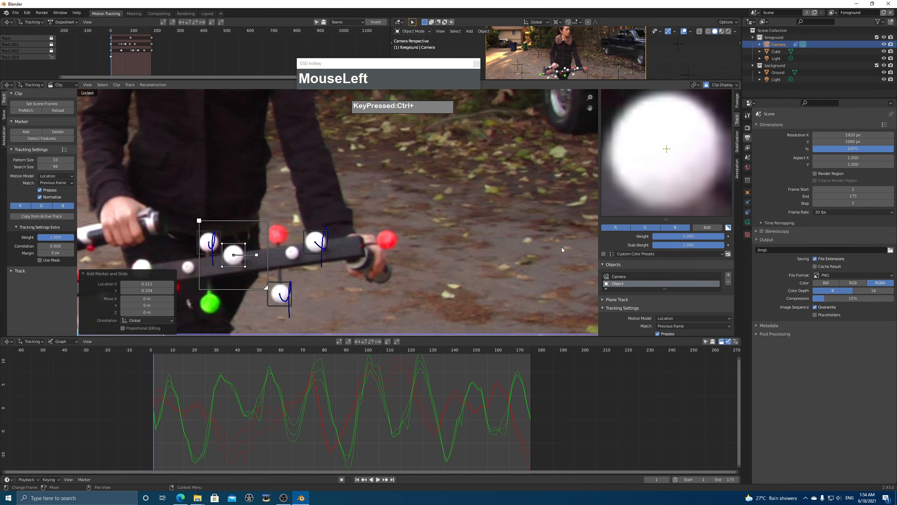
Step: Track the fourth marker forward to frame 175, lock its track and return to frame 1
key("ctrl+t")
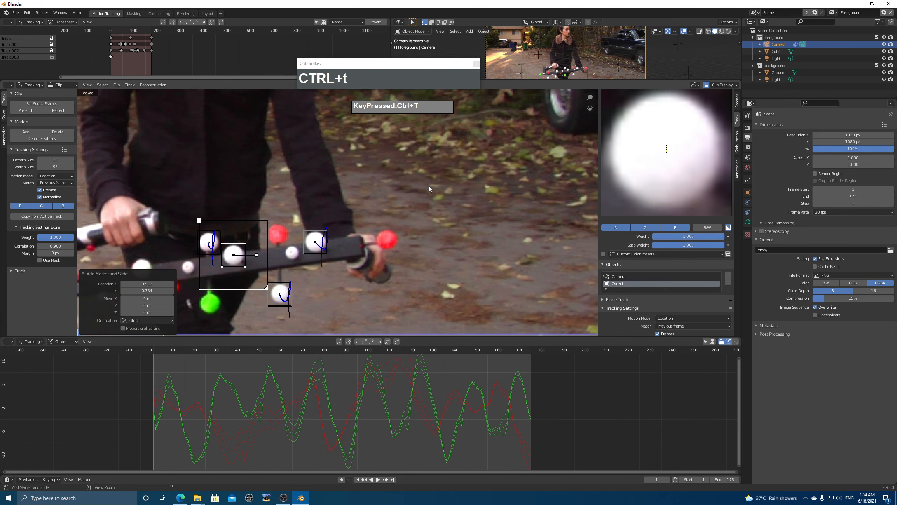
left_click_drag(516, 350, 156, 399)
left_click(51, 57)
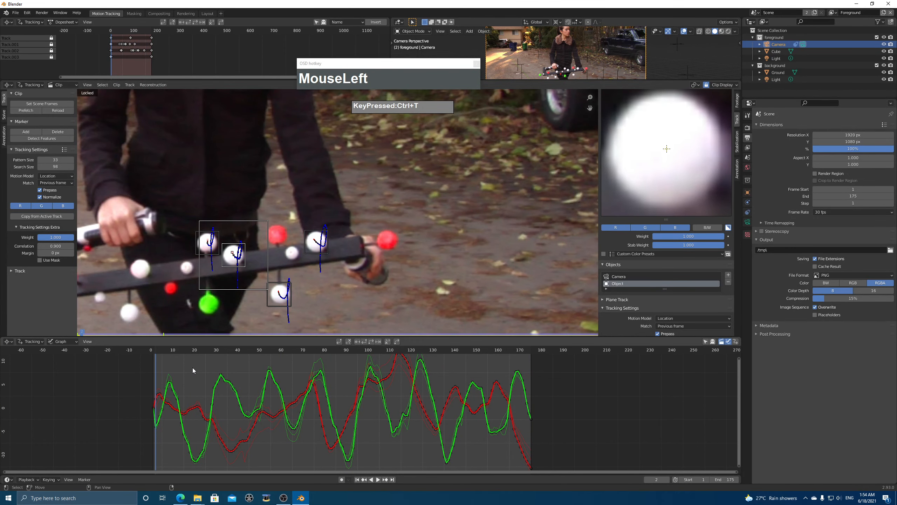
left_click_drag(172, 351, 154, 364)
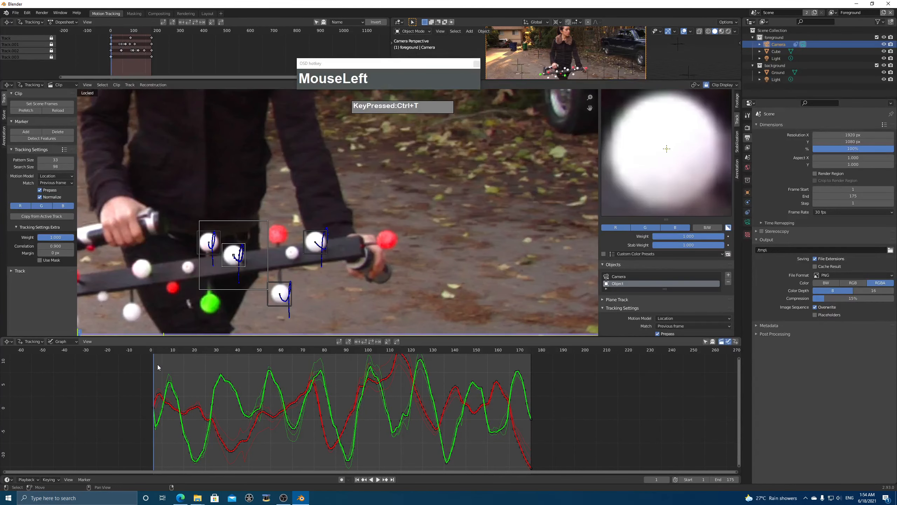
Step: Add a fifth marker at frame 1, centred on the large white ball on the bar near the gripping hand
left_click(140, 269, "ctrl")
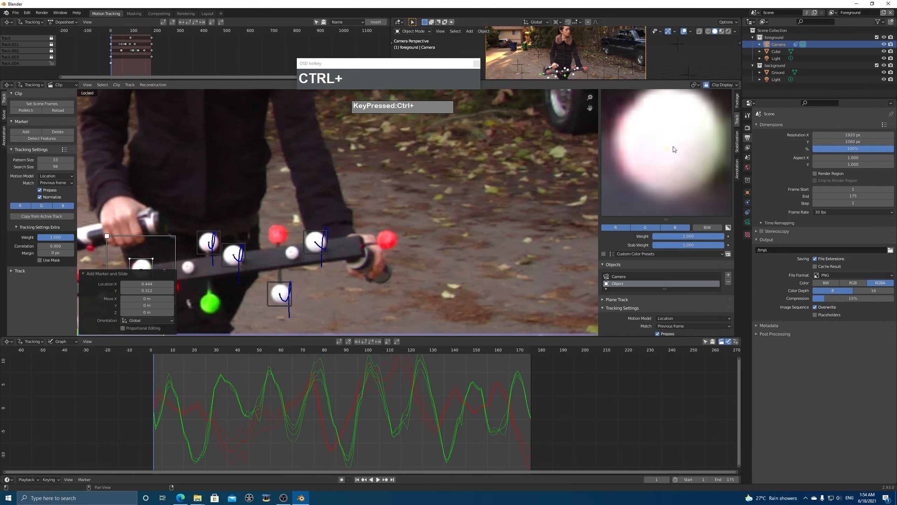
left_click_drag(668, 152, 670, 156)
Step: Track the fifth marker forward to frame 175, return to frame 1 and lock its track
key("ctrl+t")
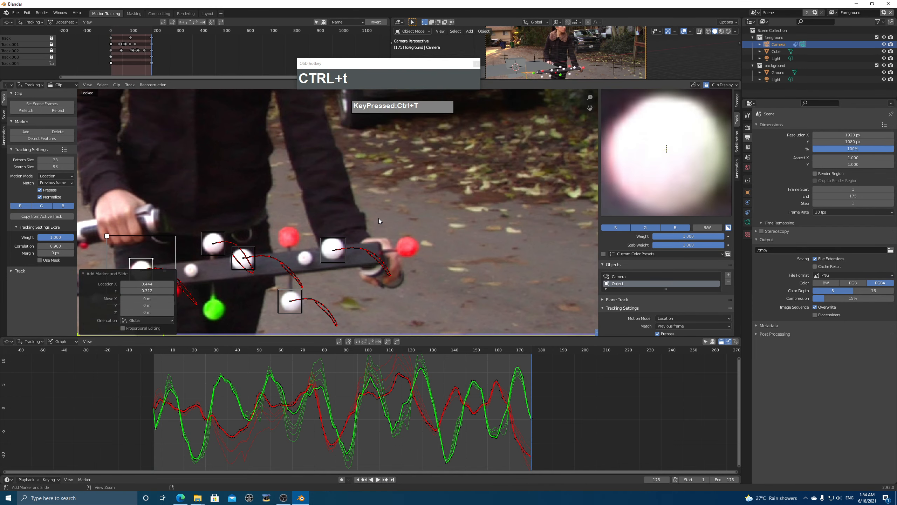
left_click_drag(531, 366, 153, 368)
left_click(51, 63)
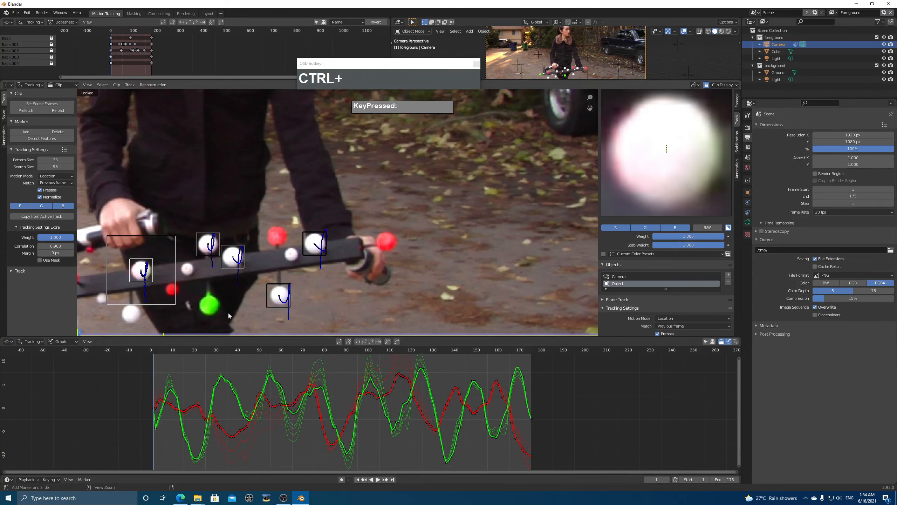
Step: Add a sixth marker centred on the green ball below the bar, with alpha preview enabled and only the green channel used
left_click(209, 306, "ctrl")
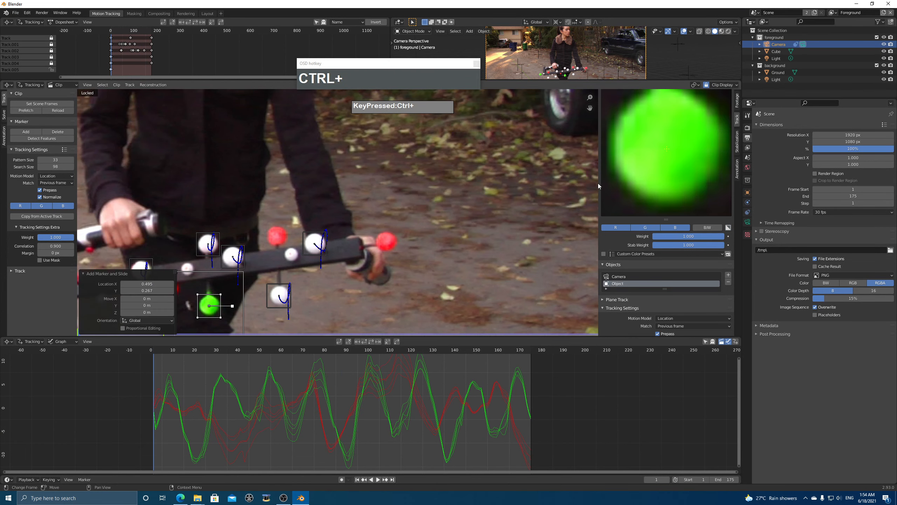
left_click(728, 227)
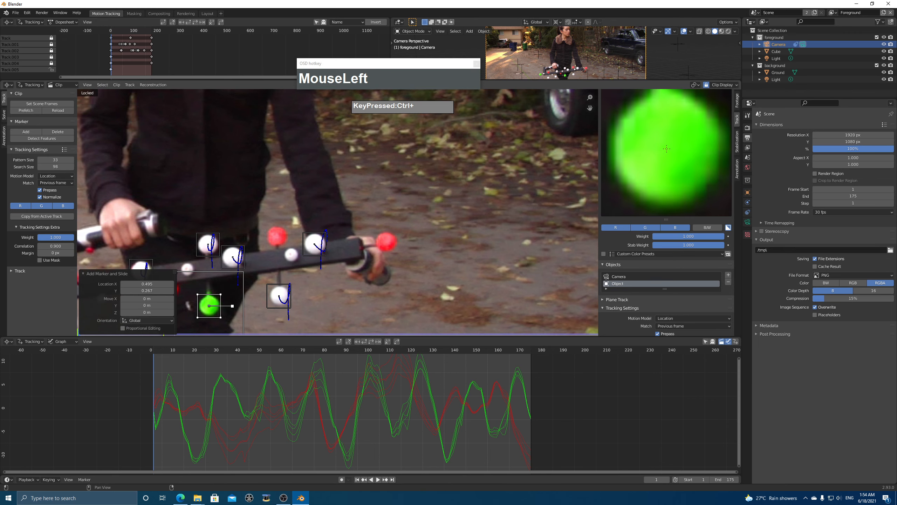
left_click_drag(667, 148, 667, 148)
left_click(625, 230)
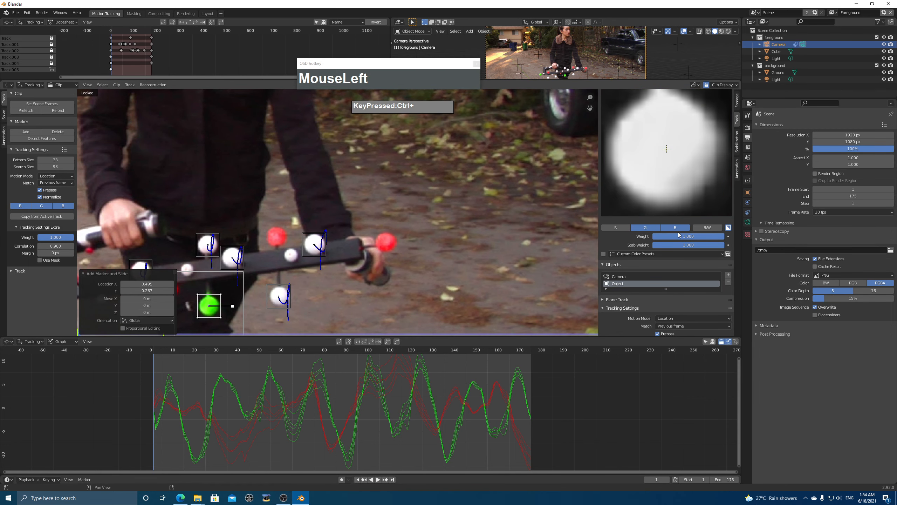
left_click(678, 228)
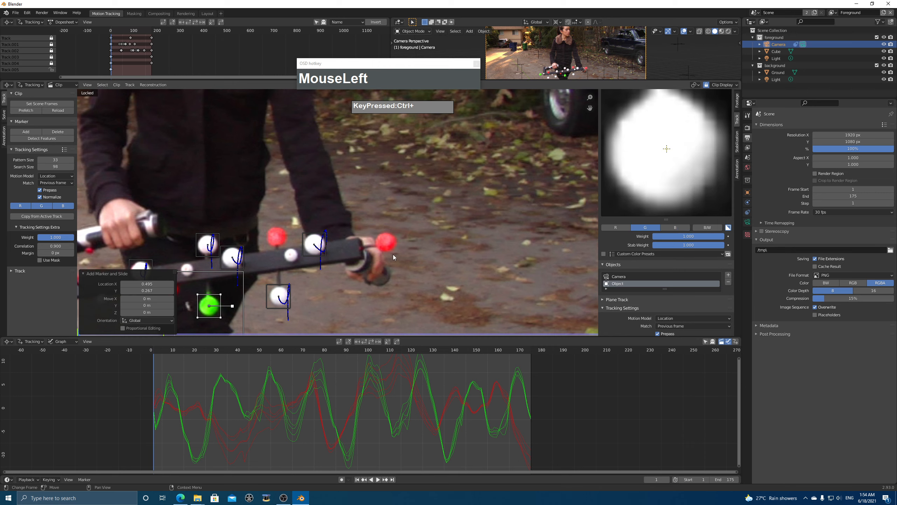
Step: Track the green ball's marker forward through the clip and lock its track
key("ctrl+t")
left_click(52, 69)
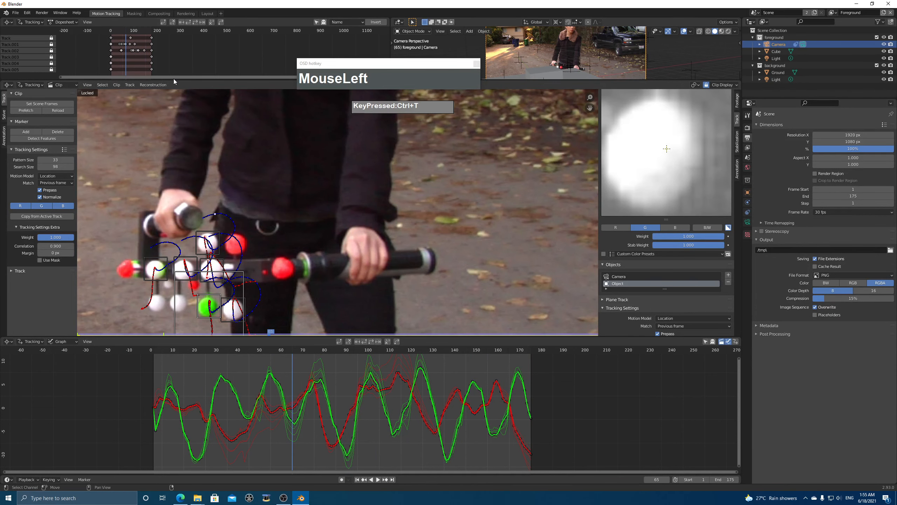
Step: At frame 88, add a marker centred on the white ball just left of the green ball, with alpha preview enabled
left_click_drag(175, 81, 175, 109)
middle_click_drag(226, 283, 352, 204)
left_click_drag(292, 355, 343, 356)
left_click(274, 244, "ctrl")
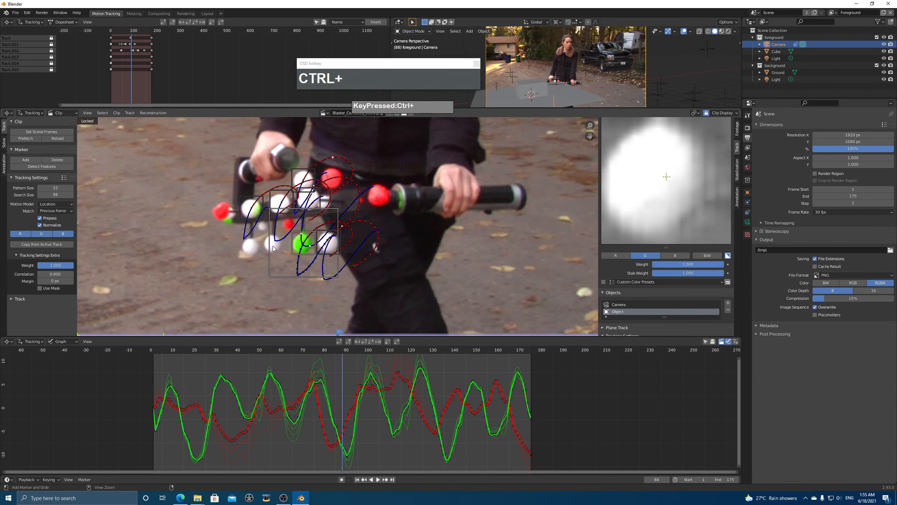
left_click(727, 255)
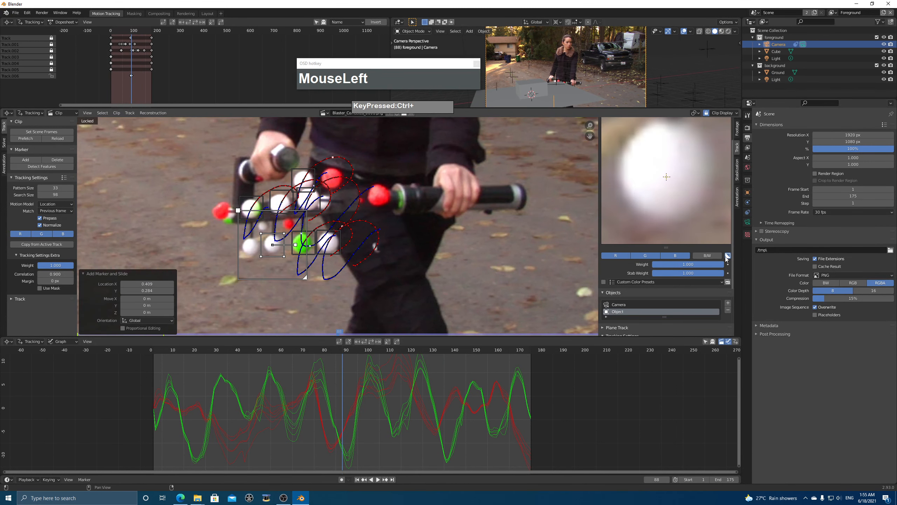
left_click_drag(657, 196, 447, 244)
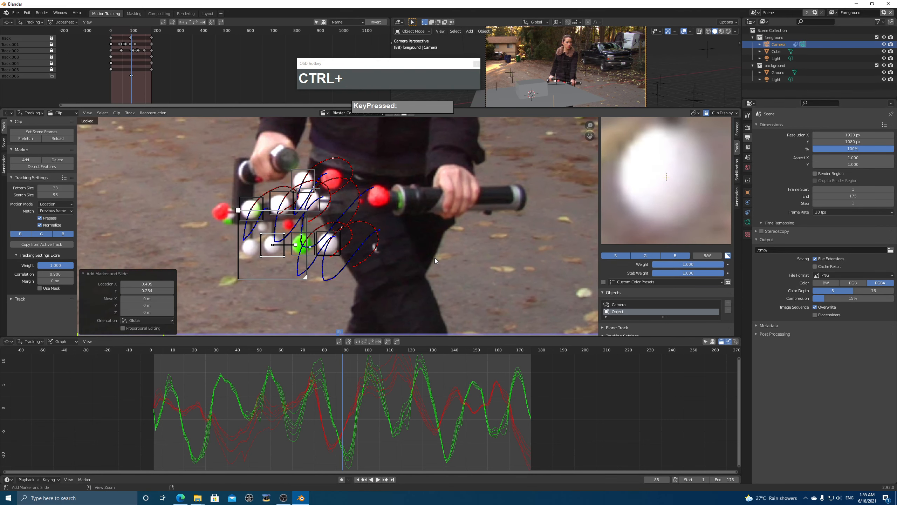
Step: Track the white ball's marker backward to frame 1 and from frame 88 forward to frame 175, and lock its track
key("ctrl+shift+t")
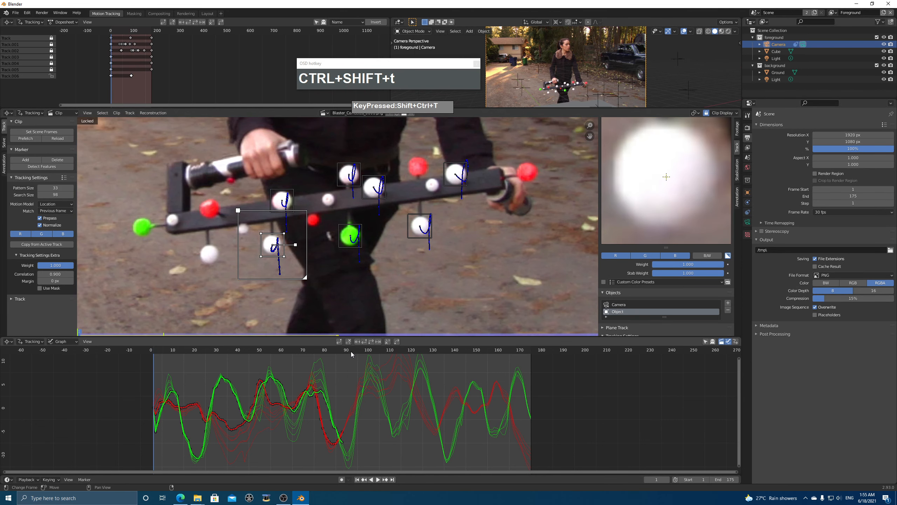
left_click_drag(353, 354, 343, 353)
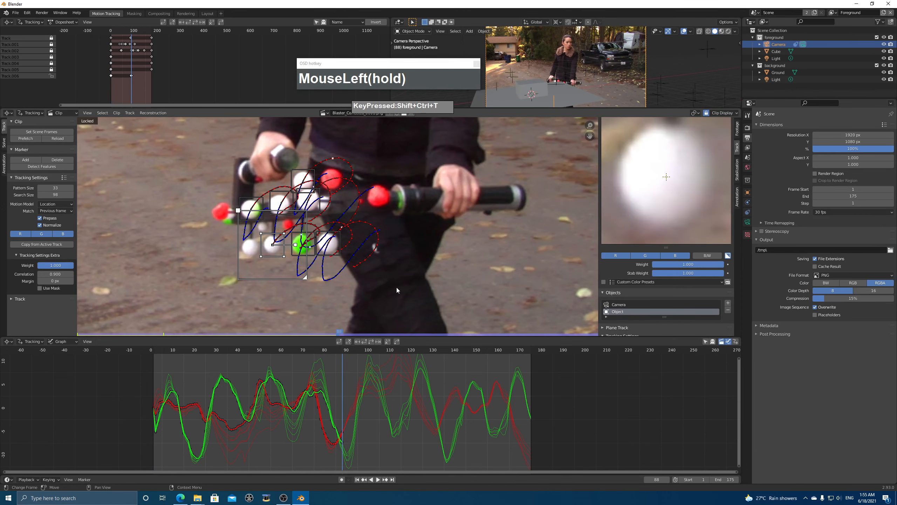
key("ctrl+t")
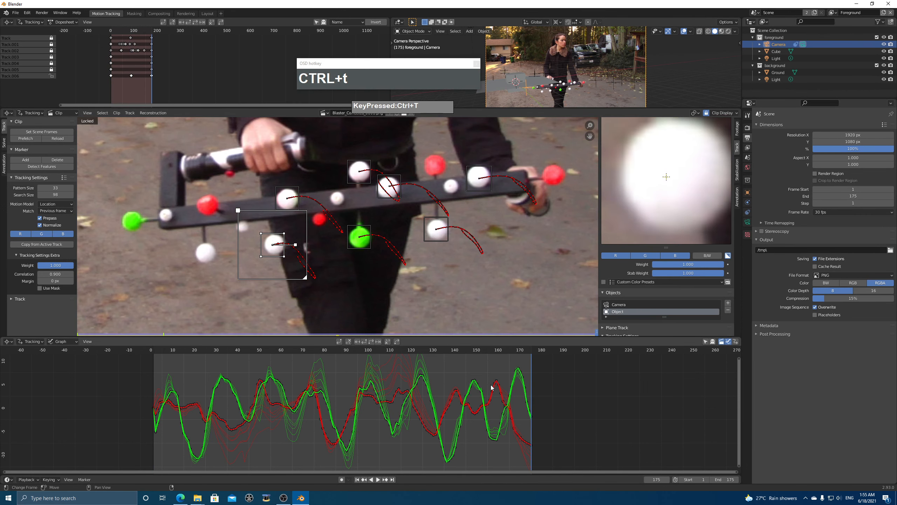
left_click(86, 94)
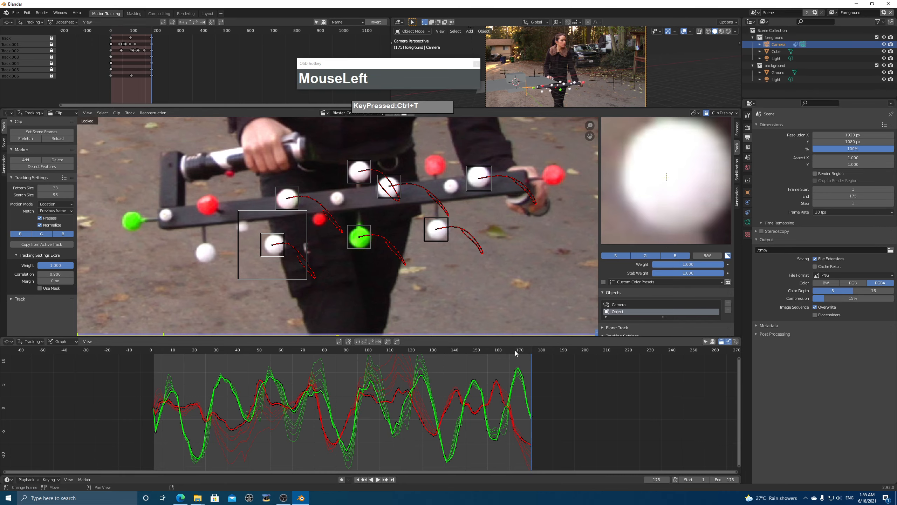
Step: At frame 91, add a marker on the white ball right of the green ball and track it in both directions
left_click_drag(523, 357, 349, 351)
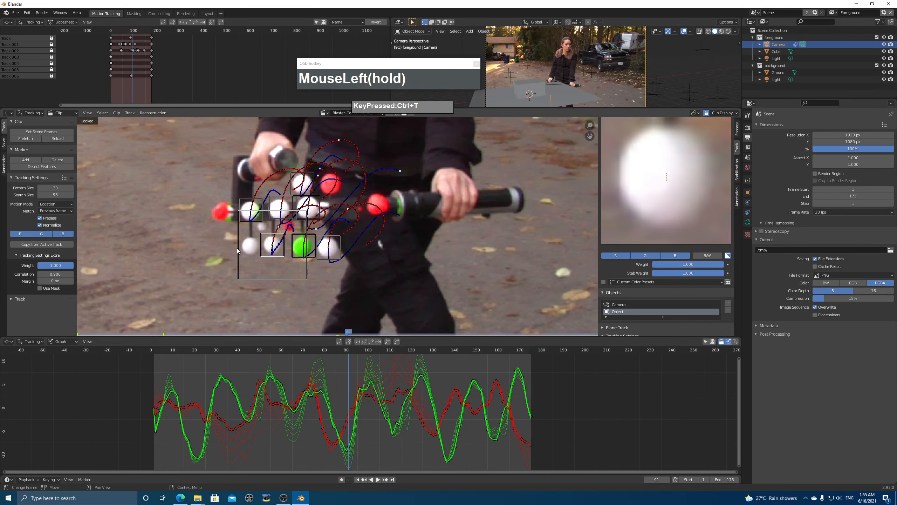
left_click(328, 250, "ctrl")
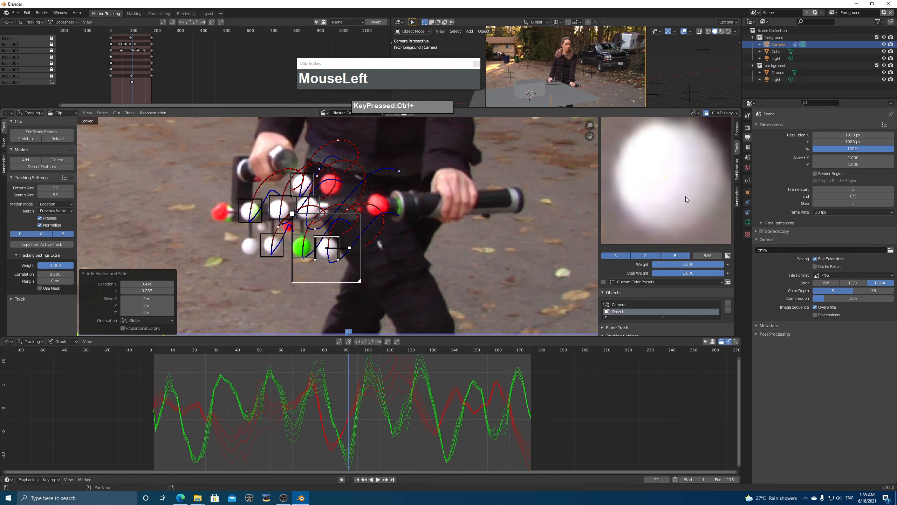
left_click(728, 256)
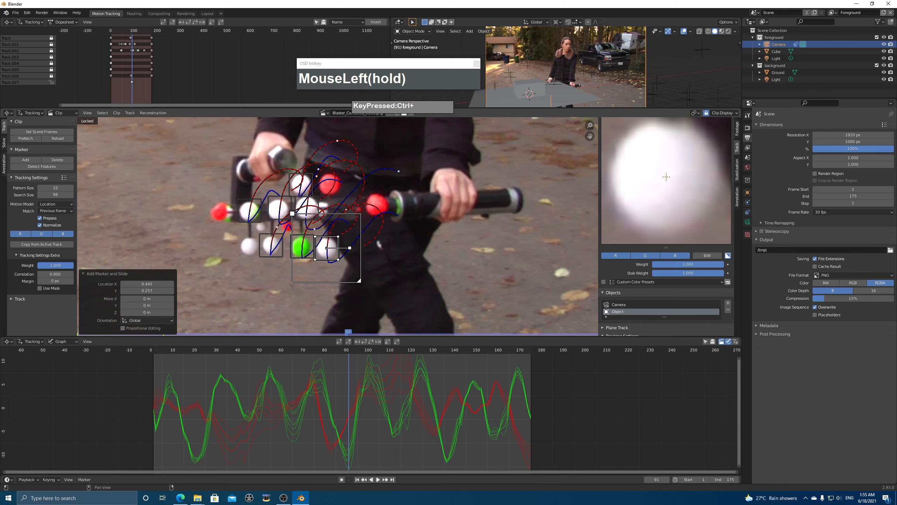
key("ctrl+t")
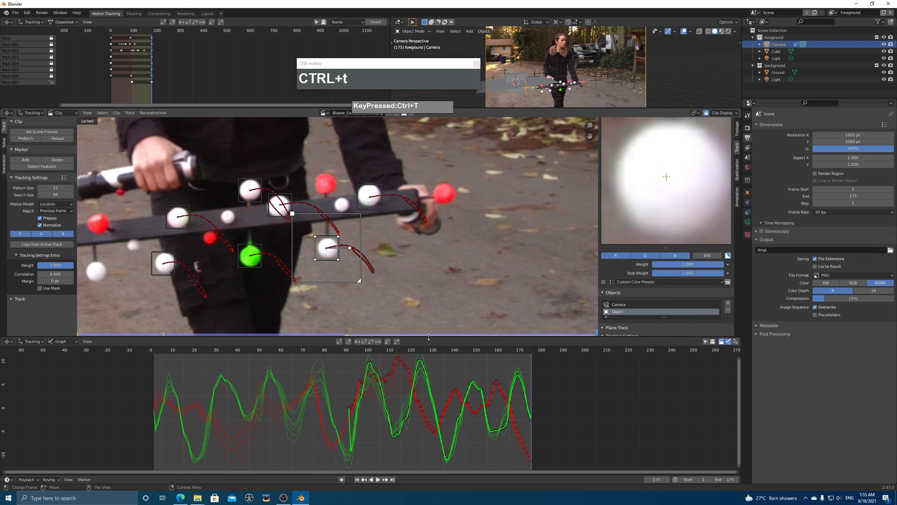
left_click_drag(370, 355, 349, 352)
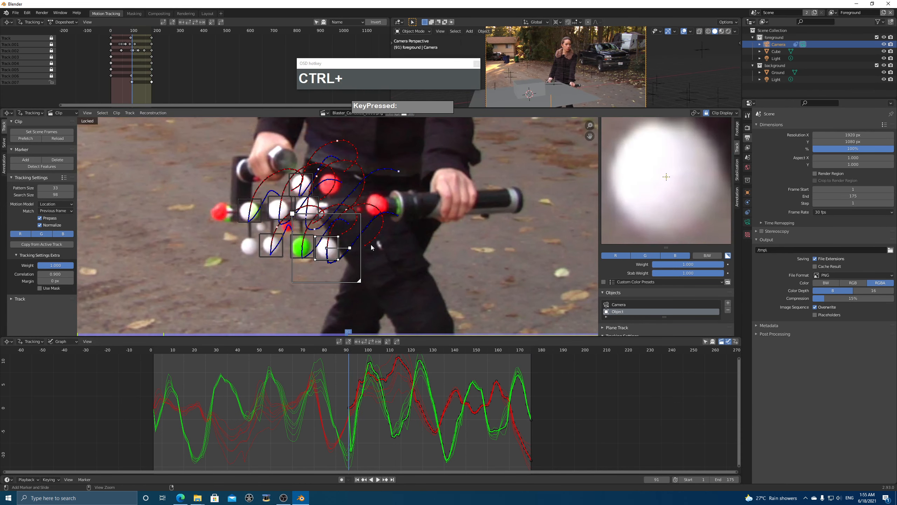
key("ctrl+shift+t")
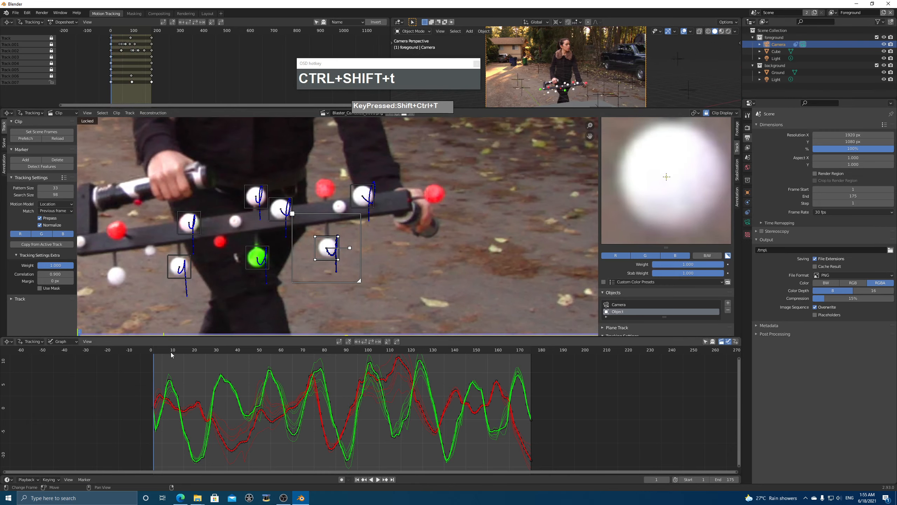
Step: Delete the duplicate track on the white ball right of the green ball
left_click_drag(171, 352, 250, 372)
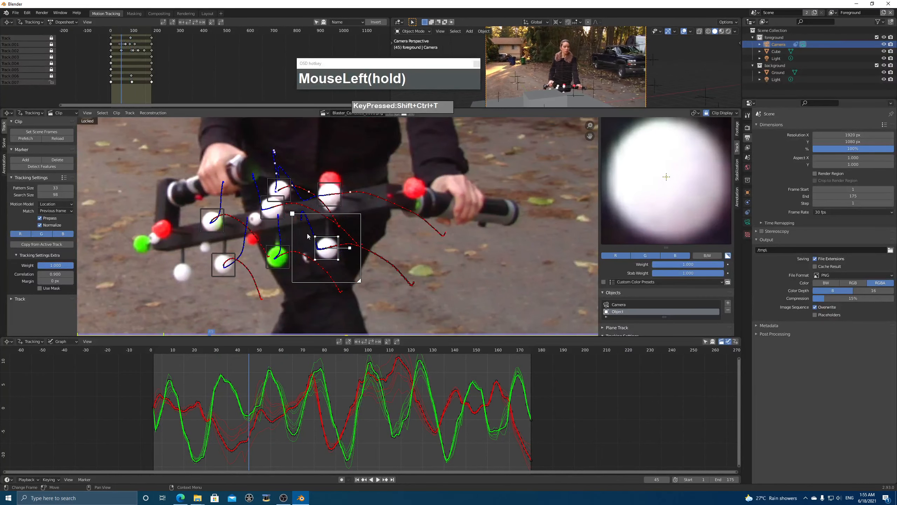
left_click_drag(309, 236, 322, 251)
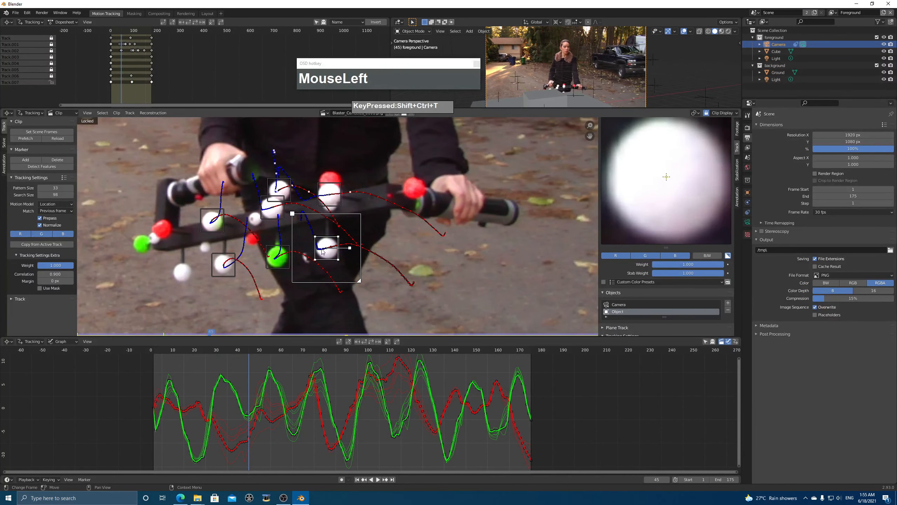
key("x")
left_click(340, 265)
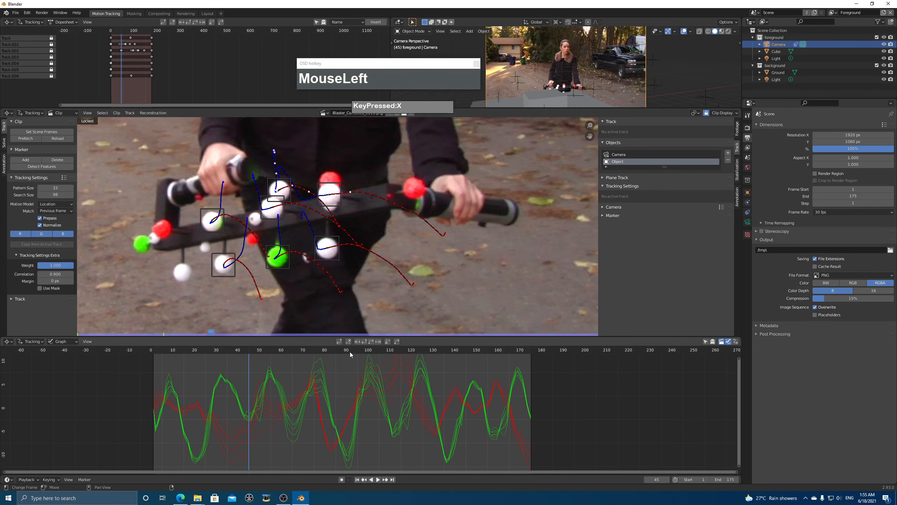
Step: At frame 93, add a marker centred on the red ball at the bar's far end, using only the red channel
left_click_drag(353, 351, 507, 347)
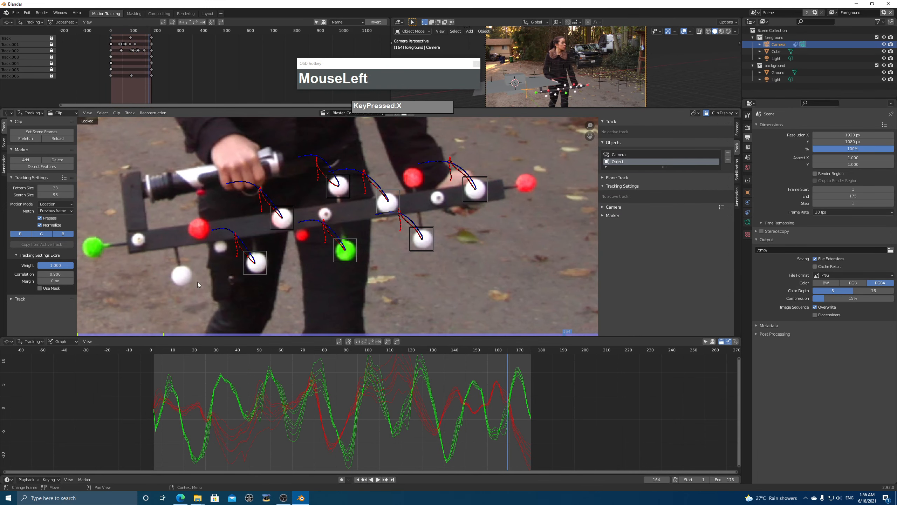
left_click_drag(434, 365, 354, 356)
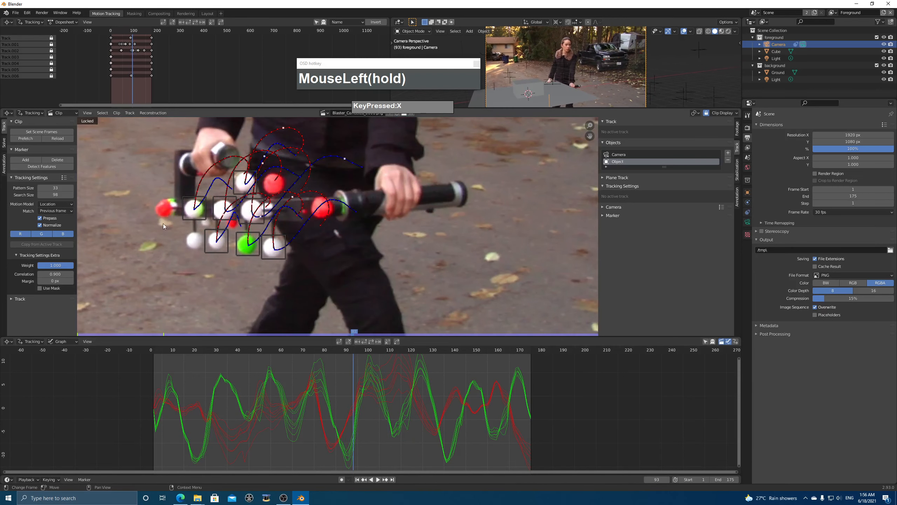
left_click(164, 210, "ctrl")
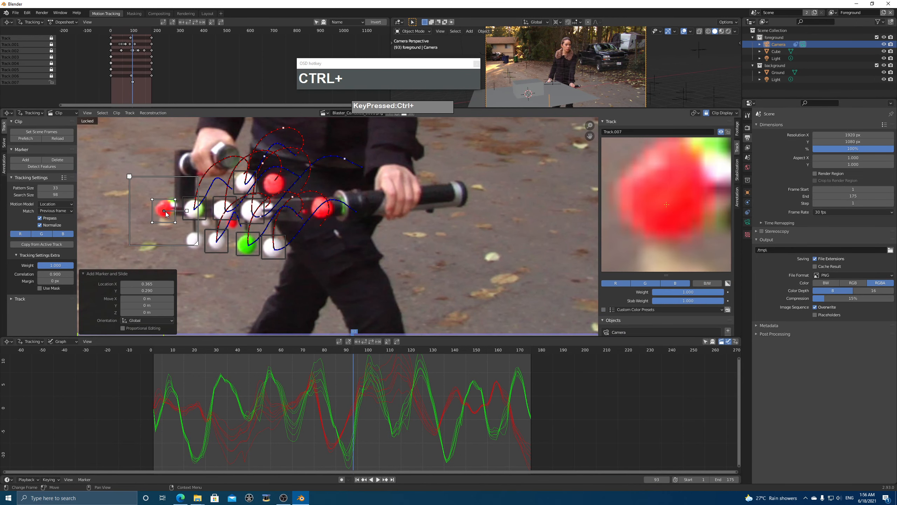
left_click_drag(670, 207, 709, 244)
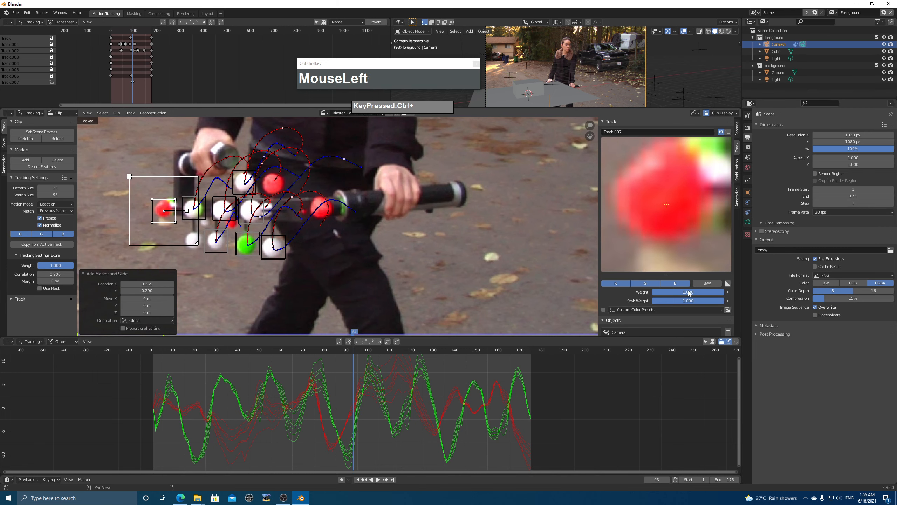
left_click(646, 283)
left_click(668, 284)
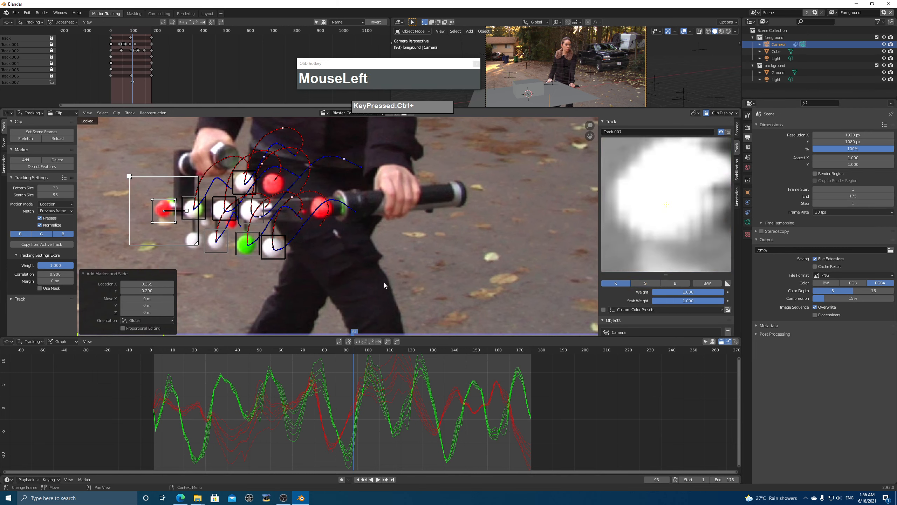
Step: Track the red ball's marker forward to frame 175, recentre it on the ball there and track it backward to frame 1
key("ctrl+t")
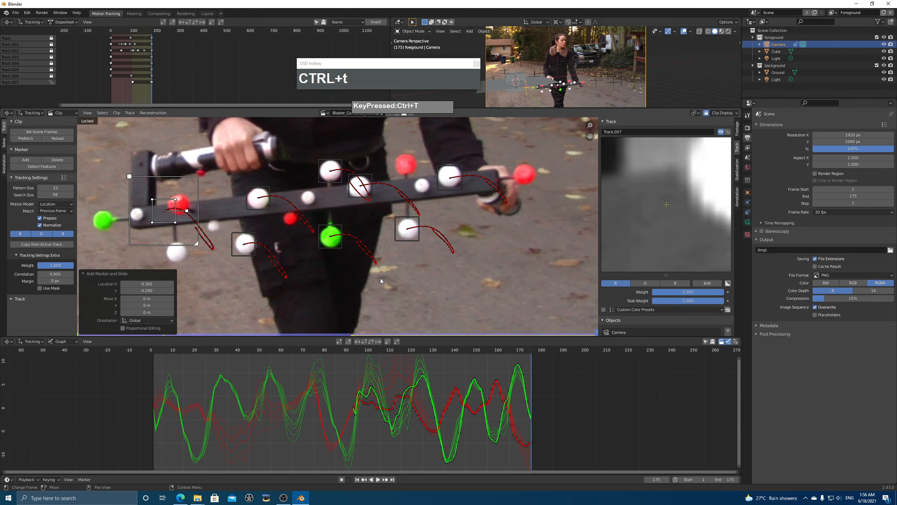
mouse_move(519, 366)
left_mouse_down()
mouse_move(366, 375)
mouse_move(531, 377)
left_mouse_up()
left_click_drag(666, 204, 695, 216)
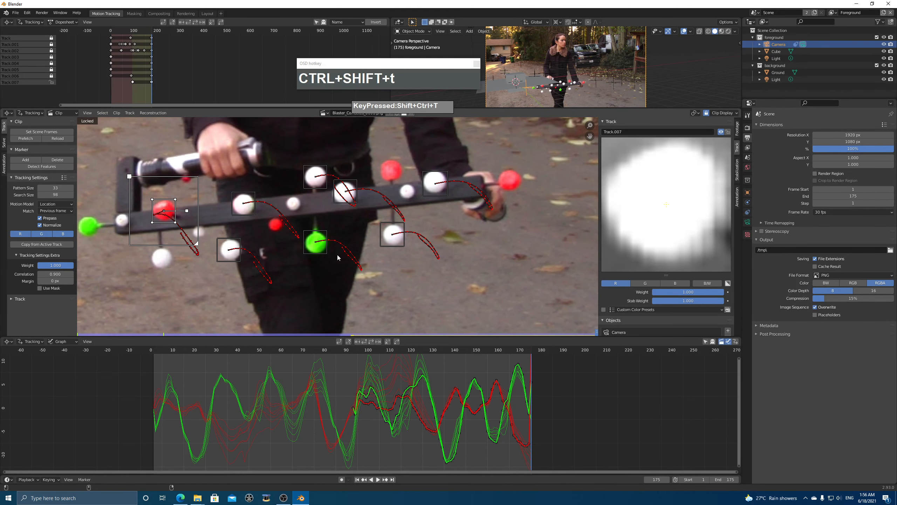
mouse_move(458, 381)
left_mouse_down()
mouse_move(190, 395)
mouse_move(196, 407)
mouse_move(477, 409)
mouse_move(466, 408)
left_mouse_up()
Step: Check the red ball's track at several frames across the clip and lock it
left_click(163, 219)
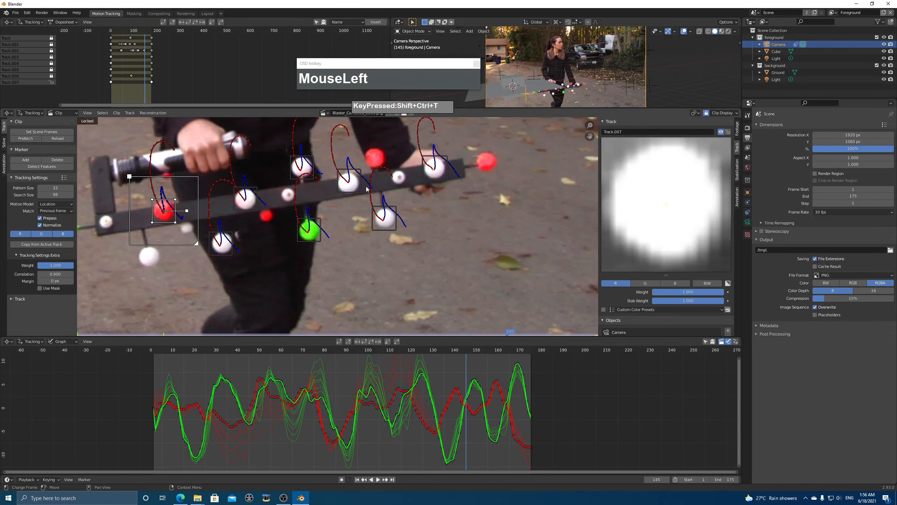
left_click_drag(369, 355, 431, 380)
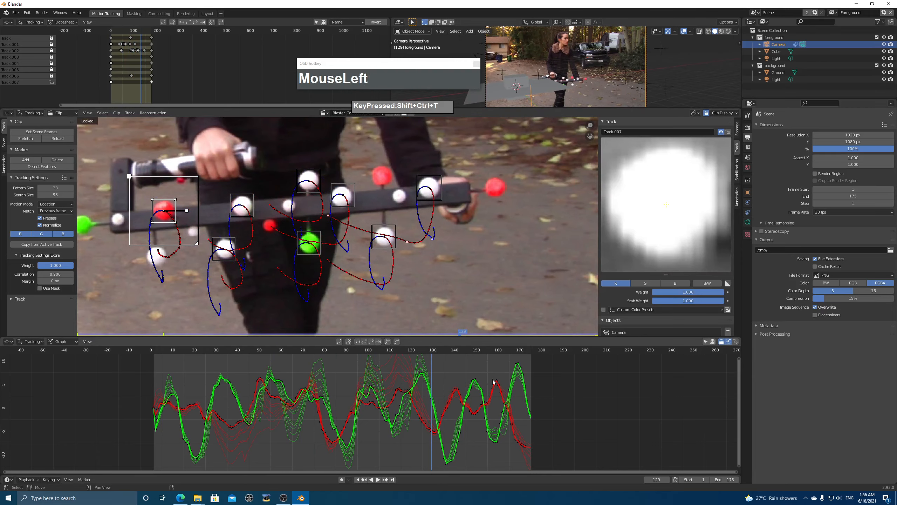
left_click_drag(396, 352, 251, 369)
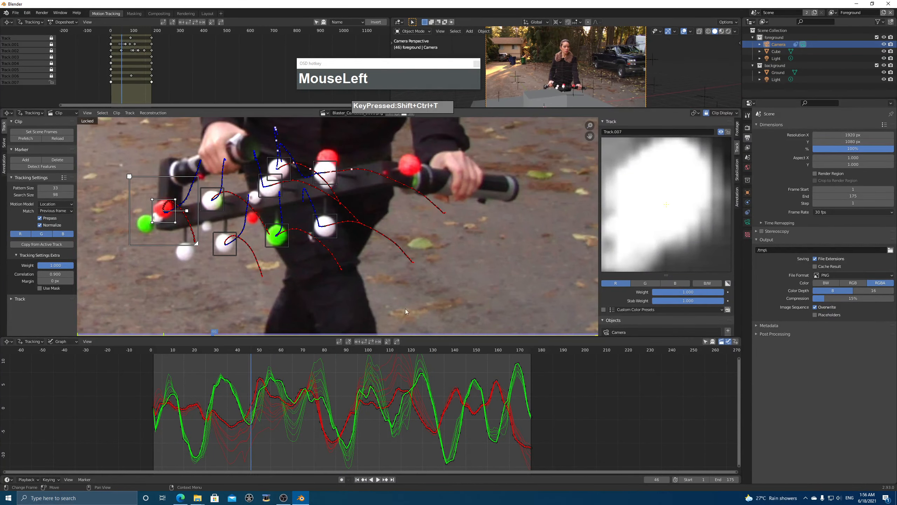
left_click_drag(345, 356, 352, 382)
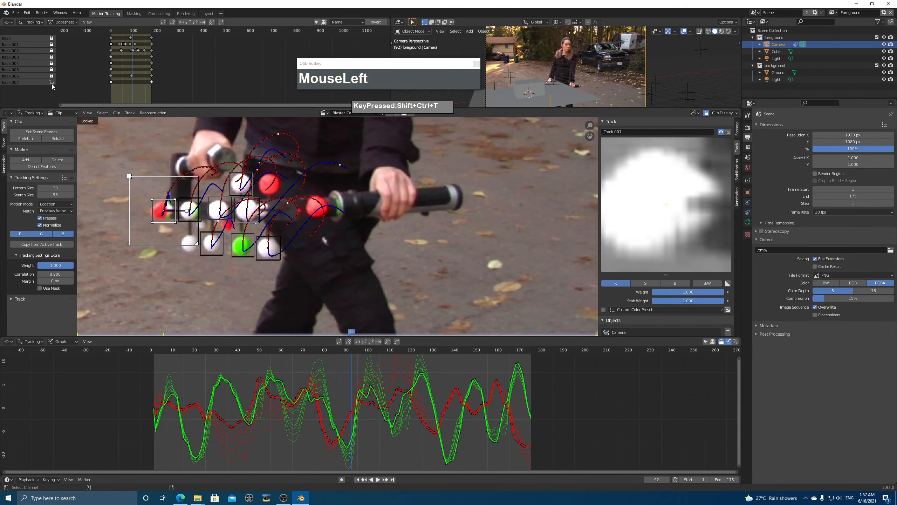
key("ctrl+l")
Step: At frame 92, add a marker centred on the leftmost white ball below the bar and track it forward to frame 175
left_click(190, 244, "ctrl")
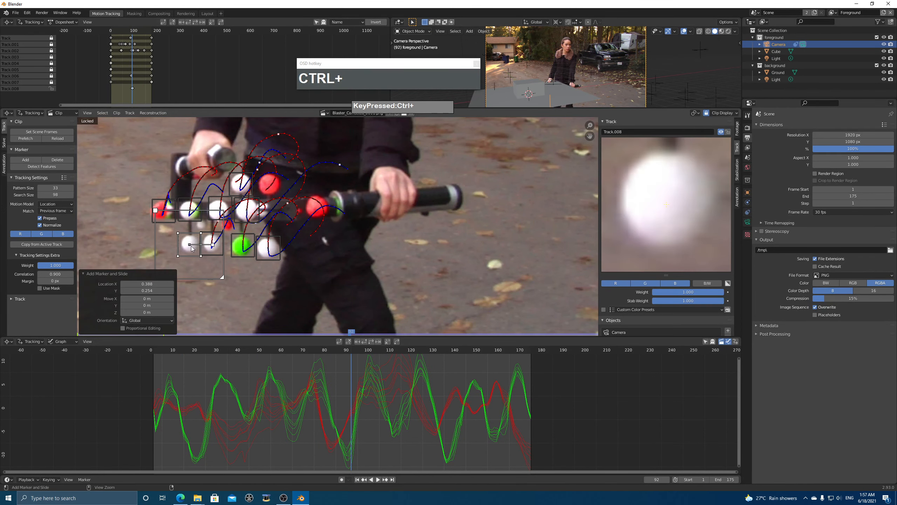
left_click_drag(670, 202, 663, 212)
key("ctrl+t")
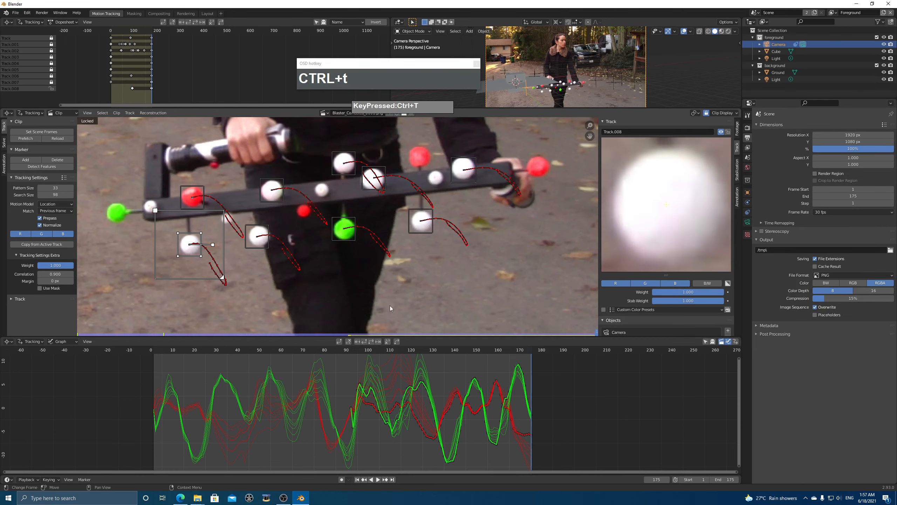
Step: Return to frame 92, track the leftmost white ball's marker backward to frame 1 and lock its track
left_click_drag(527, 352, 405, 353)
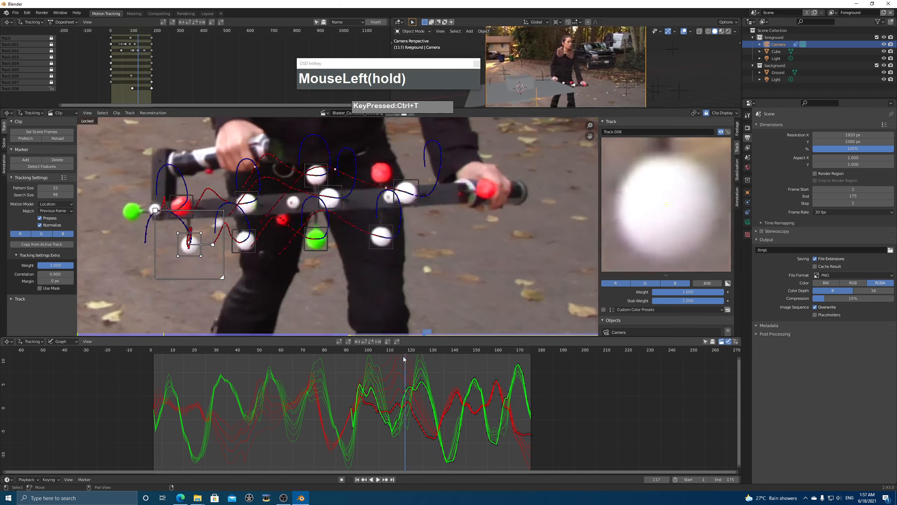
left_click_drag(490, 349, 352, 369)
key("ctrl+shift+t")
left_click(728, 132)
Step: Set solver Keyframe A for the tracked object at frame 27
left_click_drag(154, 354, 414, 353)
scroll(395, 254, "down", 4)
middle_click_drag(399, 212, 360, 252)
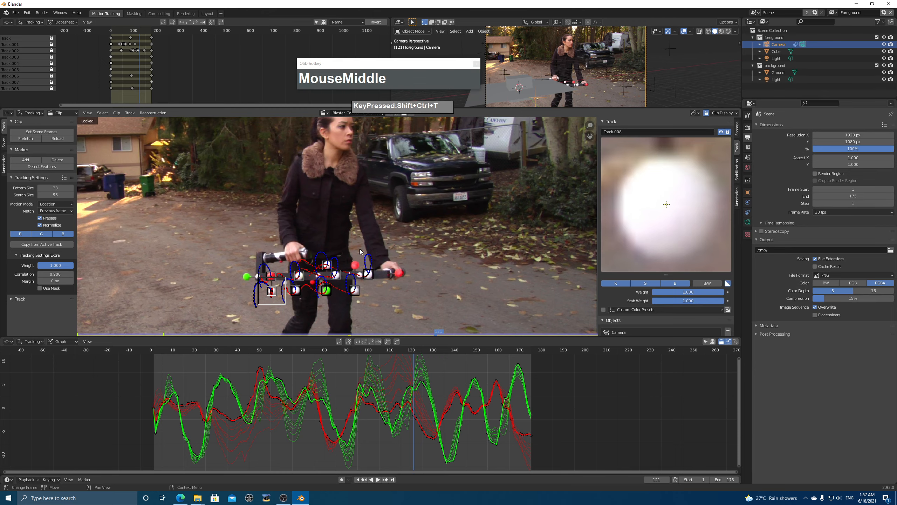
left_click(368, 350)
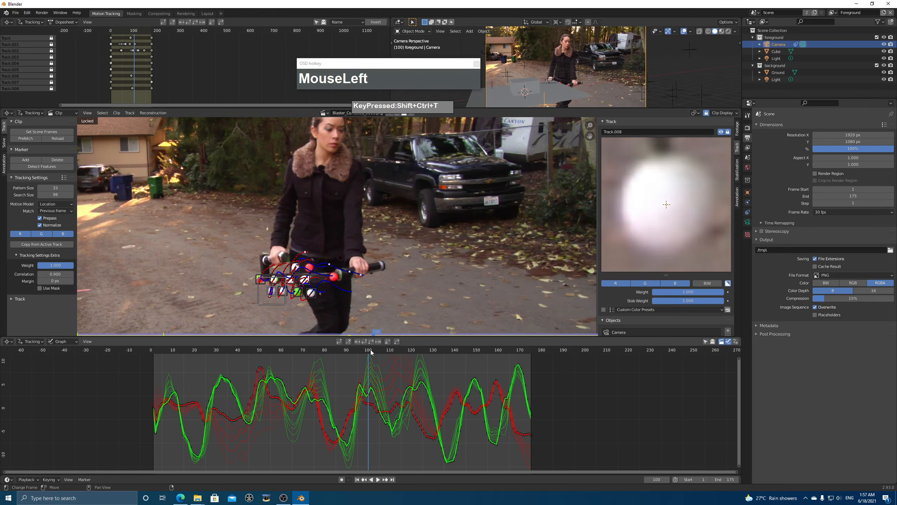
left_click_drag(371, 349, 210, 409)
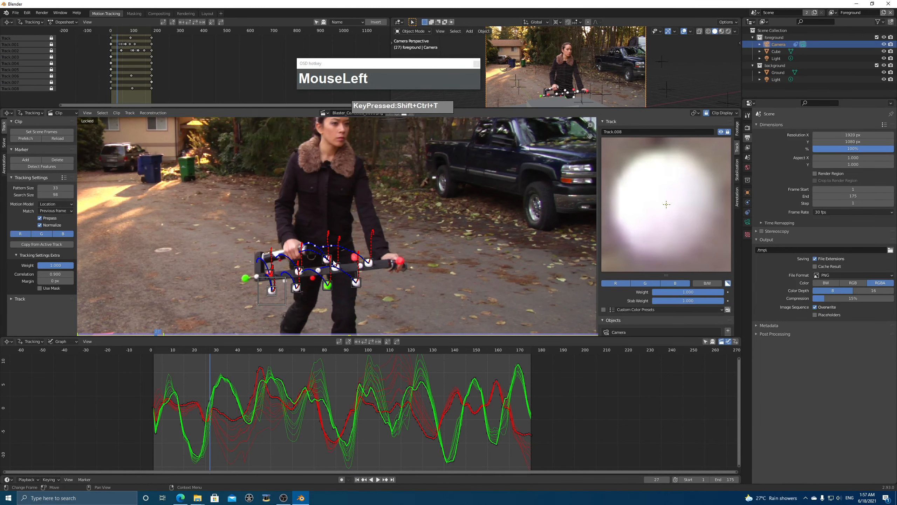
key("shift+s")
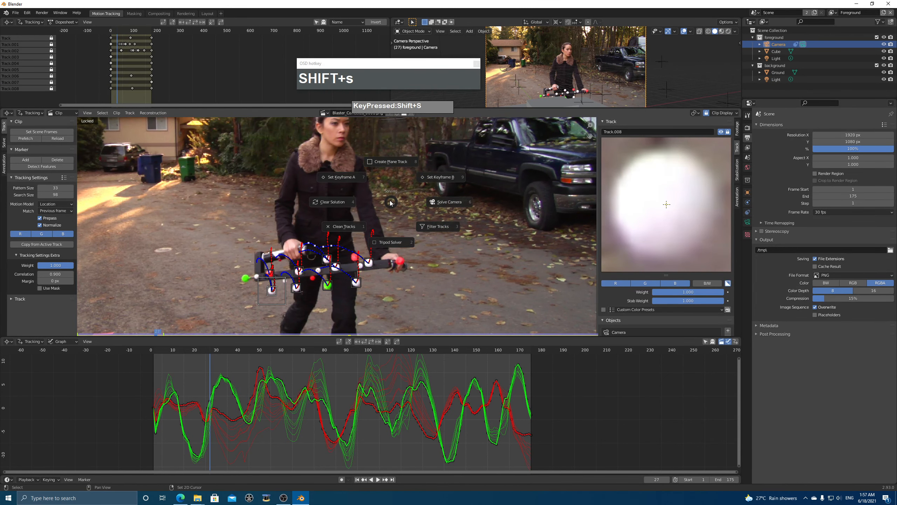
left_click(340, 177)
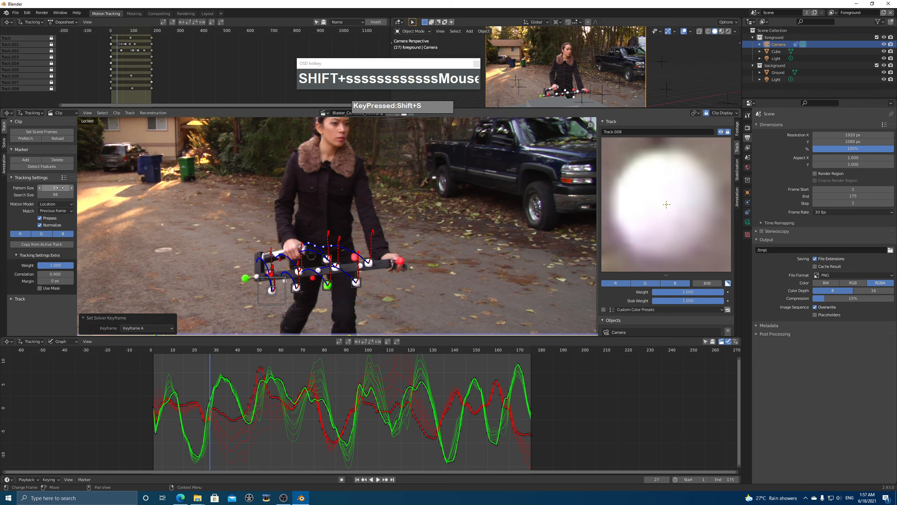
Step: Set solver Keyframe B for the tracked object at frame 53
left_click_drag(216, 351, 267, 354)
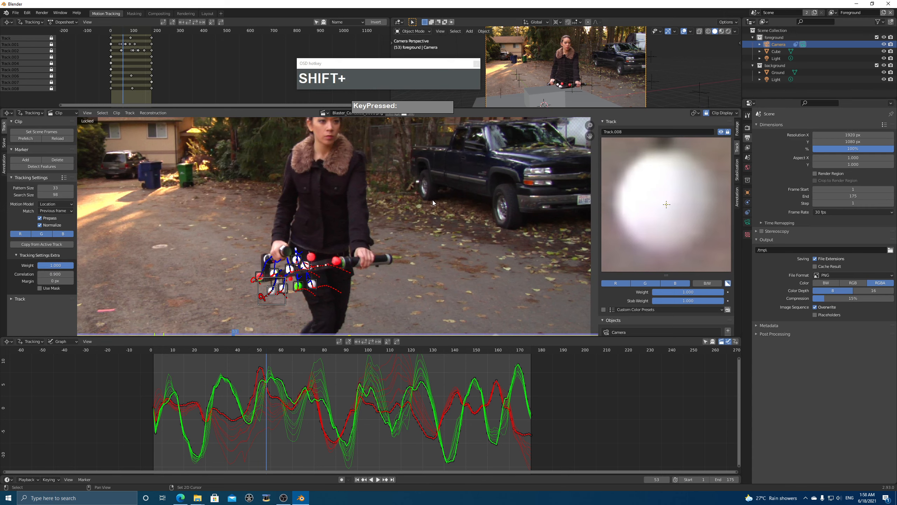
key("shift+s")
left_click(473, 172)
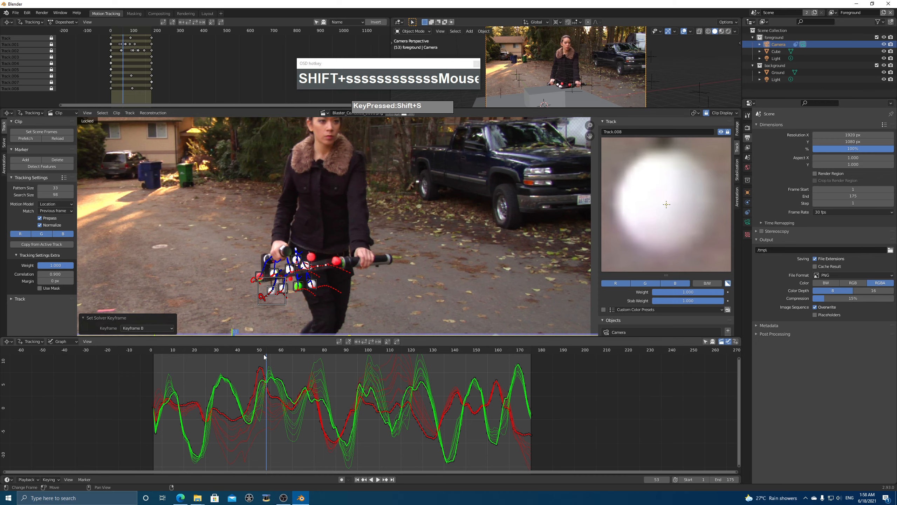
Step: Solve the tracked object's motion using the two solver keyframes
left_click_drag(266, 353, 234, 355)
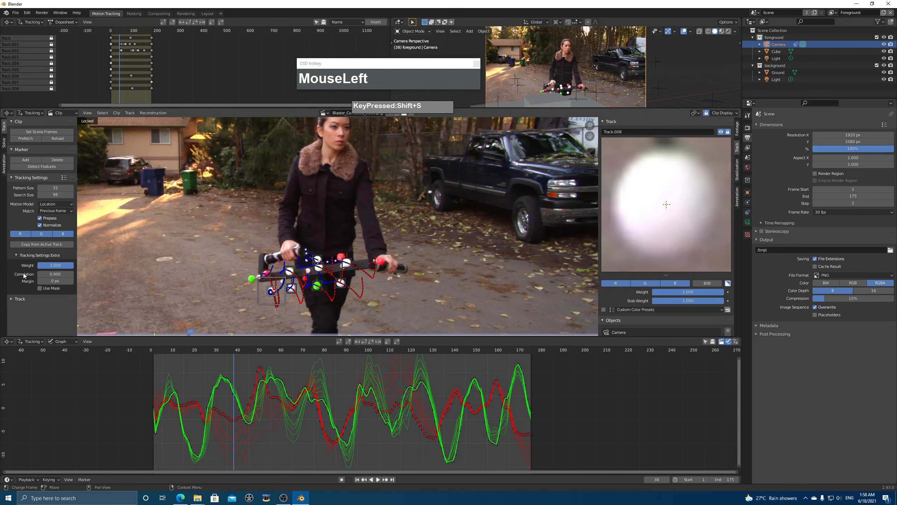
left_click(5, 144)
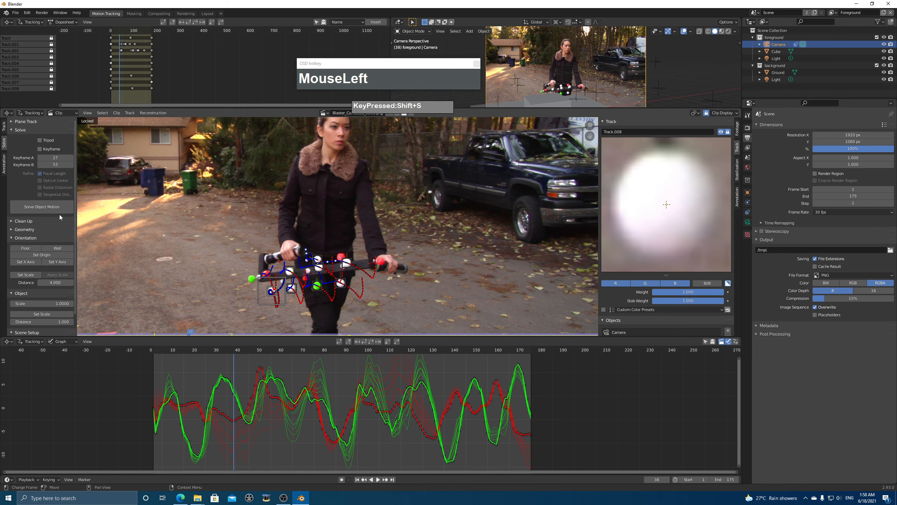
left_click(49, 206)
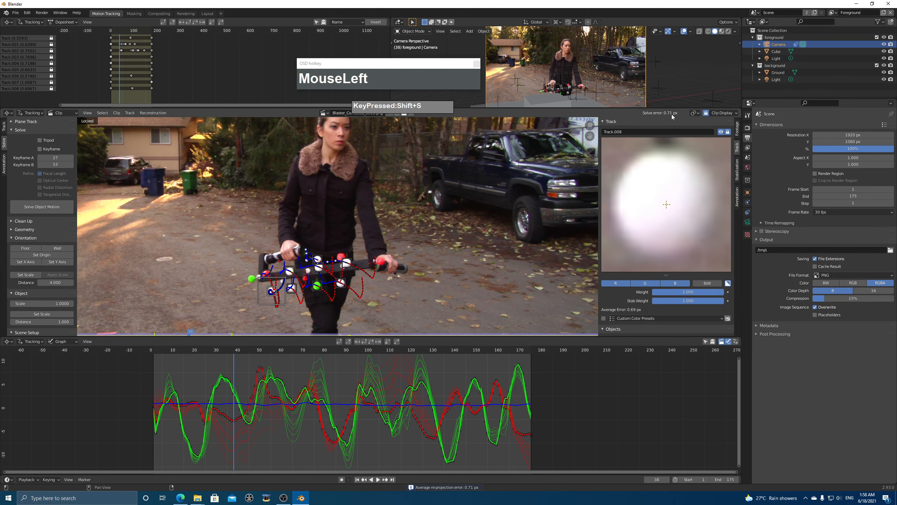
Step: Select Track.007 in the enlarged track list and check its marker on the footage through frame 117
left_click_drag(639, 110, 166, 111)
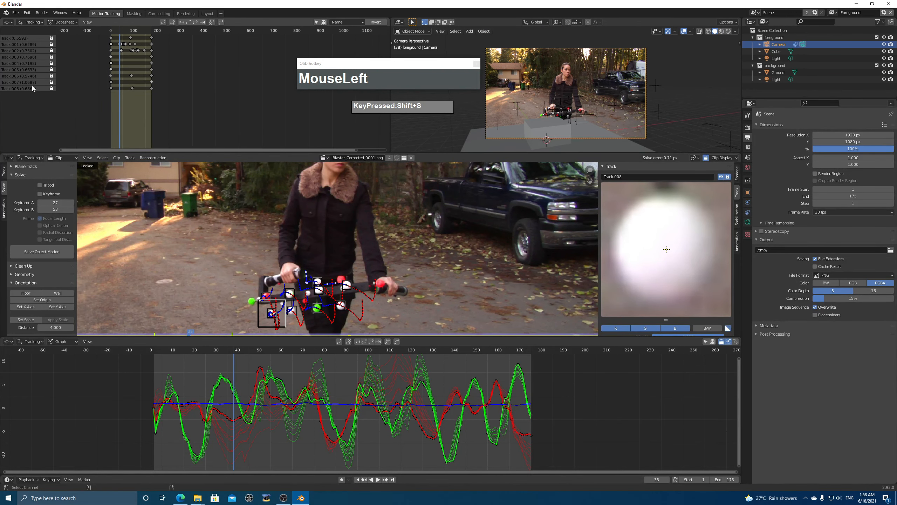
left_click(11, 83)
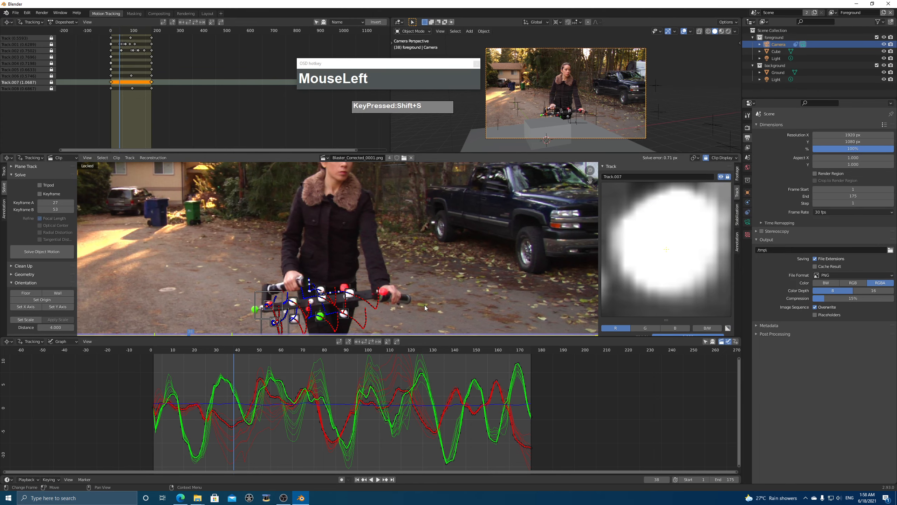
middle_click_drag(425, 307, 438, 247)
scroll(438, 247, "up", 2)
left_click(262, 350)
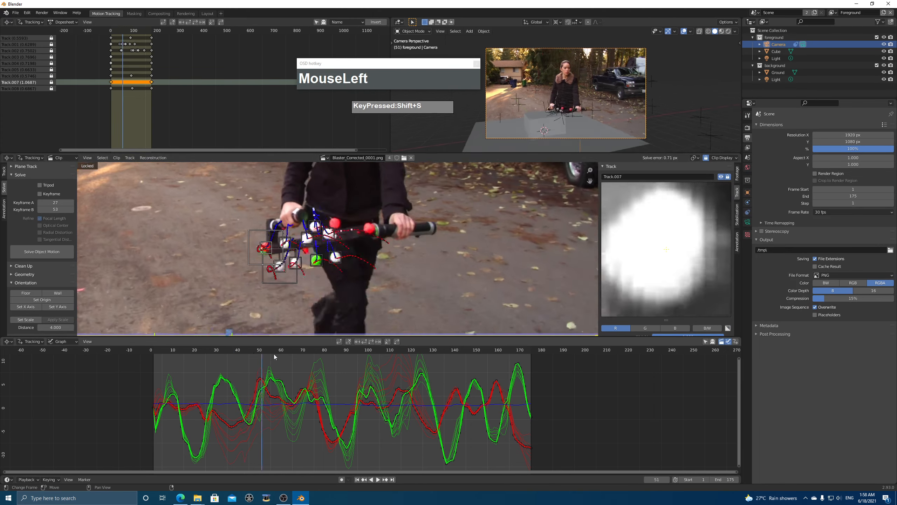
left_click_drag(275, 356, 406, 356)
Step: Enlarge the 3D viewport and check the solved markers over the footage in camera view from frame 117 to 135
scroll(596, 126, "up", 2)
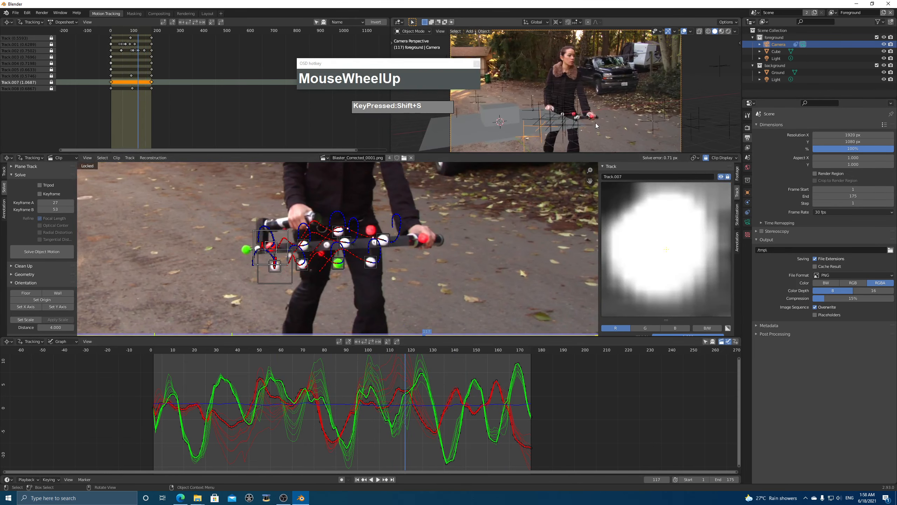
left_click(559, 192)
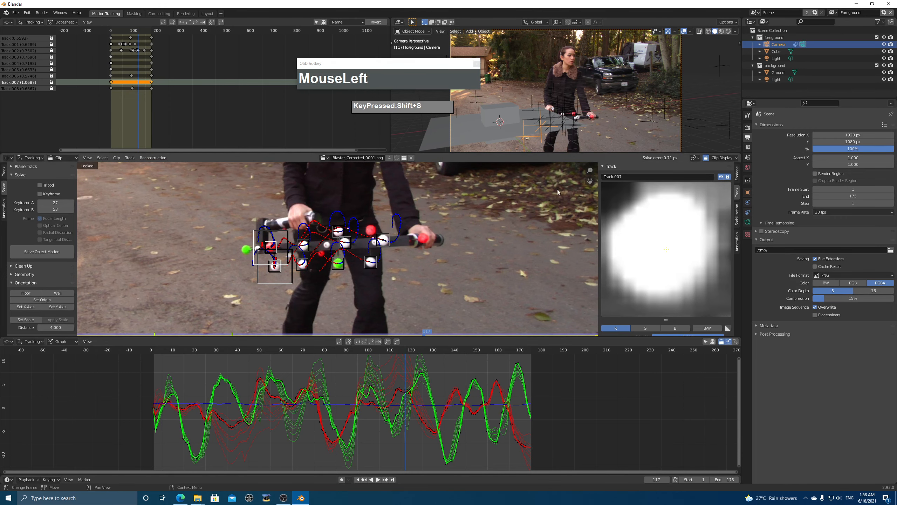
left_click_drag(558, 156, 558, 251)
scroll(565, 212, "up", 2)
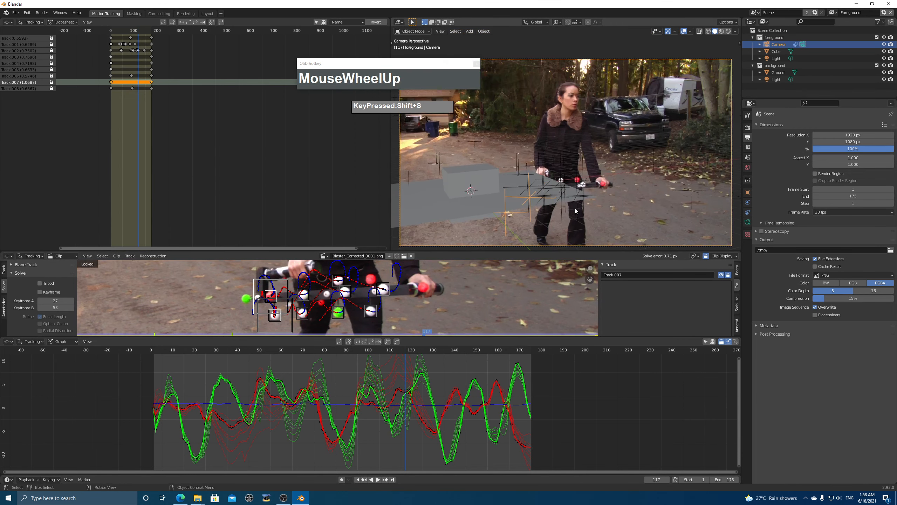
middle_click_drag(565, 212, 586, 217)
key("KP_0")
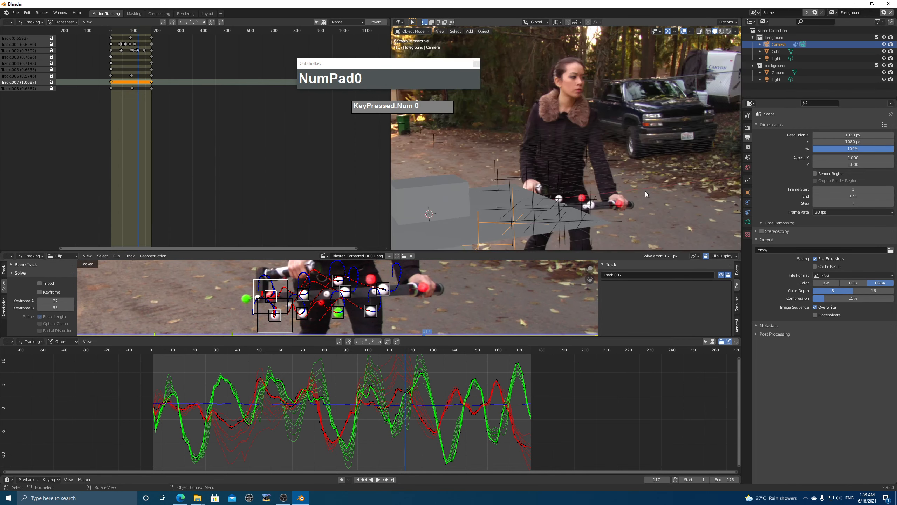
scroll(646, 194, "down", 2)
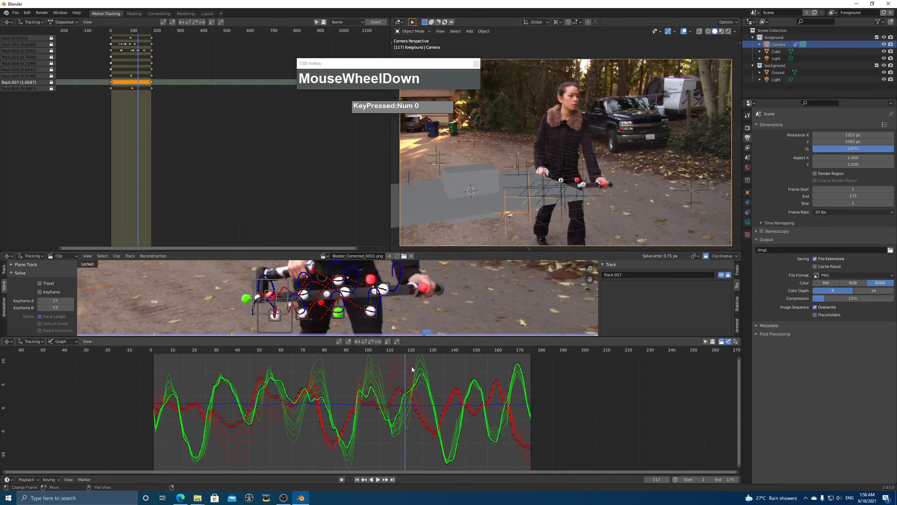
left_click_drag(410, 349, 445, 408)
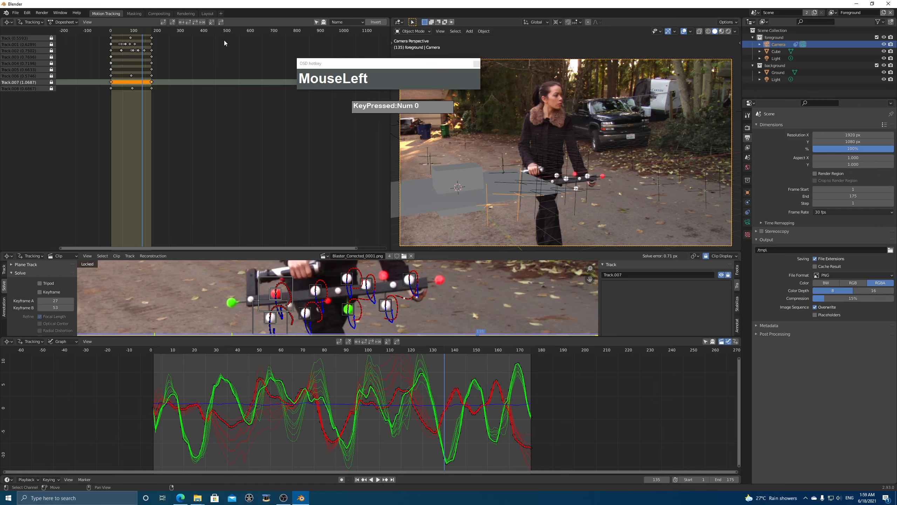
Step: Switch to the Layout workspace and move the cube up 1 unit along Z
left_click(207, 13)
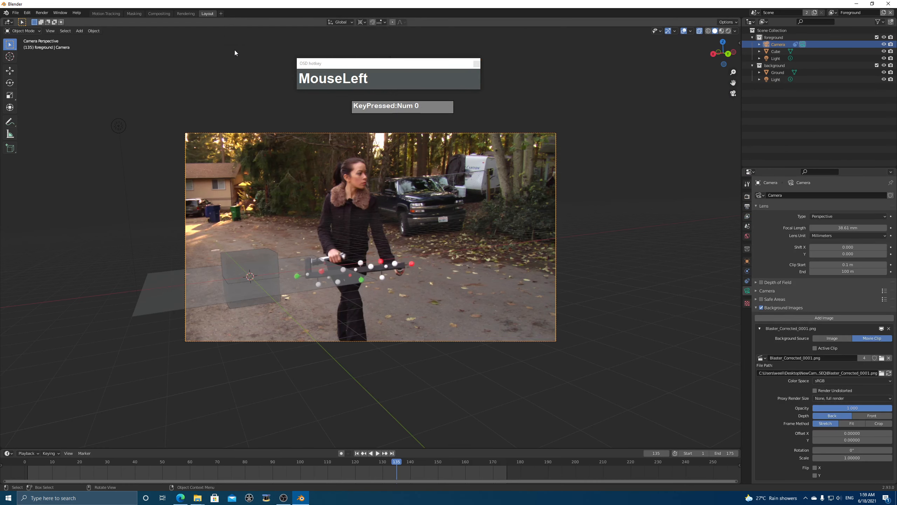
left_click(280, 267)
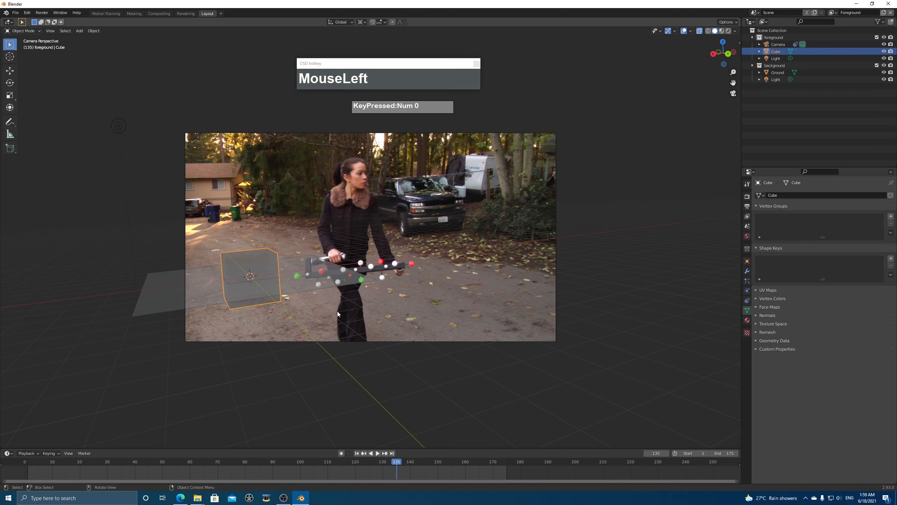
key("g")
key("z")
key("1")
left_click(333, 300)
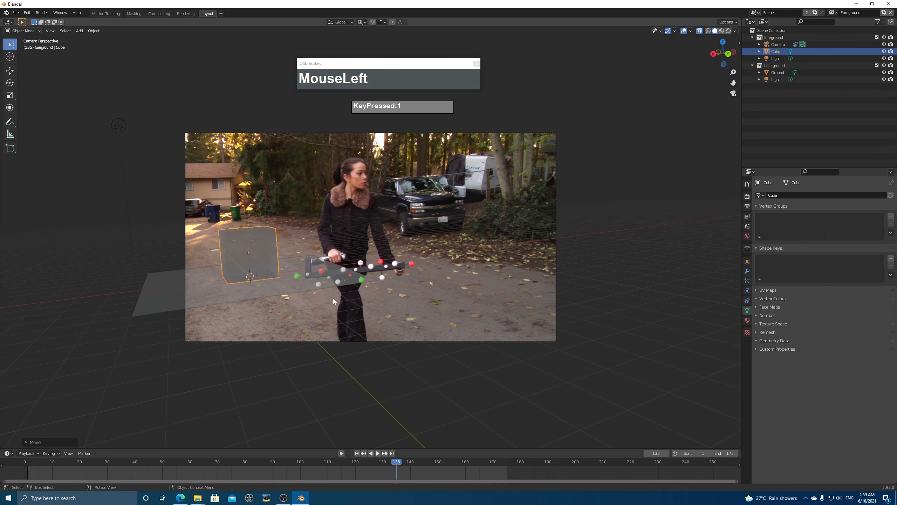
Step: Enter Edit Mode on the cube and select its upper face in face select mode
key("Tab")
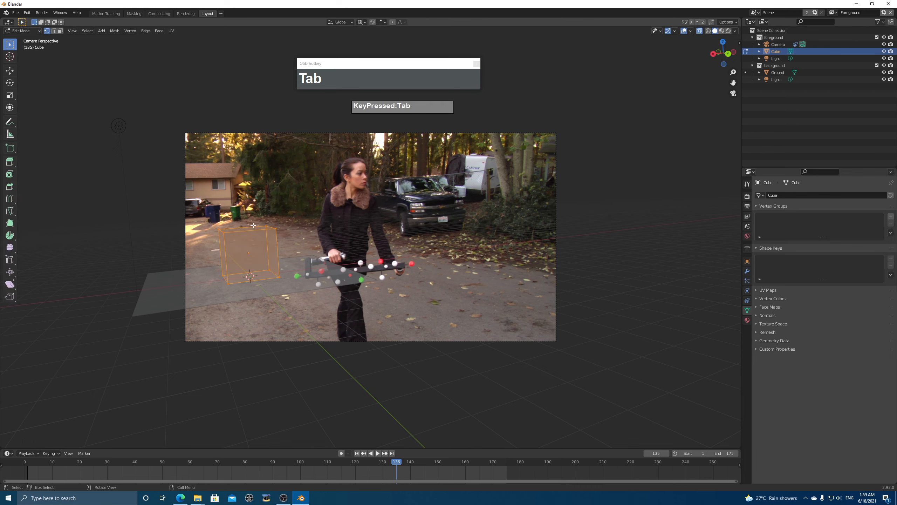
key("3")
left_click(248, 227)
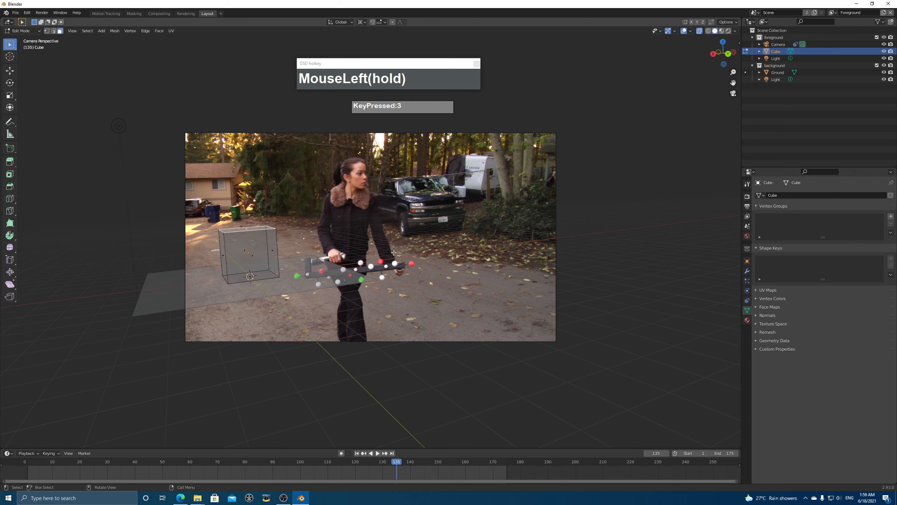
key("s")
right_click(353, 248)
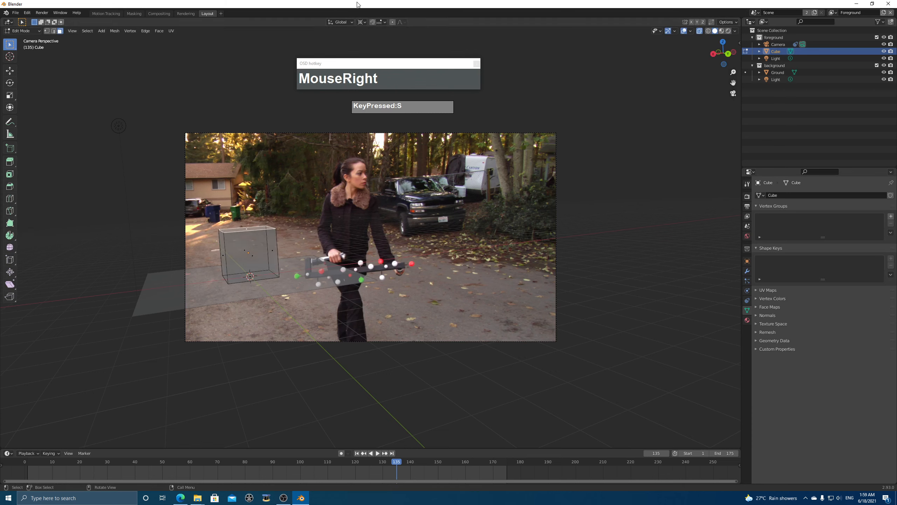
Step: Set the transform pivot to Median Point and scale the cube's upper face down to about 0.04, forming a pyramid
left_click(362, 22)
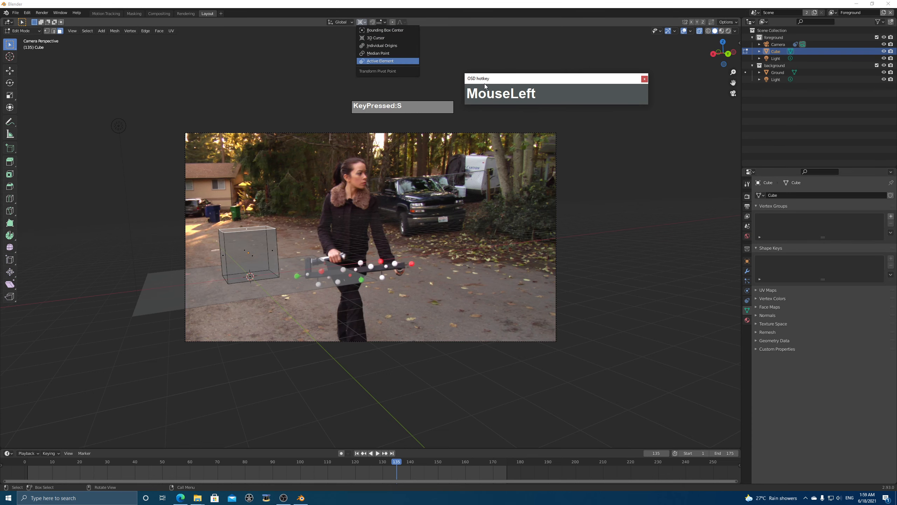
left_click(363, 22)
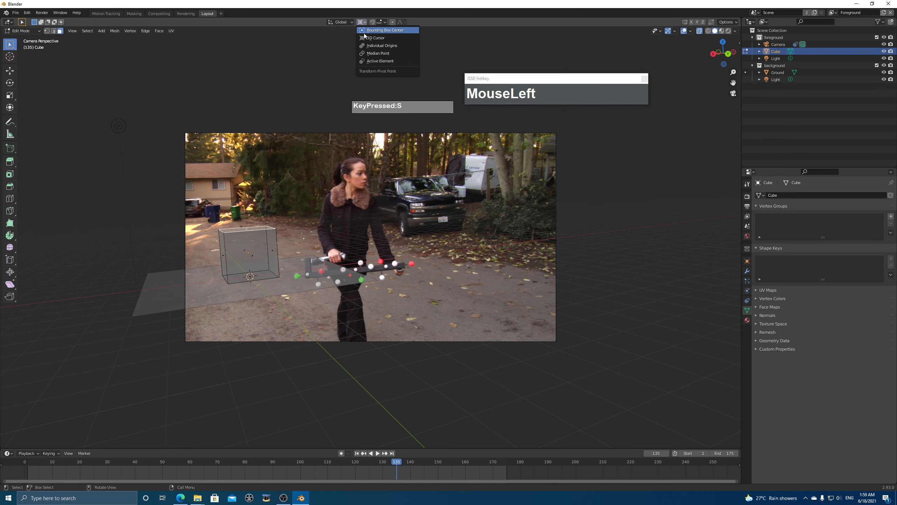
left_click(372, 53)
key("s")
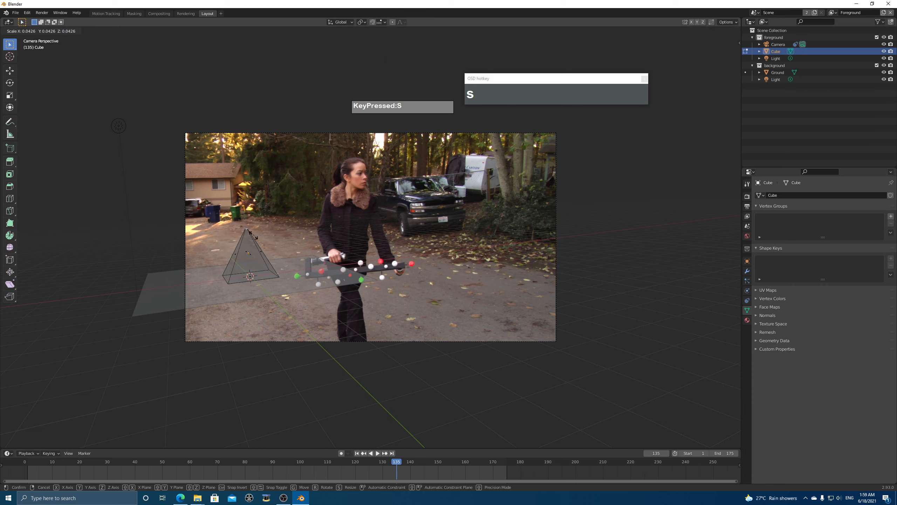
left_click(252, 235)
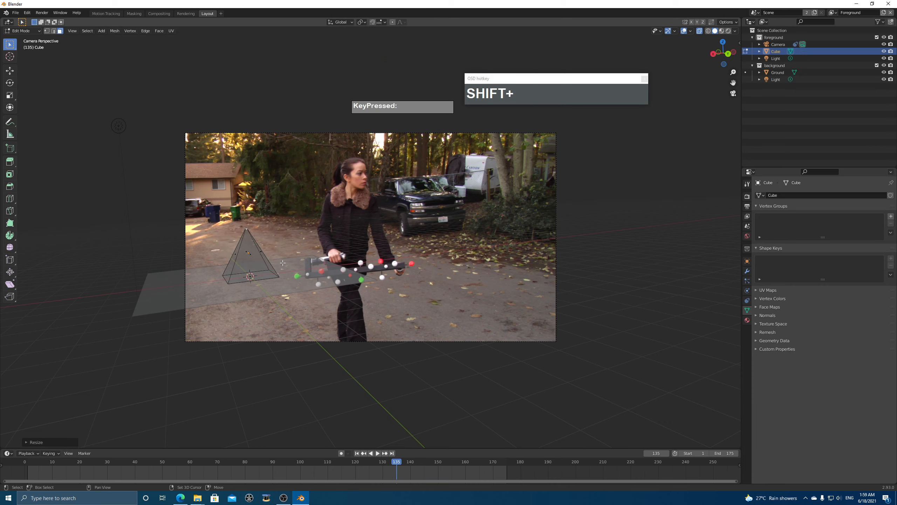
Step: Invert the face selection, scale the pyramid to about 0.22 in X and Y only, and return to Object Mode
key("shift+i")
key("ctrl+i")
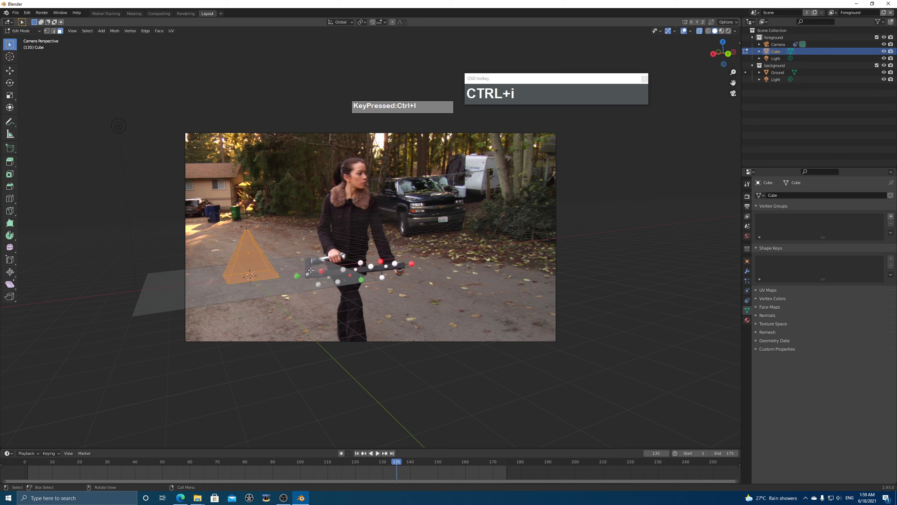
key("s")
key("shift+z")
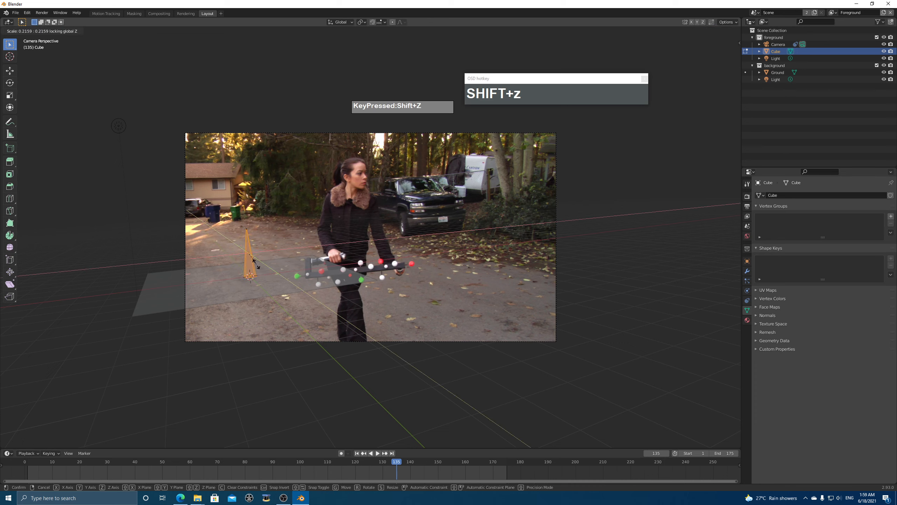
left_click(256, 263)
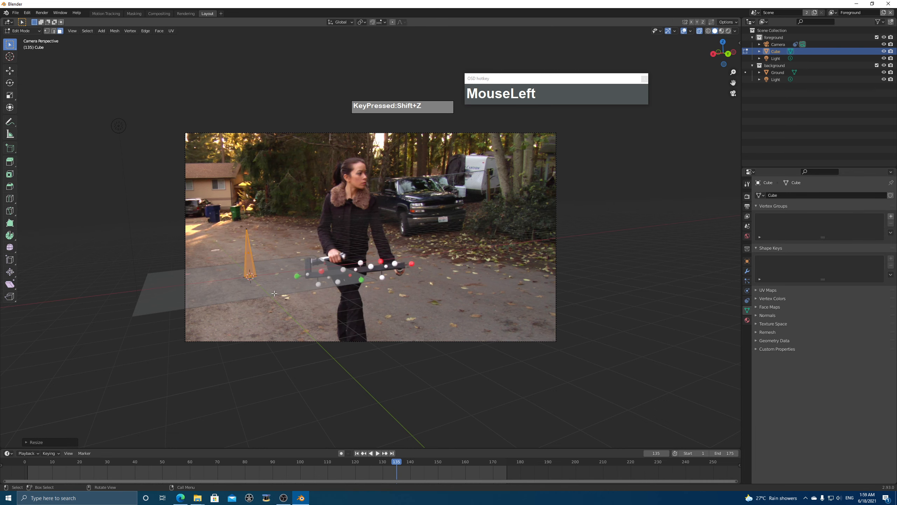
key("Tab")
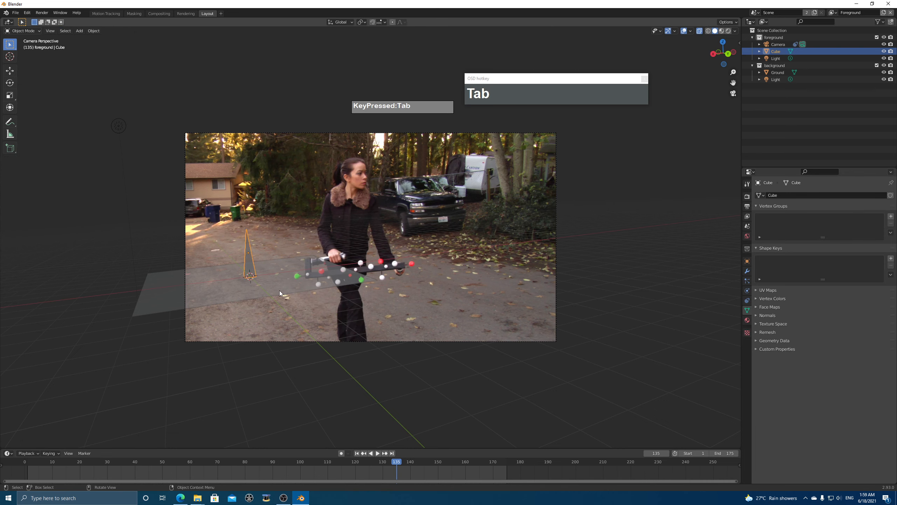
left_click(255, 269)
left_click(254, 256)
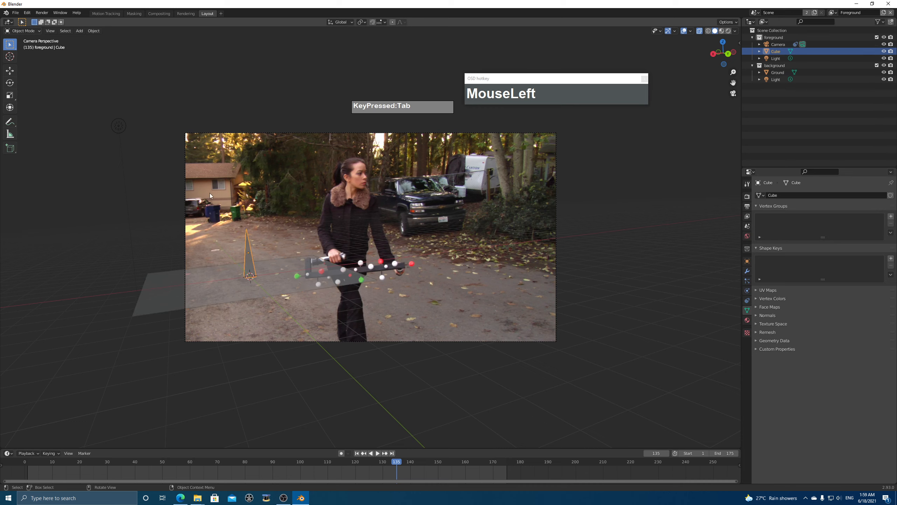
scroll(502, 182, "up", 1)
scroll(565, 174, "down", 1)
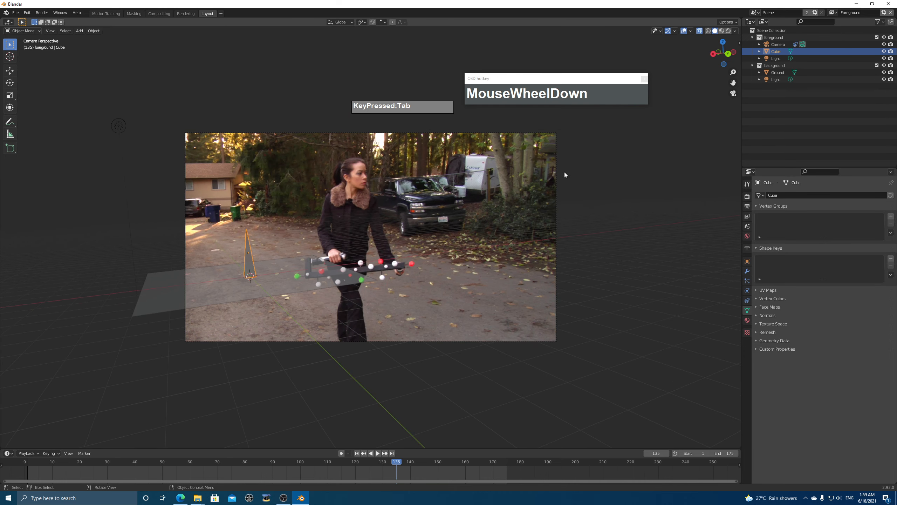
Step: Turn on the Motion Tracking overlay in the Layout 3D viewport
left_click(691, 31)
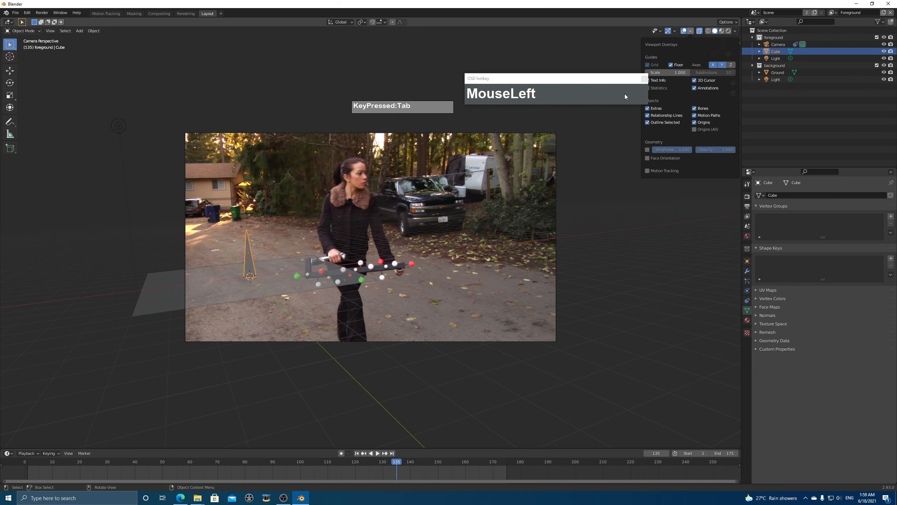
left_click(675, 32)
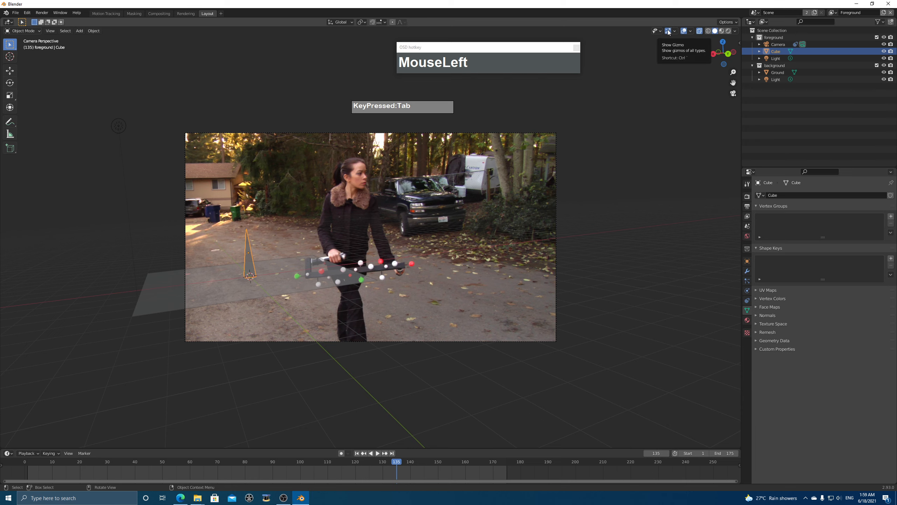
left_click(680, 39)
left_click(675, 32)
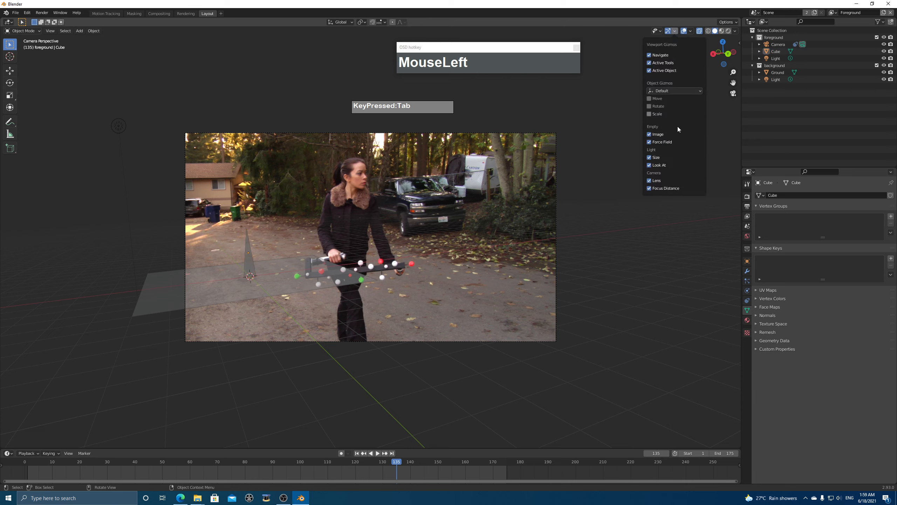
left_click(690, 32)
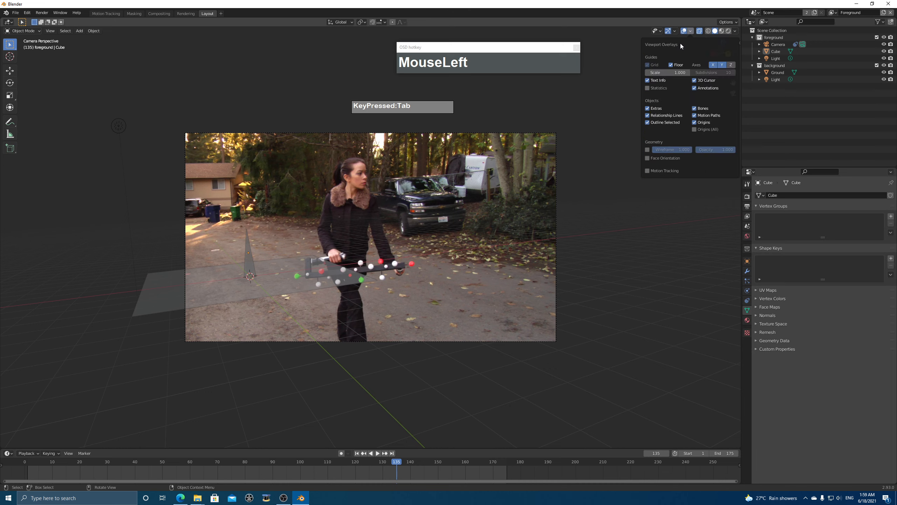
left_click(653, 170)
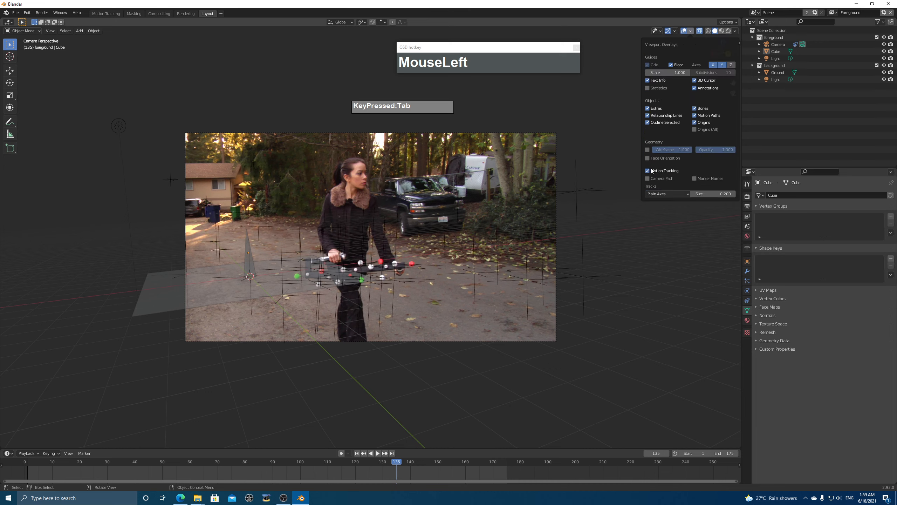
Step: Reduce the display size of the motion tracking markers in the viewport overlay settings
left_click(690, 32)
left_click_drag(693, 195, 675, 195)
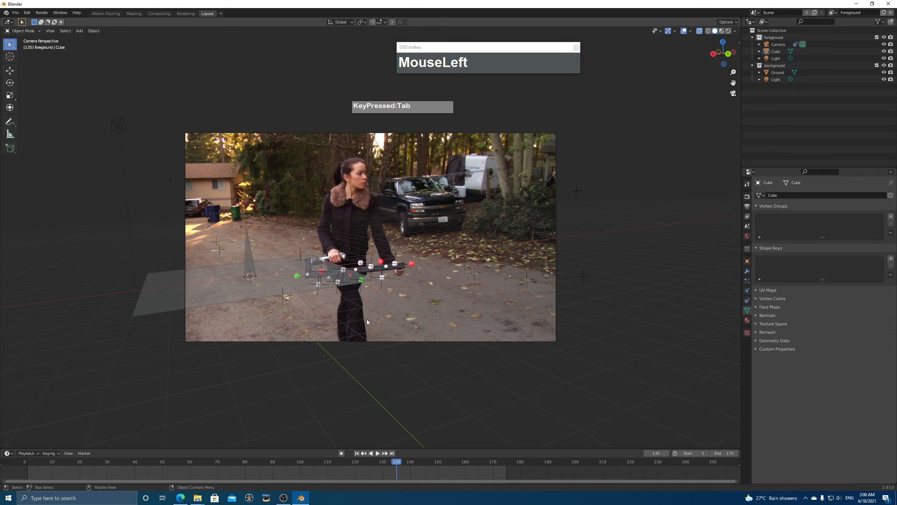
scroll(495, 277, "up", 2)
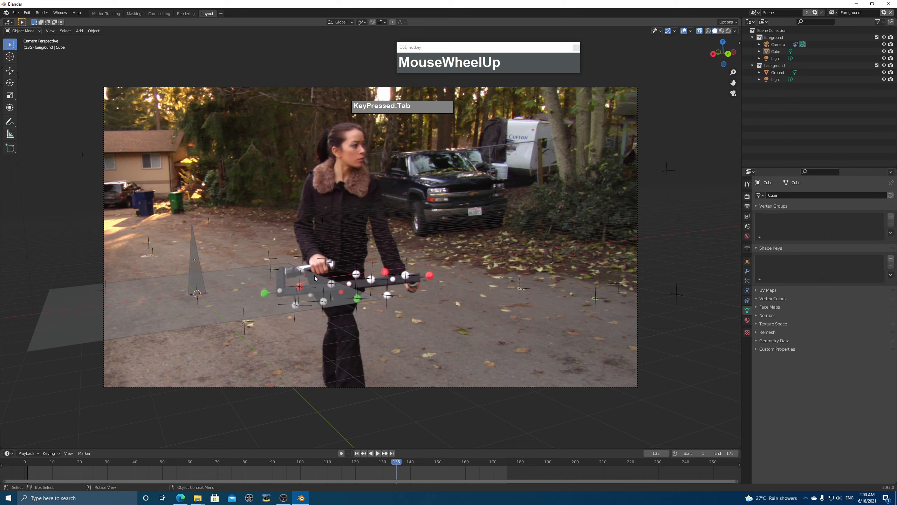
Step: Switch to the Motion Tracking workspace, enlarge the clip editor and shrink the track preview to reach the custom color settings
left_click(105, 15)
left_click_drag(442, 250, 441, 115)
left_click(404, 219)
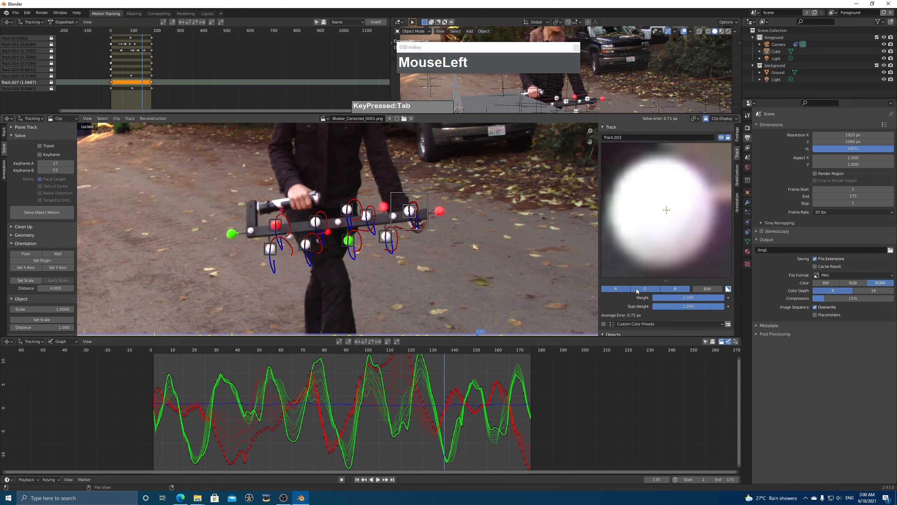
left_click_drag(636, 280, 636, 218)
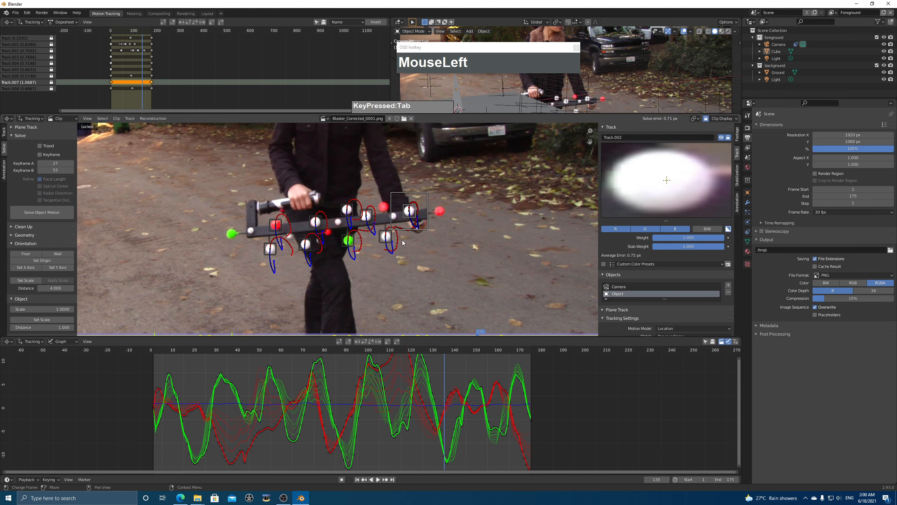
Step: Select five white and green ball tracks on the prop and apply the Object custom color preset with Track.001 active
left_click(392, 243)
left_click(410, 211, "shift")
left_click(366, 215, "shift")
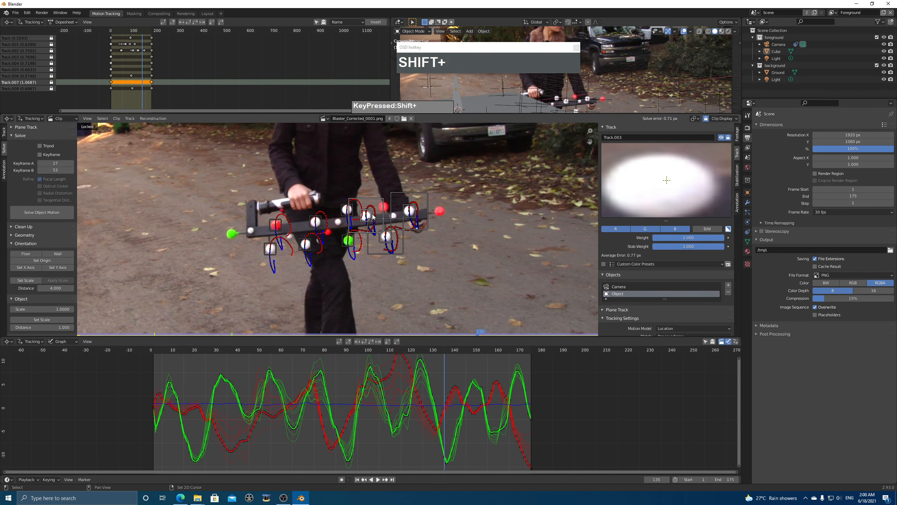
left_click(348, 240, "shift")
left_click(344, 210, "shift")
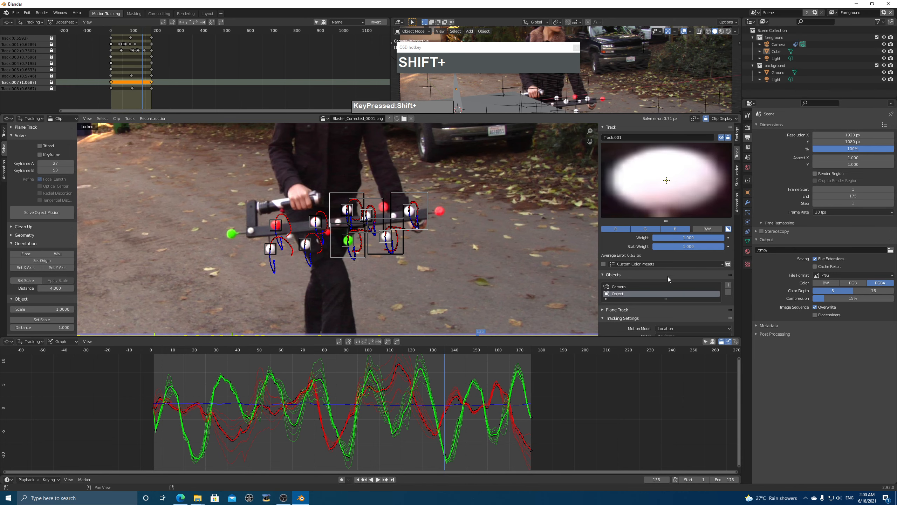
left_click(612, 263)
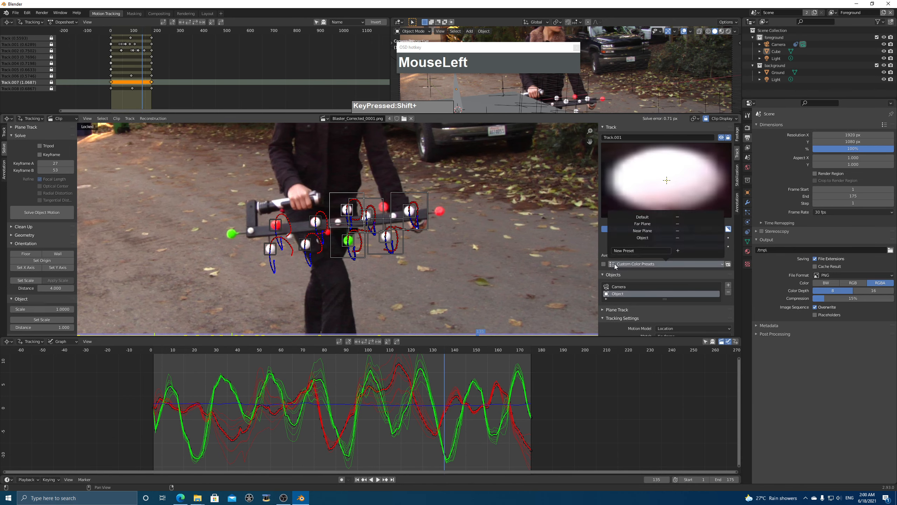
left_click(645, 239)
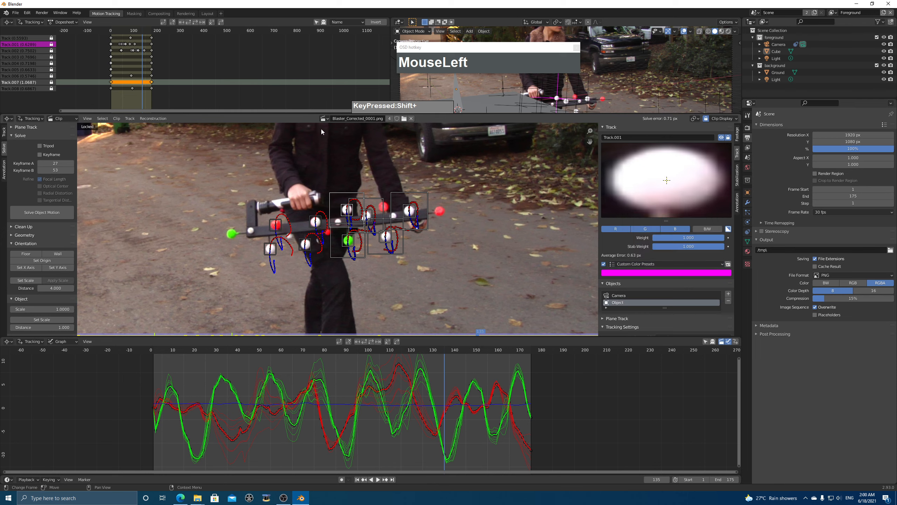
Step: Apply the Object custom color preset to Track.002 and then to Track, the two rightmost tracks on the prop
left_click(440, 238)
left_click(410, 214)
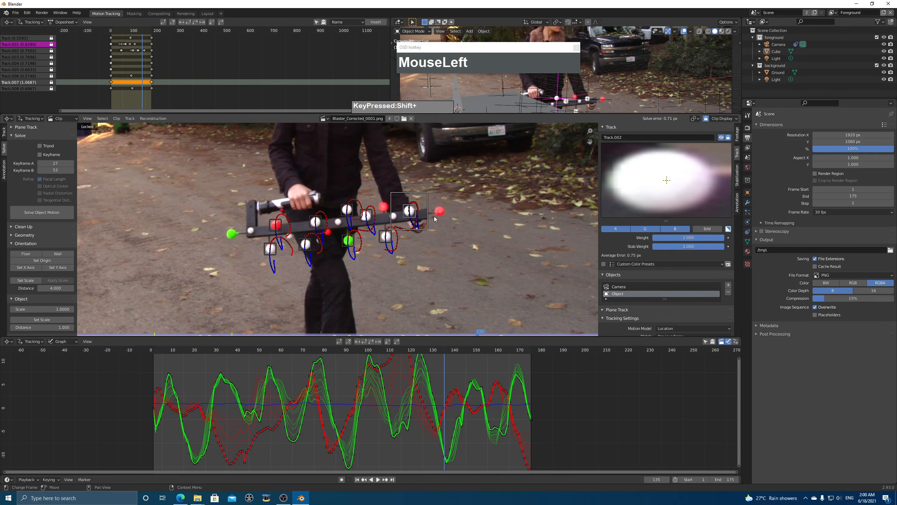
left_click(616, 264)
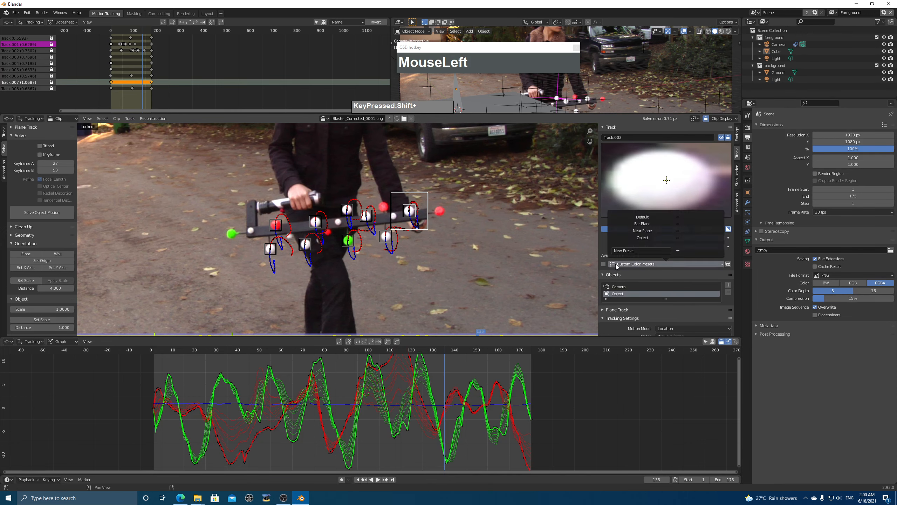
left_click(636, 238)
left_click(432, 250)
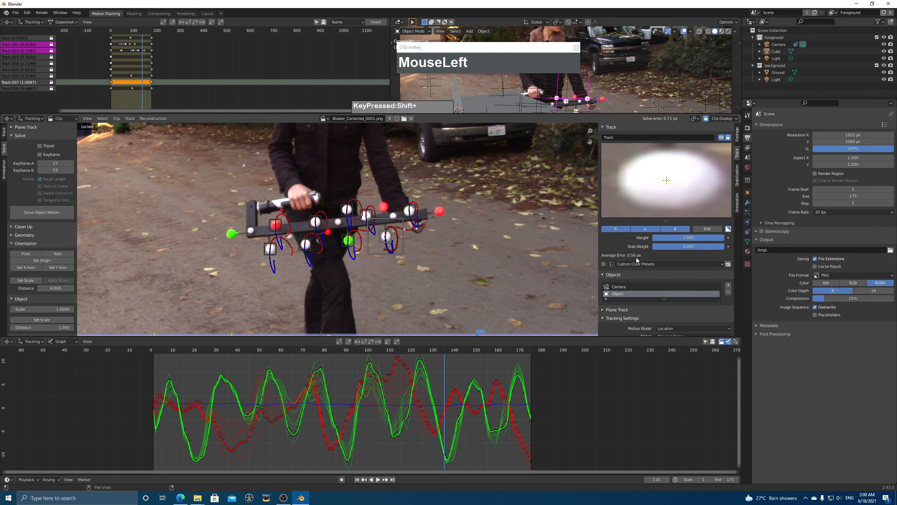
left_click(620, 264)
left_click(641, 238)
Step: Apply the Object custom color preset to Track.005 on the green ball and to Track.006 on the lower white ball
left_click(348, 240)
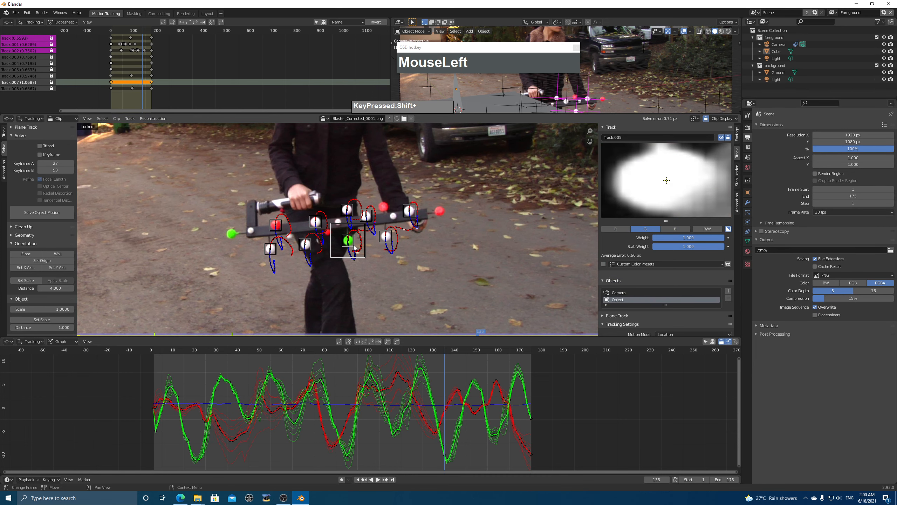
left_click(630, 264)
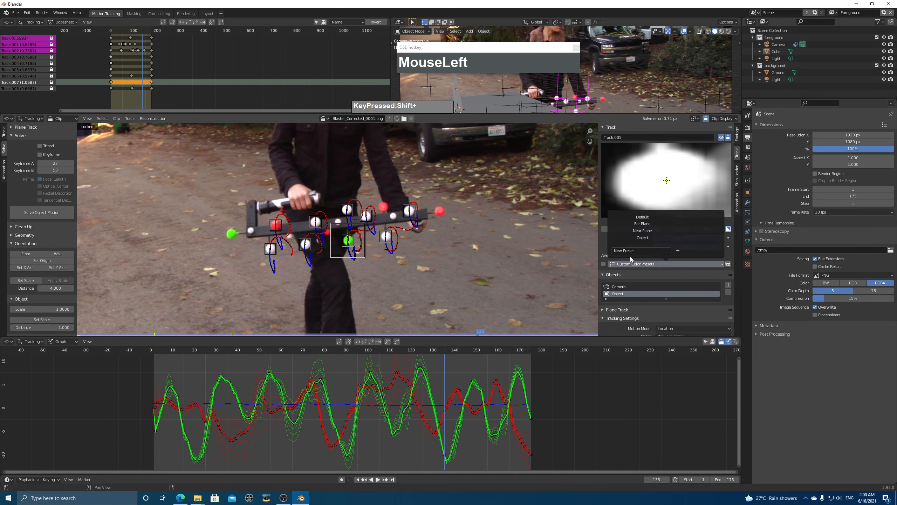
left_click(640, 239)
left_click(305, 244)
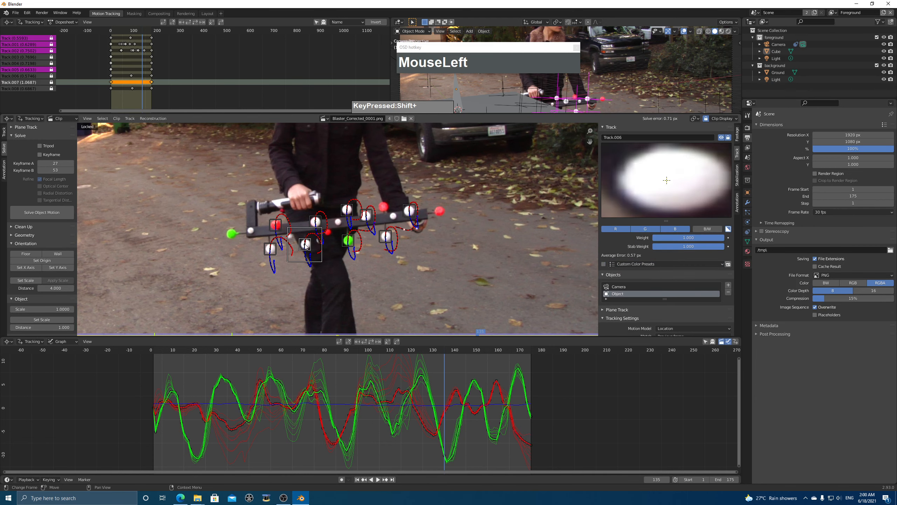
left_click(624, 264)
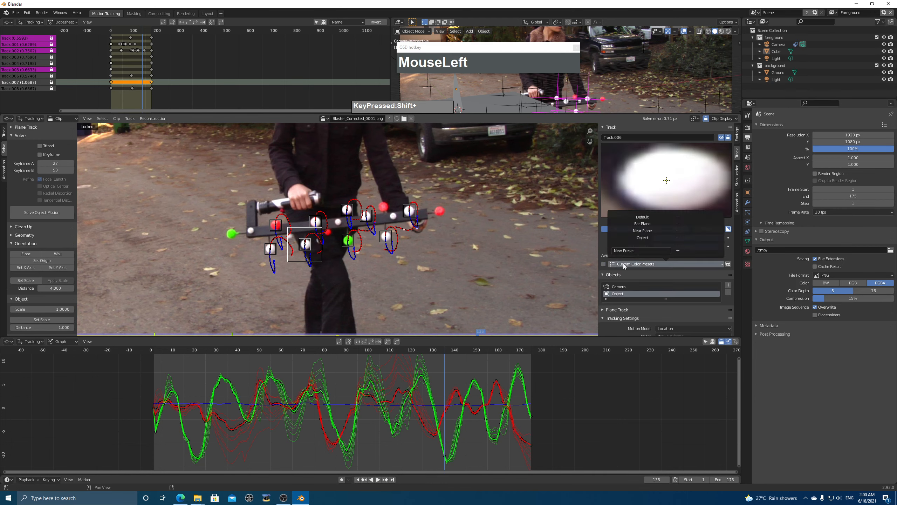
left_click(641, 237)
Step: Apply the Object custom color preset to Track.008 and to Track.007 at the prop's handle end
left_click(268, 250)
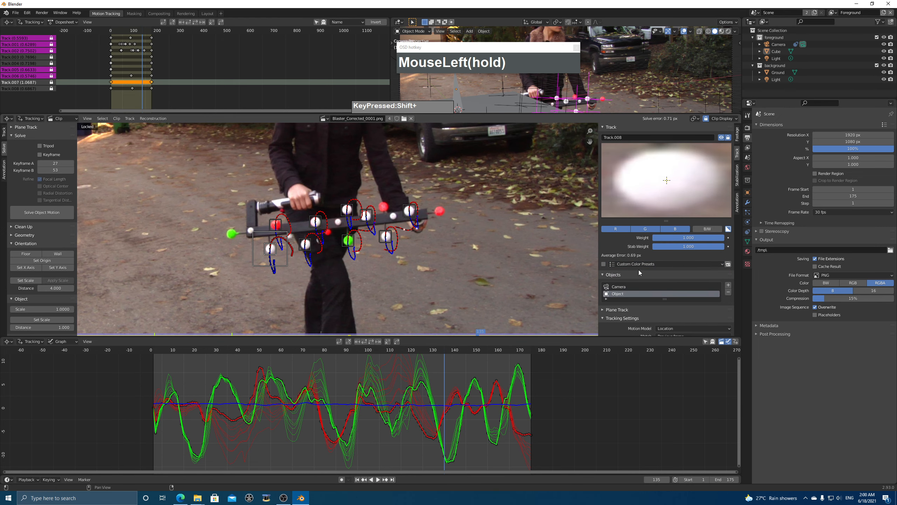
left_click(619, 265)
left_click(636, 238)
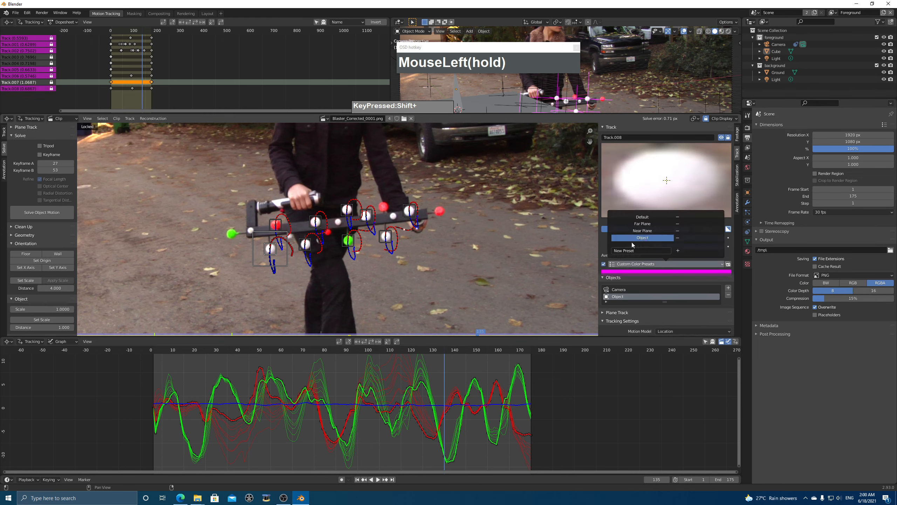
left_click(275, 225)
left_click(621, 265)
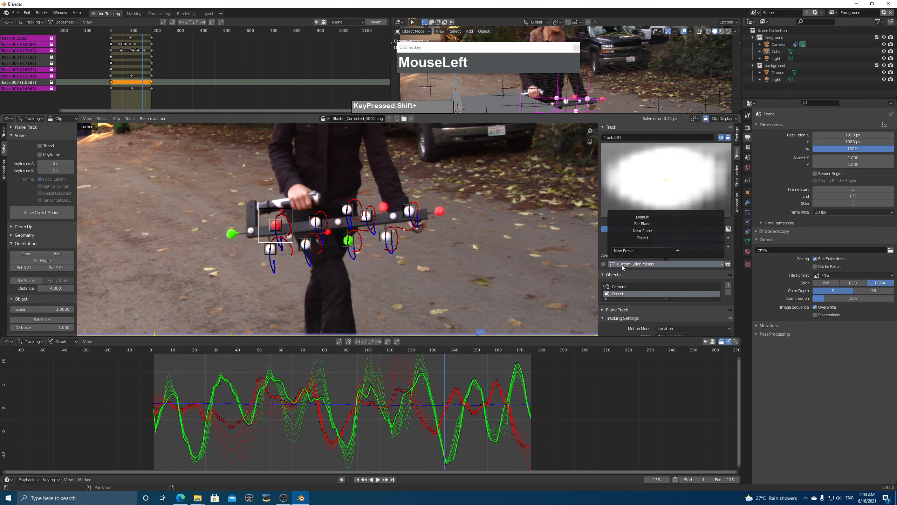
left_click(641, 239)
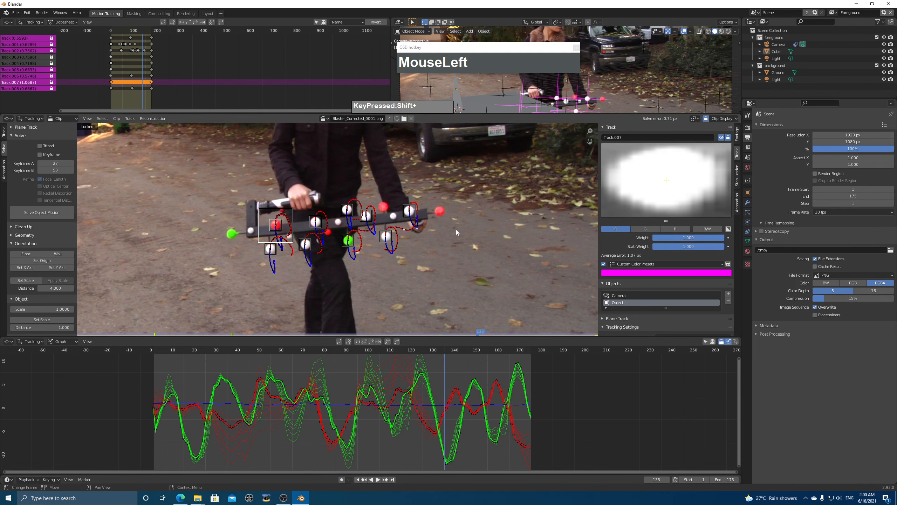
Step: Select Track.004 and then Track.003 by name and apply the Object custom color preset to each
left_click(21, 63)
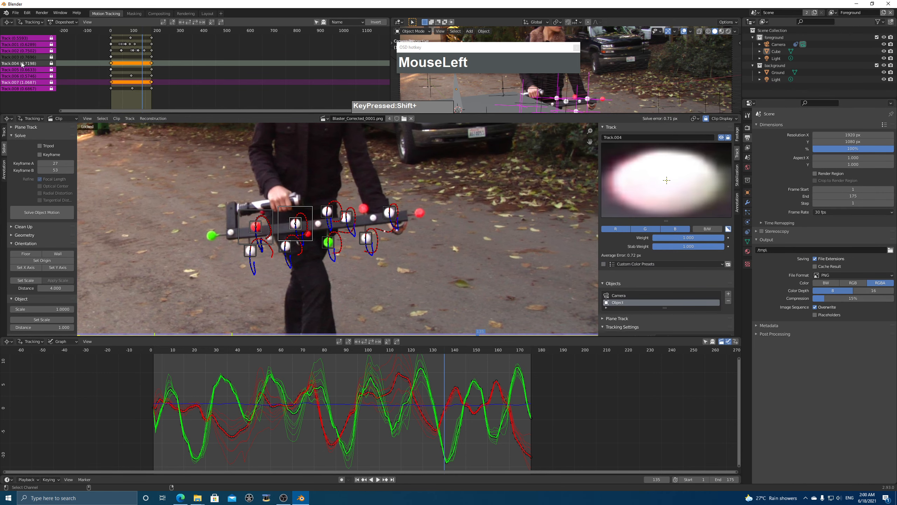
left_click(621, 264)
left_click(632, 238)
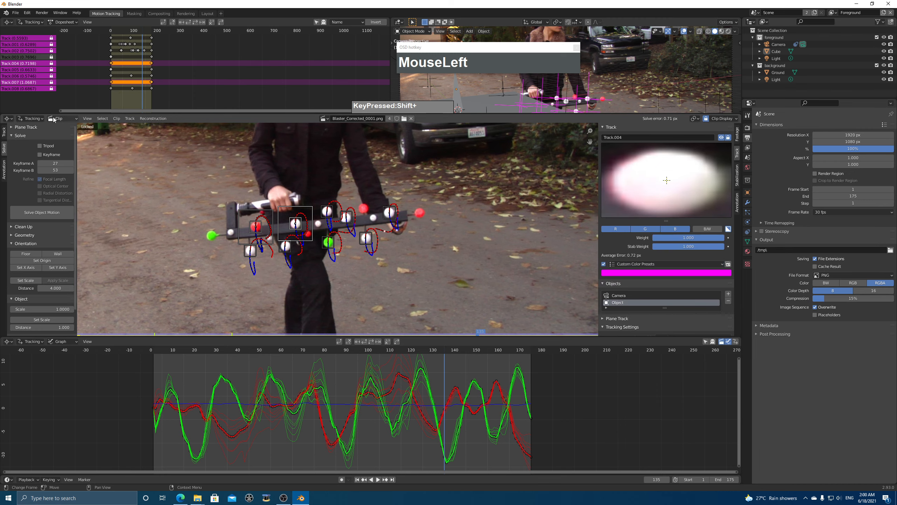
left_click(29, 56)
left_click(671, 264)
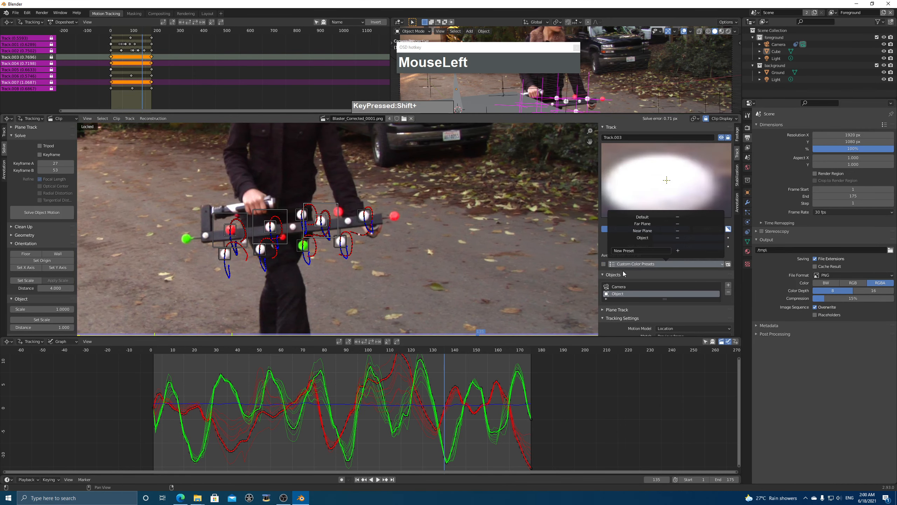
left_click(632, 264)
left_click(623, 263)
left_click(616, 237)
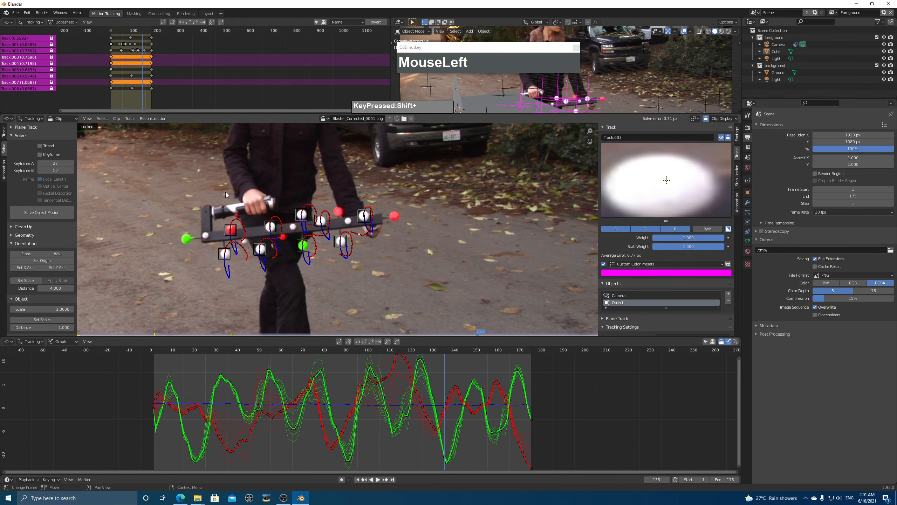
Step: Return to the Layout workspace and scrub to frame 72 to examine the colored object markers against the footage
scroll(320, 270, "up", 1)
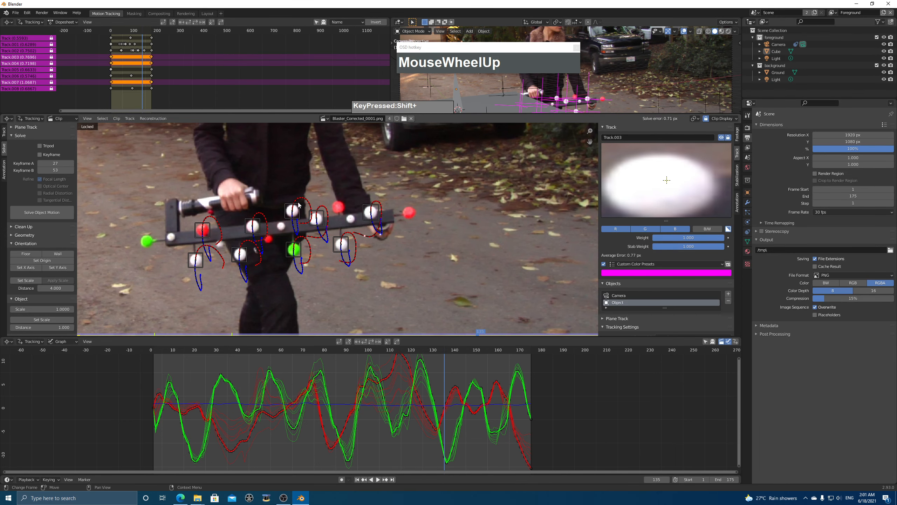
left_click(207, 13)
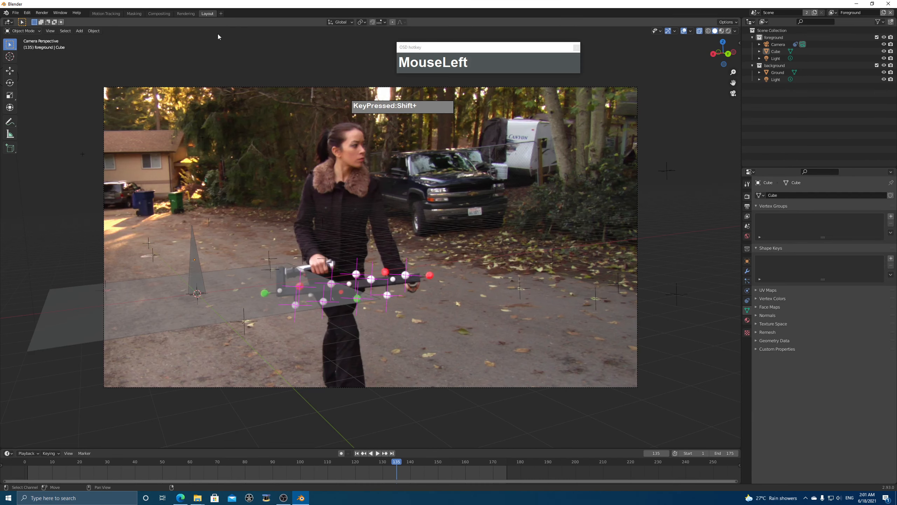
left_click_drag(394, 467, 223, 502)
scroll(492, 305, "up", 2)
scroll(491, 306, "up", 1)
scroll(389, 338, "down", 3)
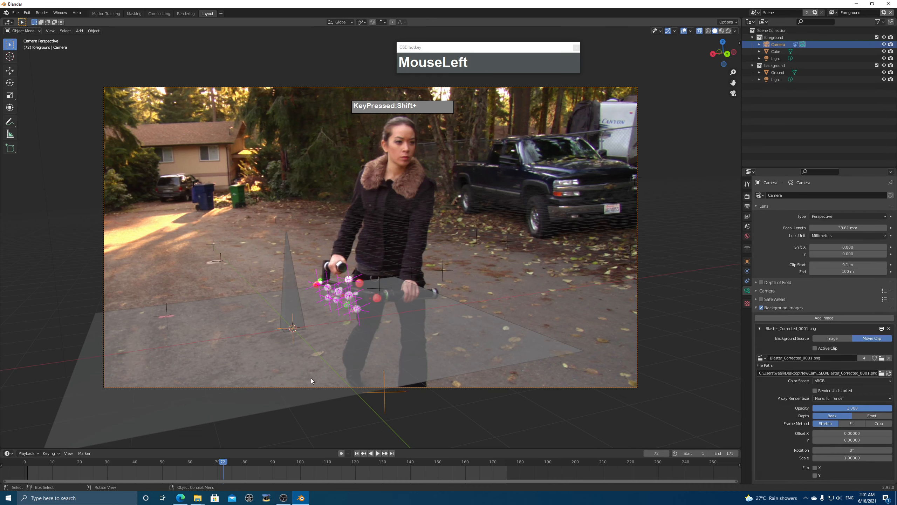
Step: Switch to Paint 3D and create a new blank project
left_click(108, 493)
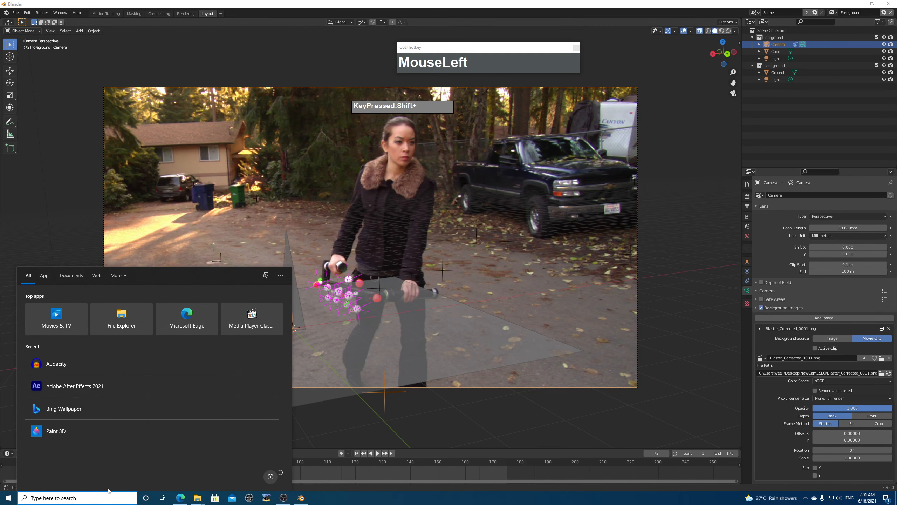
left_click(60, 432)
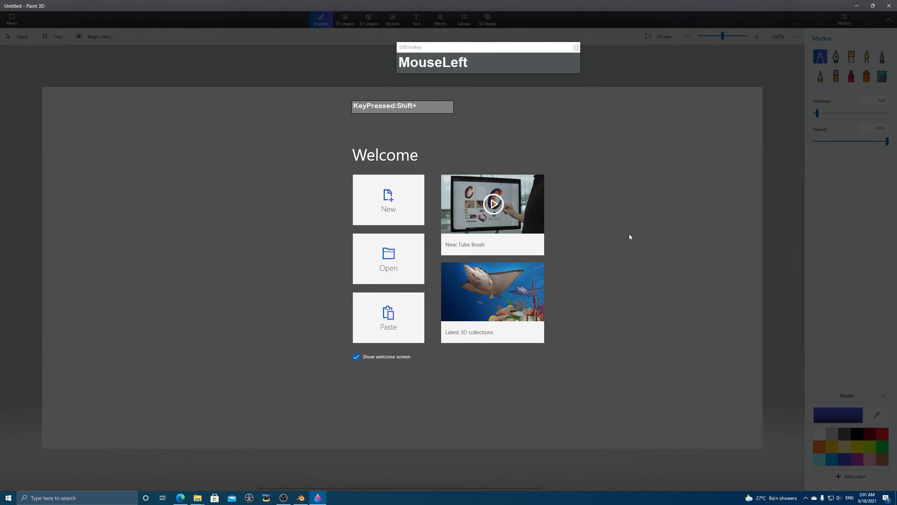
left_click(413, 202)
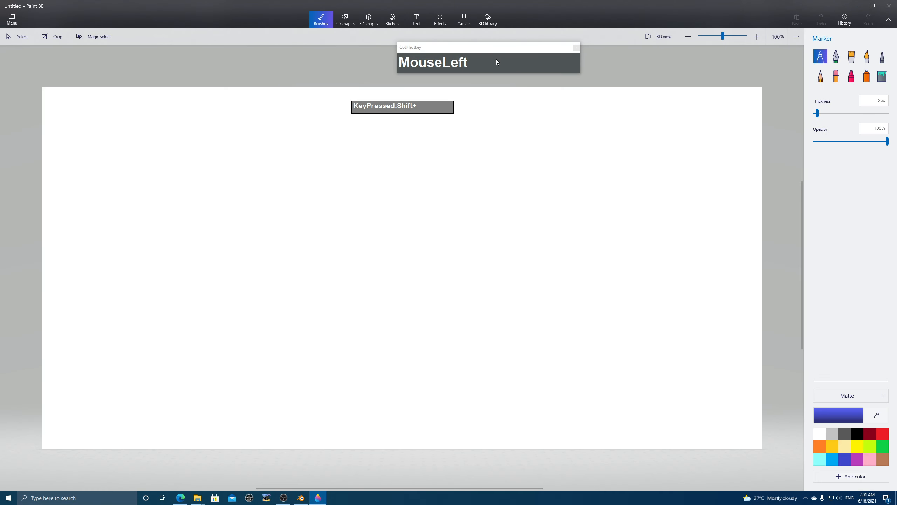
left_click_drag(469, 46, 415, 70)
Step: Search the 3D library for "rocket" and insert the Firework Rocket model onto the canvas
left_click(488, 20)
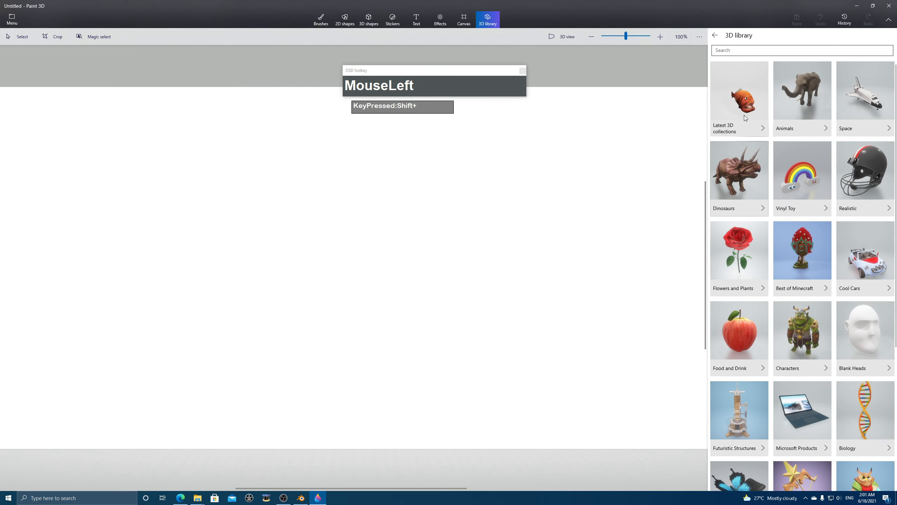
left_click(760, 51)
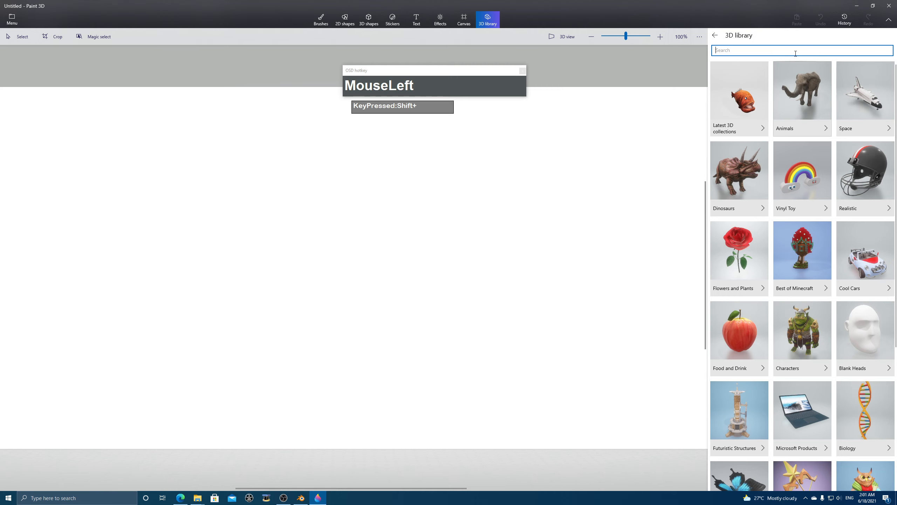
type("rocket")
key("Return")
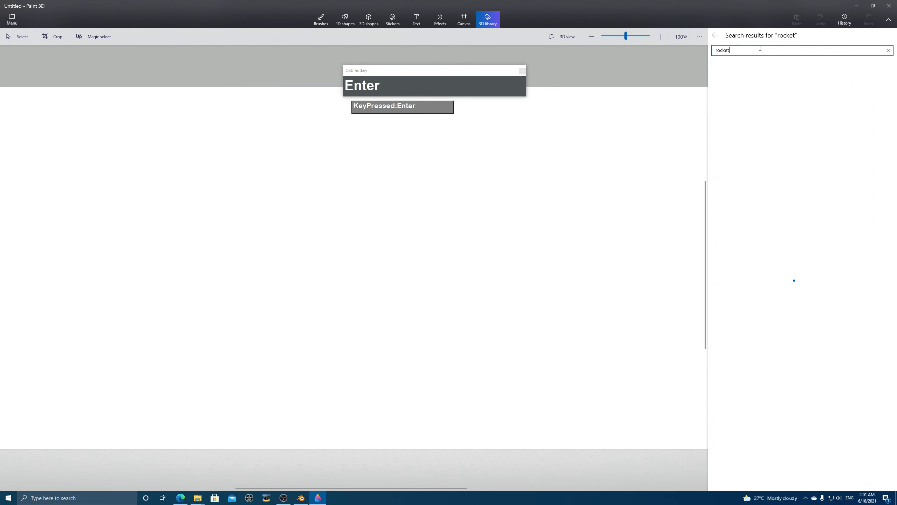
scroll(802, 149, "down", 1)
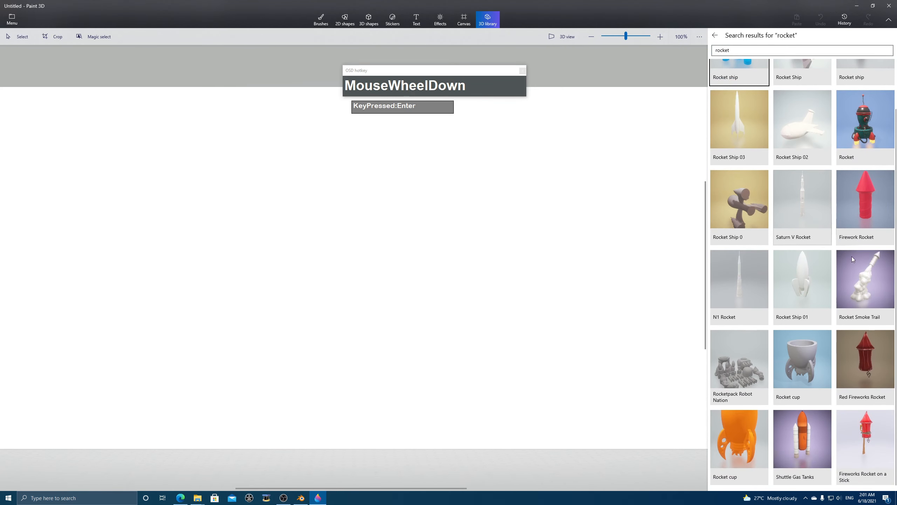
scroll(816, 377, "up", 1)
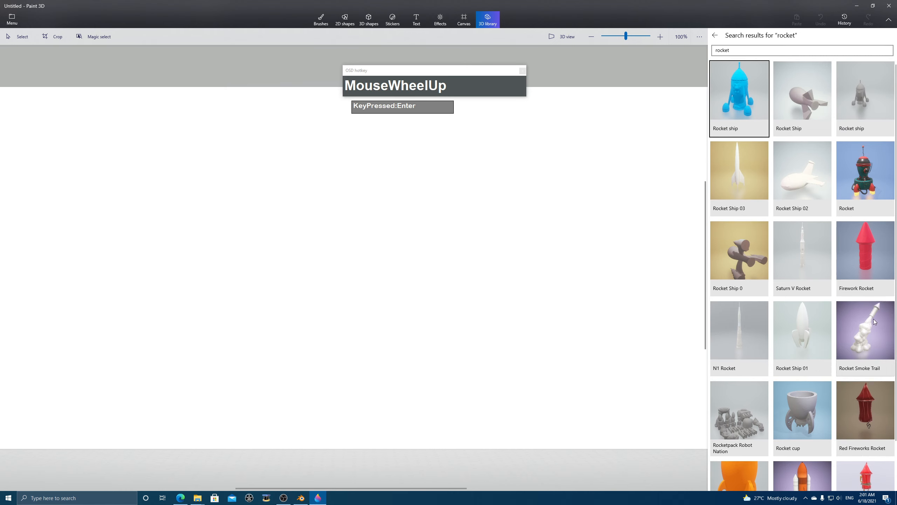
left_click(861, 248)
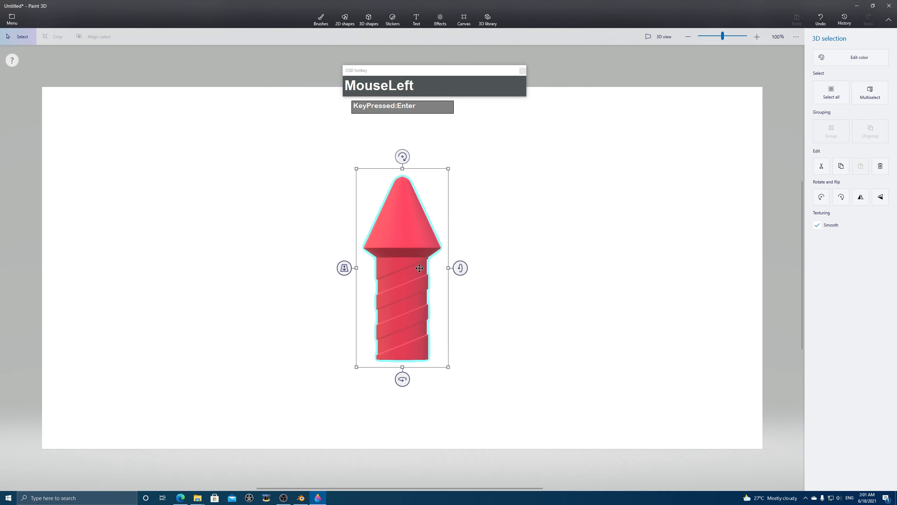
Step: Start saving a copy as a 3D model and browse to the hcw_blaster_walk folder inside NewCameraTrackingExercises on the Desktop
left_click(13, 18)
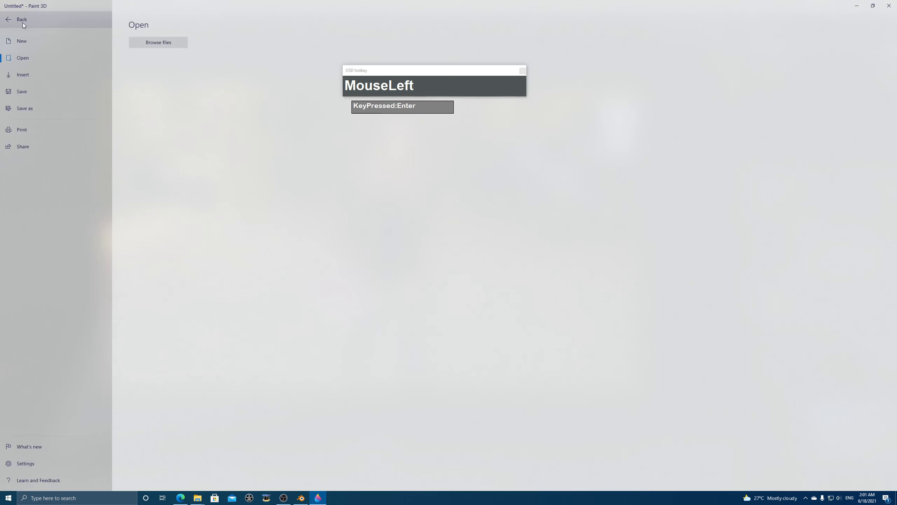
left_click(23, 108)
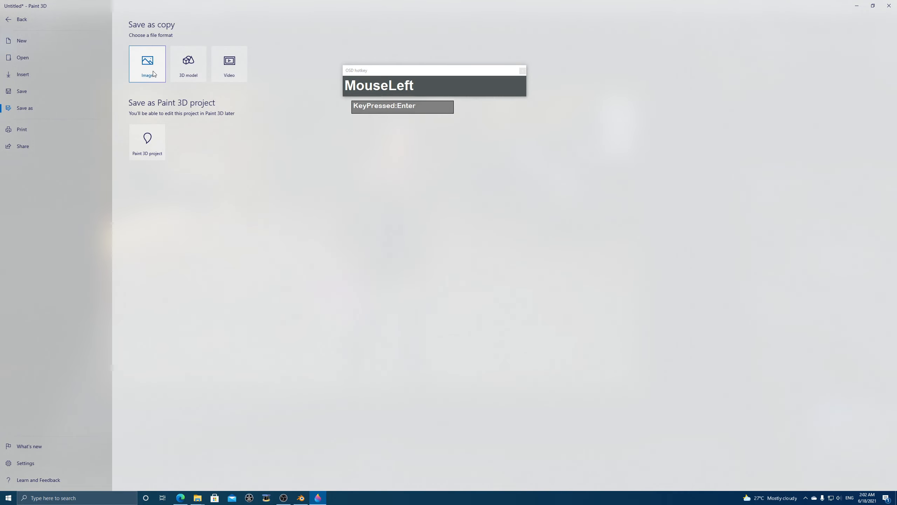
left_click(188, 62)
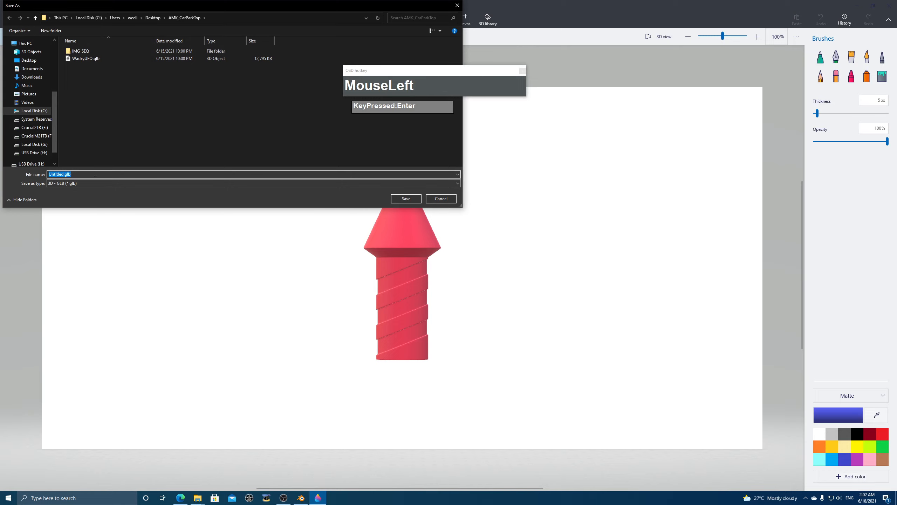
left_click(154, 18)
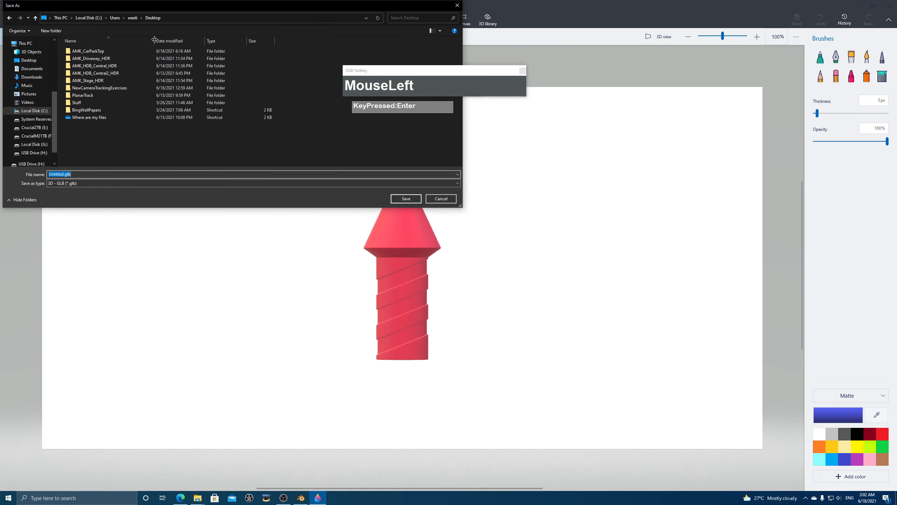
double_click(102, 88)
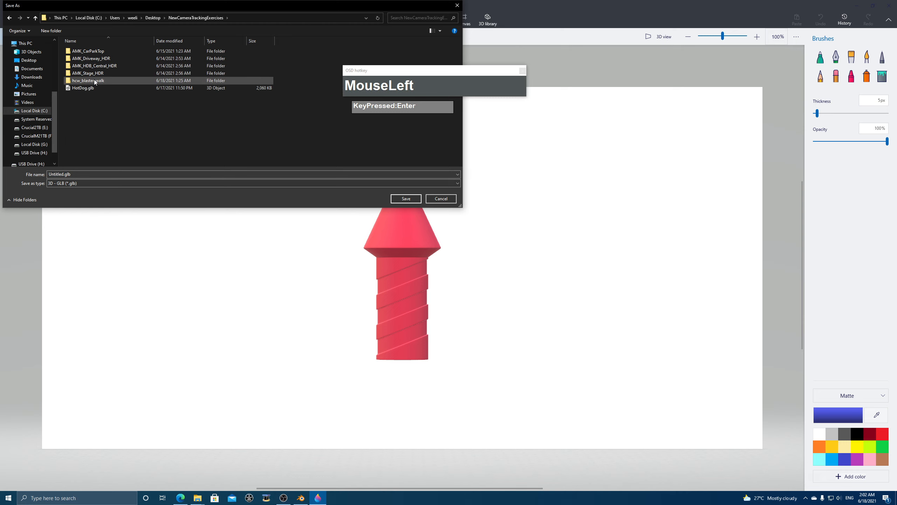
double_click(95, 81)
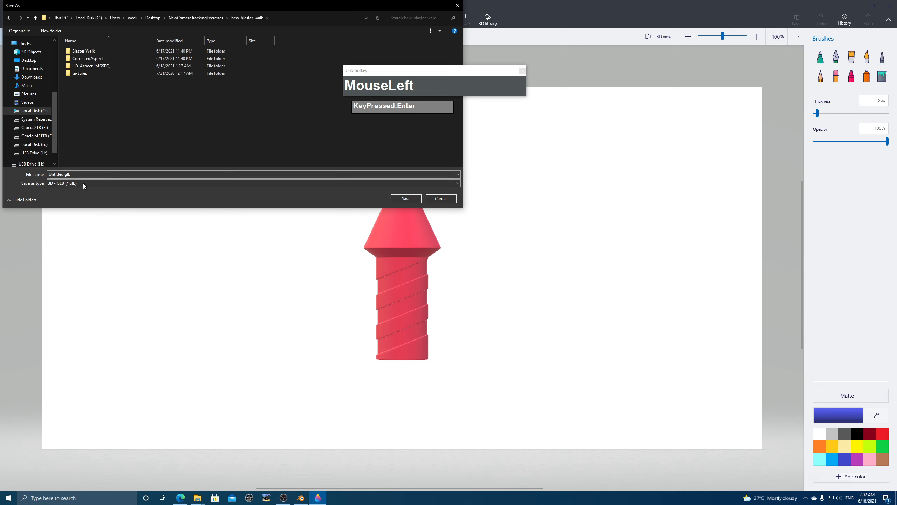
Step: Name the 3D model file Rocket.glb and save it in GLB format
left_click_drag(63, 175, 58, 174)
type("RO")
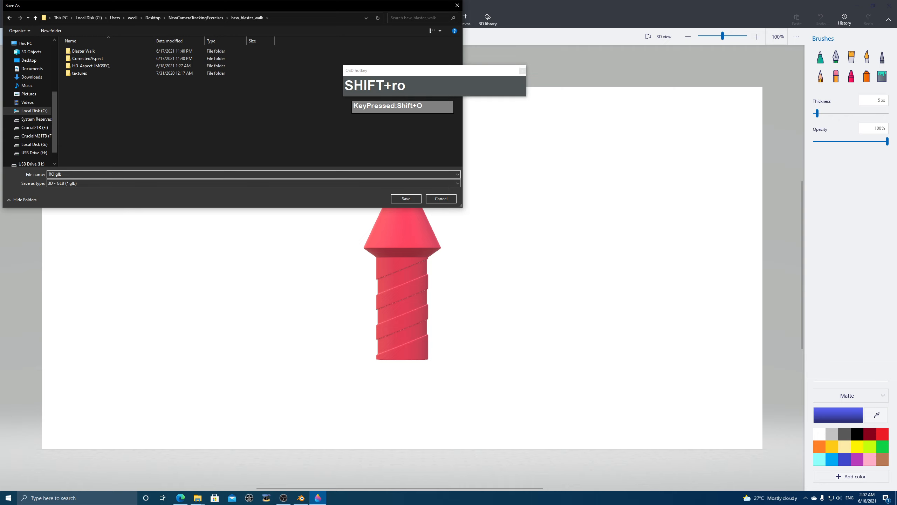
key("BackSpace")
type("ocket")
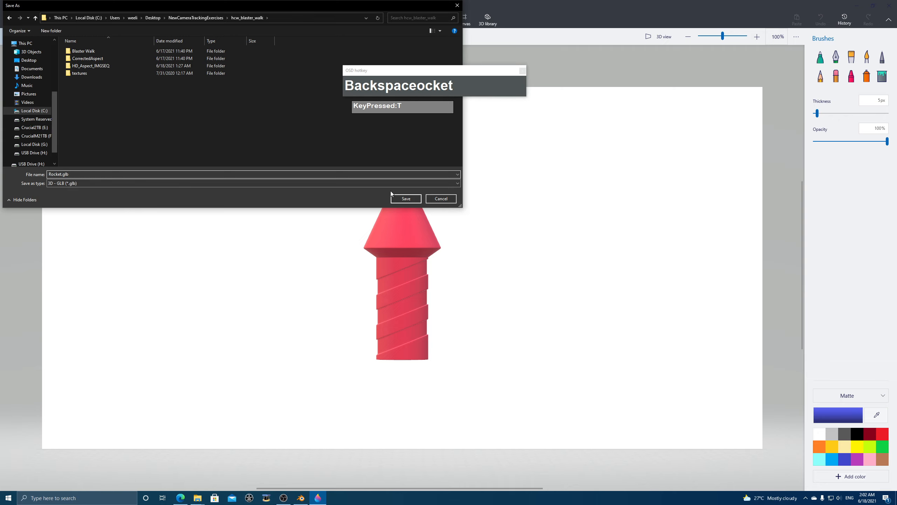
left_click(403, 199)
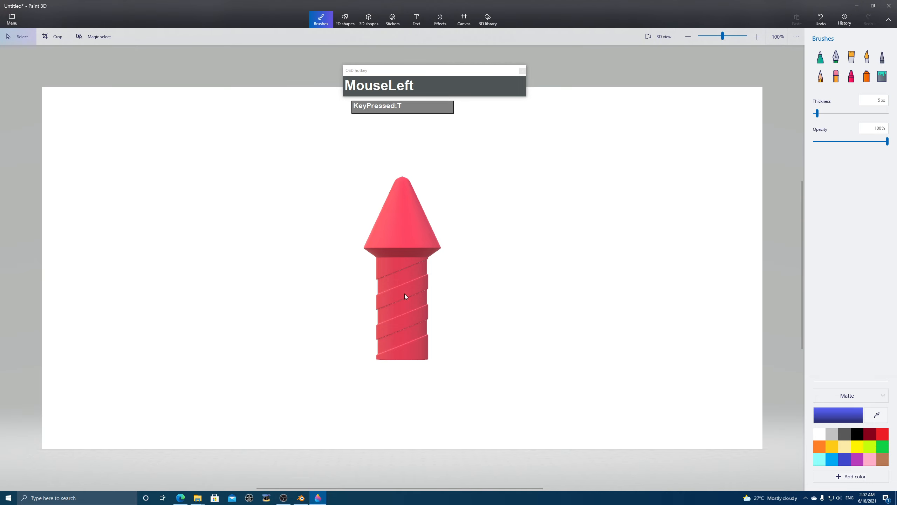
Step: Switch back to Blender and import Rocket.glb from the hcw_blaster_walk folder as a glTF 2.0 model
left_click(857, 6)
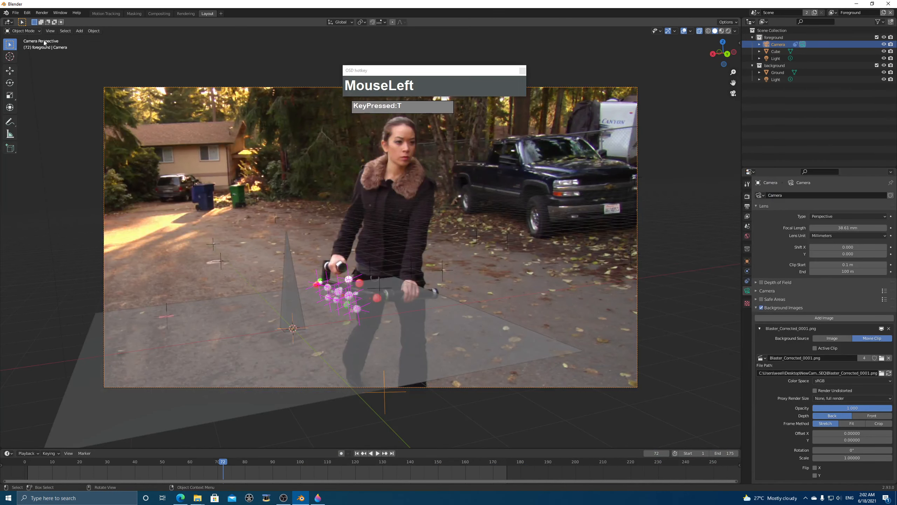
left_click(16, 13)
mouse_move(35, 108)
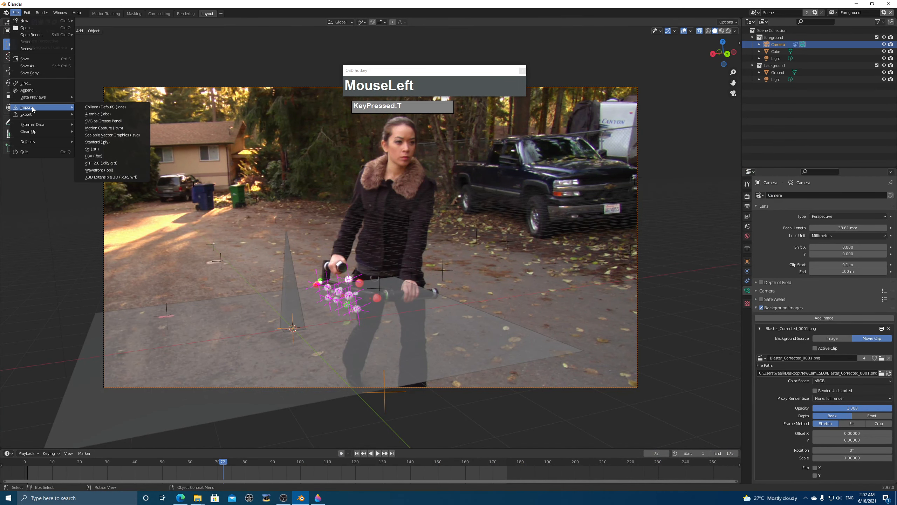
left_click(108, 163)
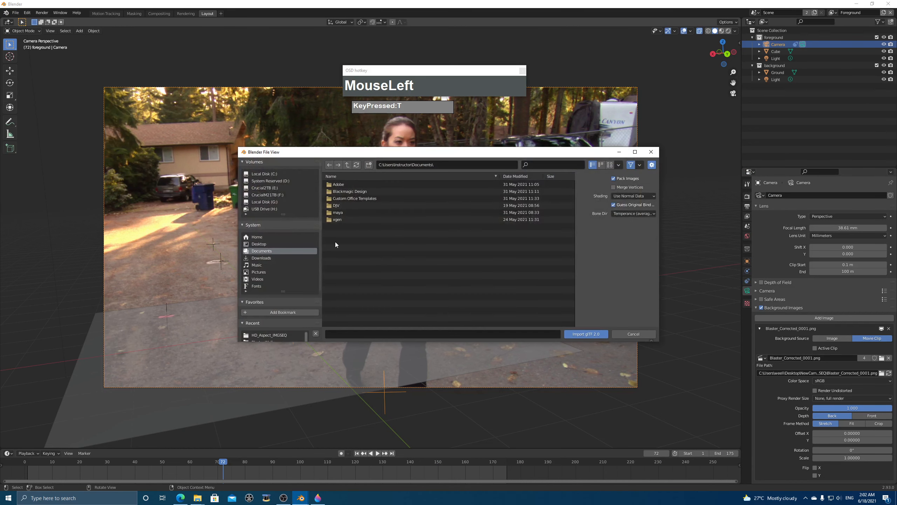
left_click(269, 334)
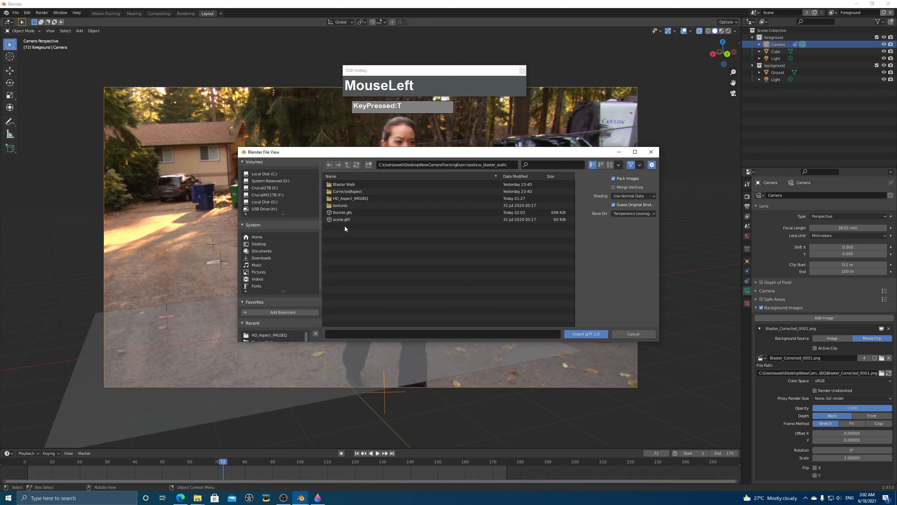
left_click(343, 212)
left_click(586, 334)
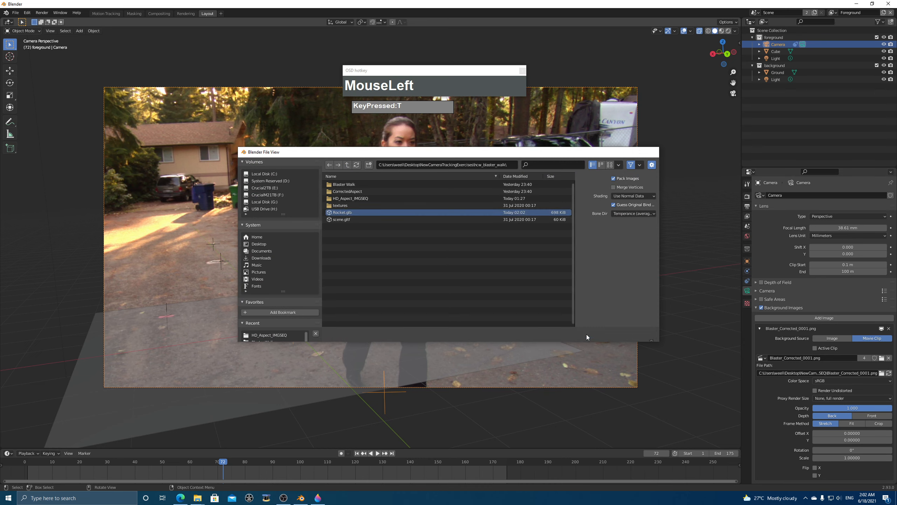